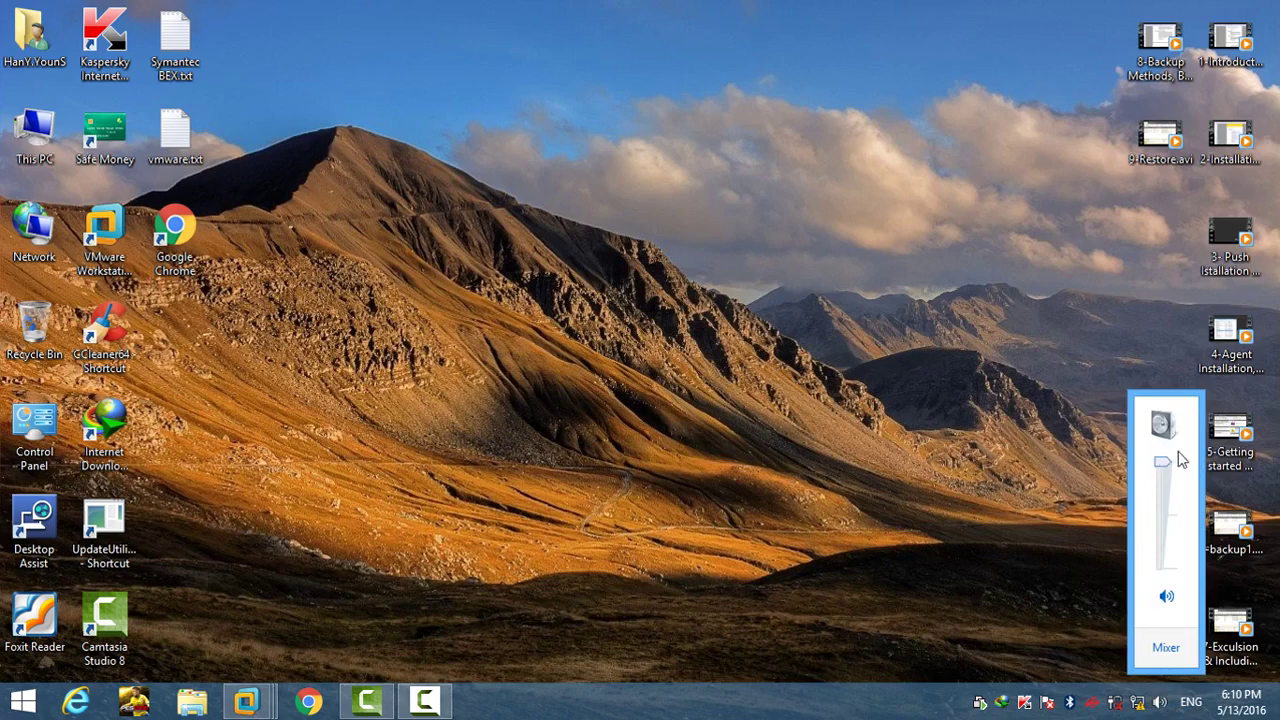
left_click(900, 386)
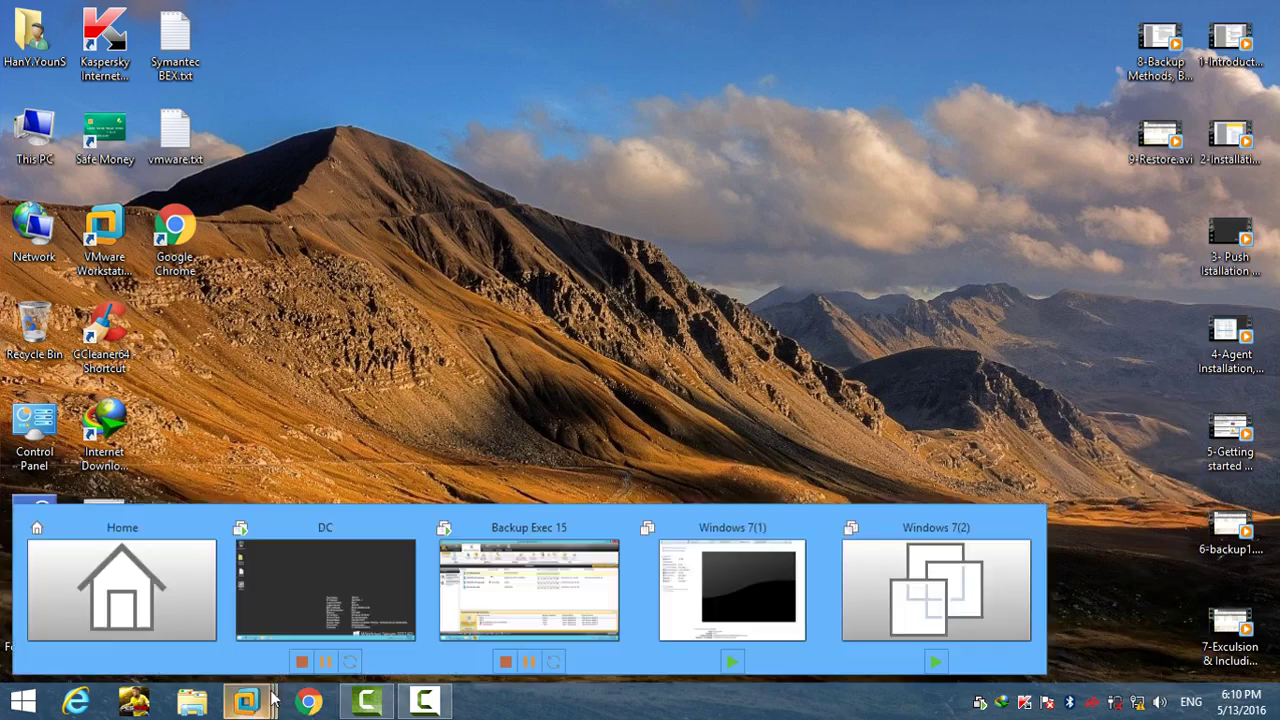
left_click(440, 710)
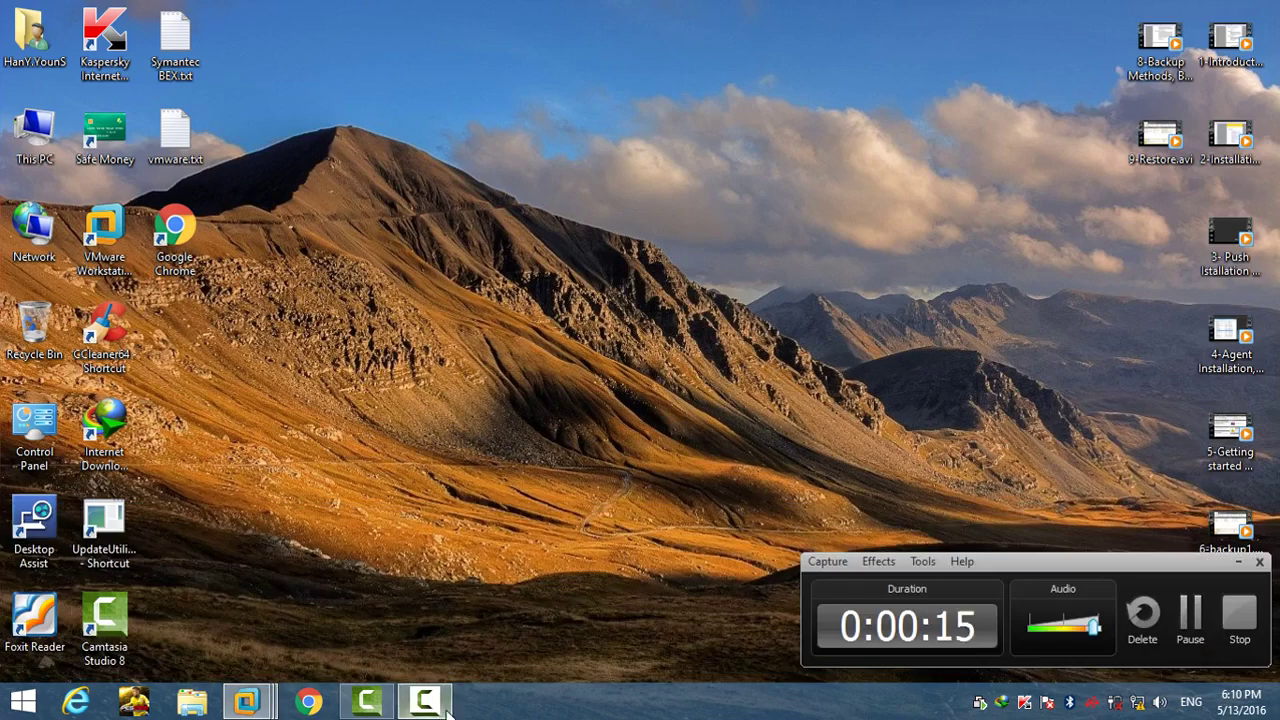
left_click(442, 712)
Switch to the Backup Exec 15 virtual machine and view the jobs and job histories in the Job Monitor
mouse_move(247, 703)
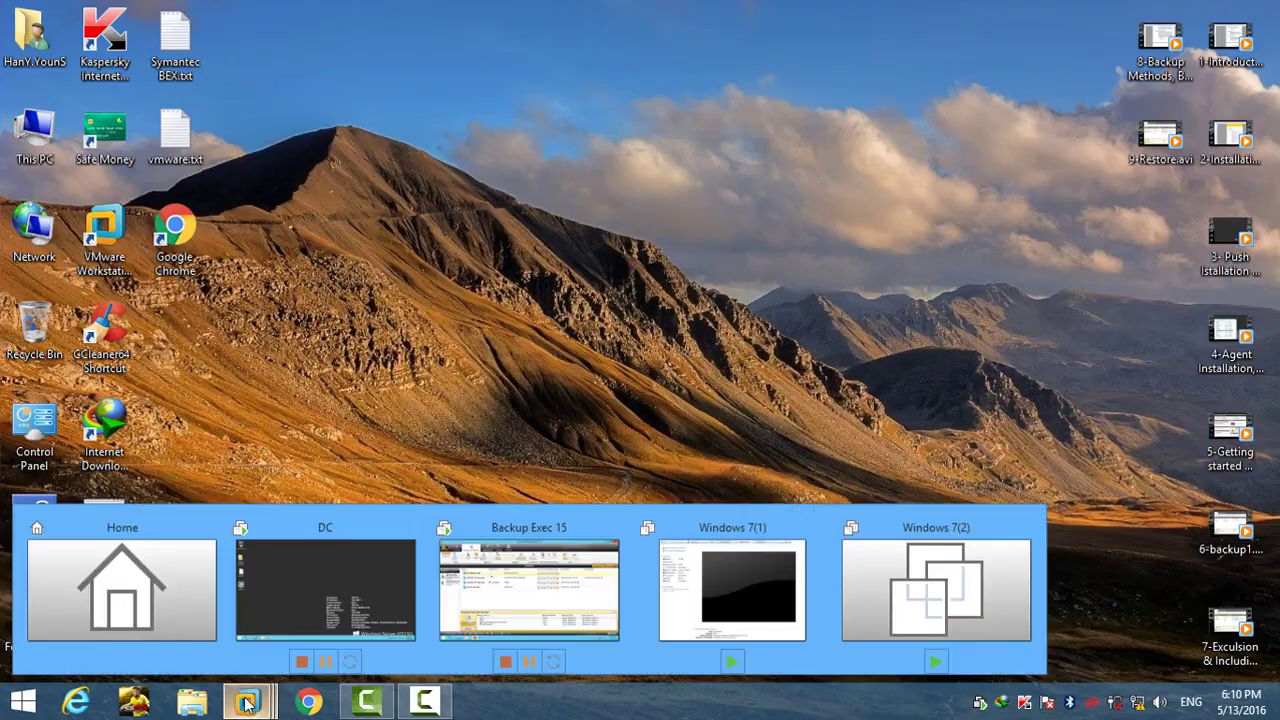
left_click(549, 591)
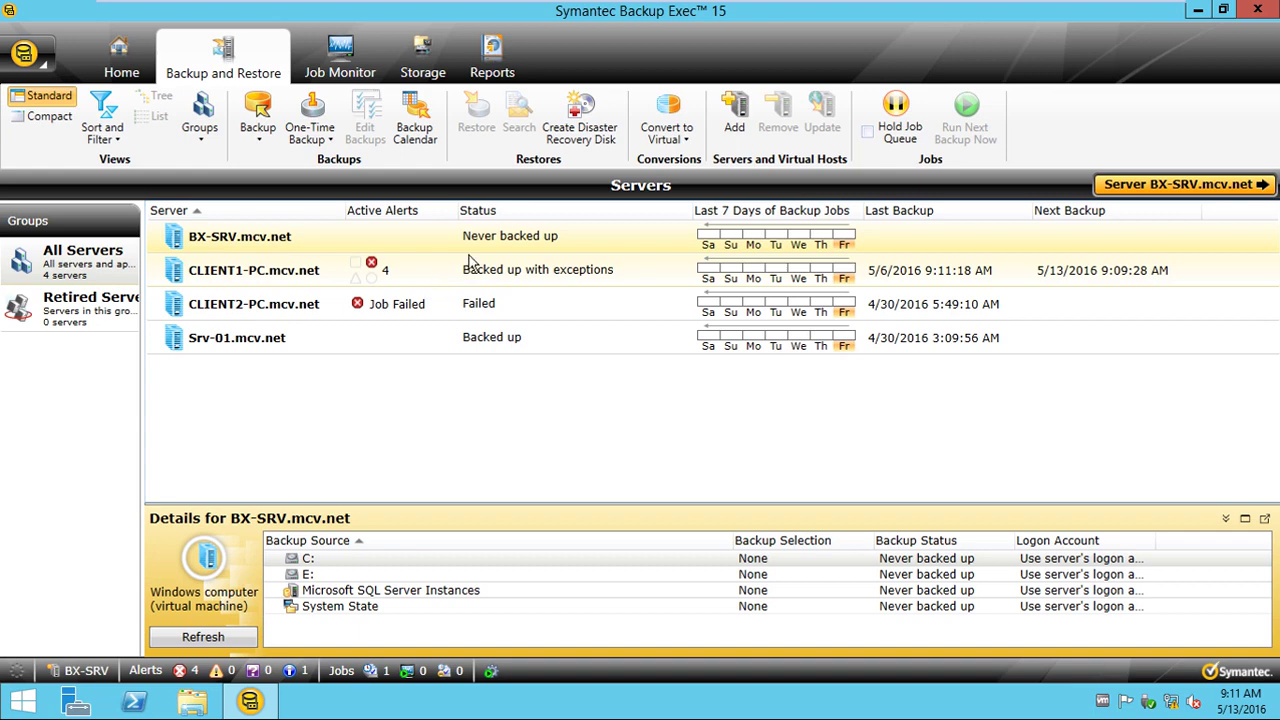
left_click(341, 74)
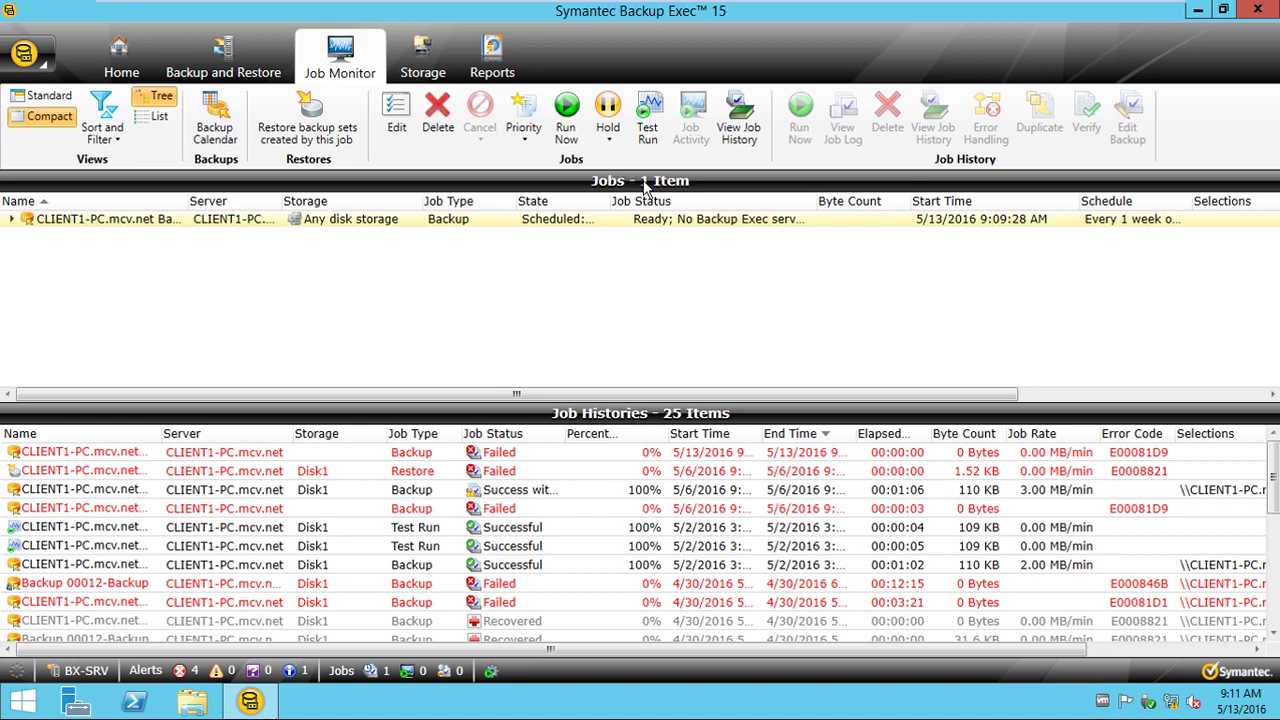
Return to the backup servers and open the job list of CLIENT1-PC.mcv.net
left_click(228, 56)
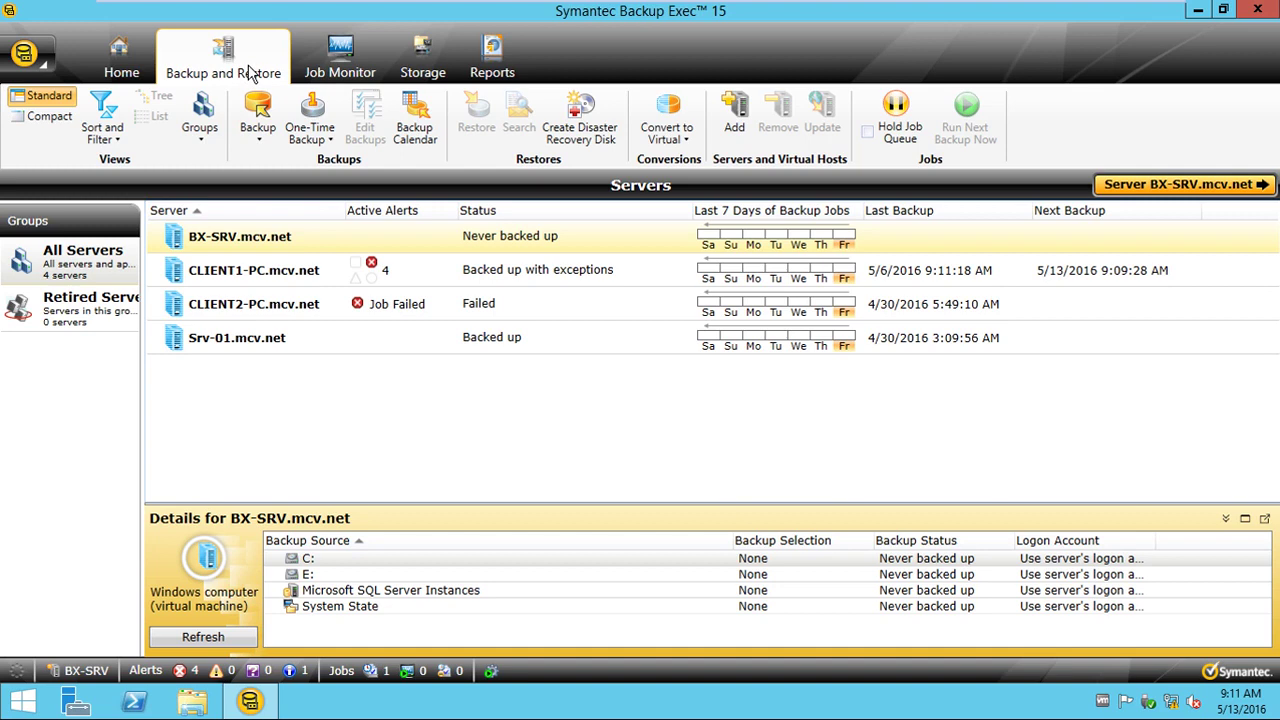
left_click(328, 268)
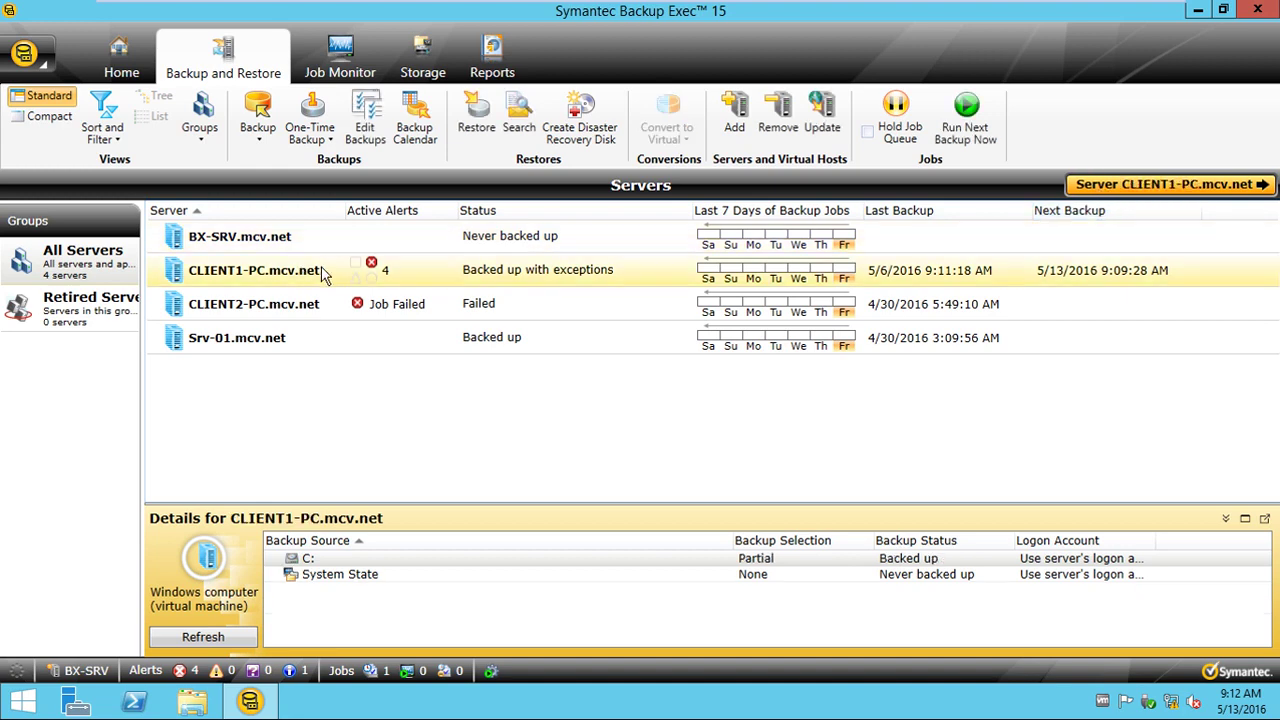
double_click(620, 262)
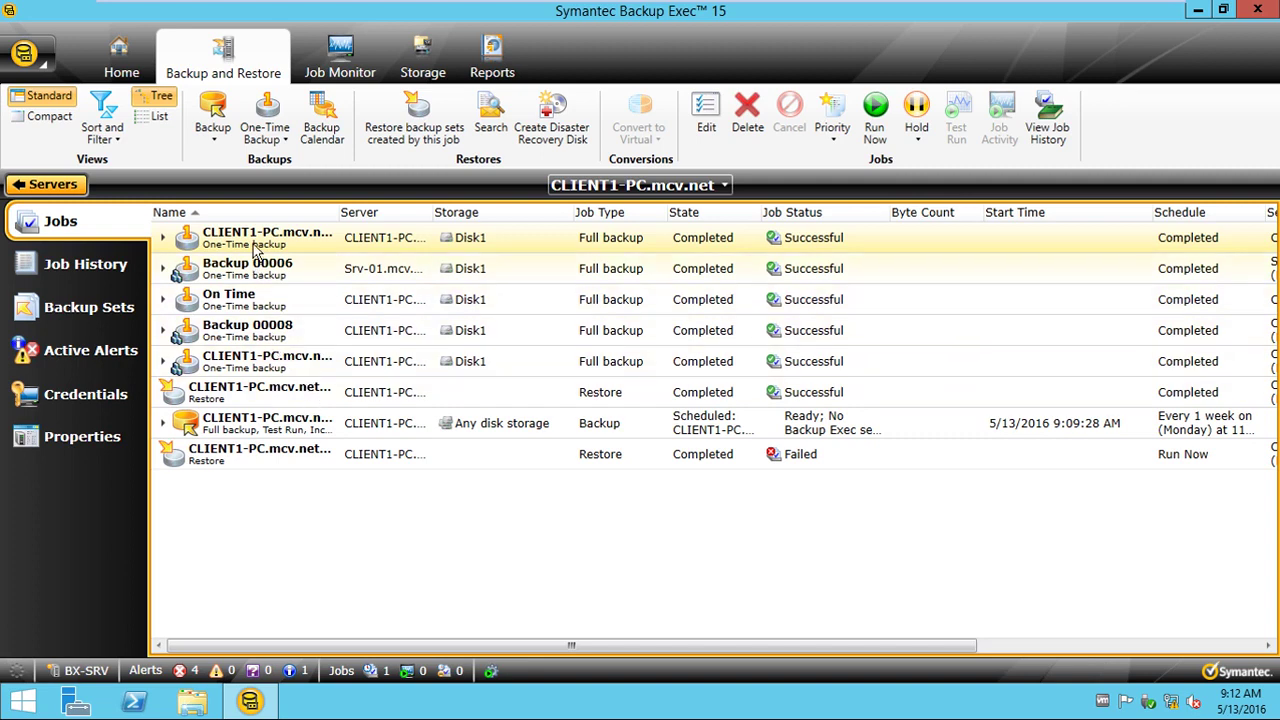
Check the job histories in the Job Monitor, and view the jobs in the storage details of Disk1
left_click(340, 60)
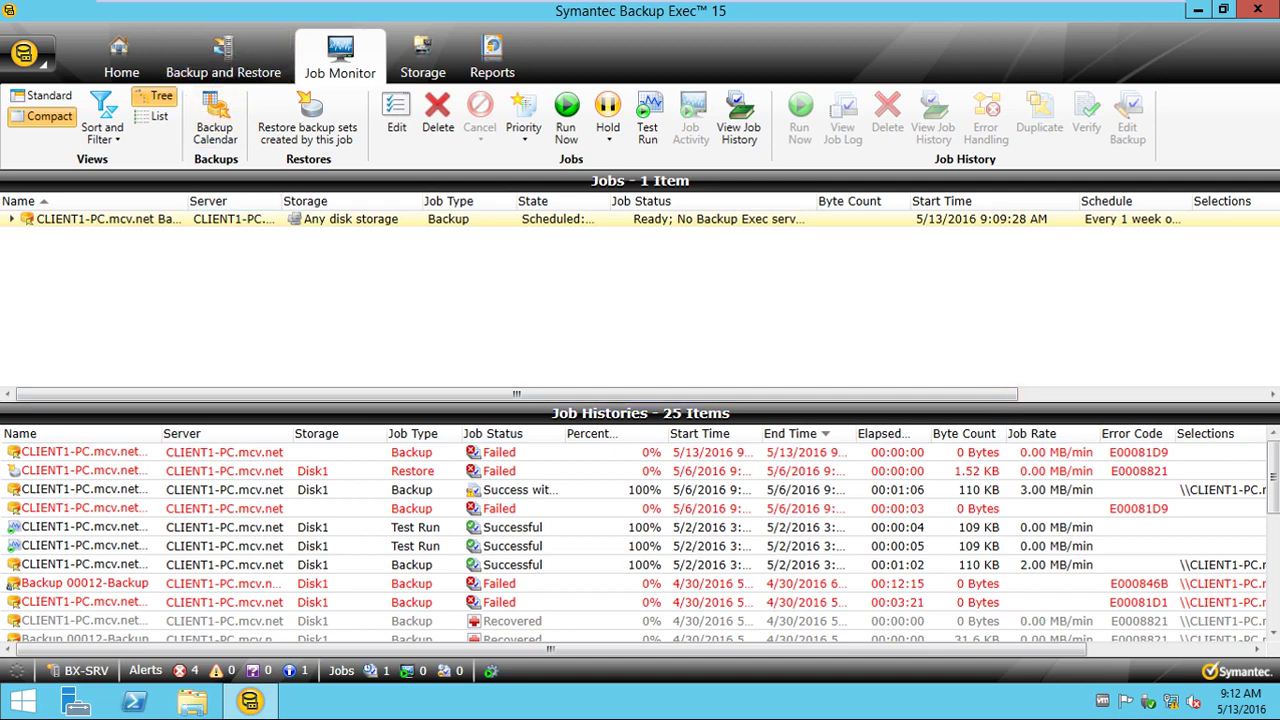
left_click_drag(1273, 480, 1270, 400)
left_click(422, 70)
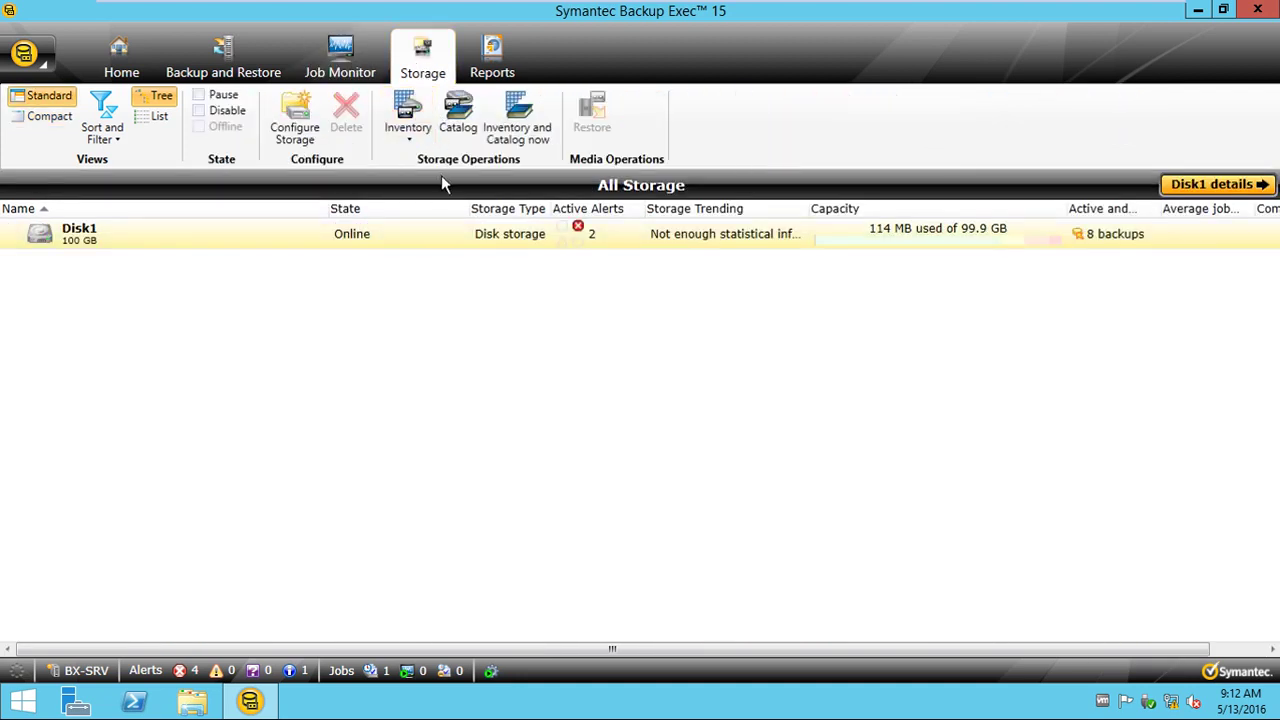
double_click(148, 245)
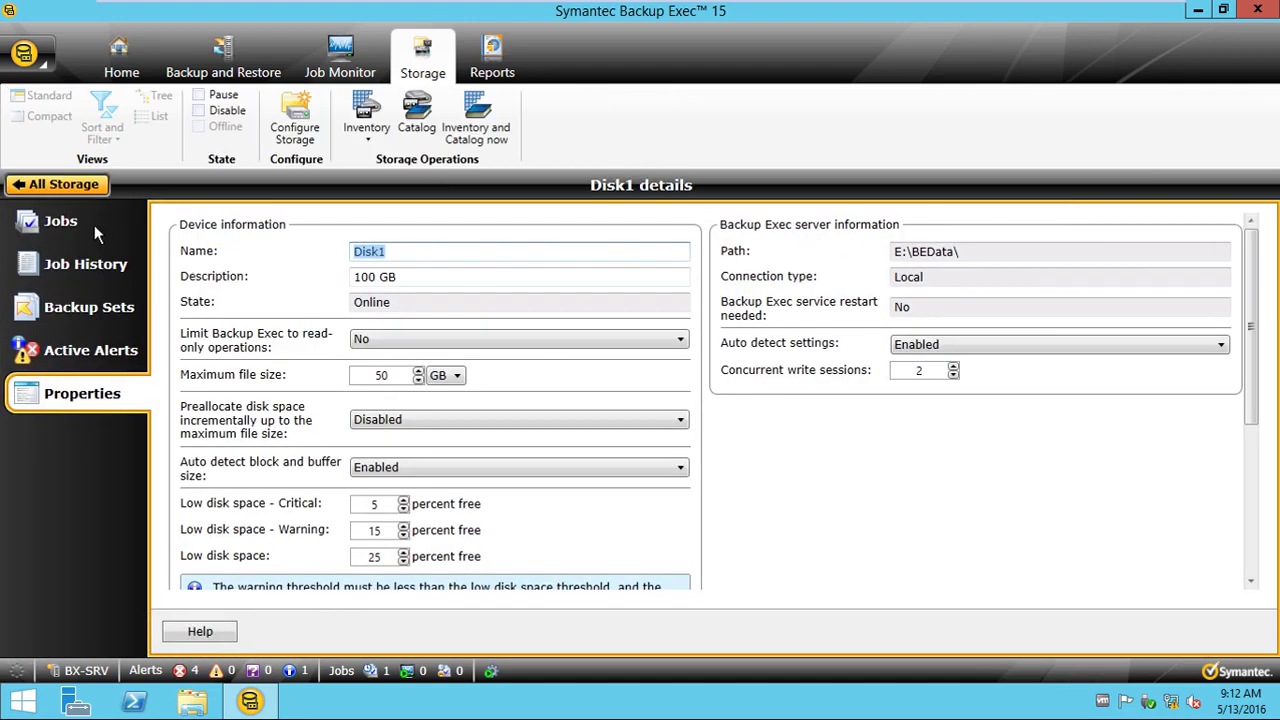
left_click(62, 222)
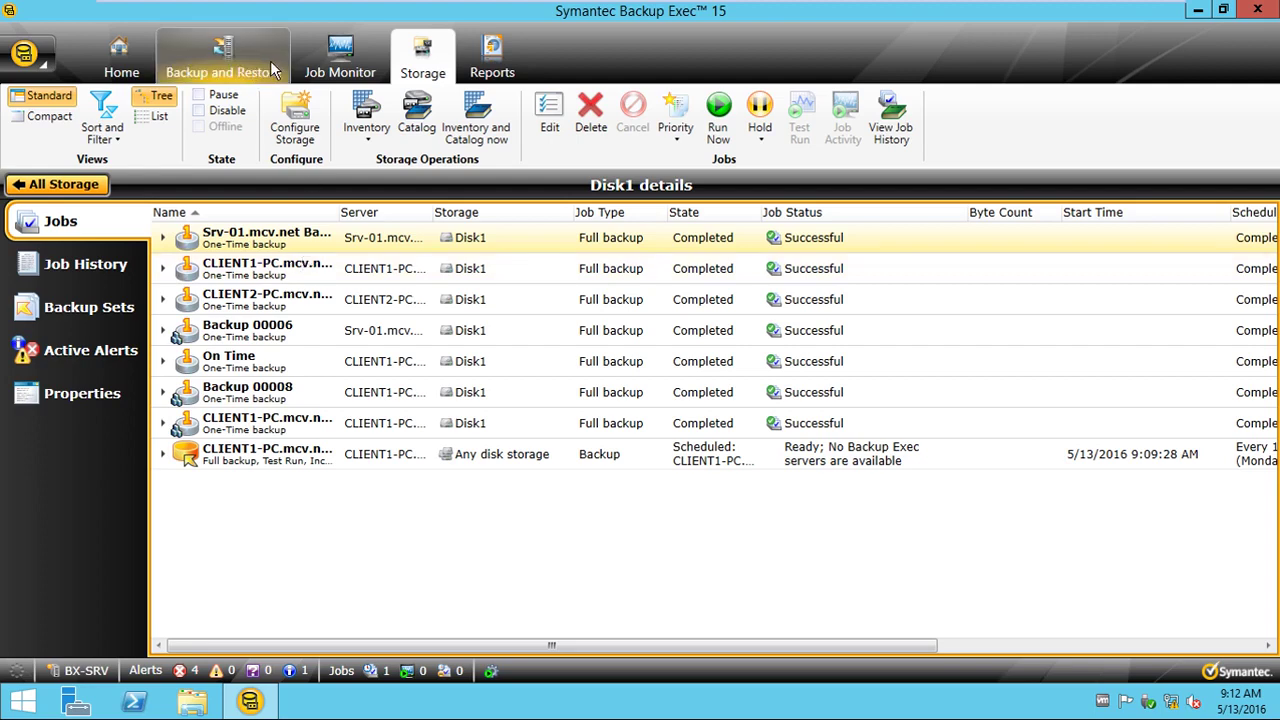
Revisit the Job Monitor, and open the job list of the CLIENT2-PC.mcv.net server
left_click(313, 60)
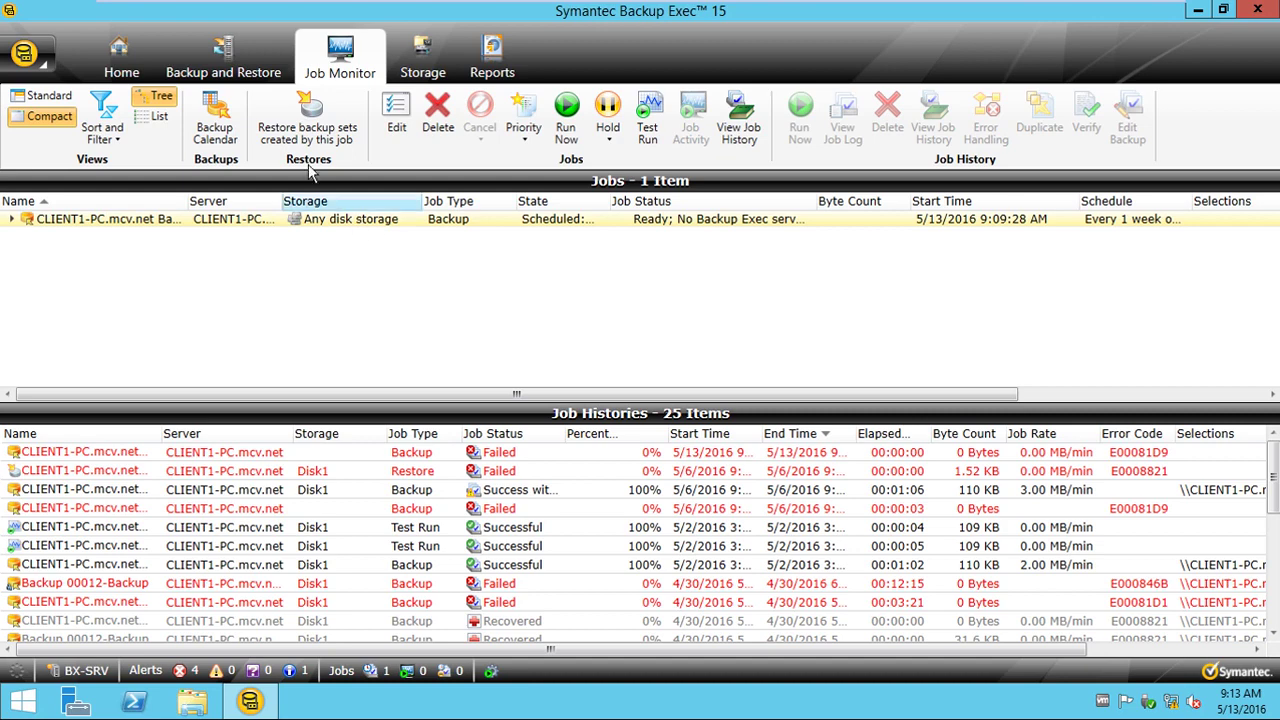
left_click(235, 56)
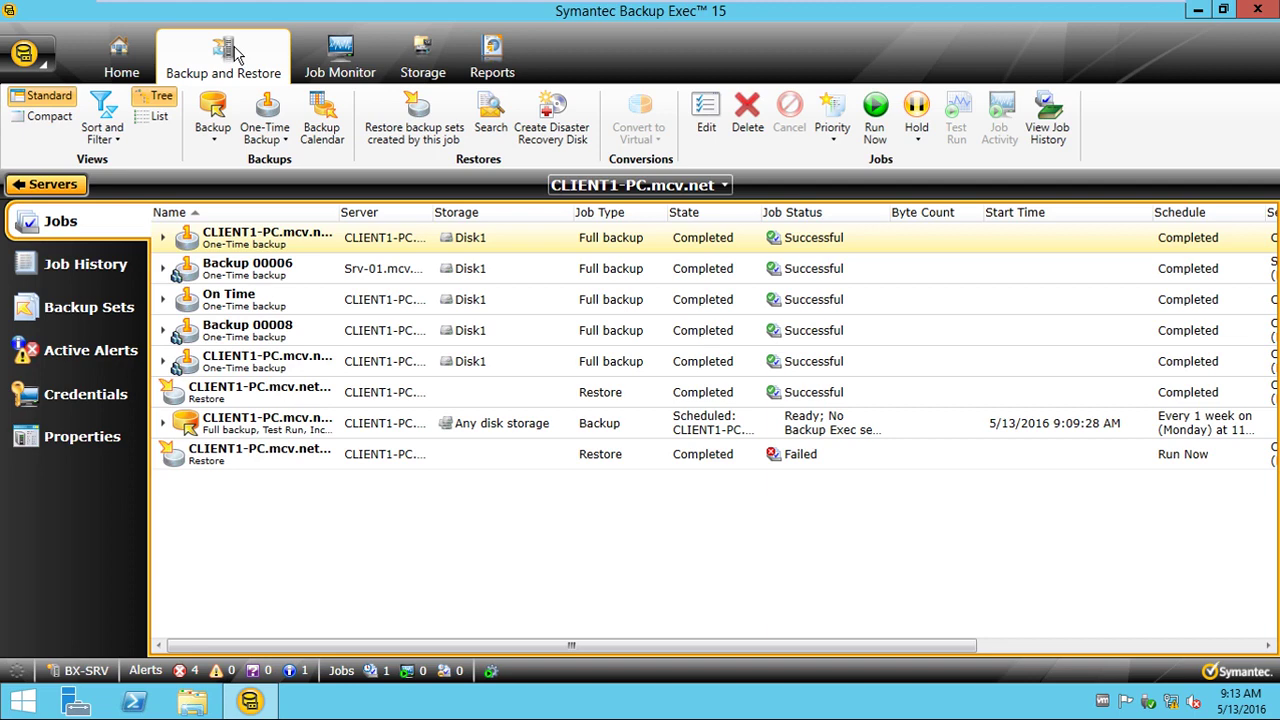
left_click(66, 184)
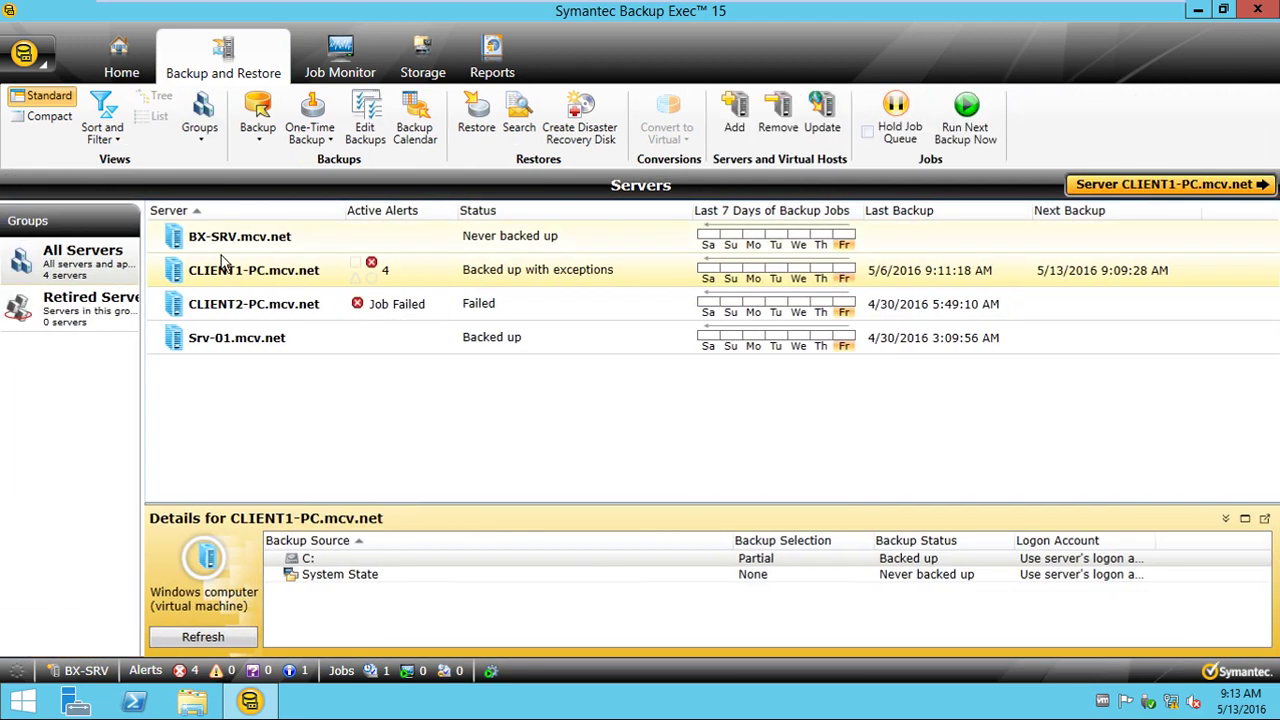
left_click(268, 302)
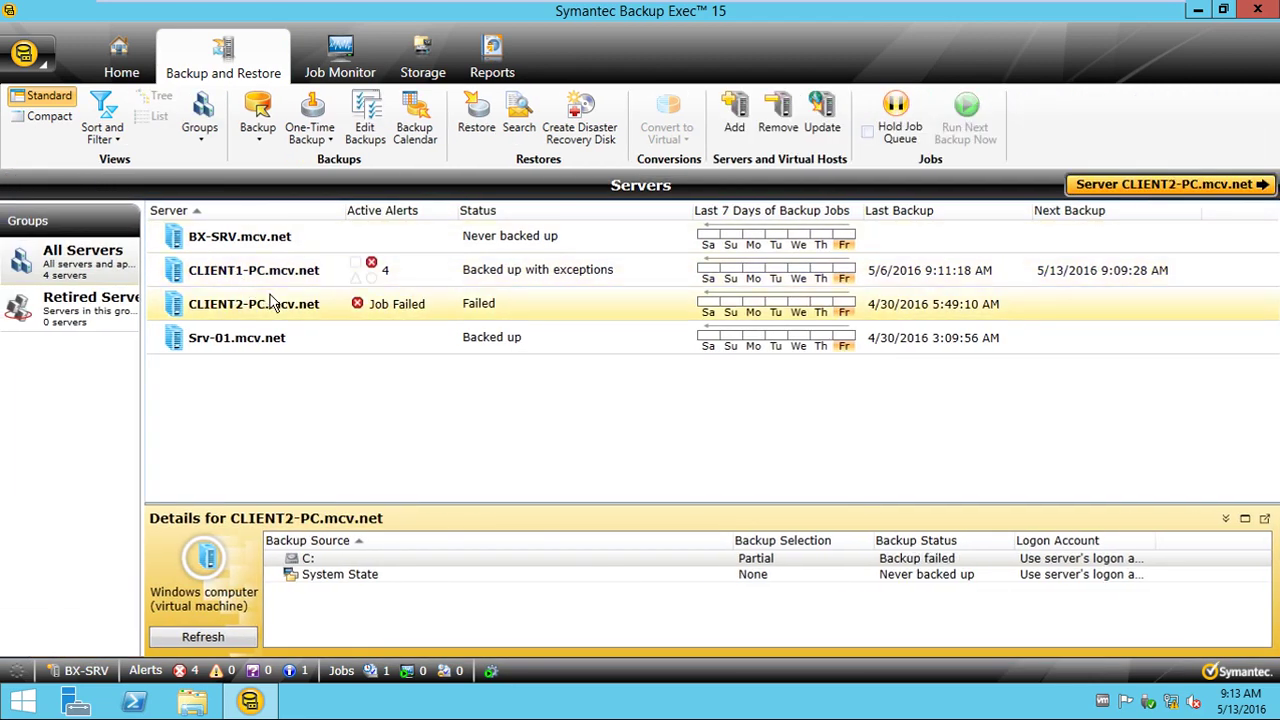
left_click(1170, 185)
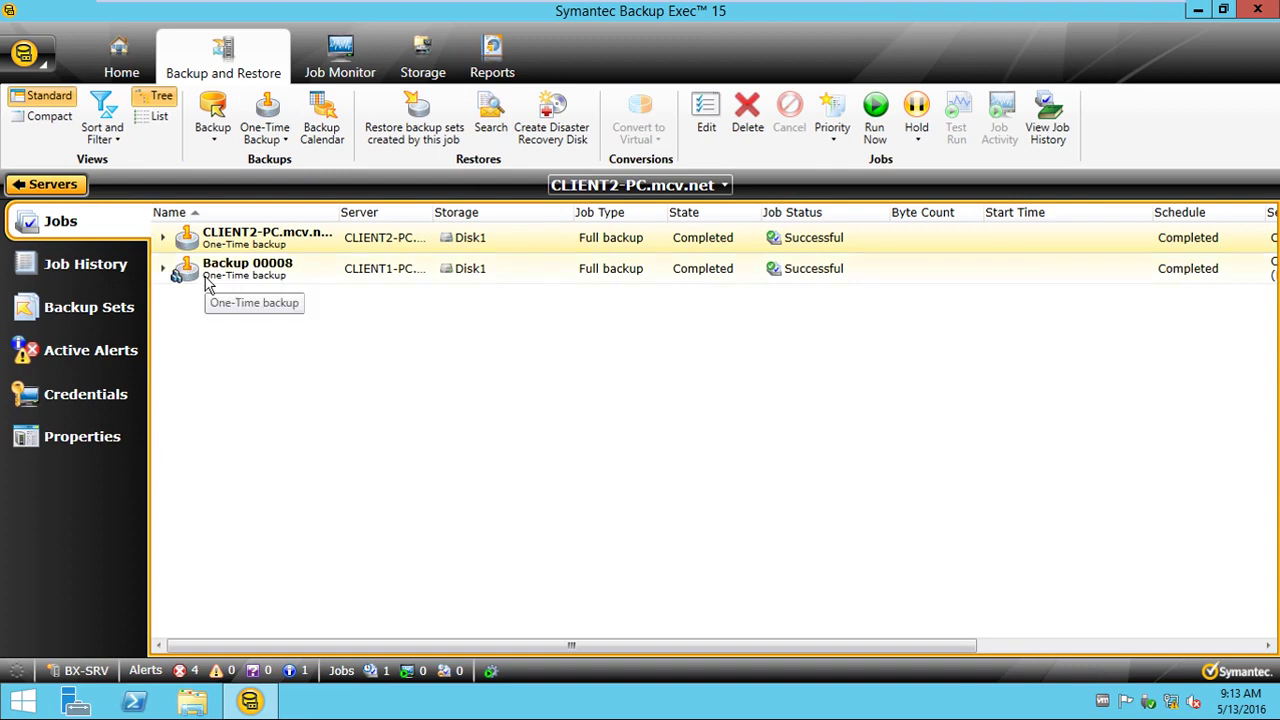
Go back to the list of all storage and reopen the Disk1 details to view its jobs
left_click(423, 58)
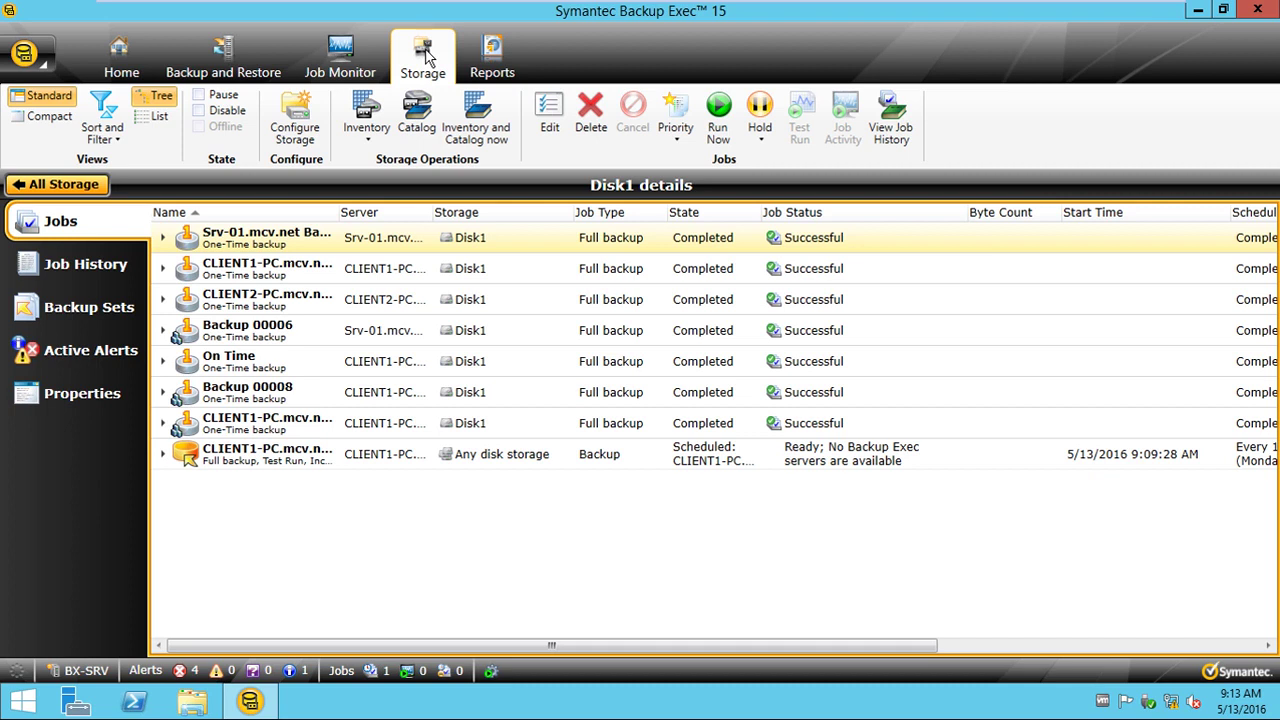
left_click(98, 181)
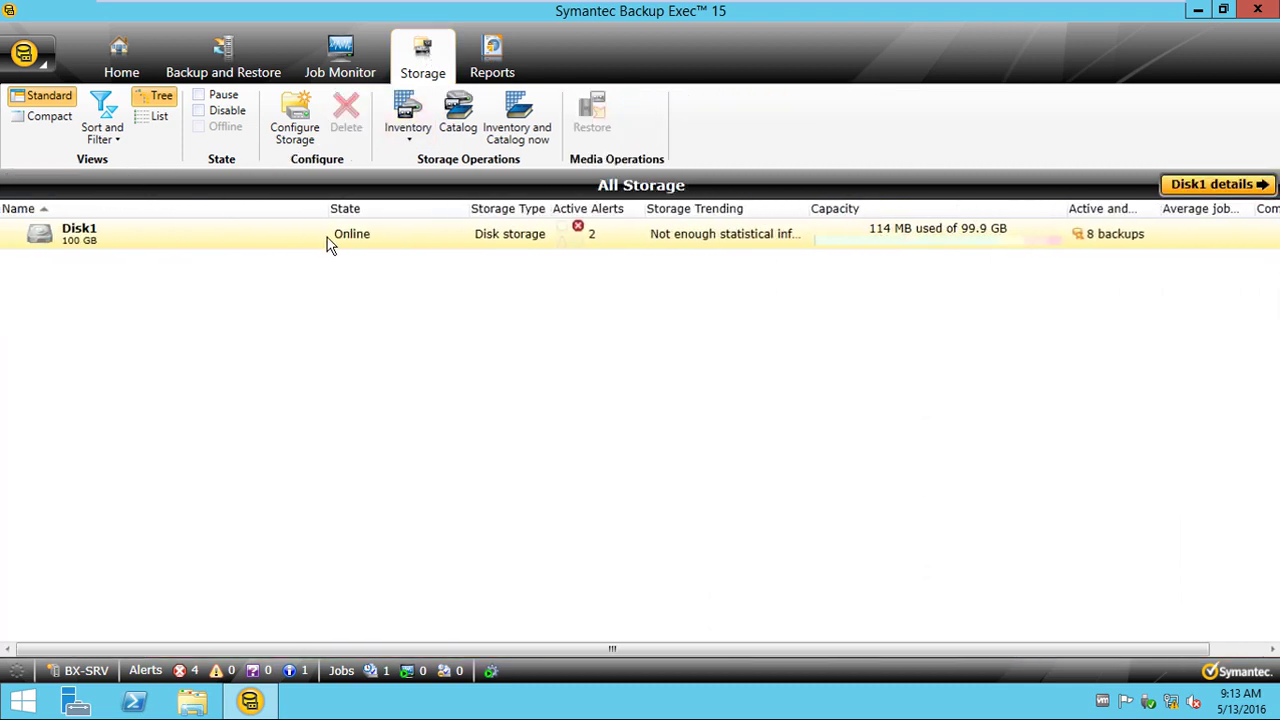
left_click(1230, 188)
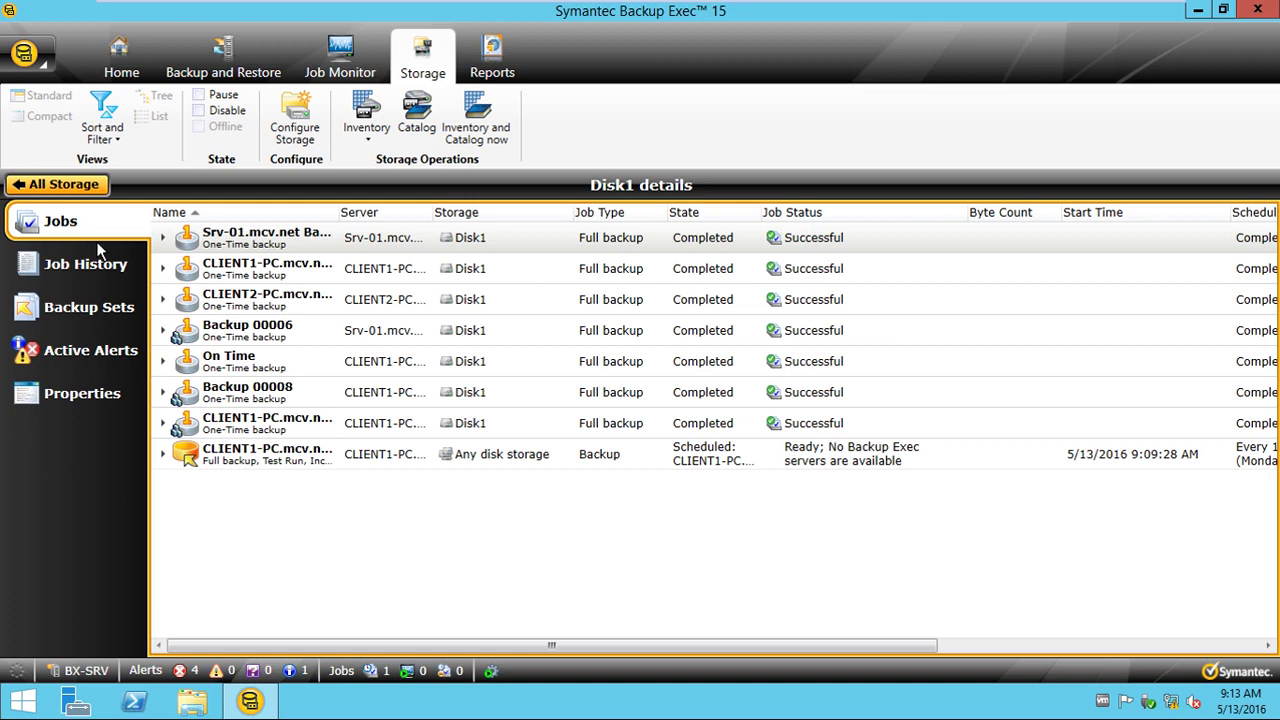
Browse the See Completed, See Upcoming, Custom, Configuration and Jobs report groups
left_click(487, 62)
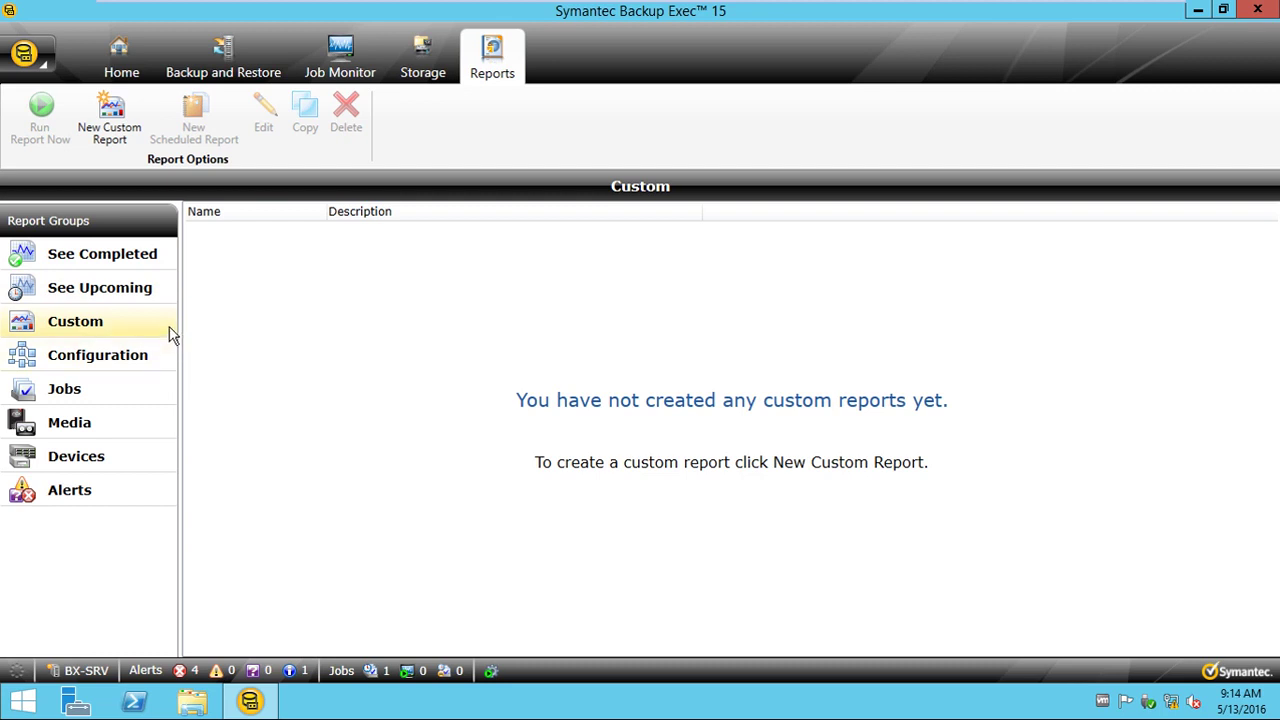
left_click(108, 264)
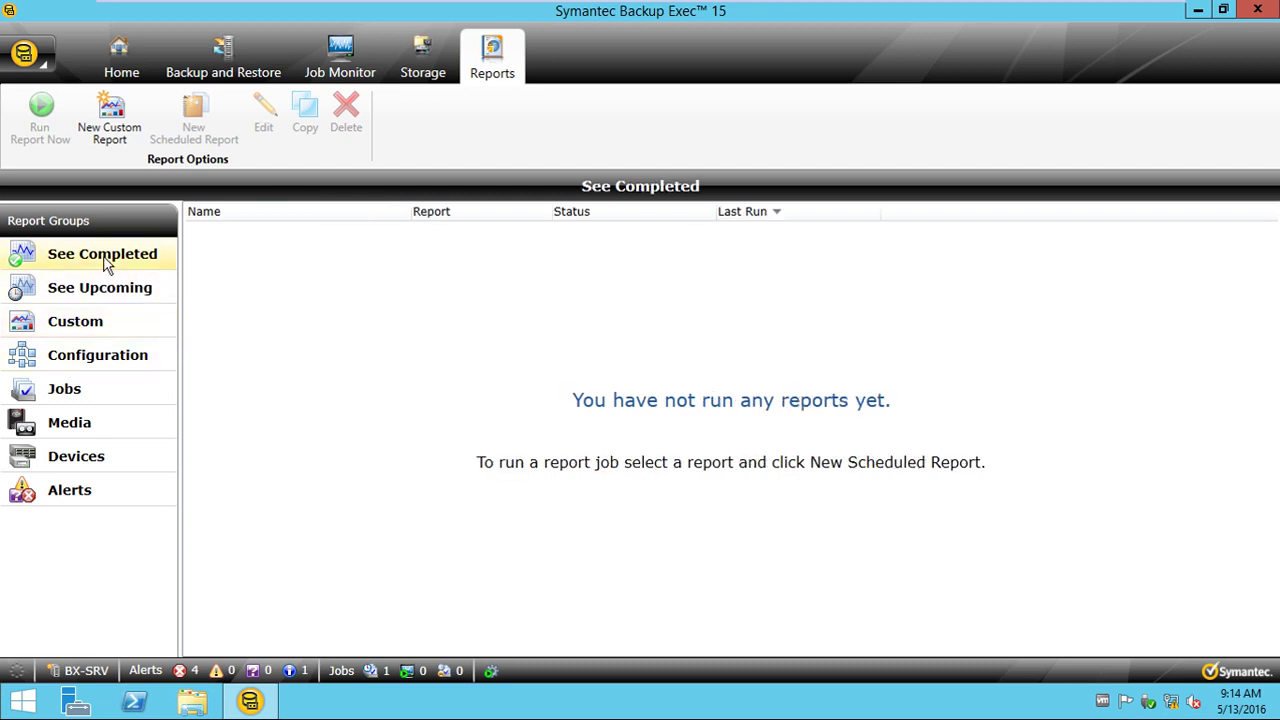
left_click(107, 294)
left_click(116, 265)
left_click(118, 324)
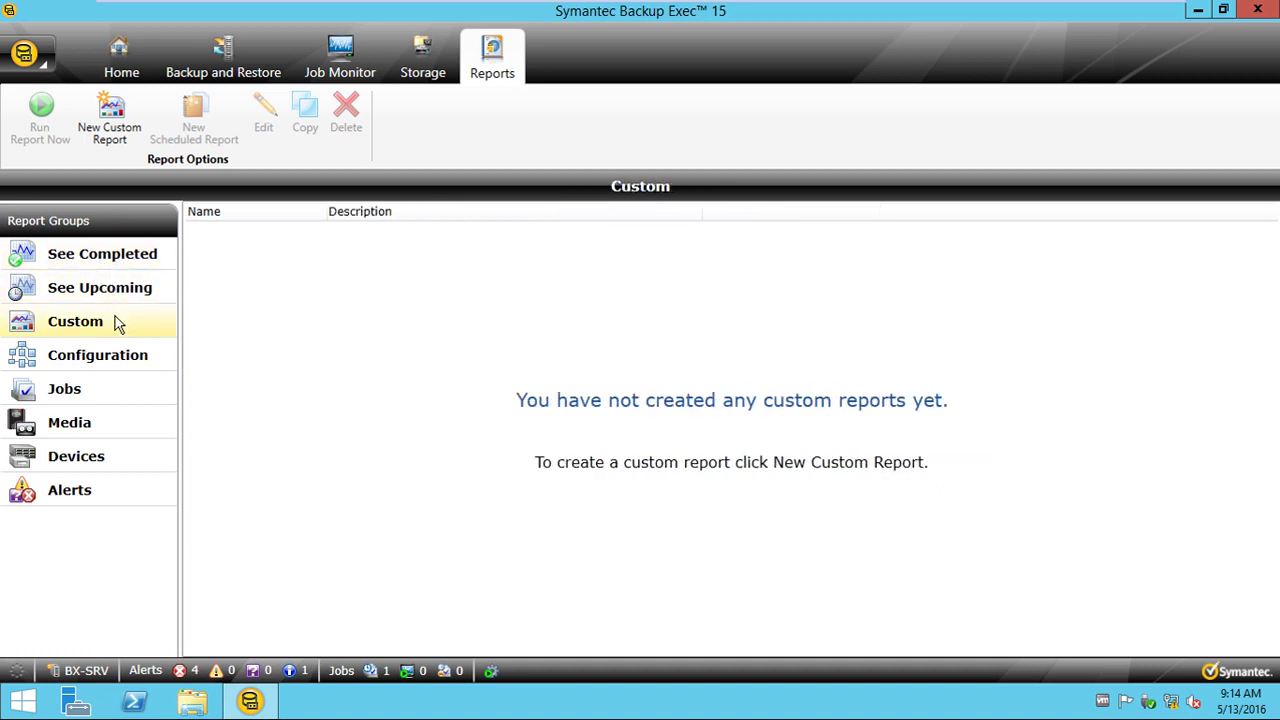
left_click(116, 366)
left_click(106, 397)
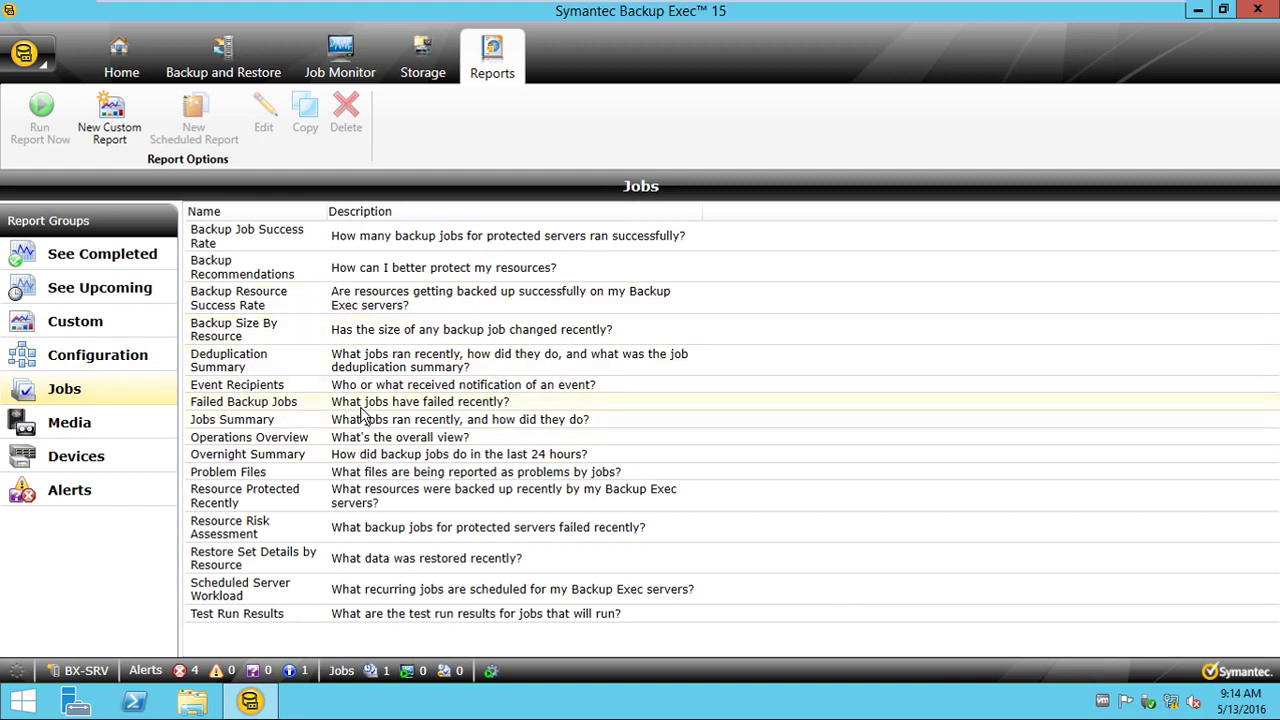
Enlarge the Job Histories area of the Job Monitor, and open and close the activity window of the running backup job
left_click(223, 60)
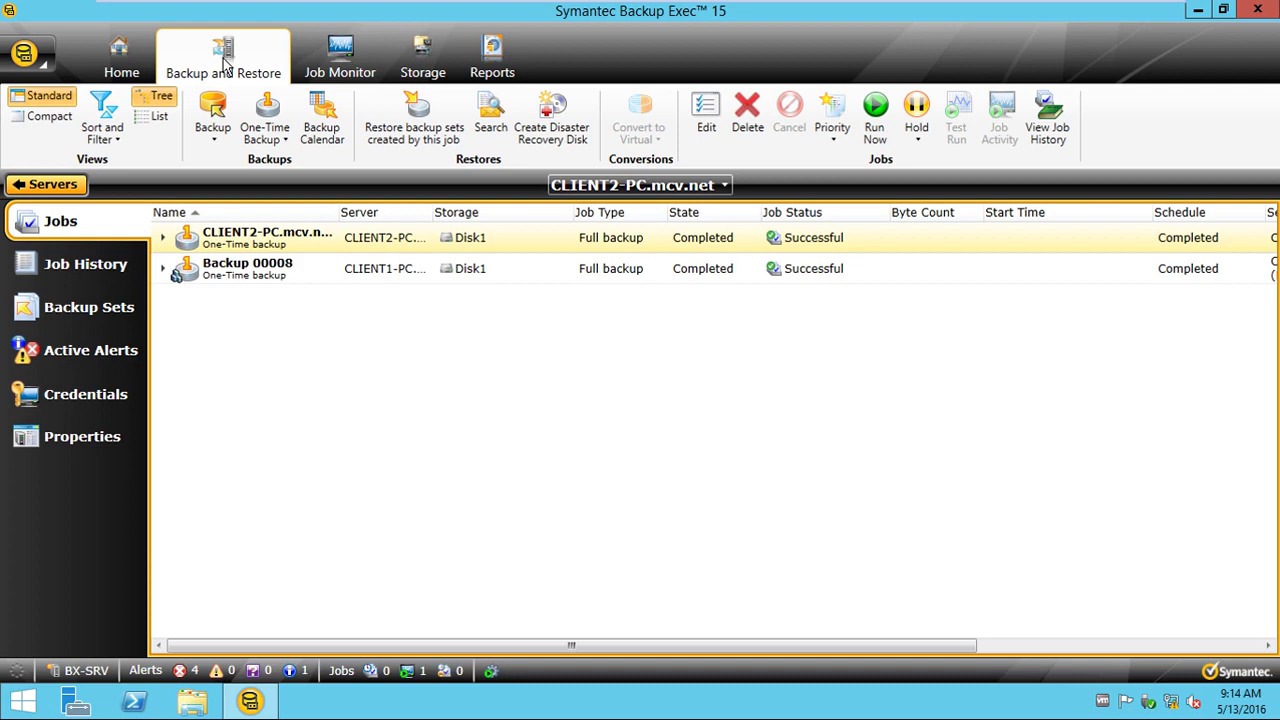
left_click(356, 68)
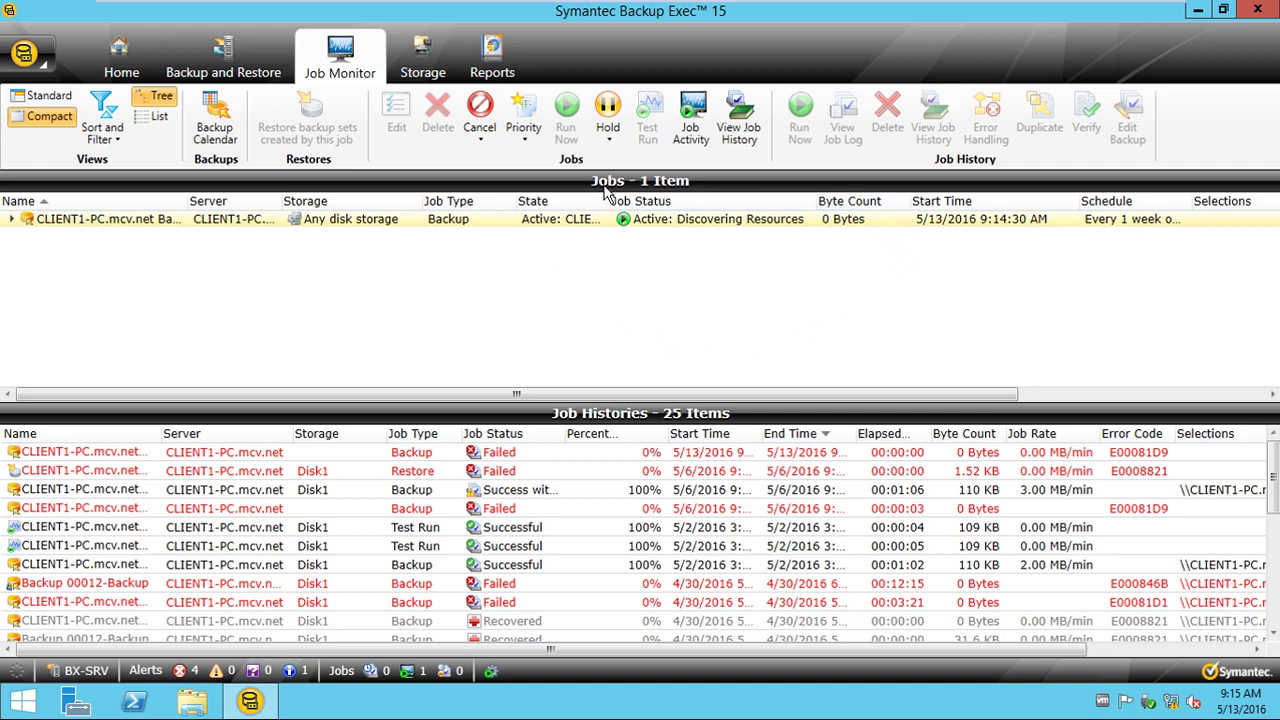
left_click_drag(586, 413, 595, 381)
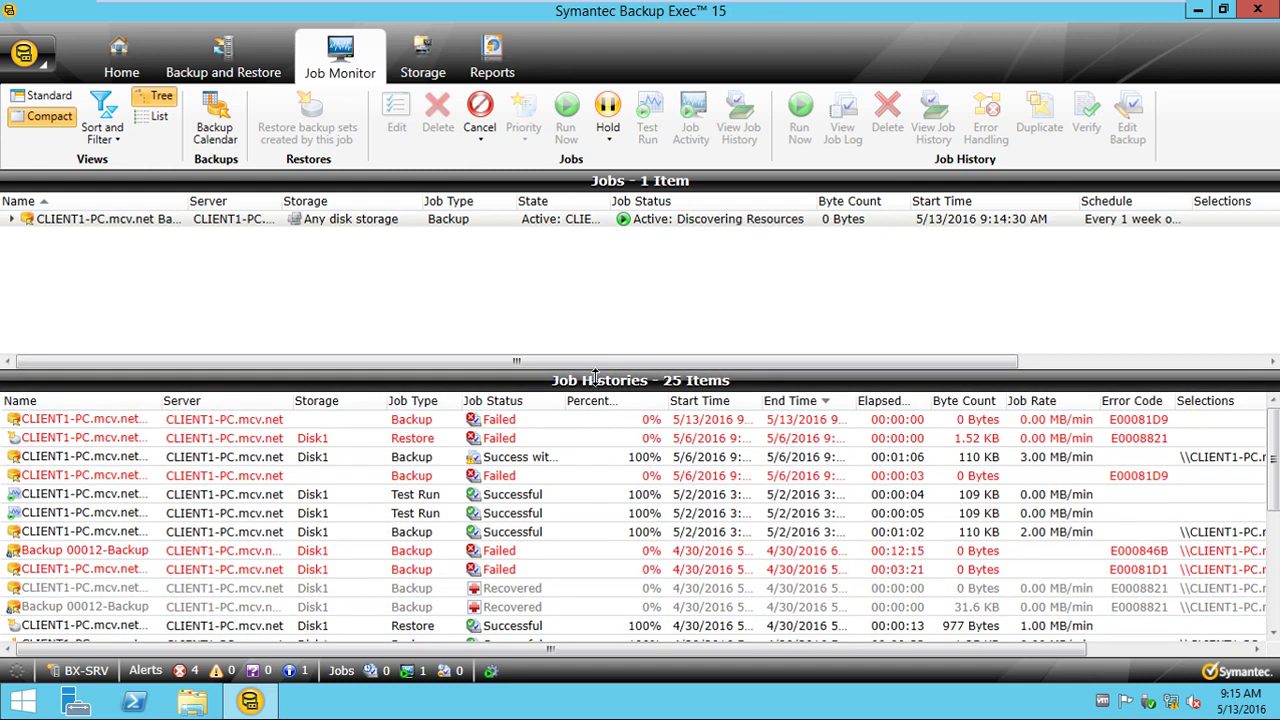
double_click(585, 222)
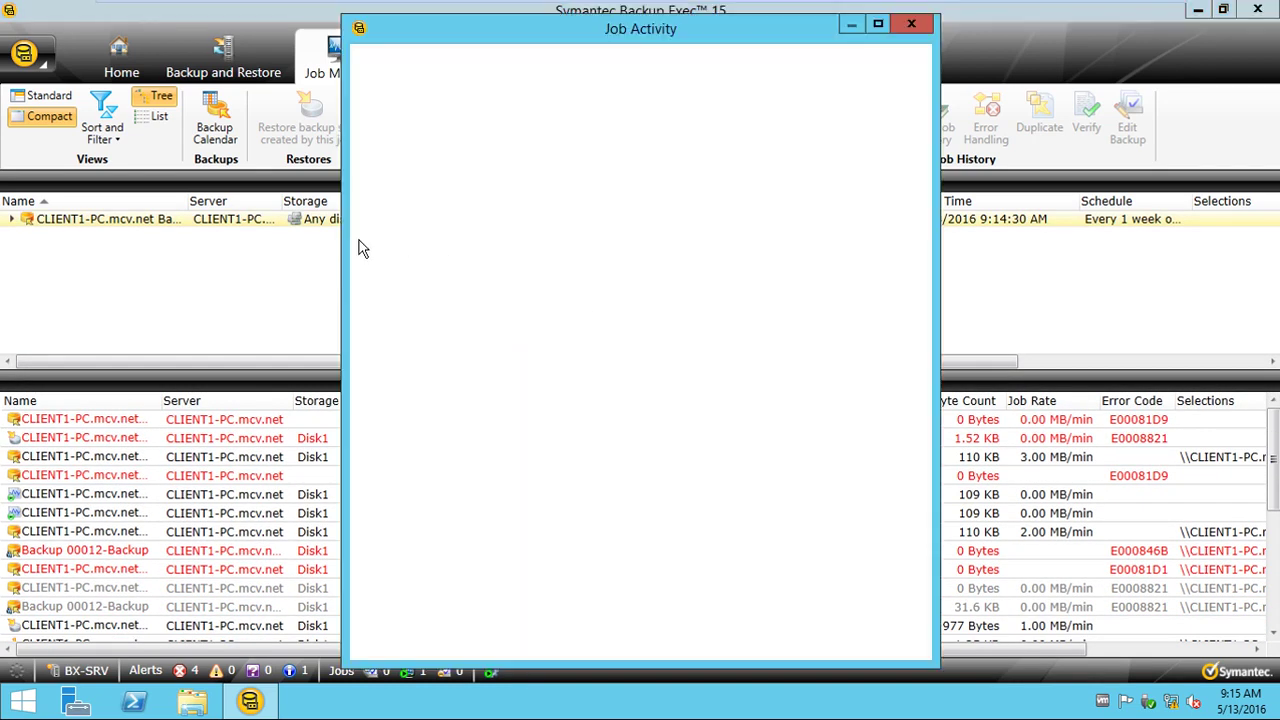
left_click(910, 25)
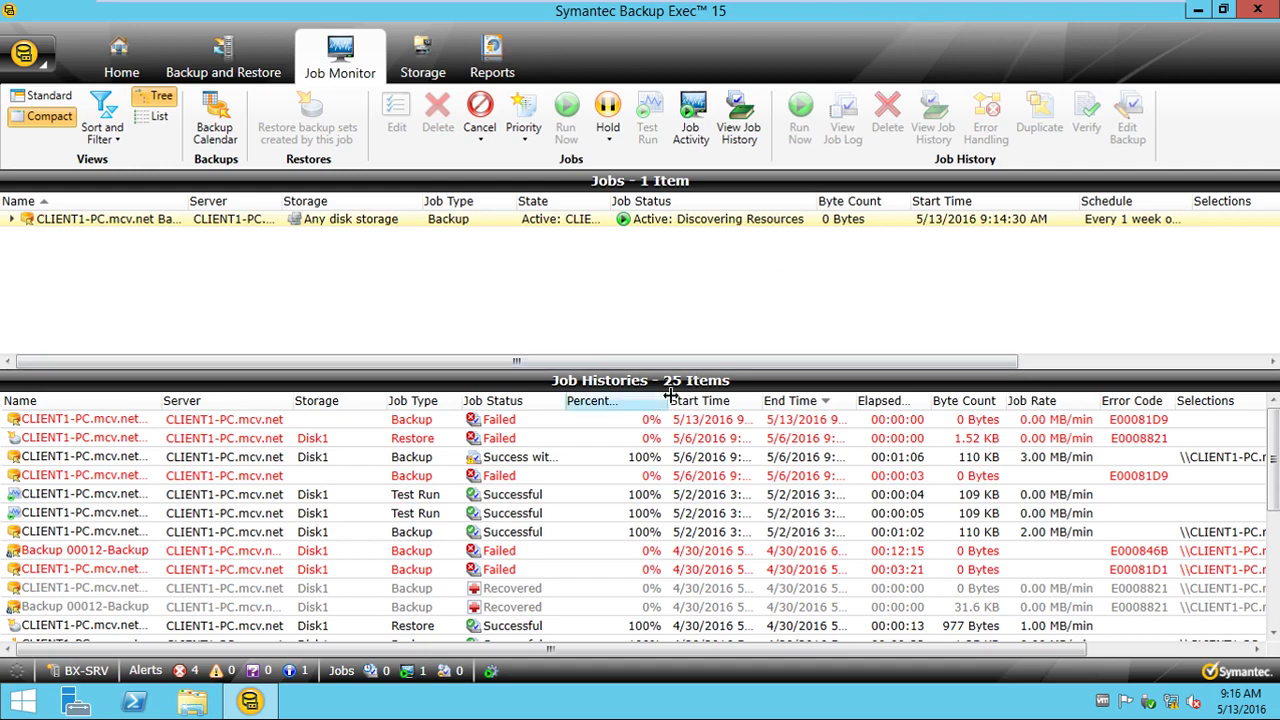
Look through the entire Job Histories list from the newest to the oldest entries
left_click(599, 478)
scroll(601, 478, "down", 5)
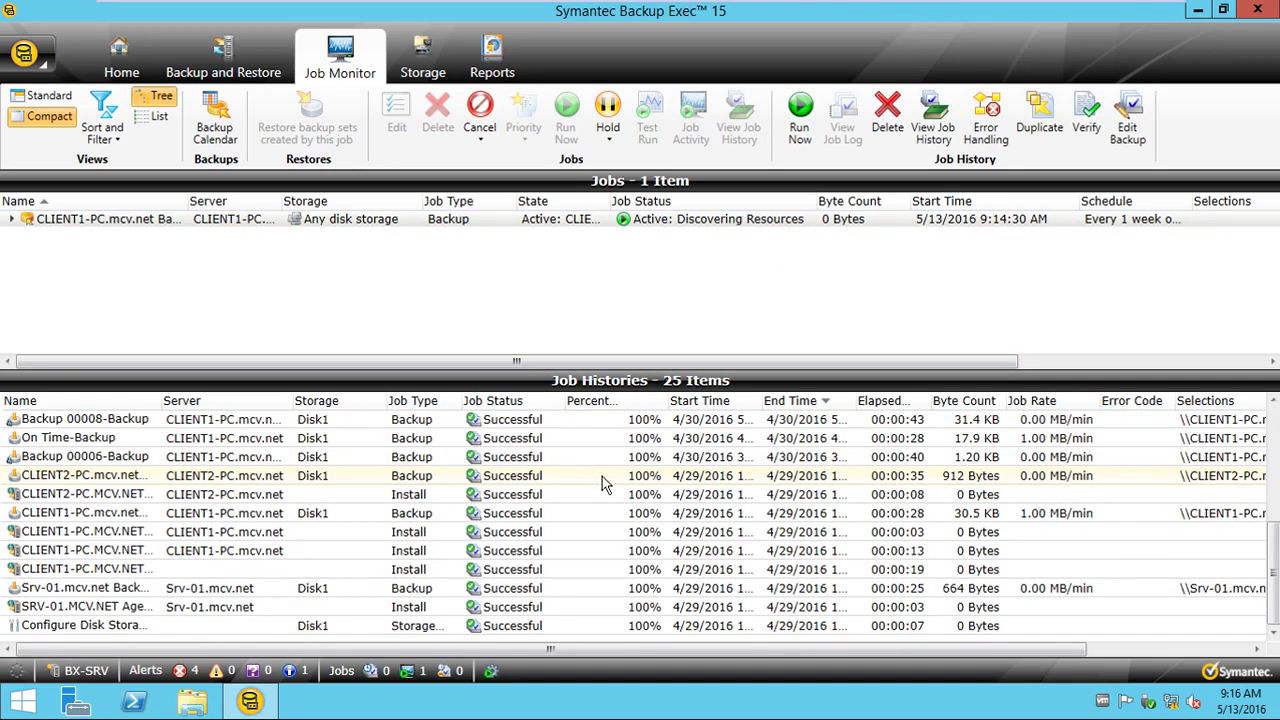
scroll(603, 479, "up", 5)
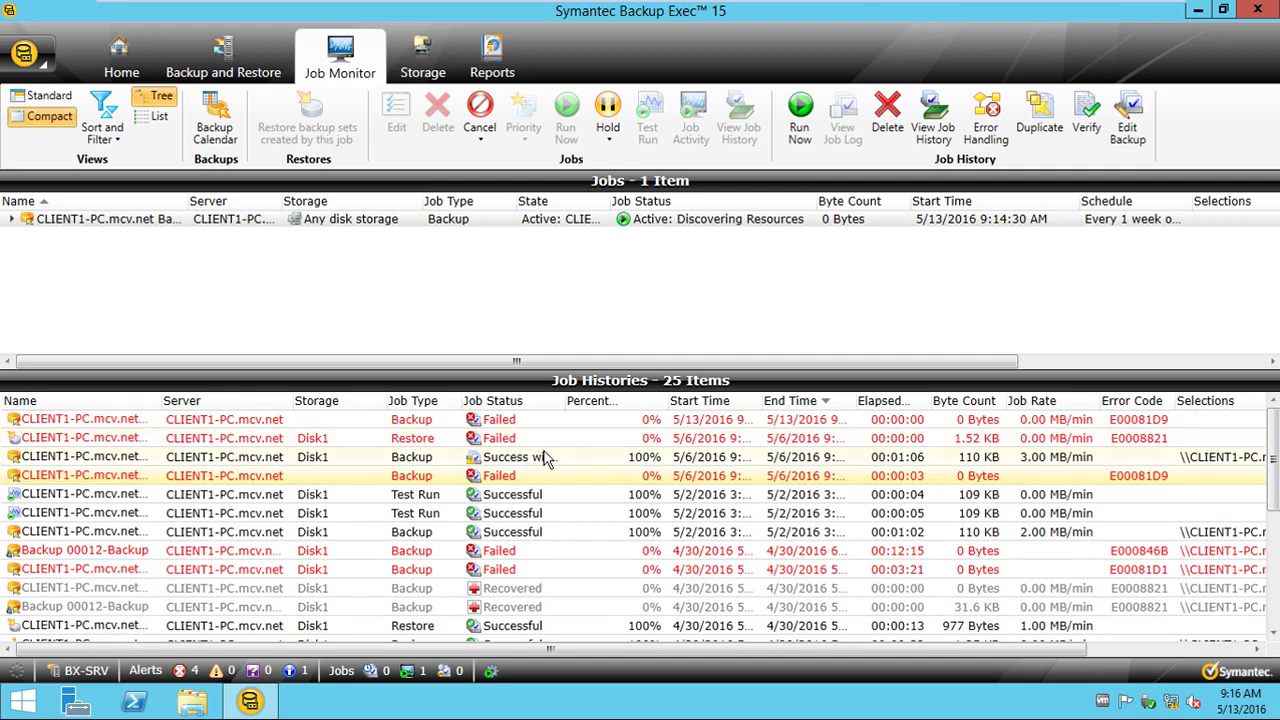
scroll(548, 460, "down", 5)
scroll(548, 460, "up", 5)
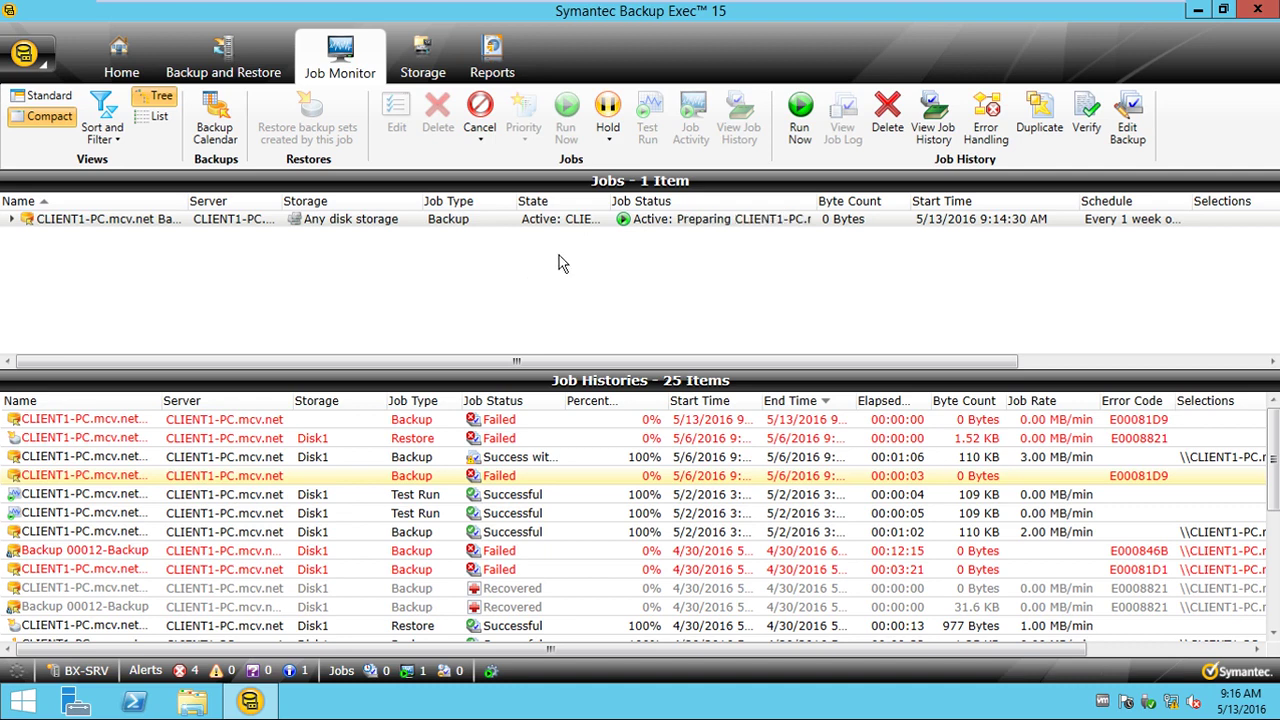
Check the running CLIENT1-PC.mcv.net backup in its Job Activity window, closing and reopening the window once
left_click(559, 221)
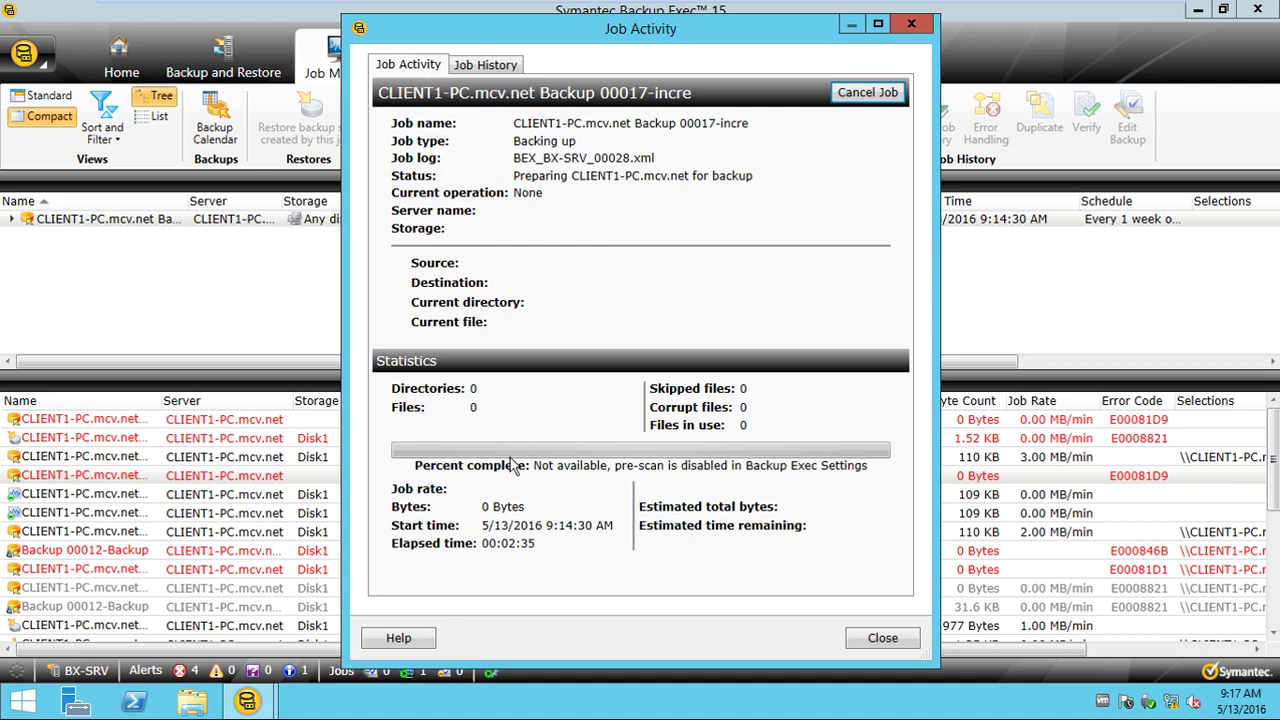
left_click(862, 636)
right_click(448, 230)
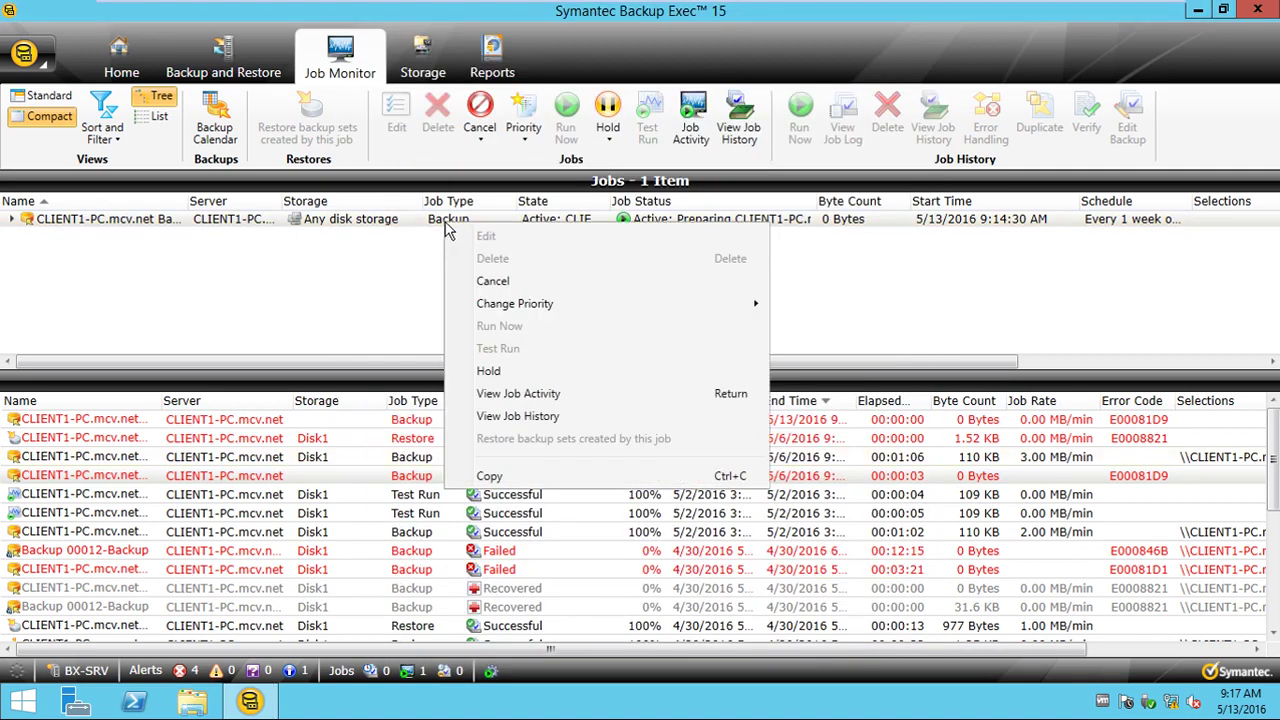
left_click(576, 394)
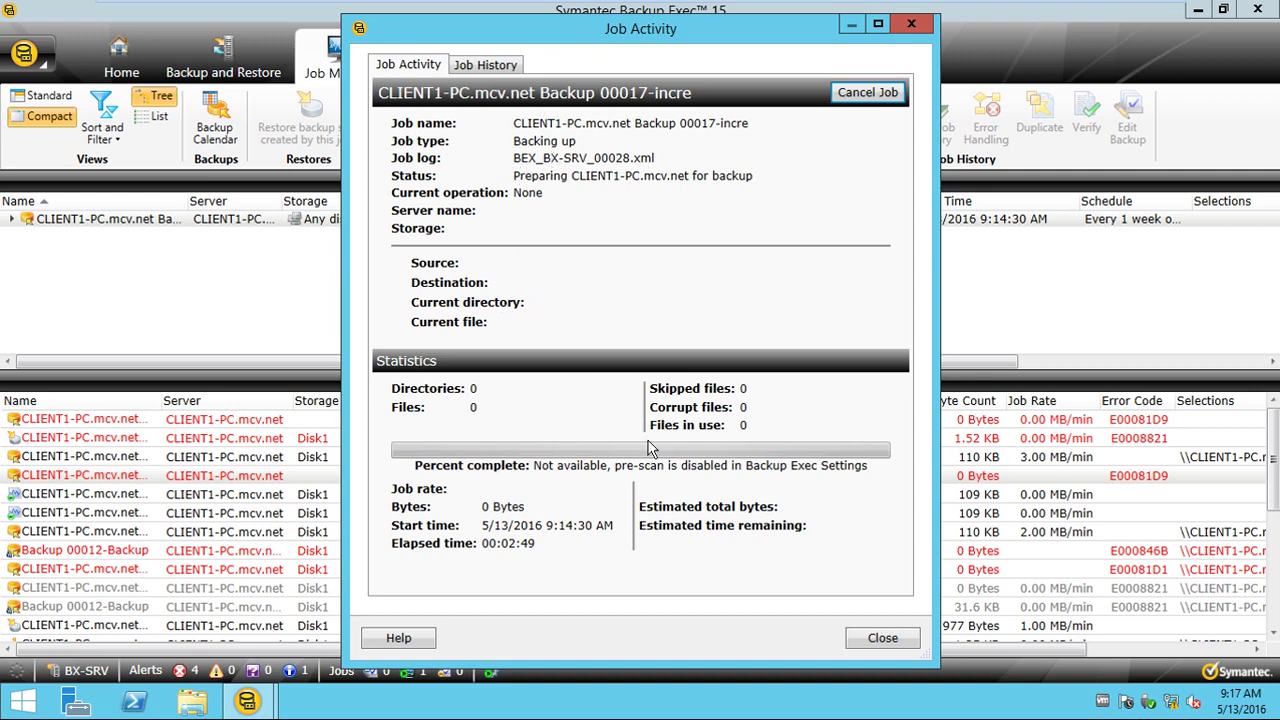
Close the Job Activity window and request cancellation of the running CLIENT1-PC.mcv.net Backup 00017-incre job
left_click(882, 638)
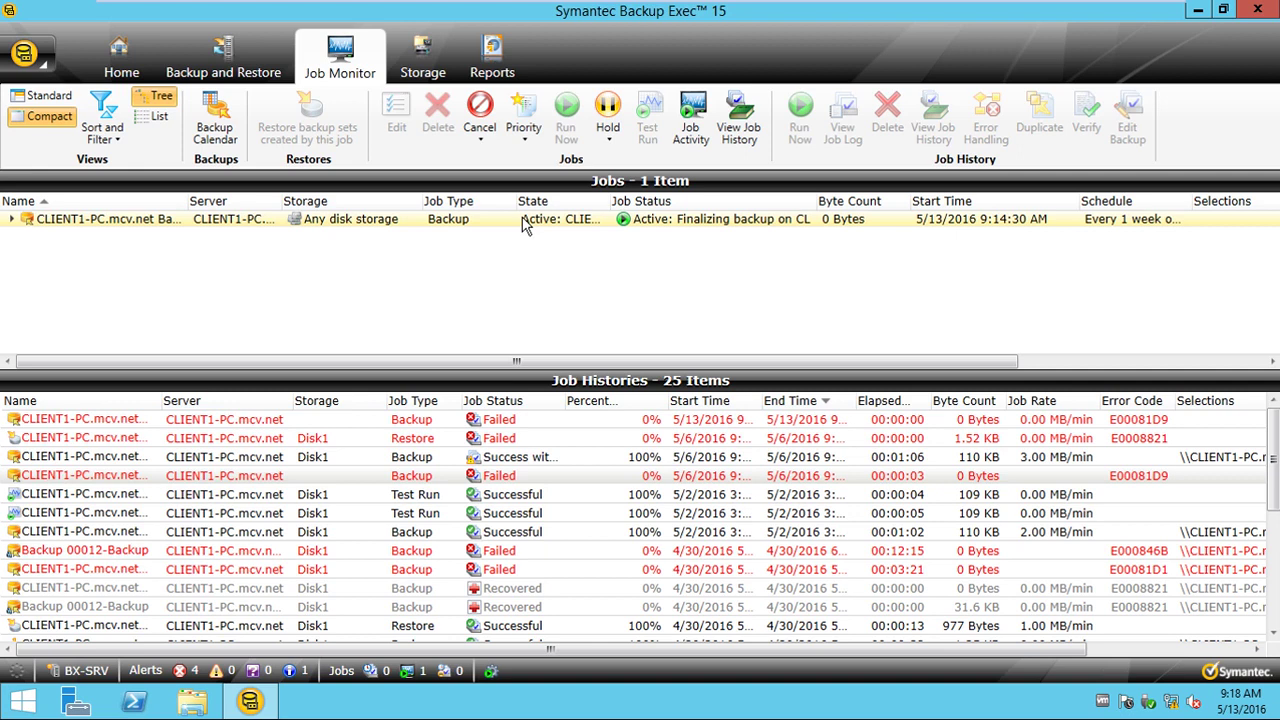
right_click(455, 229)
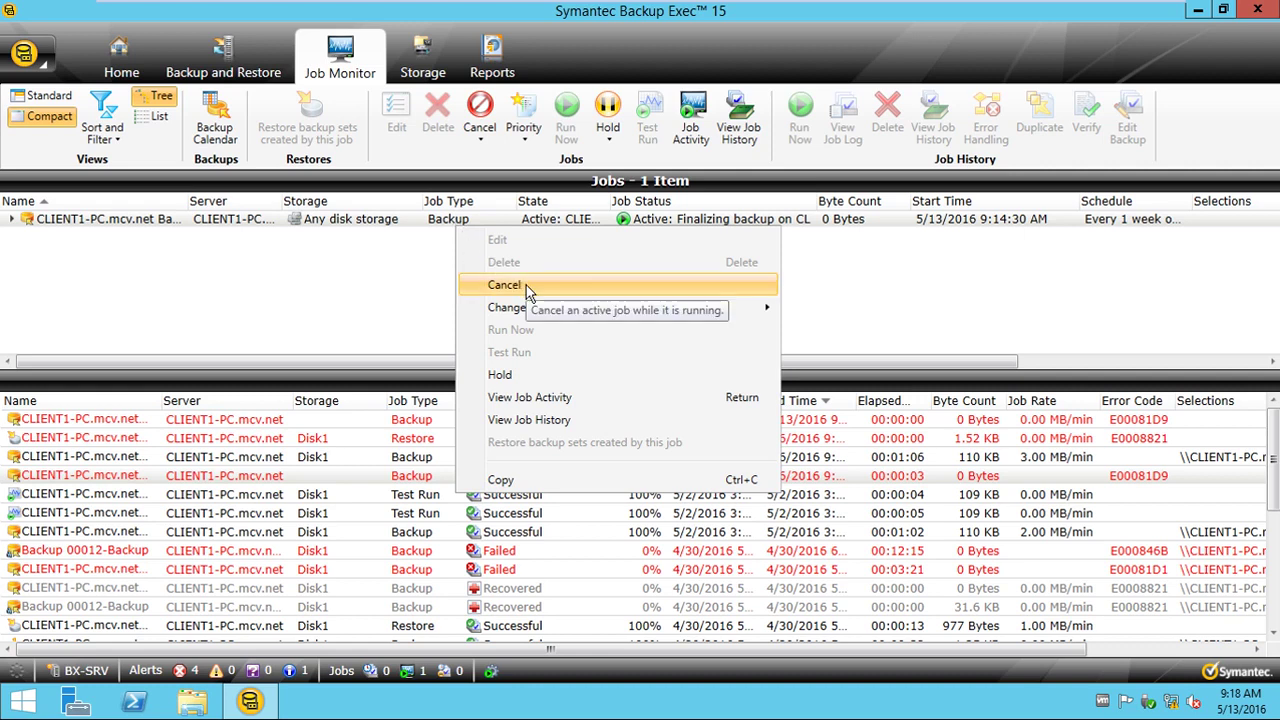
right_click(446, 225)
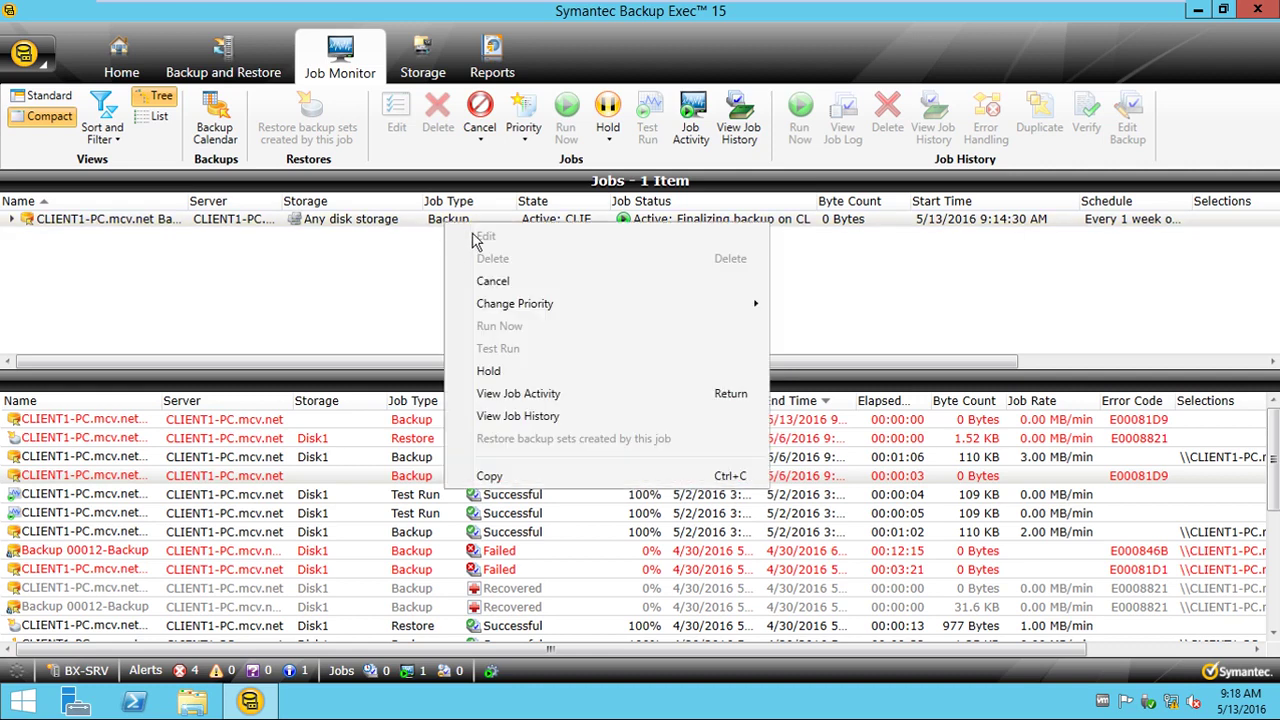
left_click(470, 192)
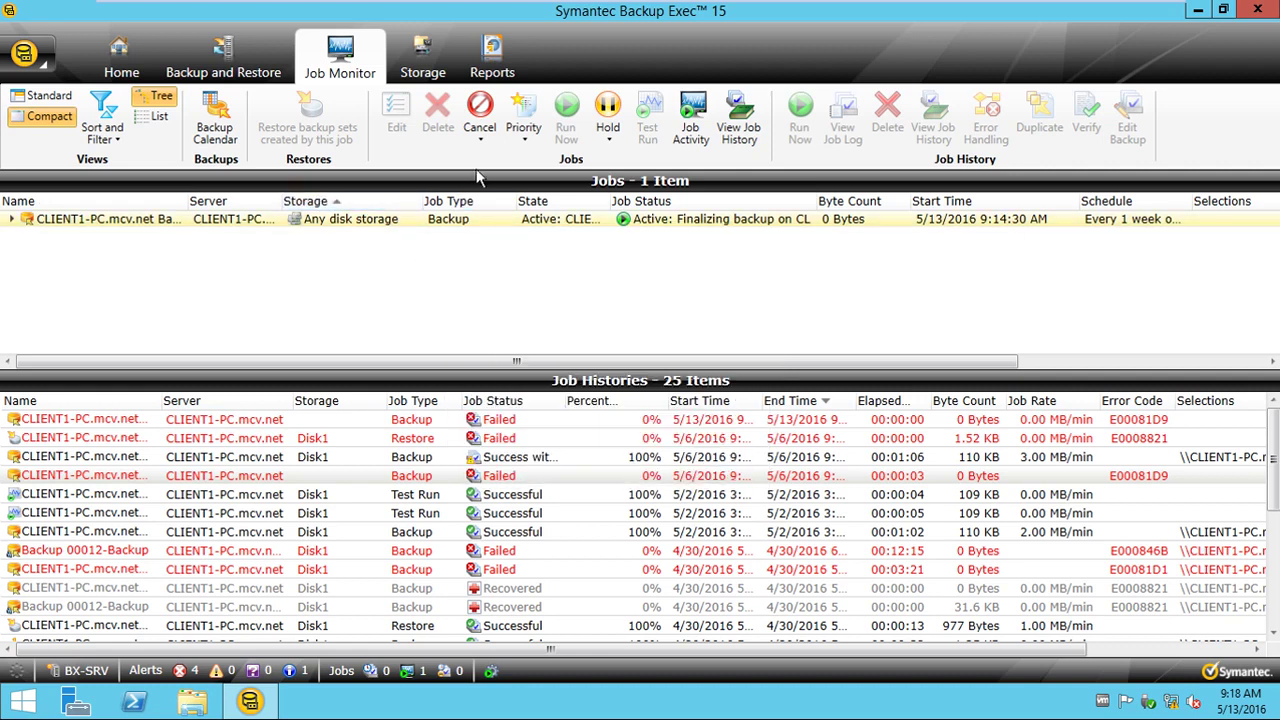
left_click(482, 134)
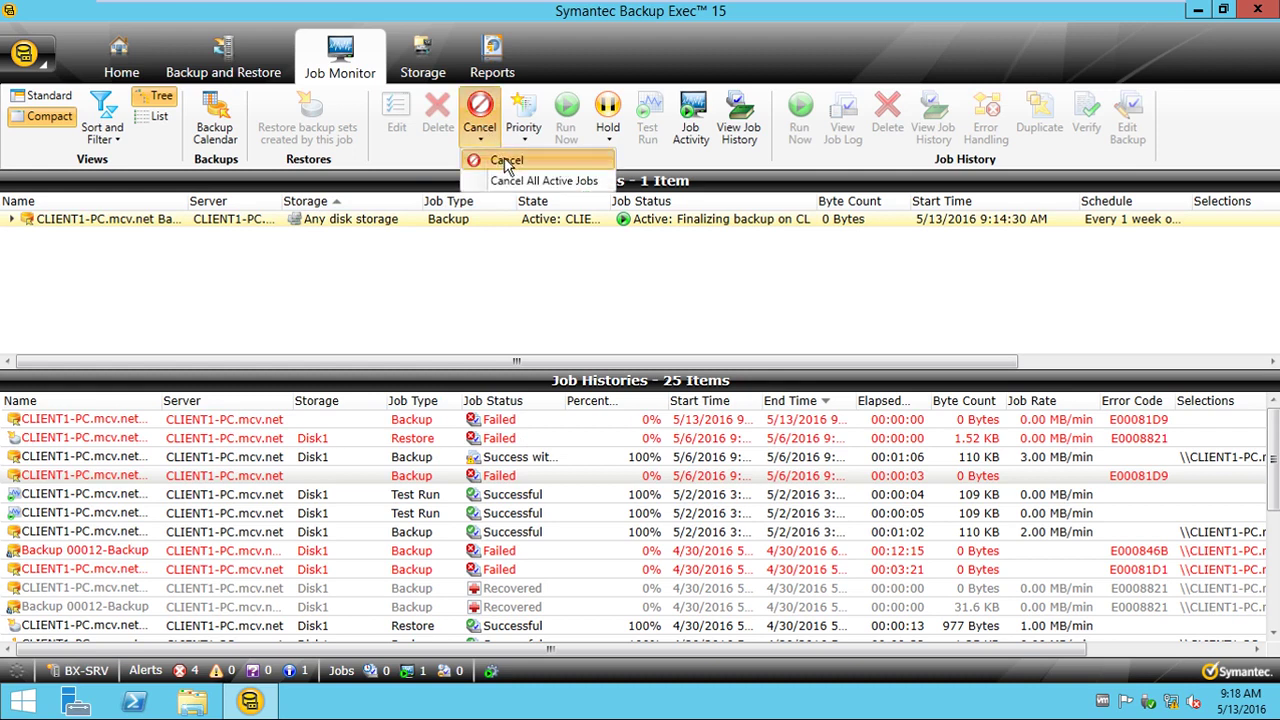
left_click(506, 163)
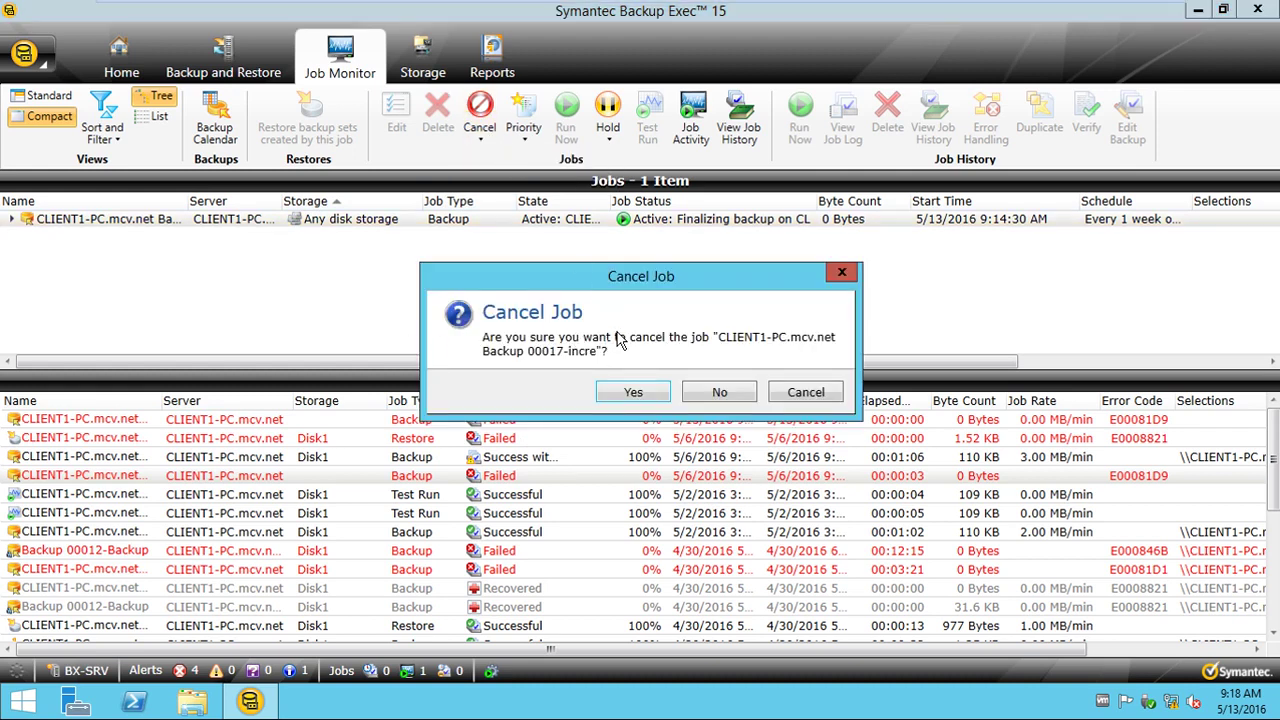
left_click(638, 388)
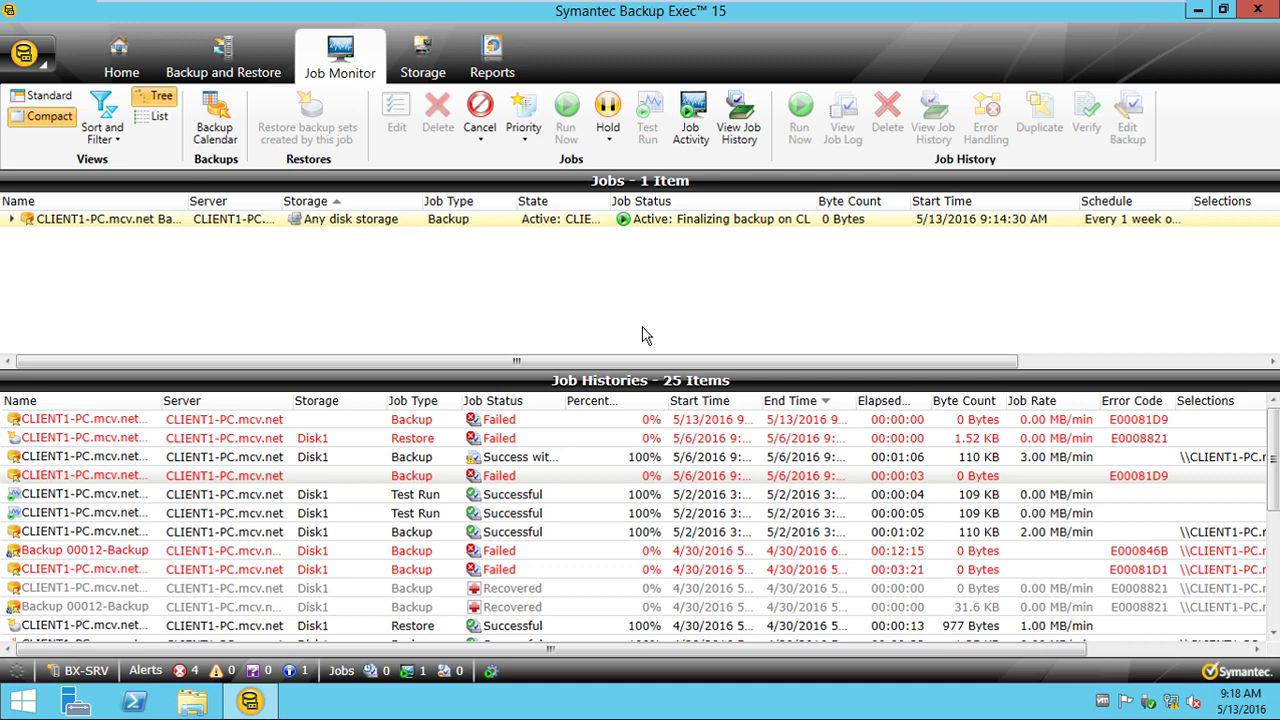
Reopen the active CLIENT1-PC.mcv.net backup's Job Activity window and cancel the job from there
double_click(494, 223)
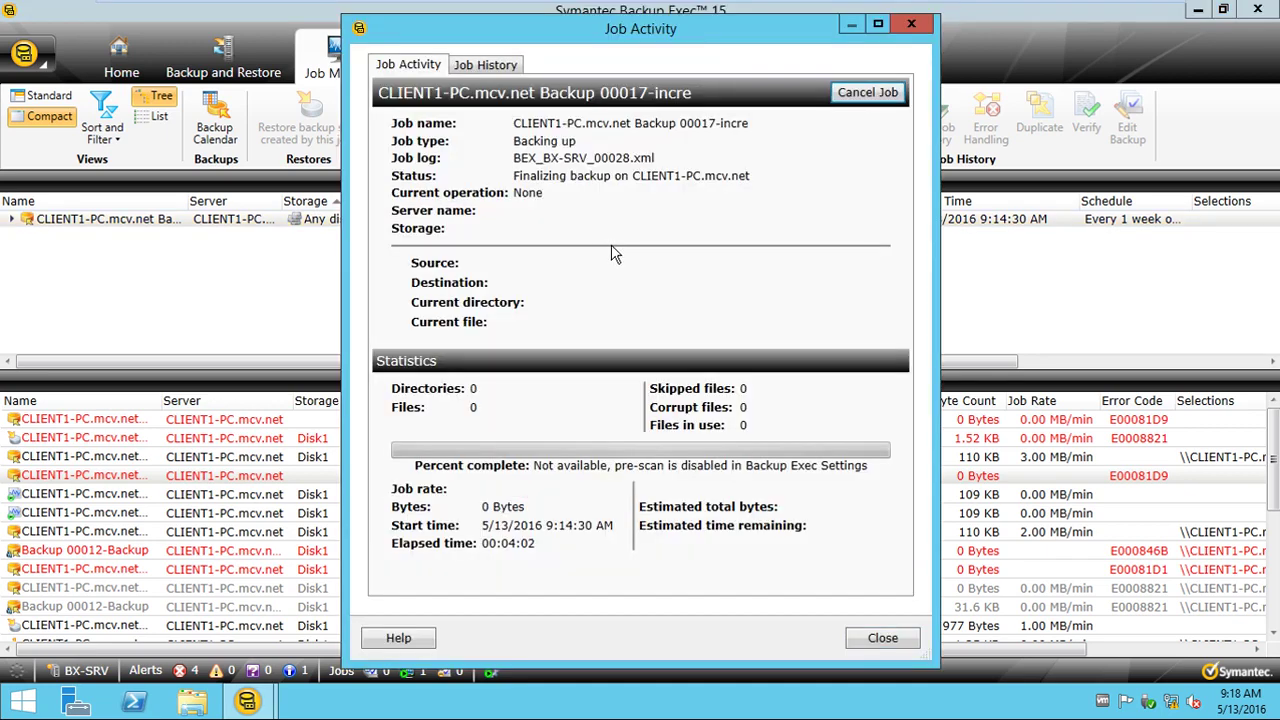
left_click(869, 95)
left_click(627, 389)
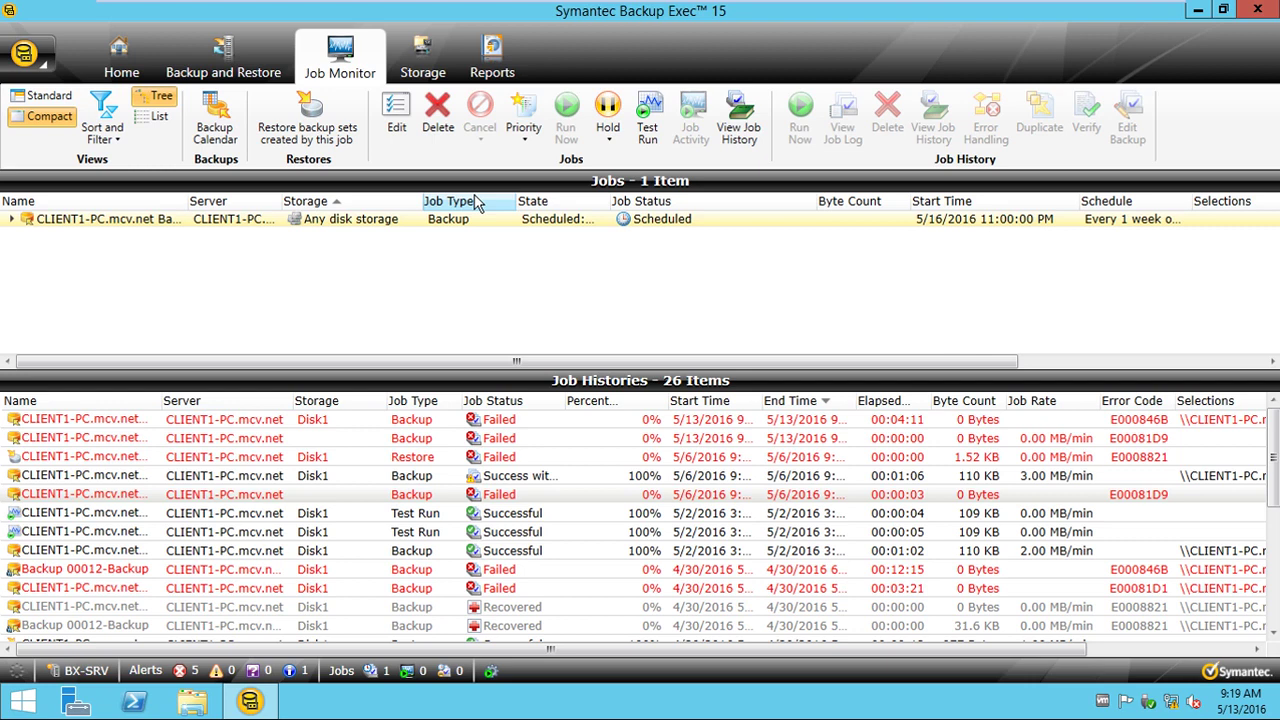
Place the scheduled CLIENT1-PC.mcv.net backup job on hold in the Job Monitor
left_click(490, 222)
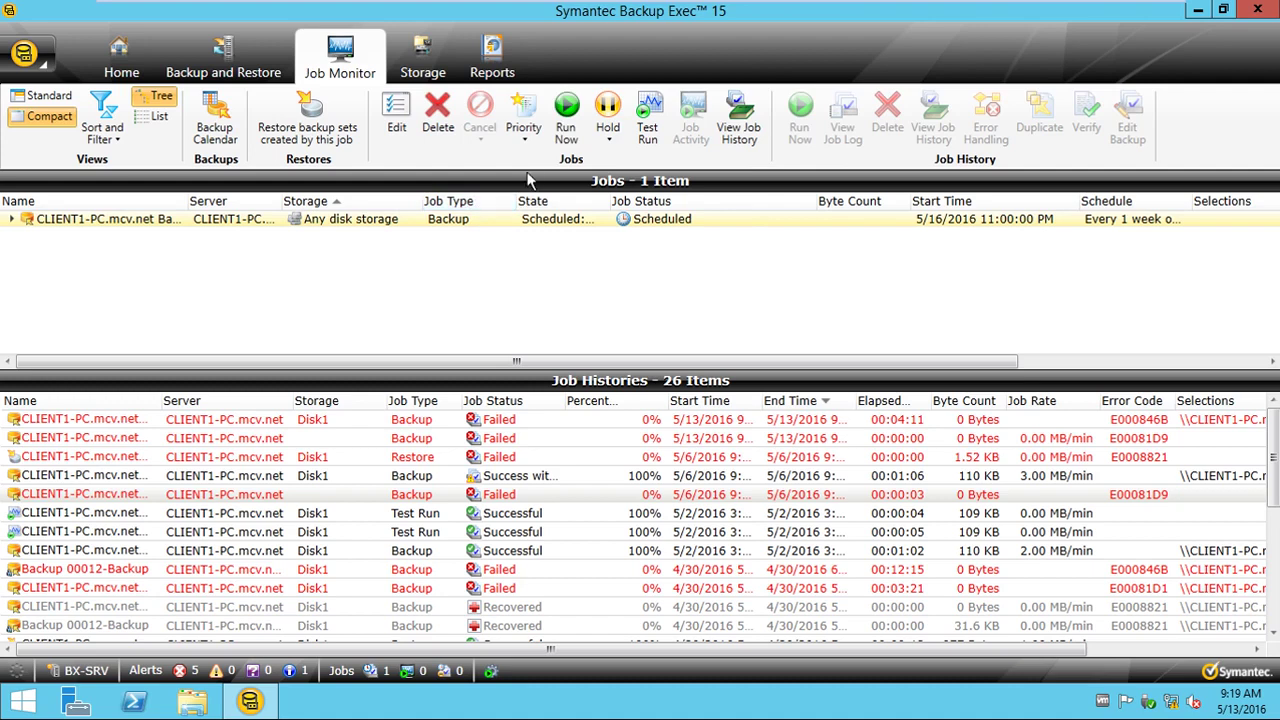
left_click(600, 133)
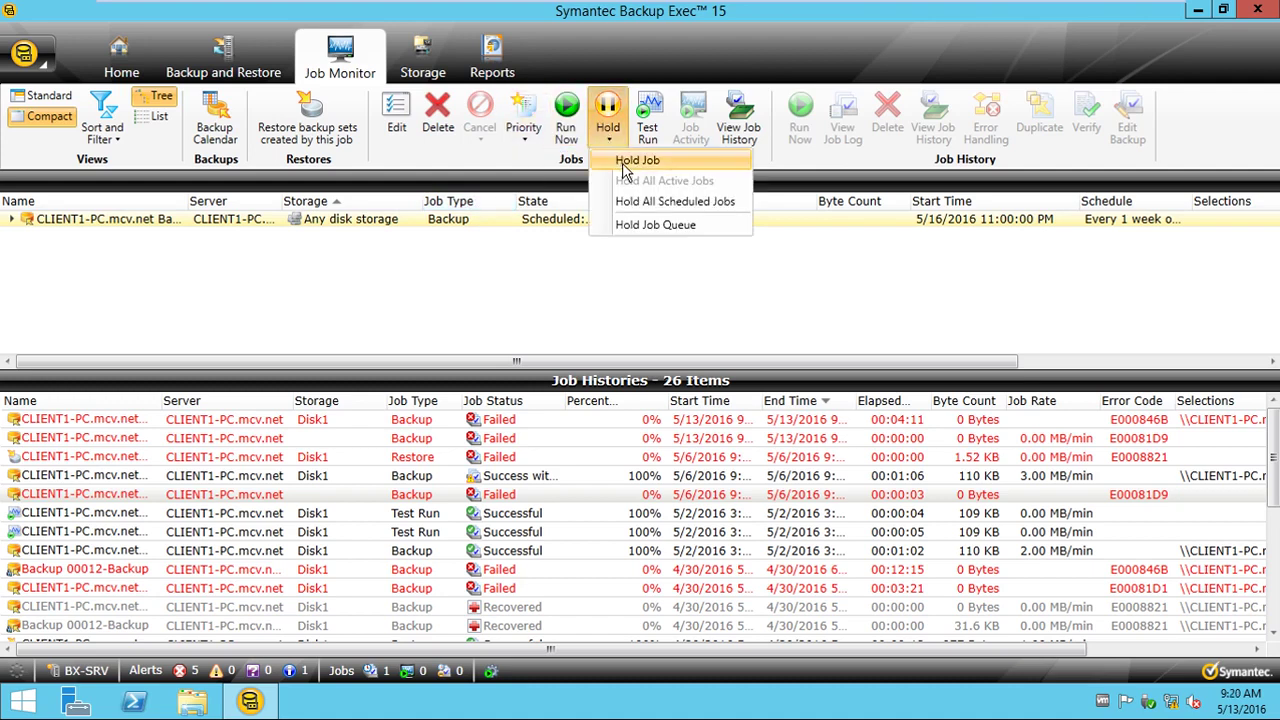
left_click(621, 167)
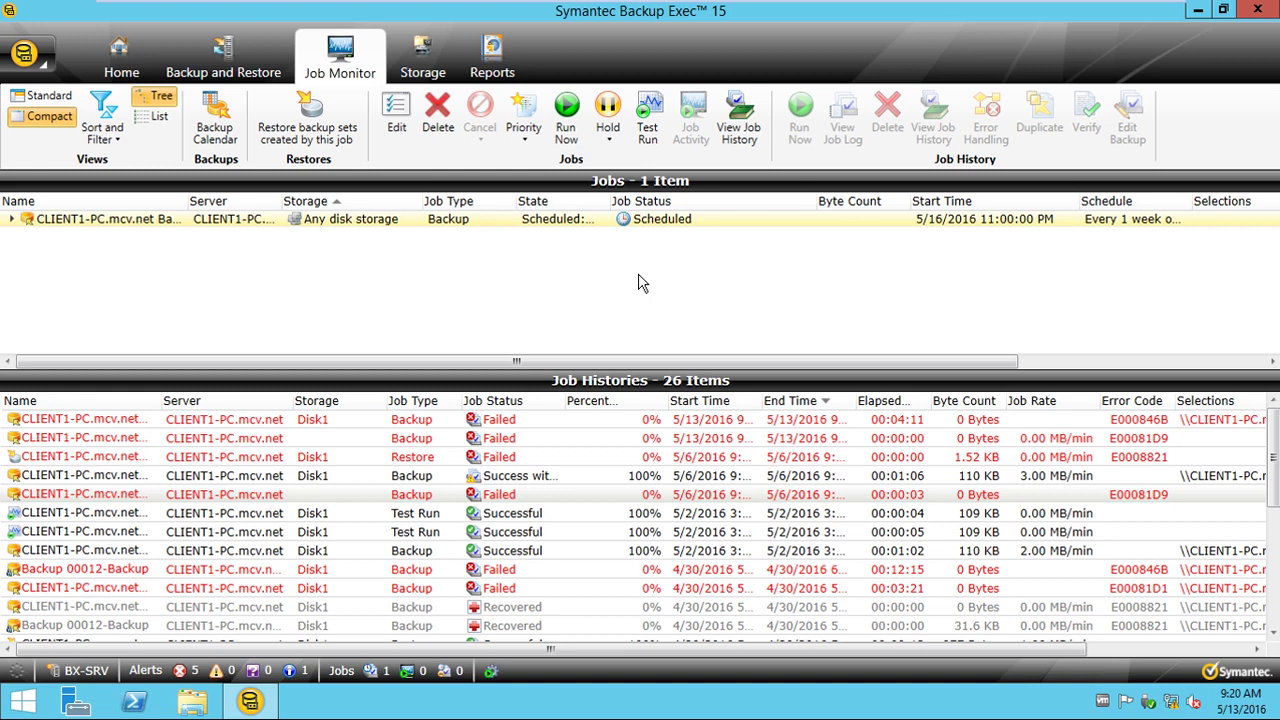
right_click(377, 233)
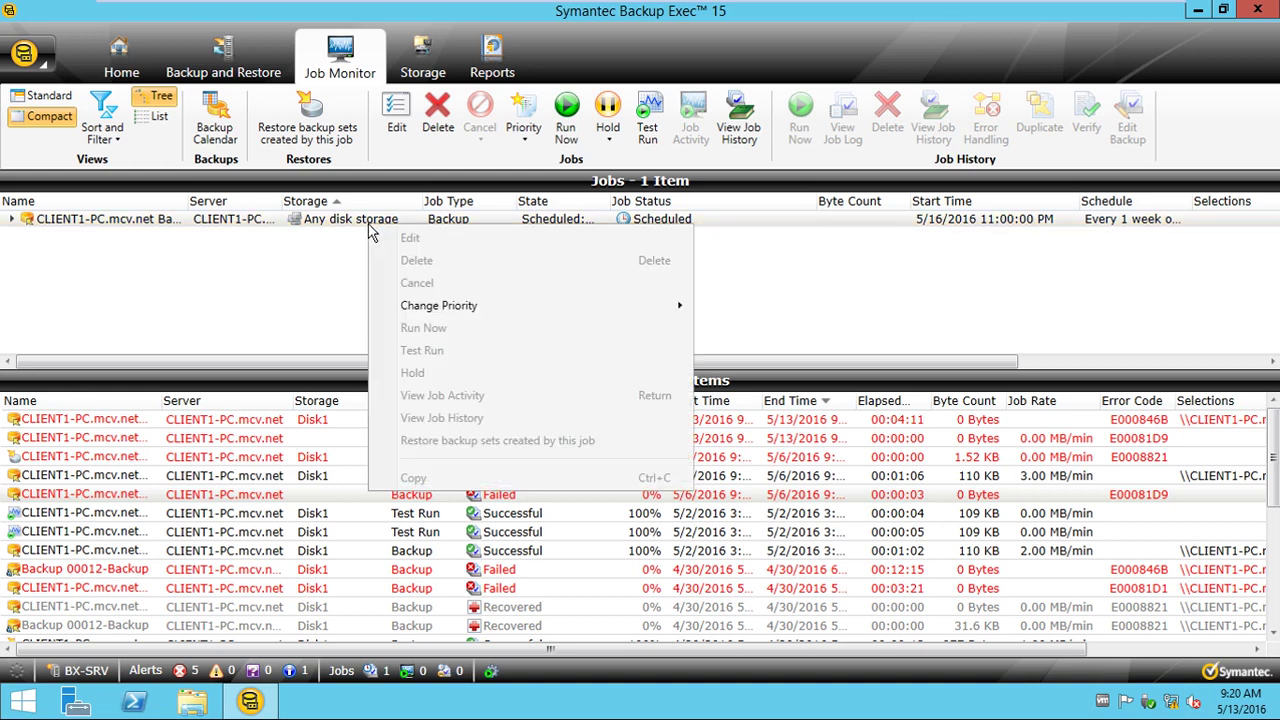
left_click(412, 372)
right_click(365, 229)
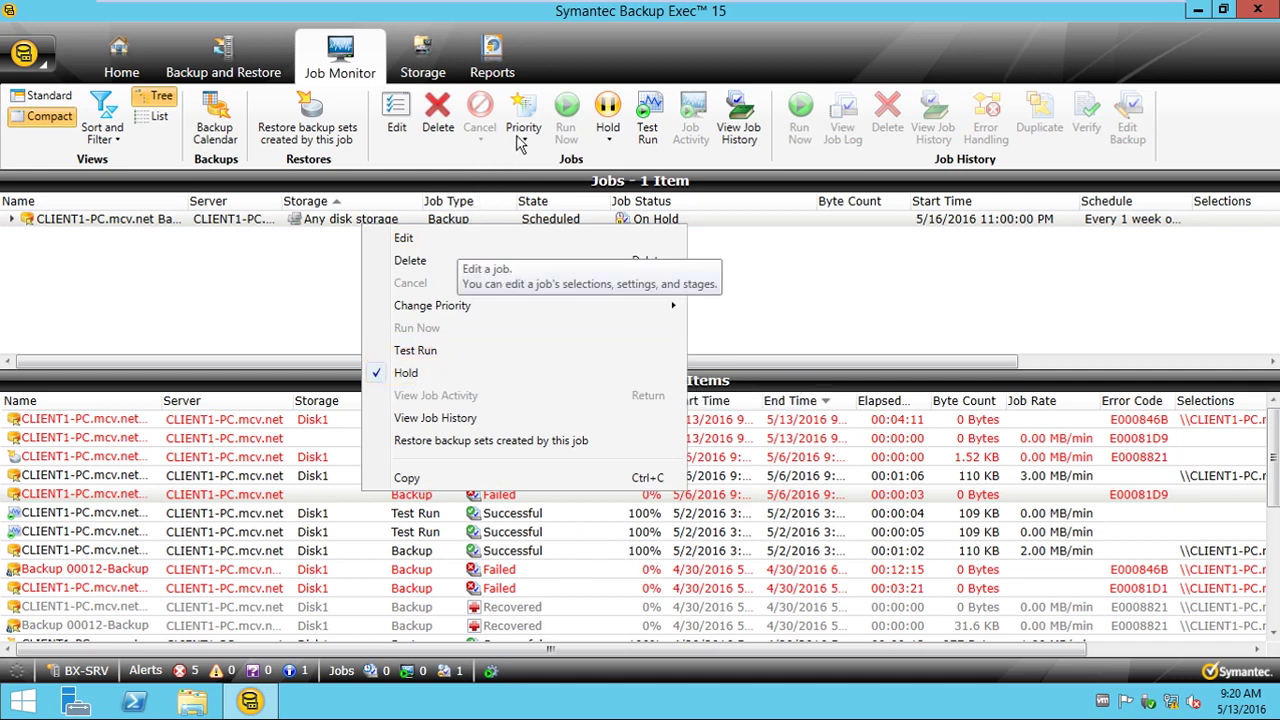
Release the hold on the scheduled CLIENT1-PC.mcv.net backup job
left_click(608, 138)
left_click(630, 163)
left_click(608, 138)
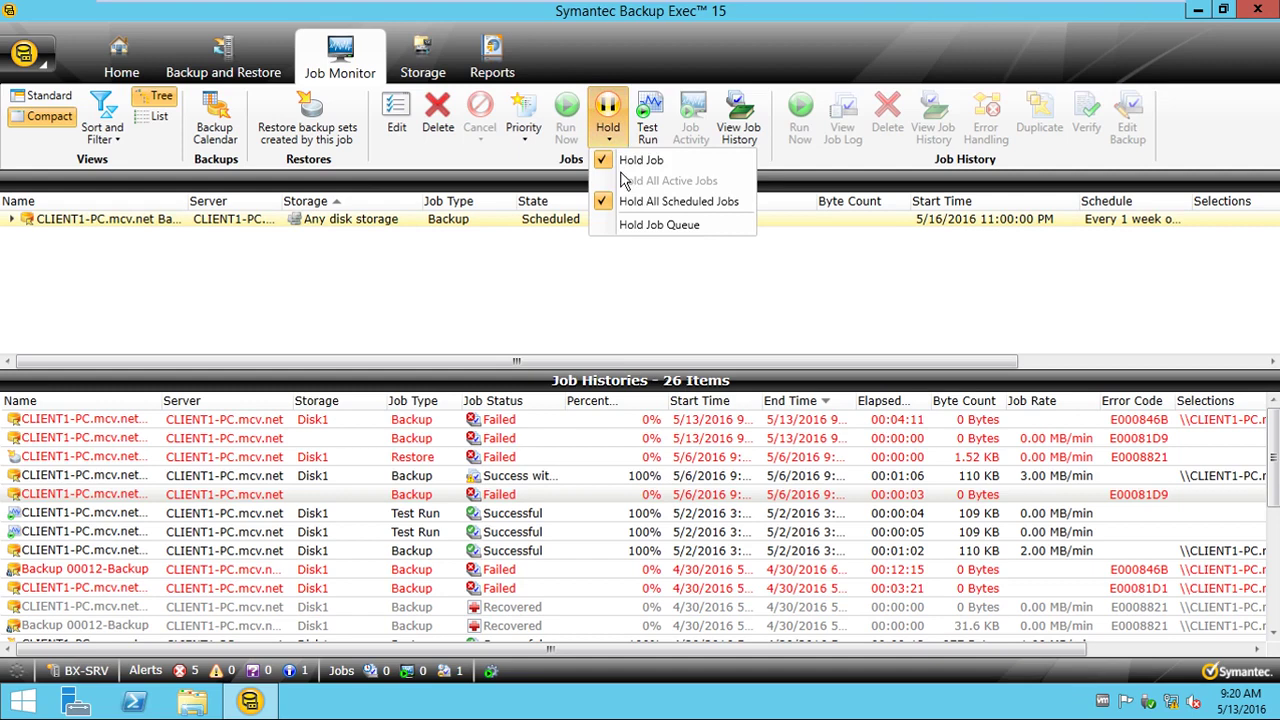
left_click(612, 142)
left_click(617, 143)
left_click(600, 320)
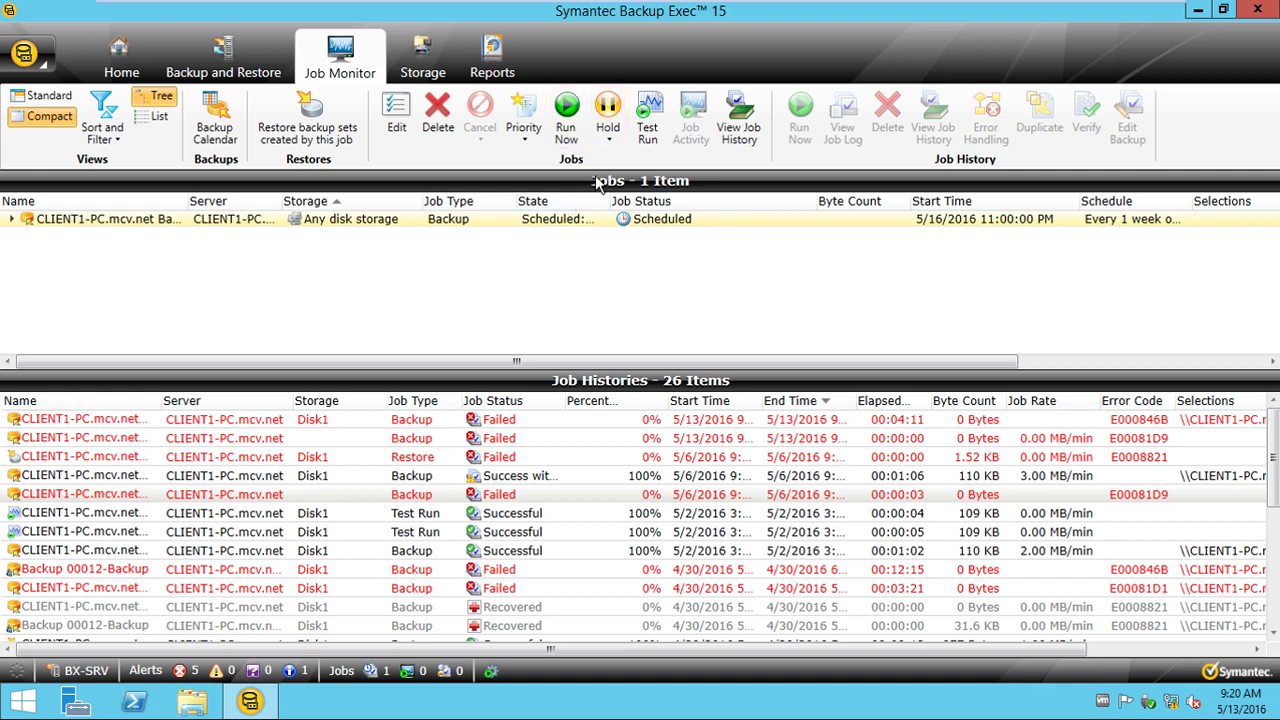
Put the scheduled CLIENT1-PC.mcv.net backup job on hold once more
right_click(562, 222)
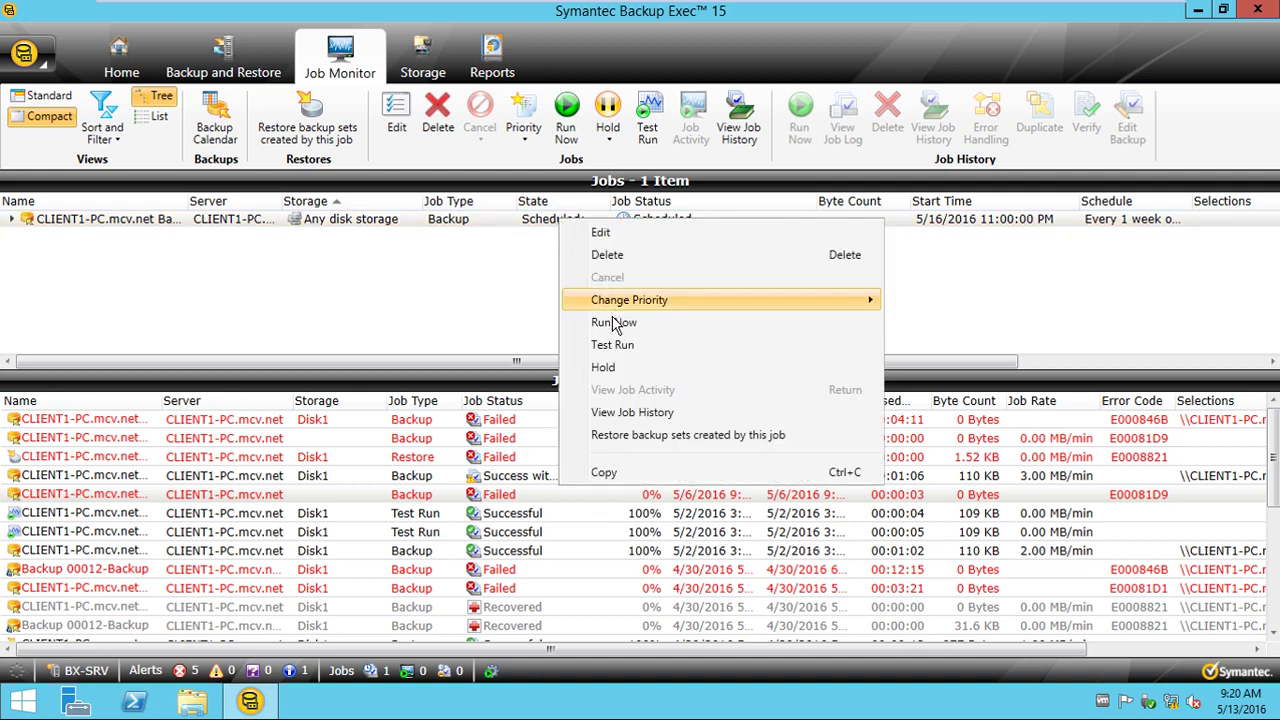
key("Escape")
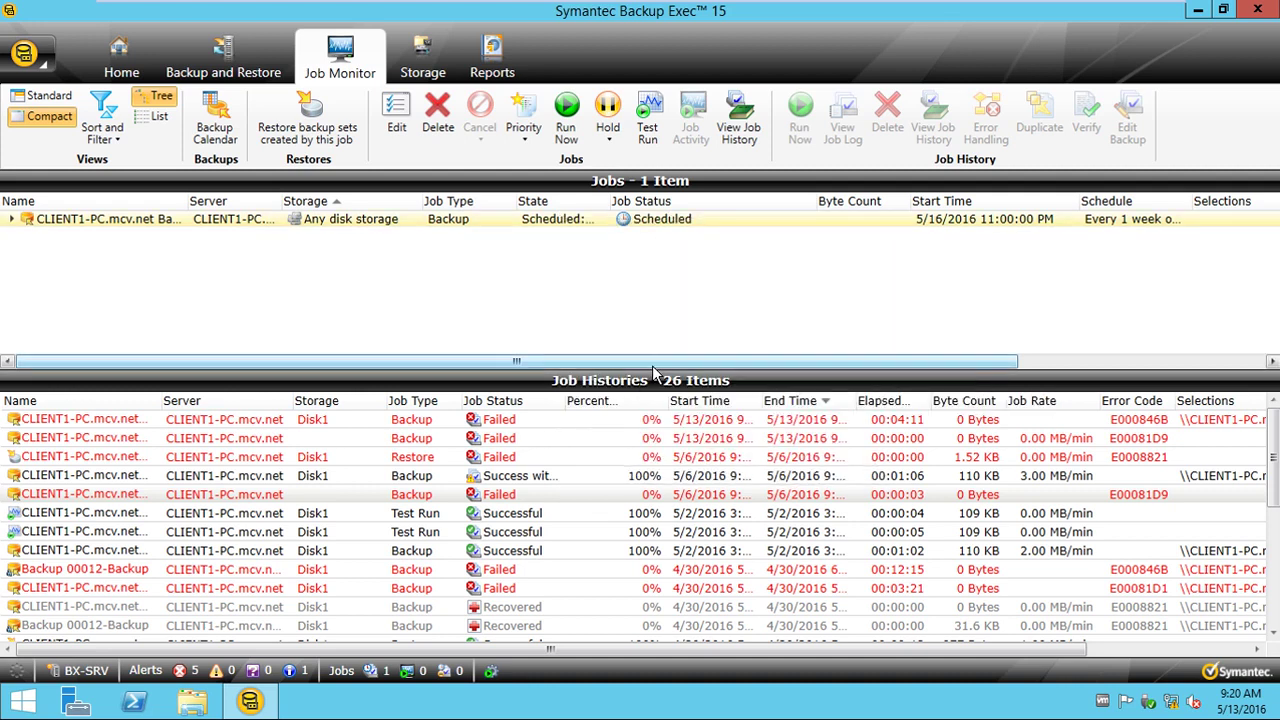
right_click(585, 225)
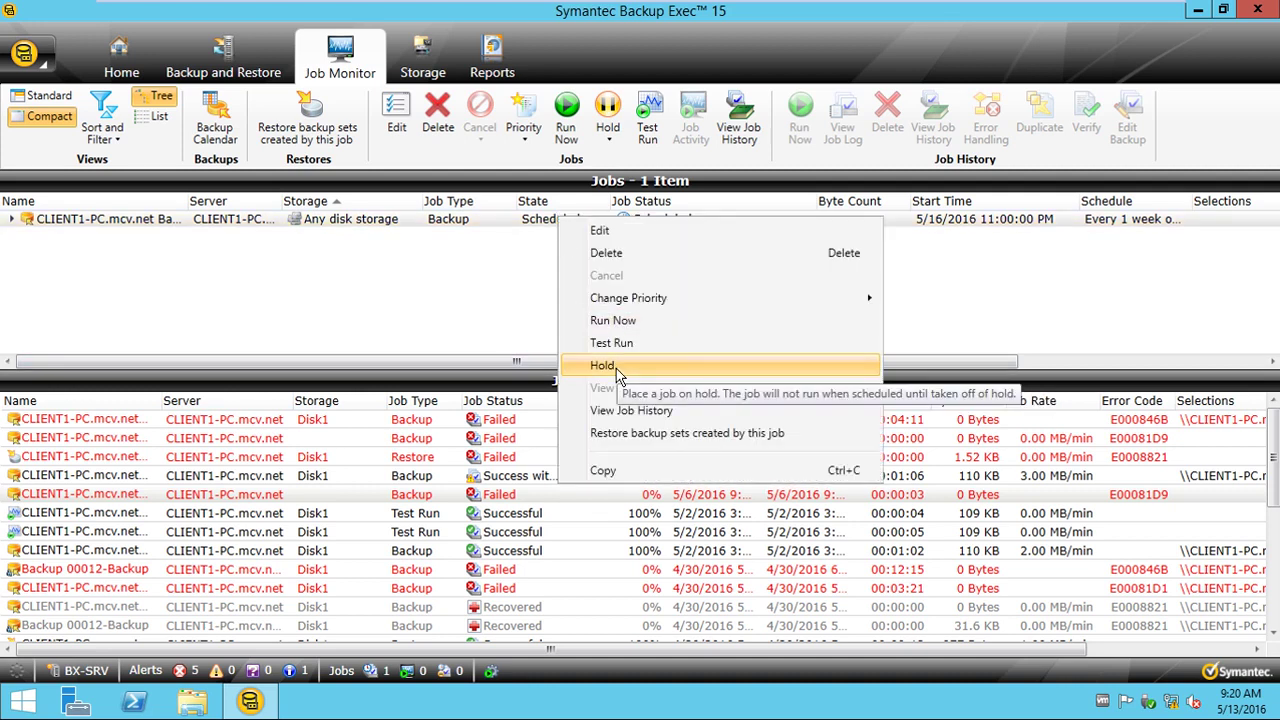
left_click(606, 365)
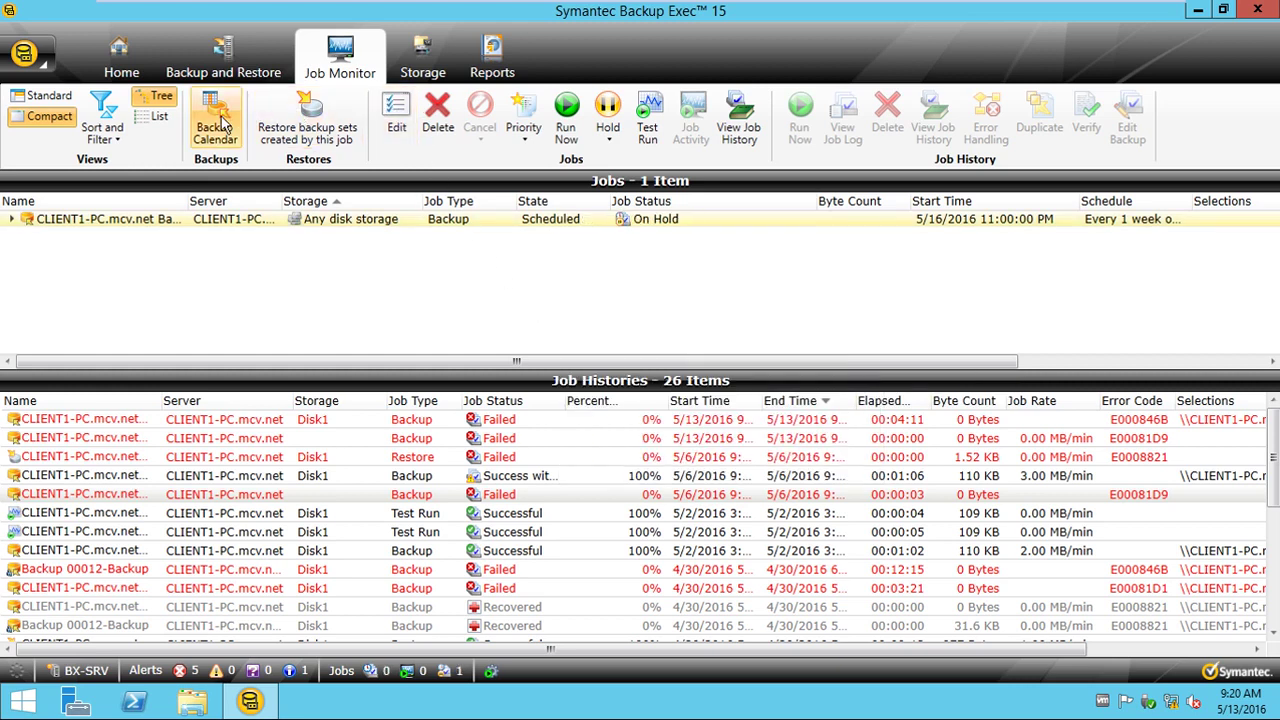
right_click(549, 266)
key("Escape")
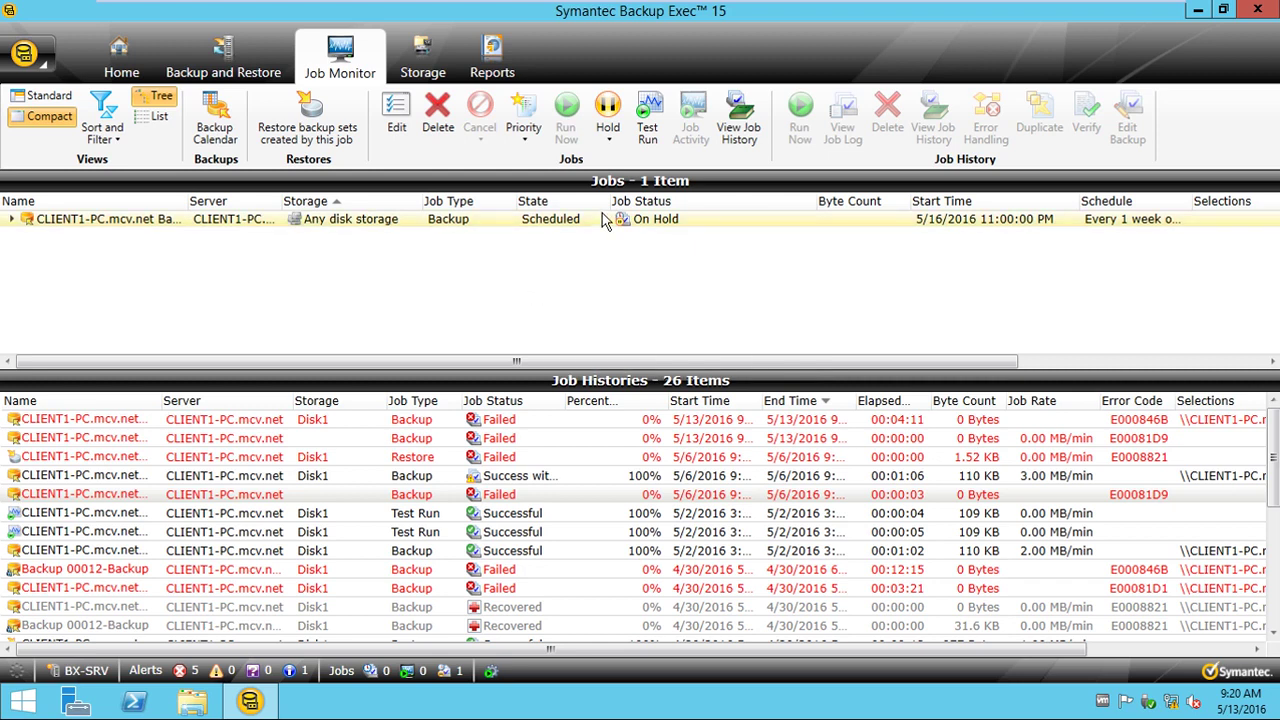
Take the CLIENT1-PC.mcv.net backup job off hold again and review the available hold options
left_click(608, 145)
left_click(640, 162)
left_click(612, 118)
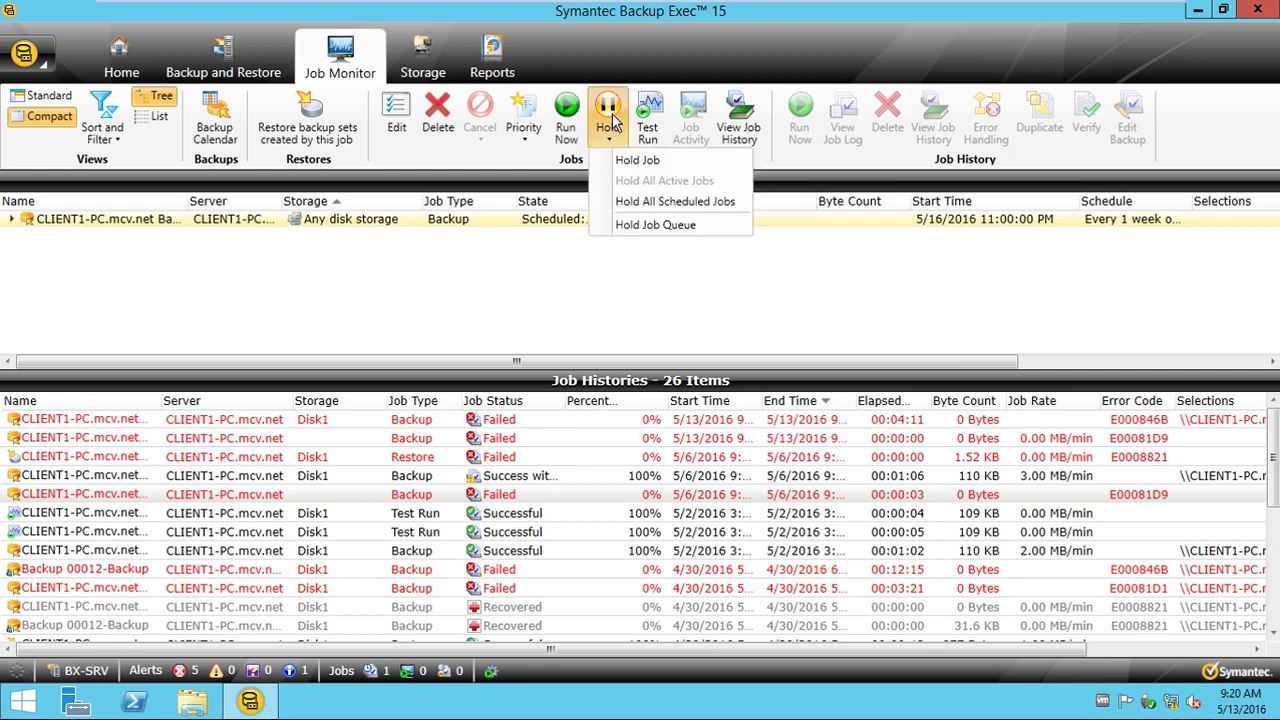
left_click(695, 262)
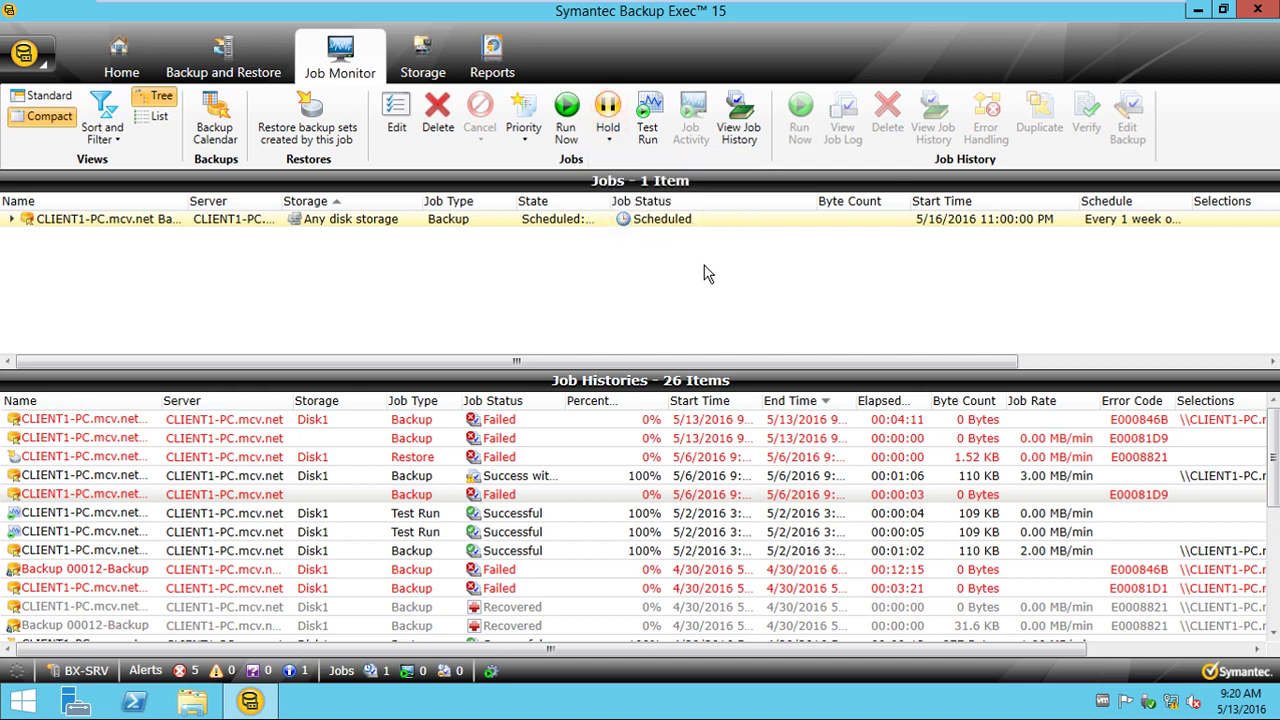
Hold the scheduled CLIENT1-PC.mcv.net backup job a further time and release it straight away
right_click(705, 265)
left_click(645, 315)
left_click(607, 118)
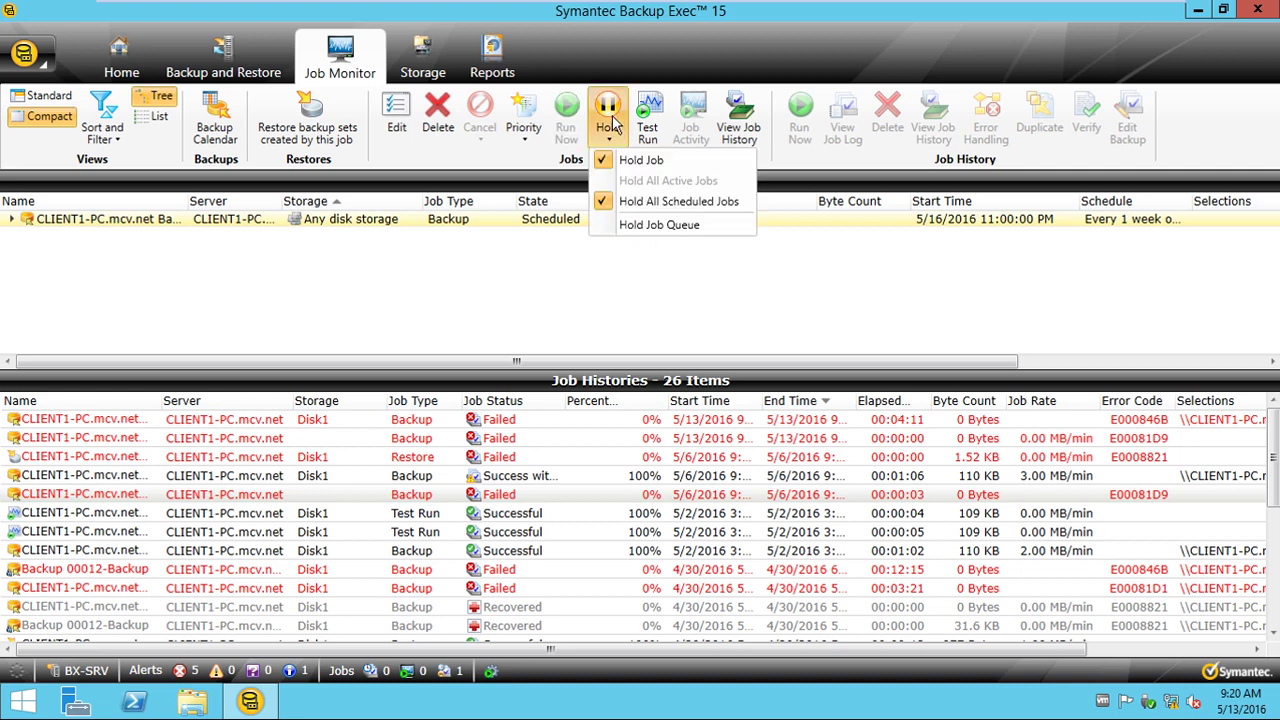
left_click(640, 163)
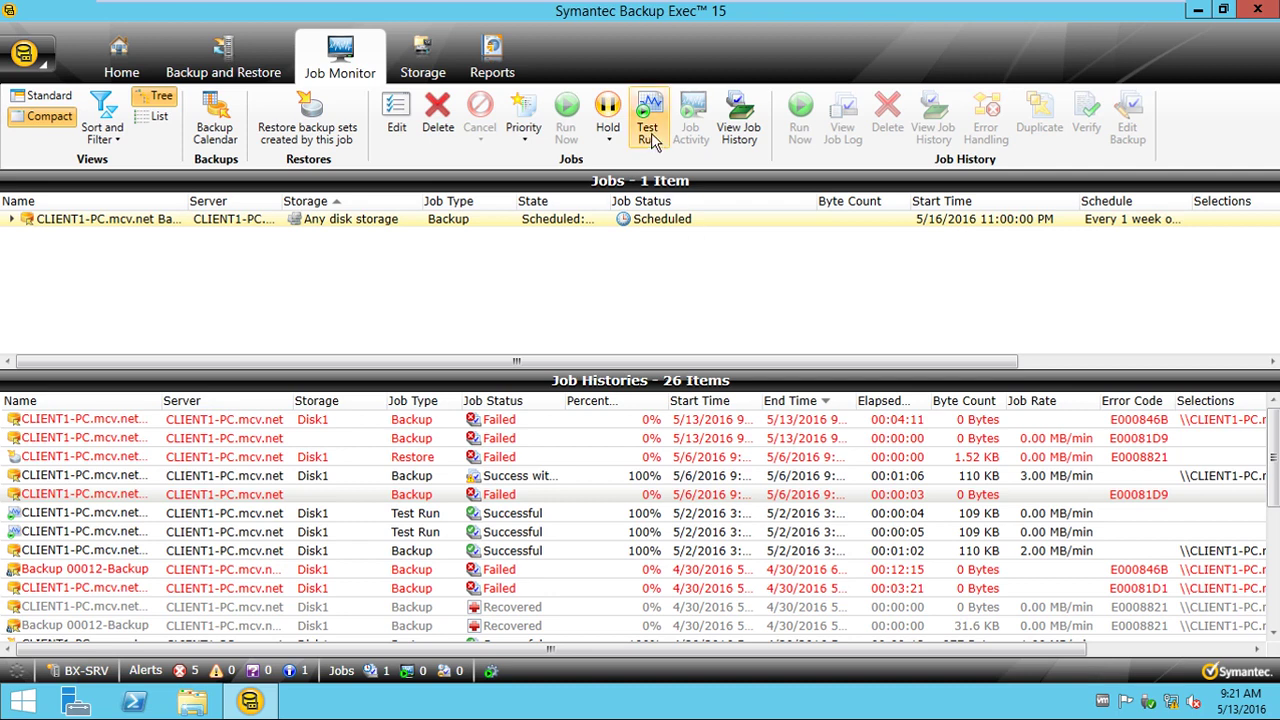
Review the hold options and the other actions offered for the scheduled CLIENT1-PC.mcv.net backup job
left_click(604, 133)
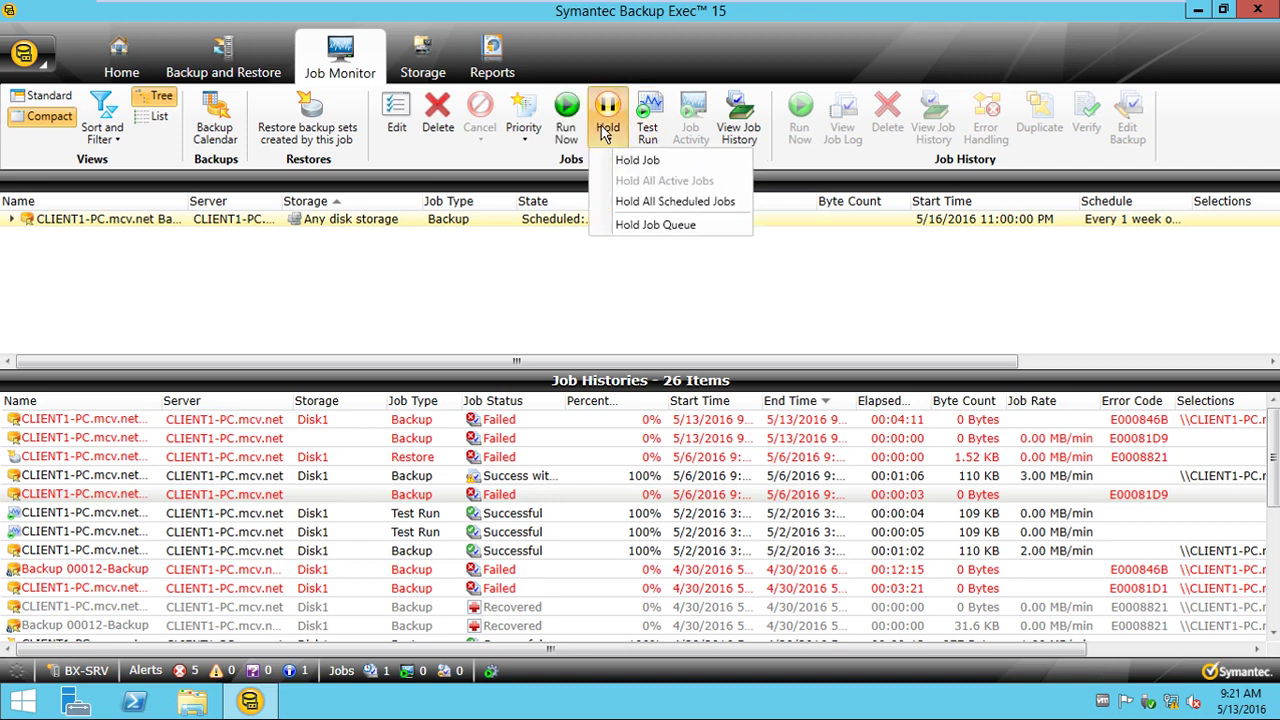
left_click(640, 282)
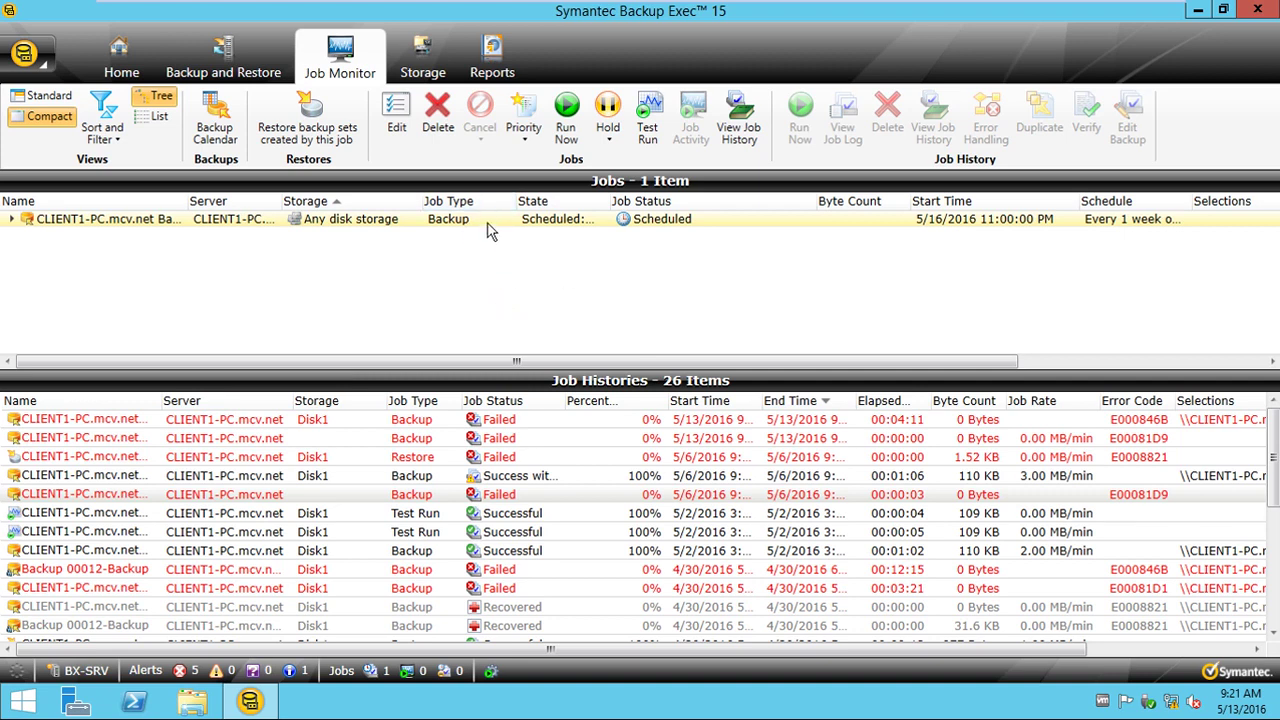
left_click(612, 133)
left_click(612, 133)
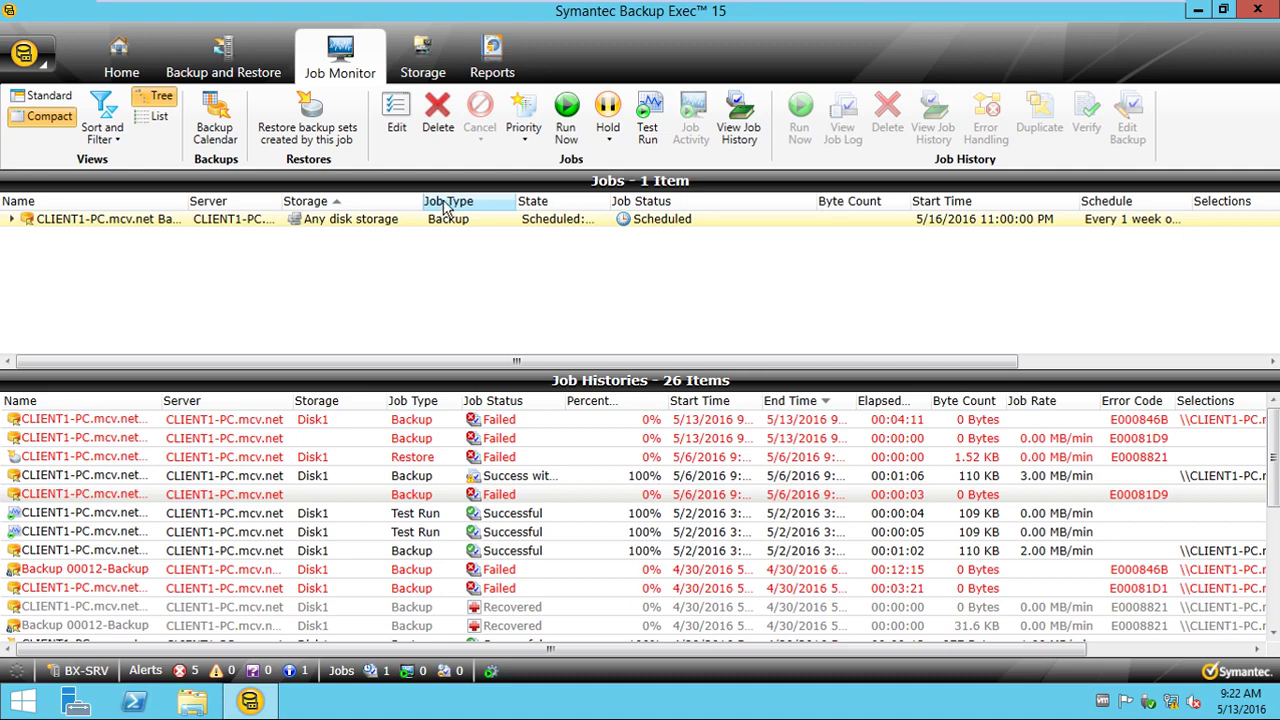
right_click(446, 221)
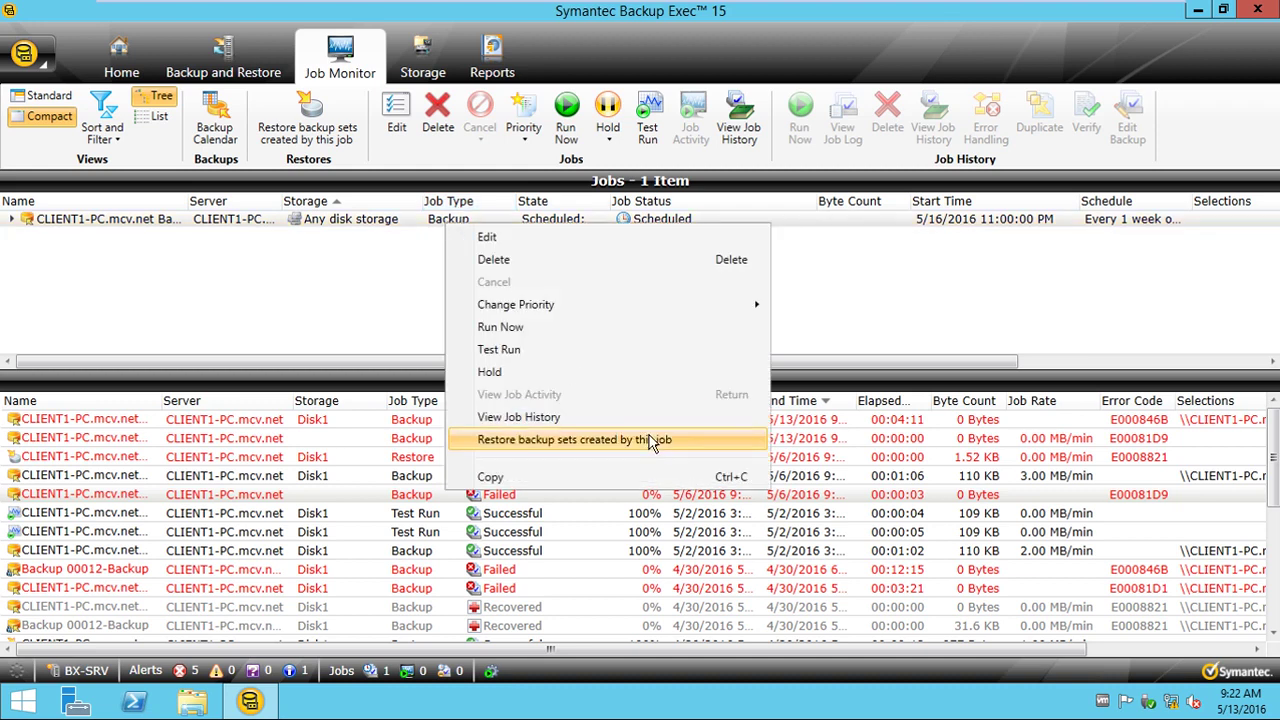
left_click(870, 342)
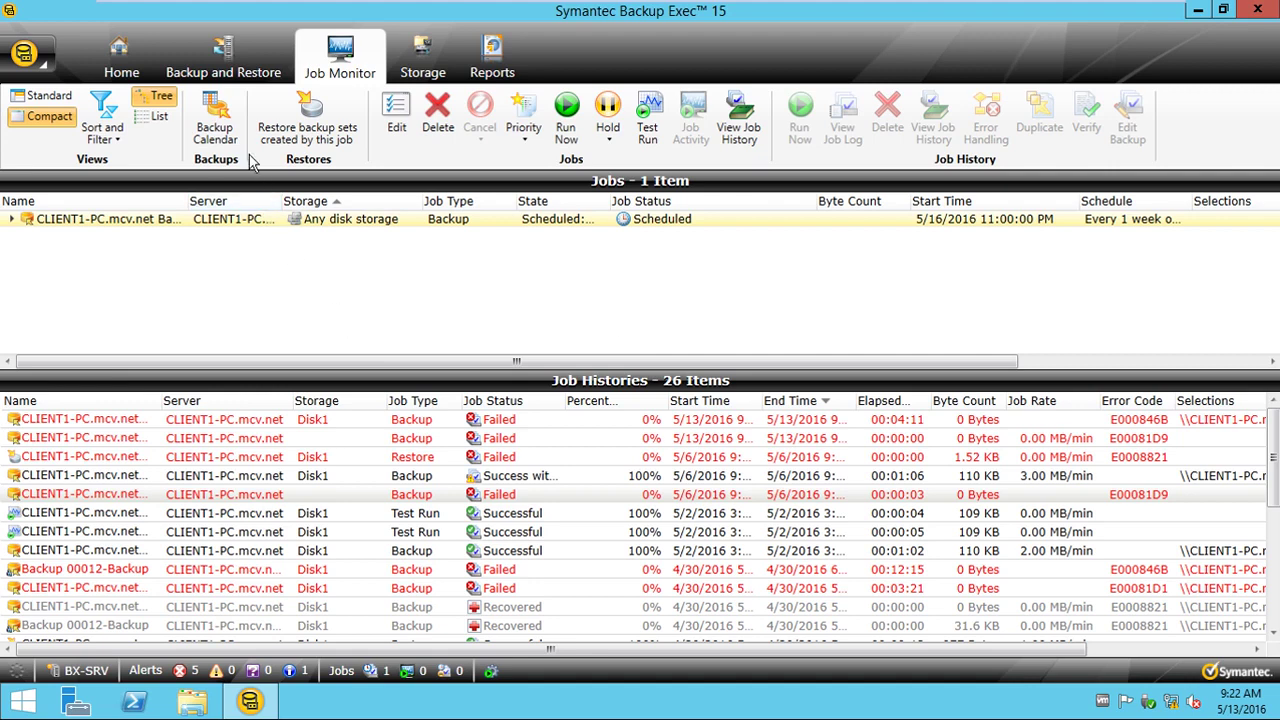
View the CLIENT2-PC.mcv.net jobs in Backup and Restore, check the actions offered for Backup 00008, and select the CLIENT2-PC.mcv.net backup
left_click(240, 68)
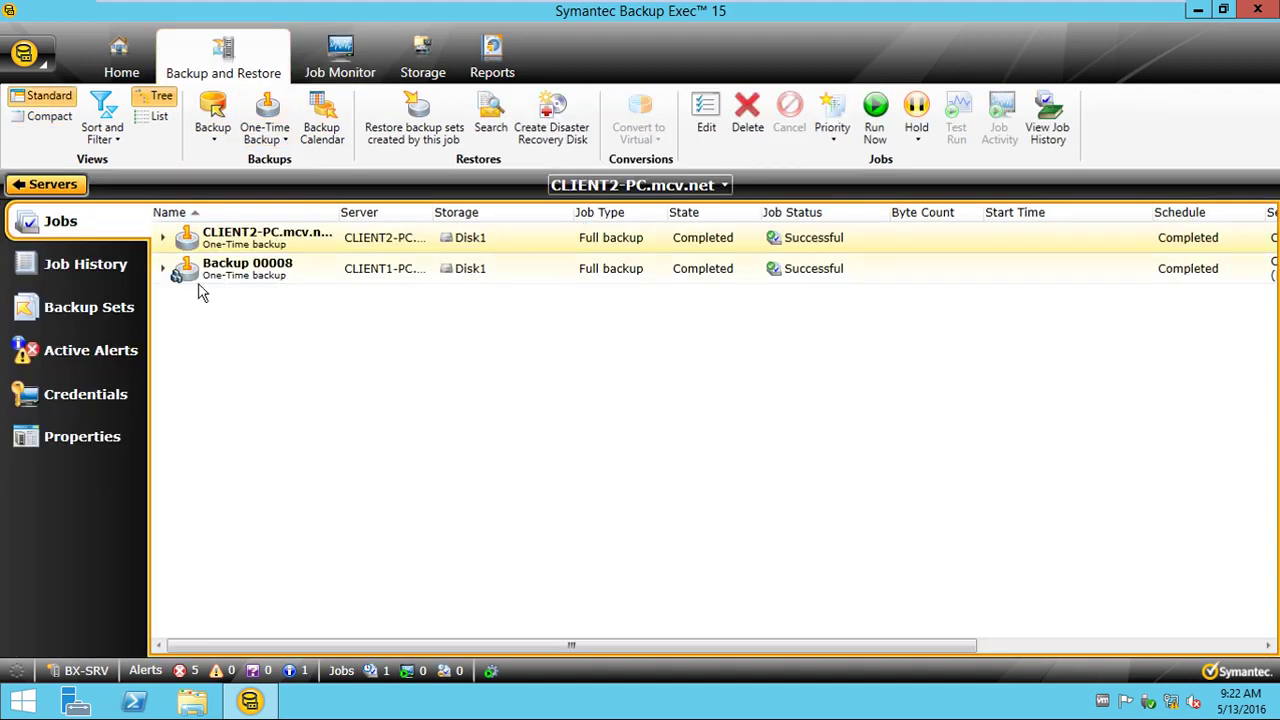
left_click(235, 268)
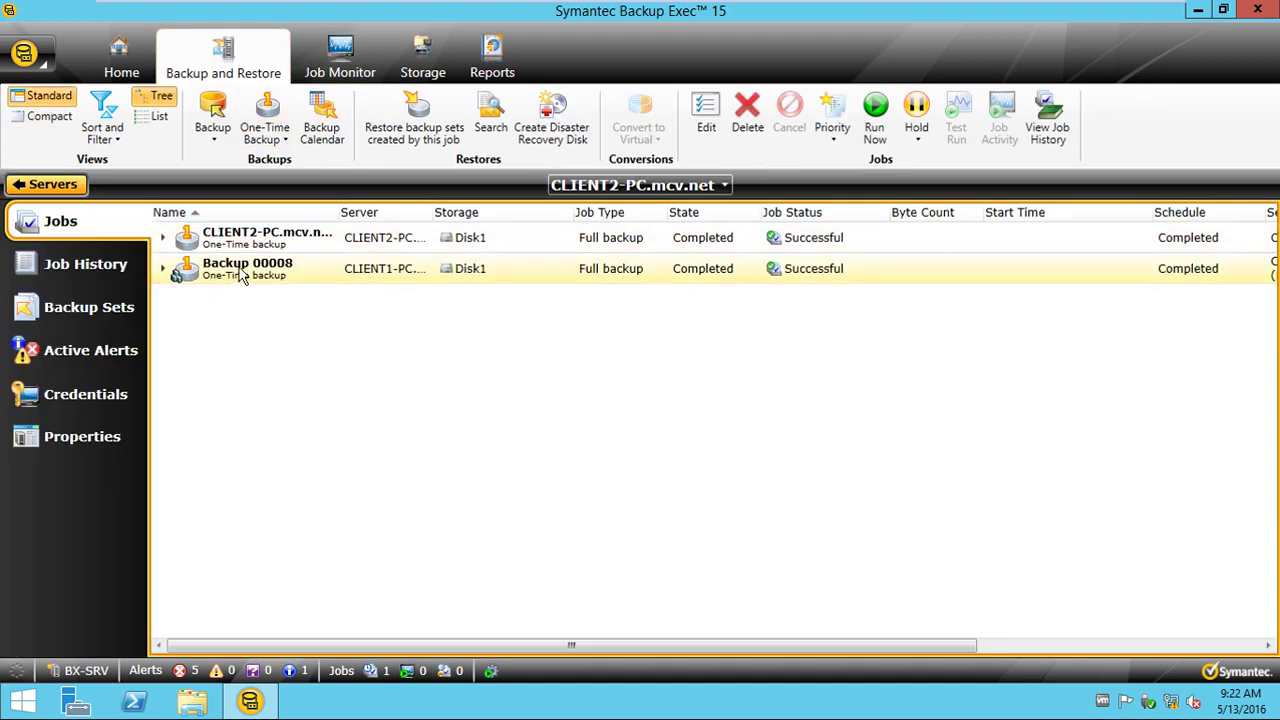
right_click(252, 268)
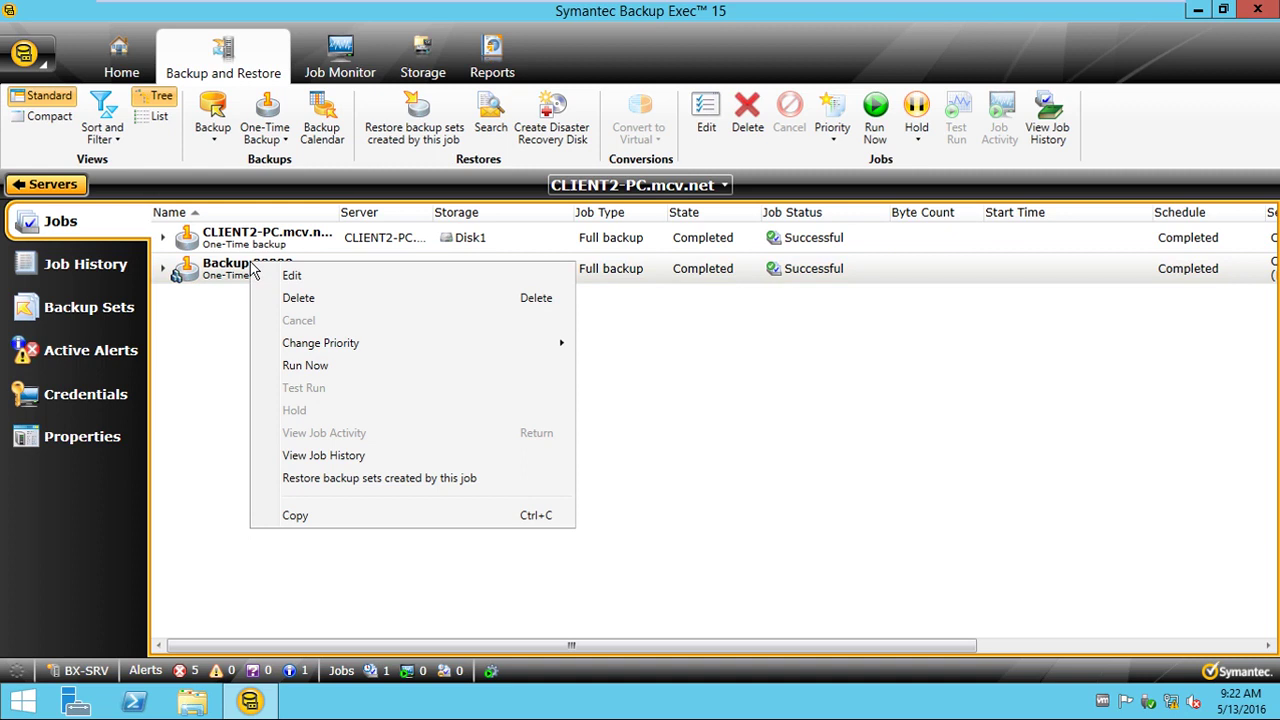
left_click(170, 384)
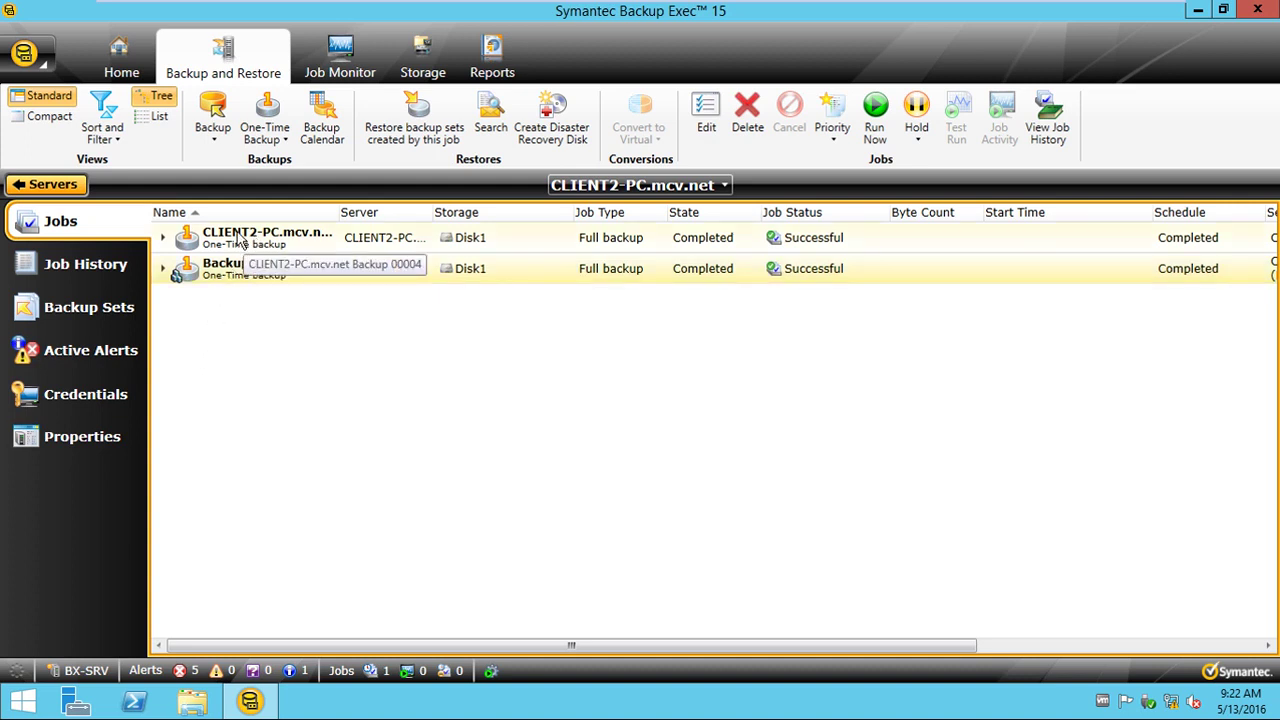
left_click(272, 248)
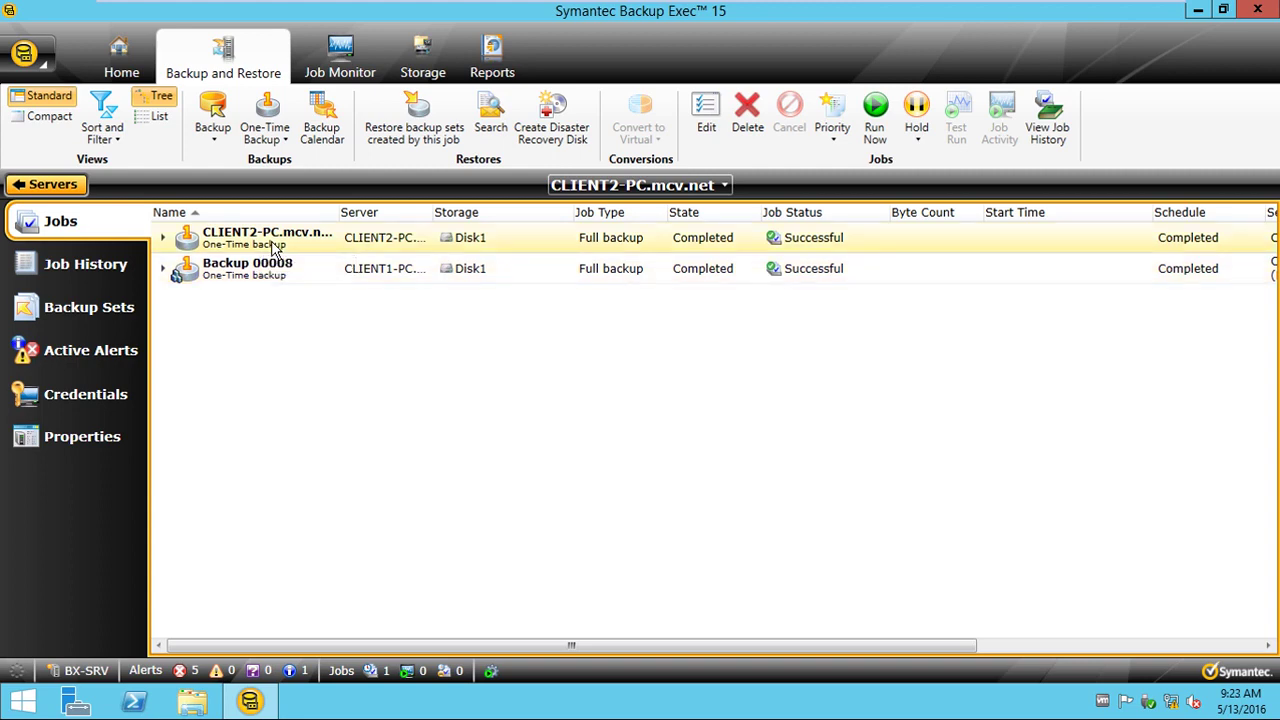
Review the actions and priority levels offered for the scheduled CLIENT1-PC.mcv.net backup in Job Monitor
left_click(338, 65)
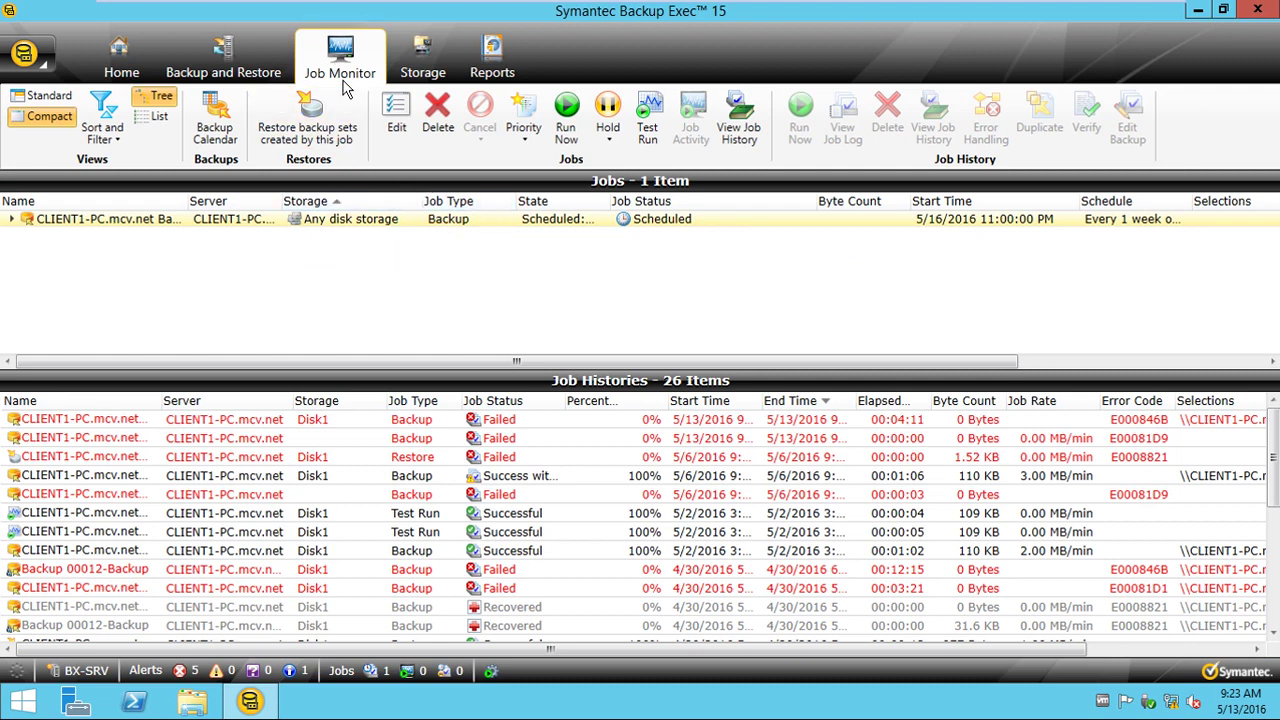
right_click(367, 222)
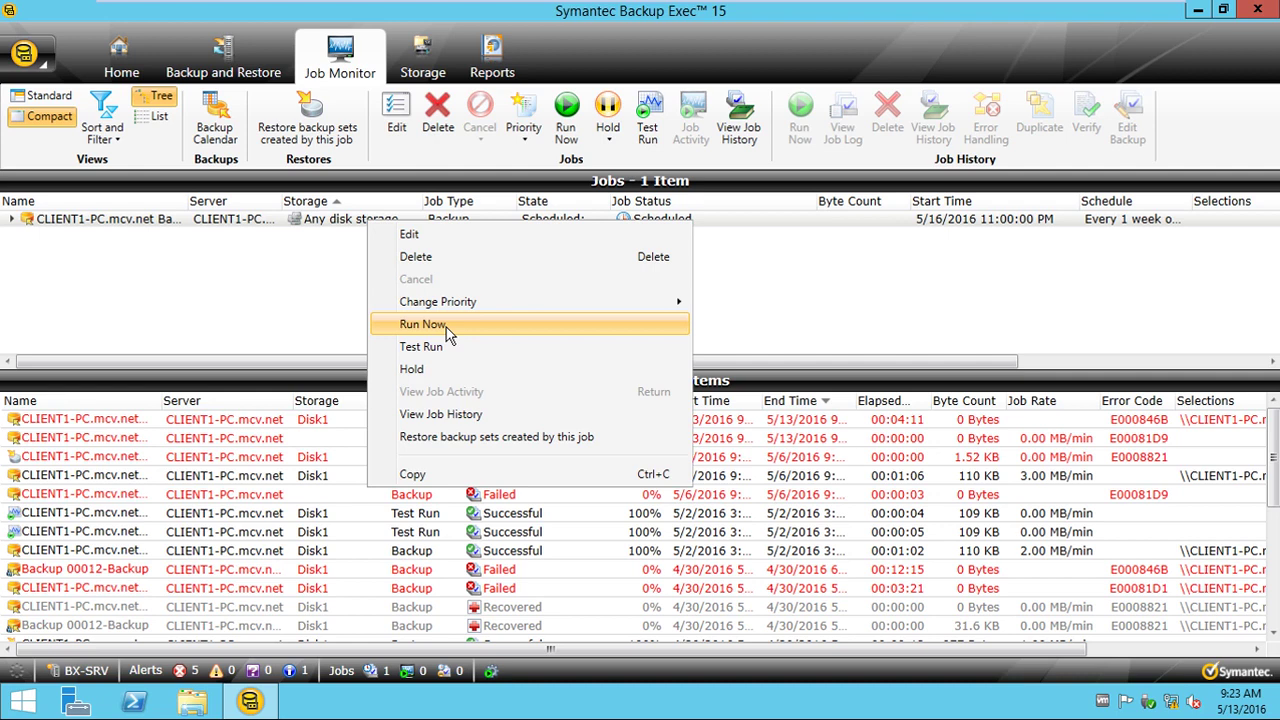
mouse_move(500, 301)
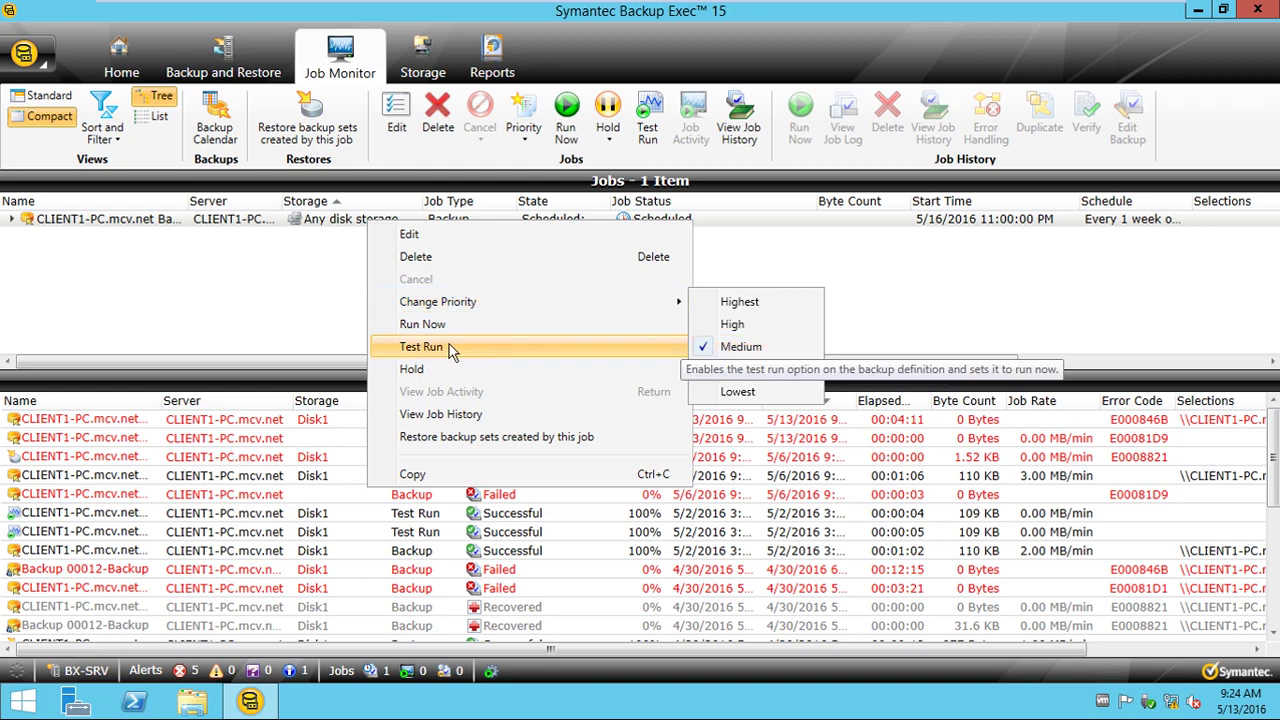
left_click(323, 296)
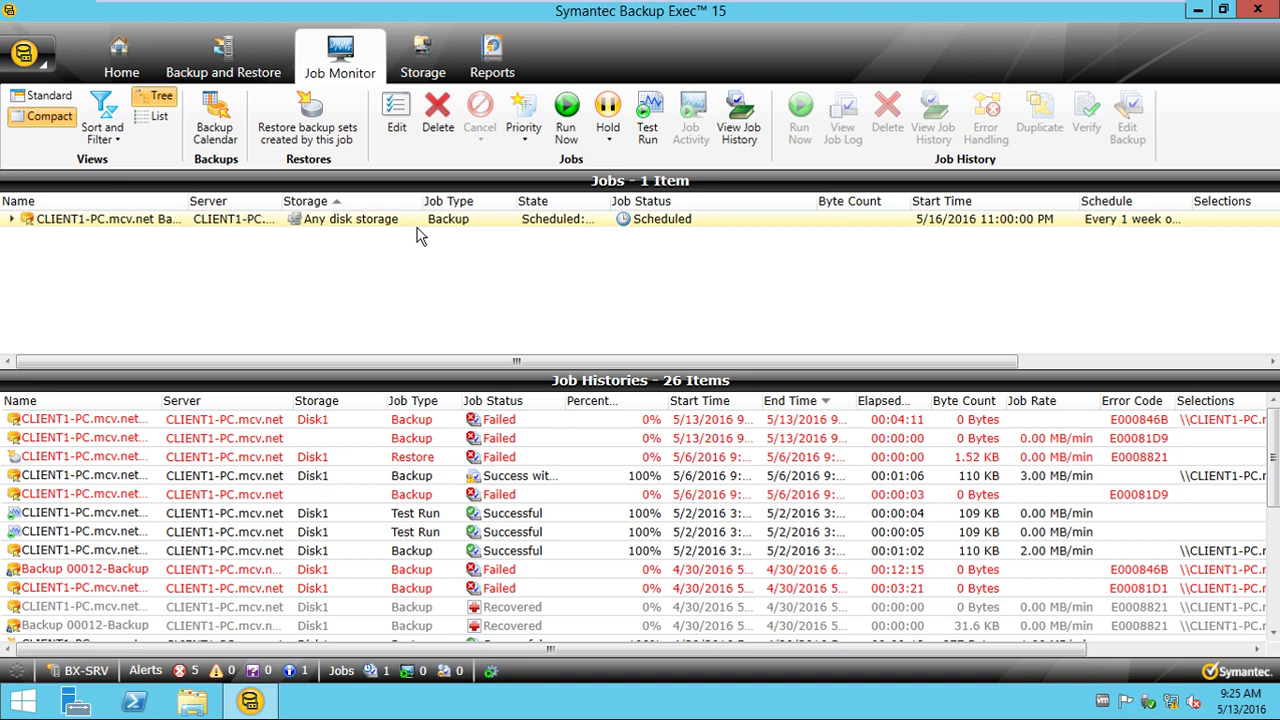
right_click(420, 232)
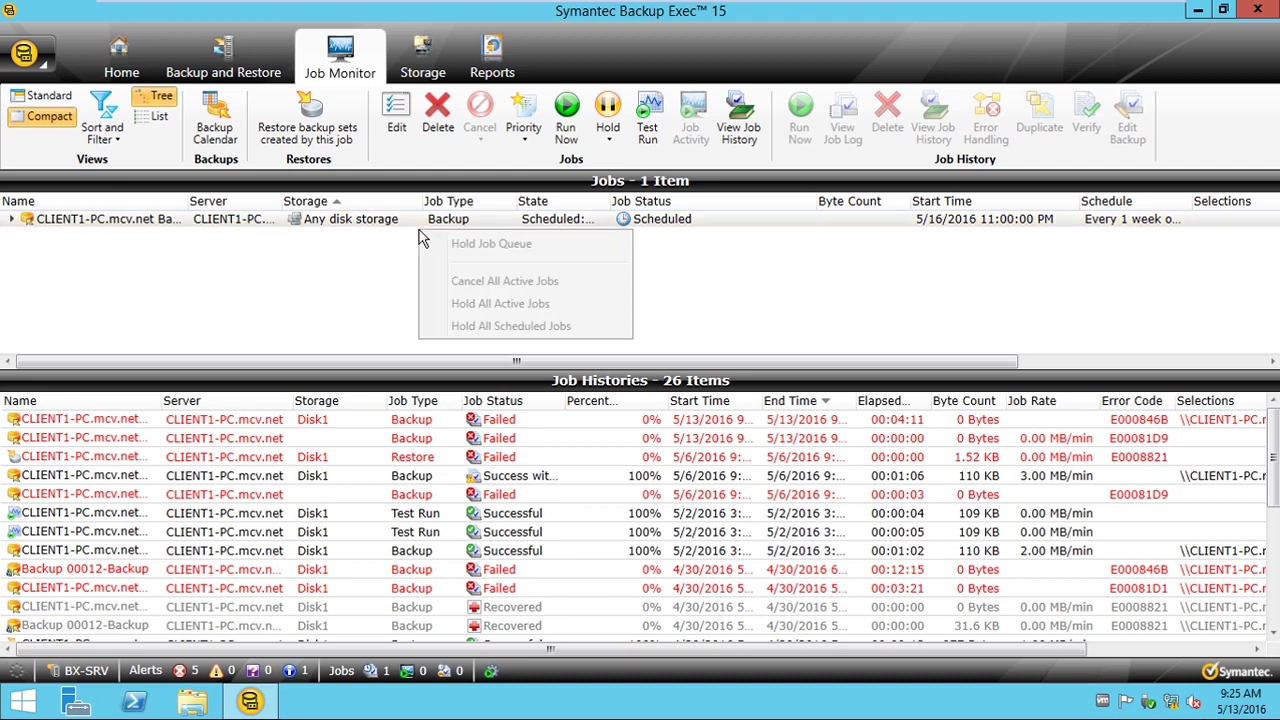
left_click(470, 232)
right_click(467, 230)
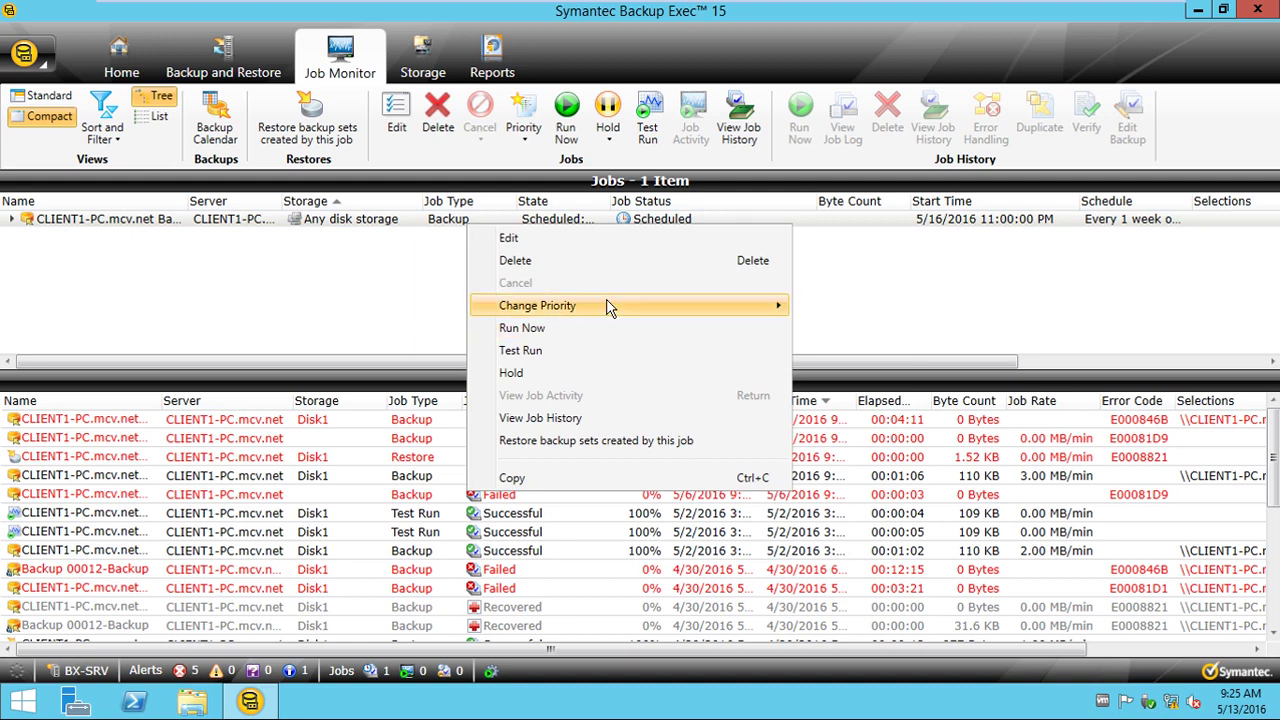
mouse_move(610, 308)
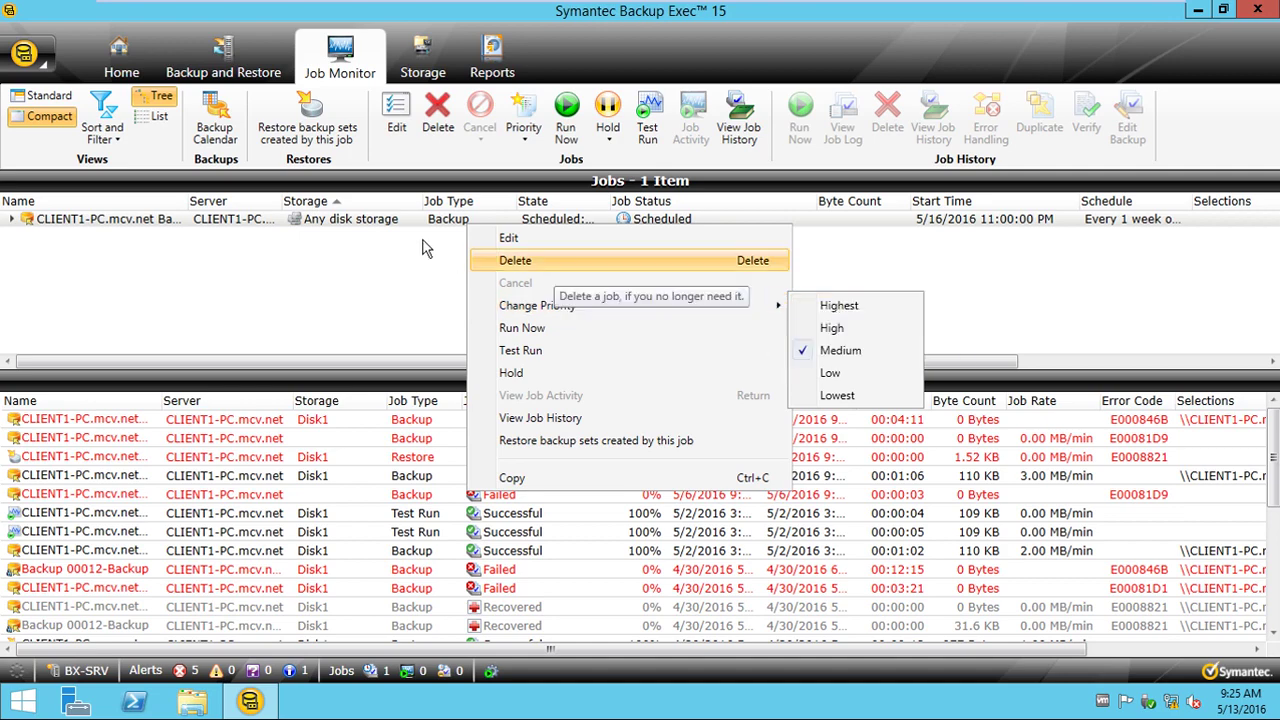
View the May 2016 Backup Calendar from the CLIENT2-PC.mcv.net jobs view and close it
left_click(246, 64)
left_click(321, 120)
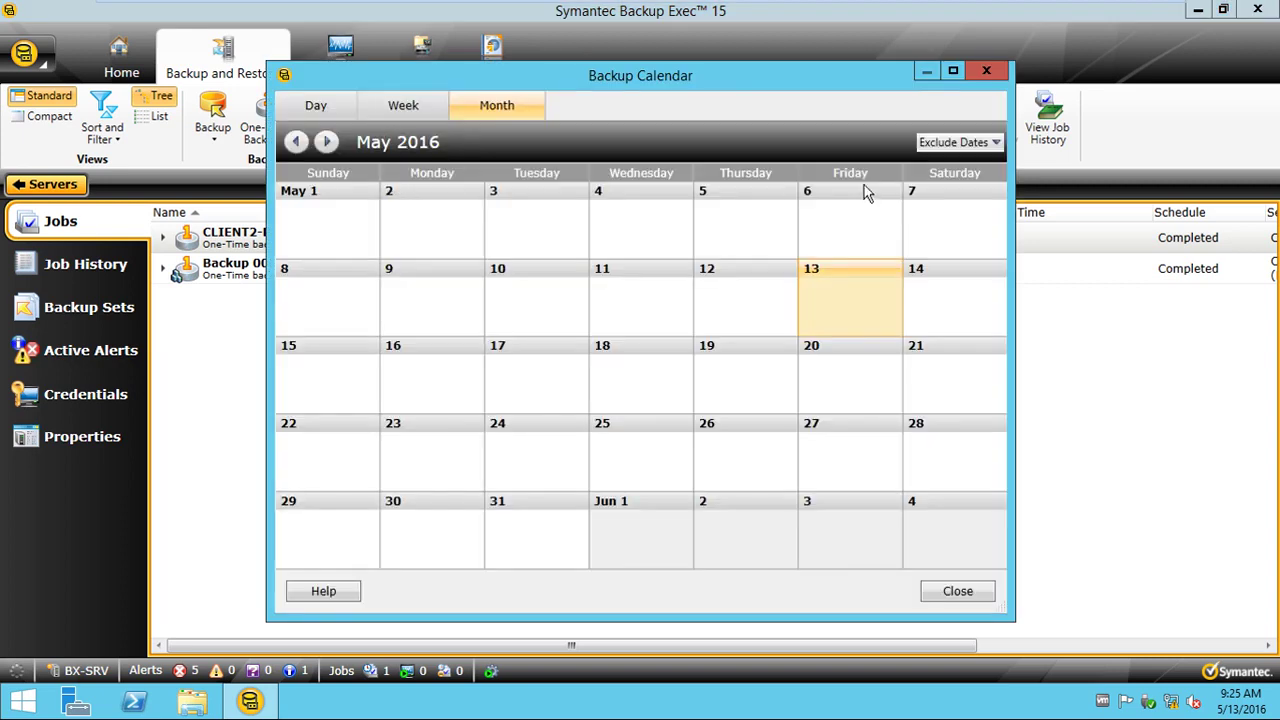
left_click(988, 58)
Return to Job Monitor and check the Change Priority choices for the scheduled CLIENT1-PC.mcv.net backup again
left_click(355, 62)
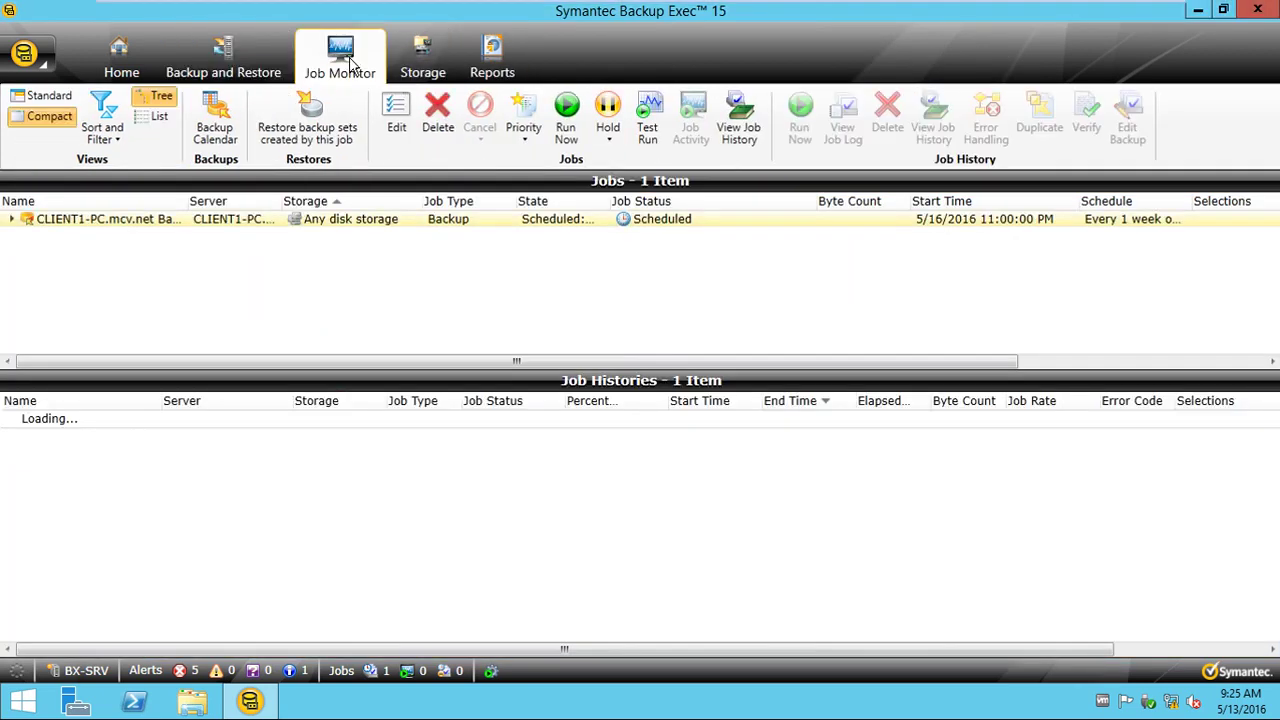
right_click(338, 228)
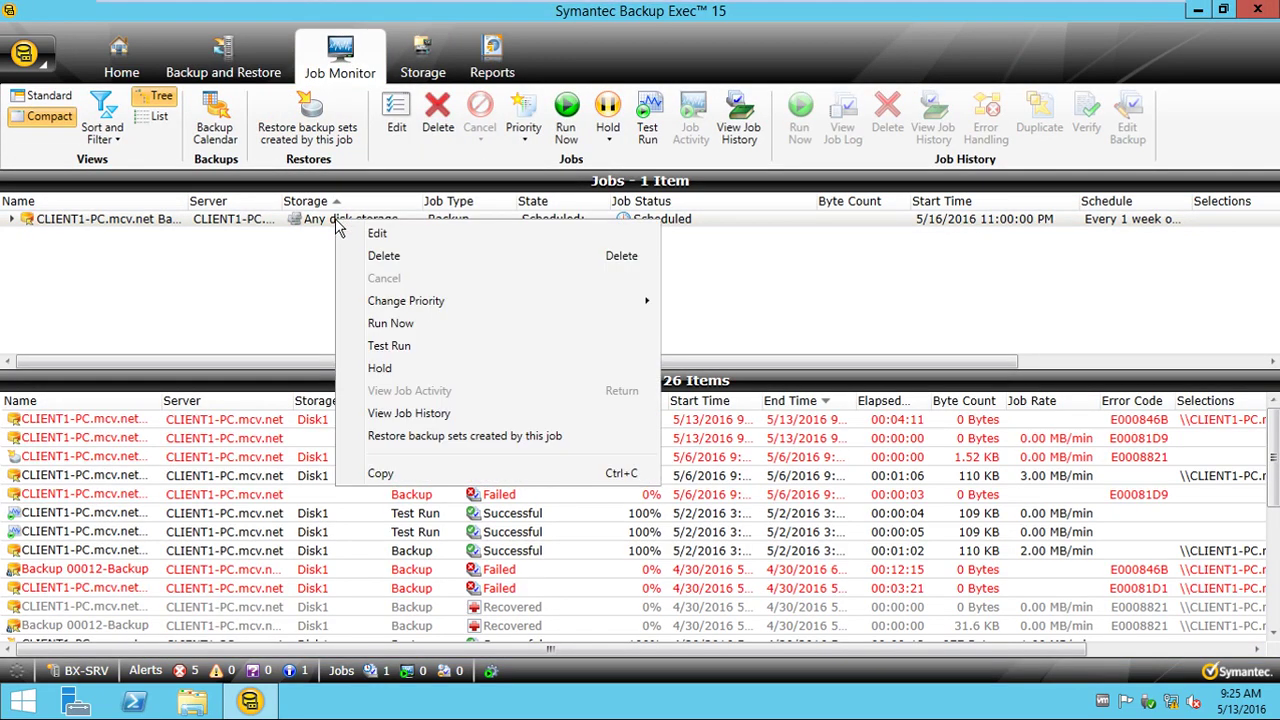
mouse_move(453, 303)
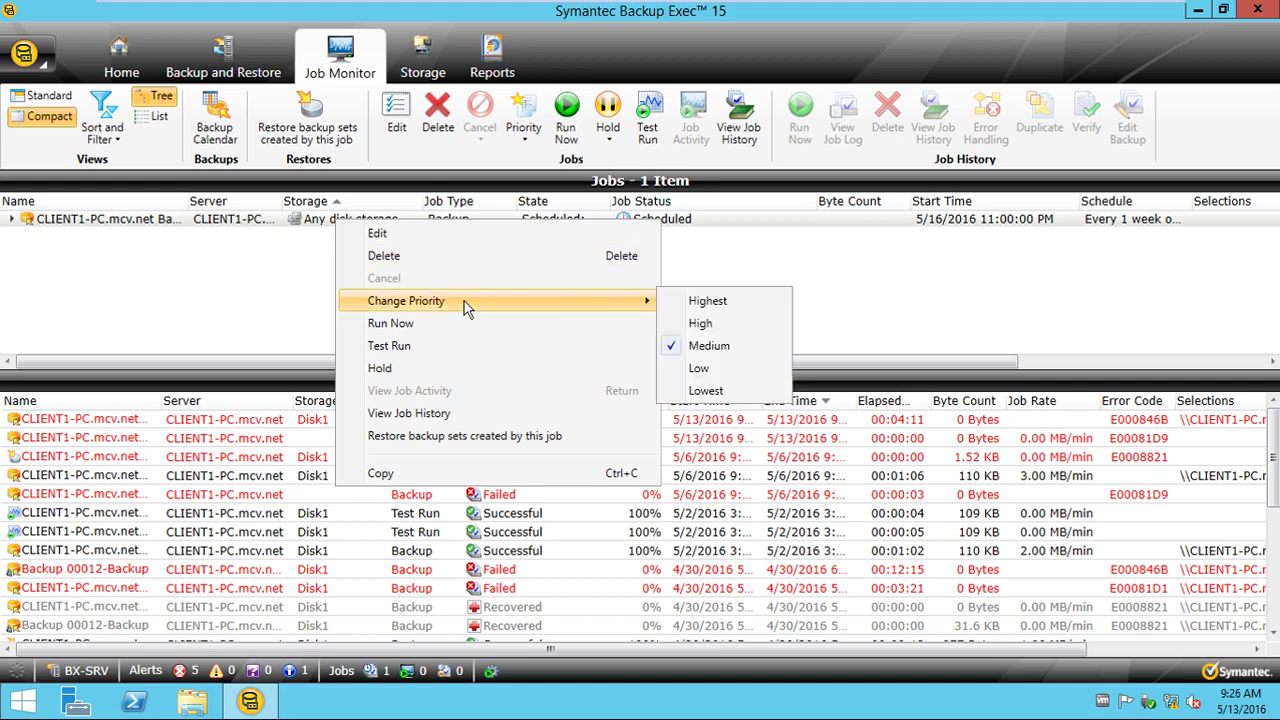
left_click(870, 264)
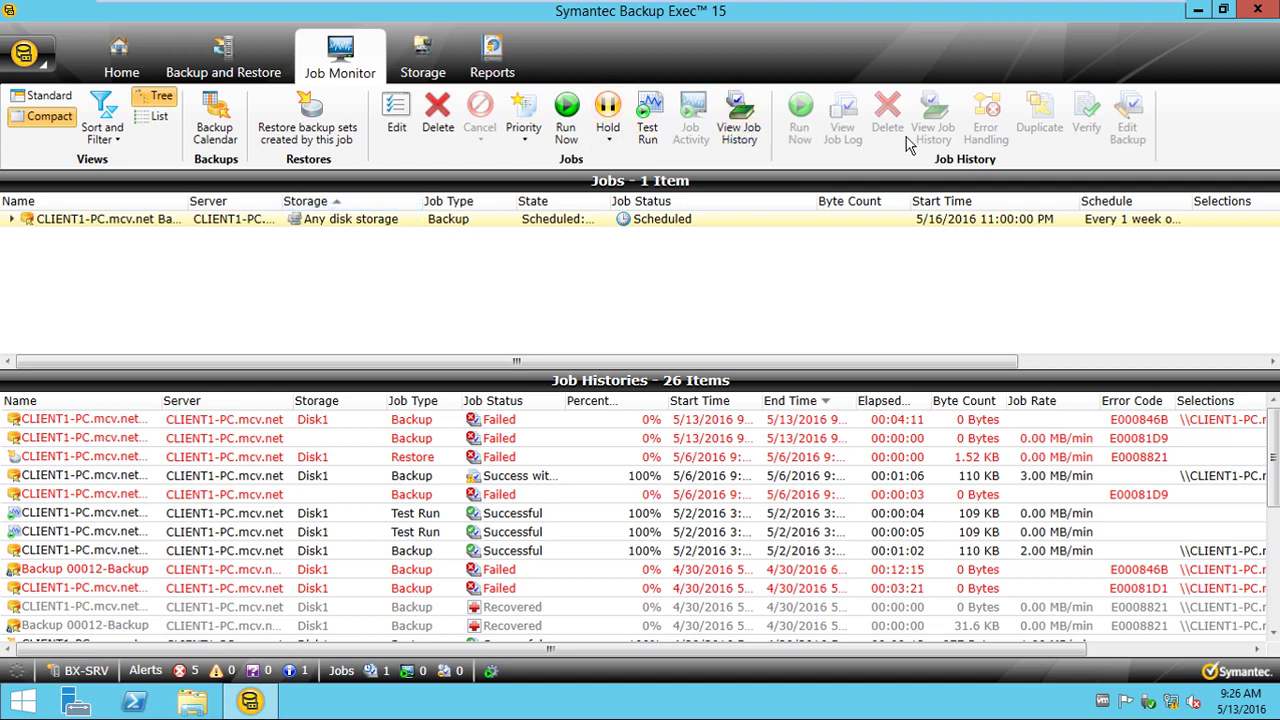
View the jobs of the CLIENT1-PC.mcv.net server in Backup and Restore and check the priority levels offered for Backup 00006
left_click(263, 57)
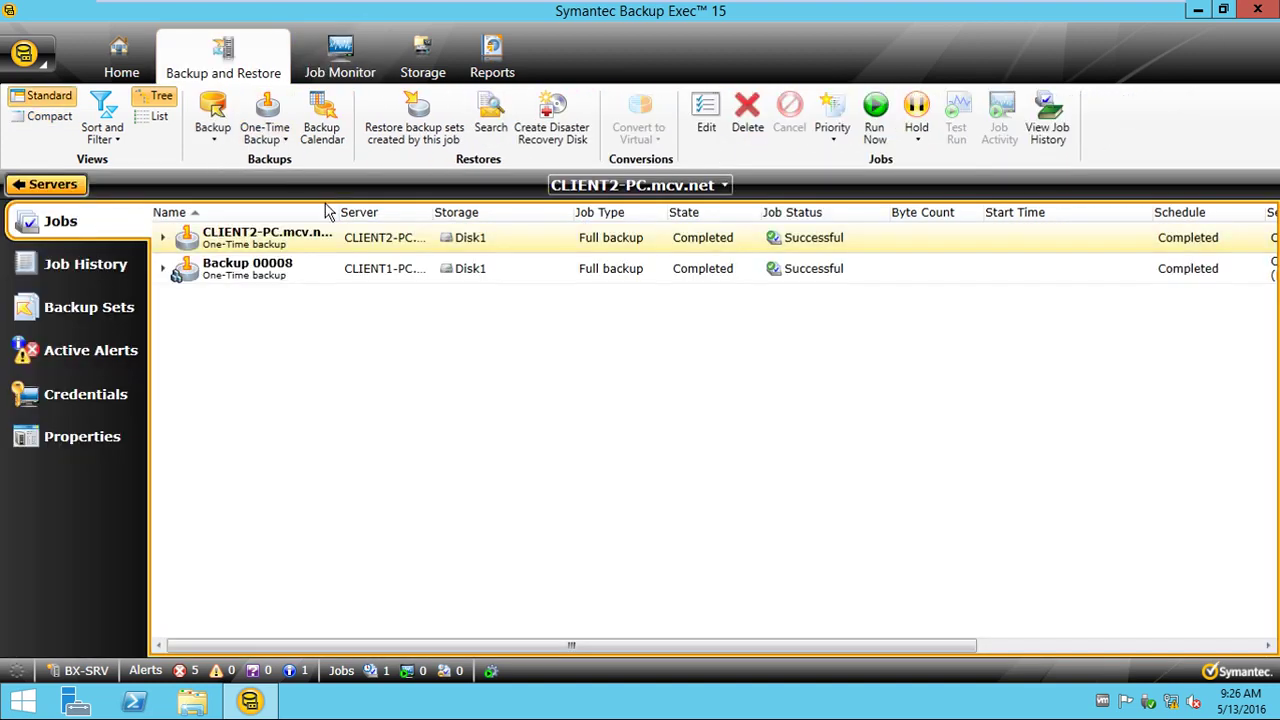
left_click(55, 187)
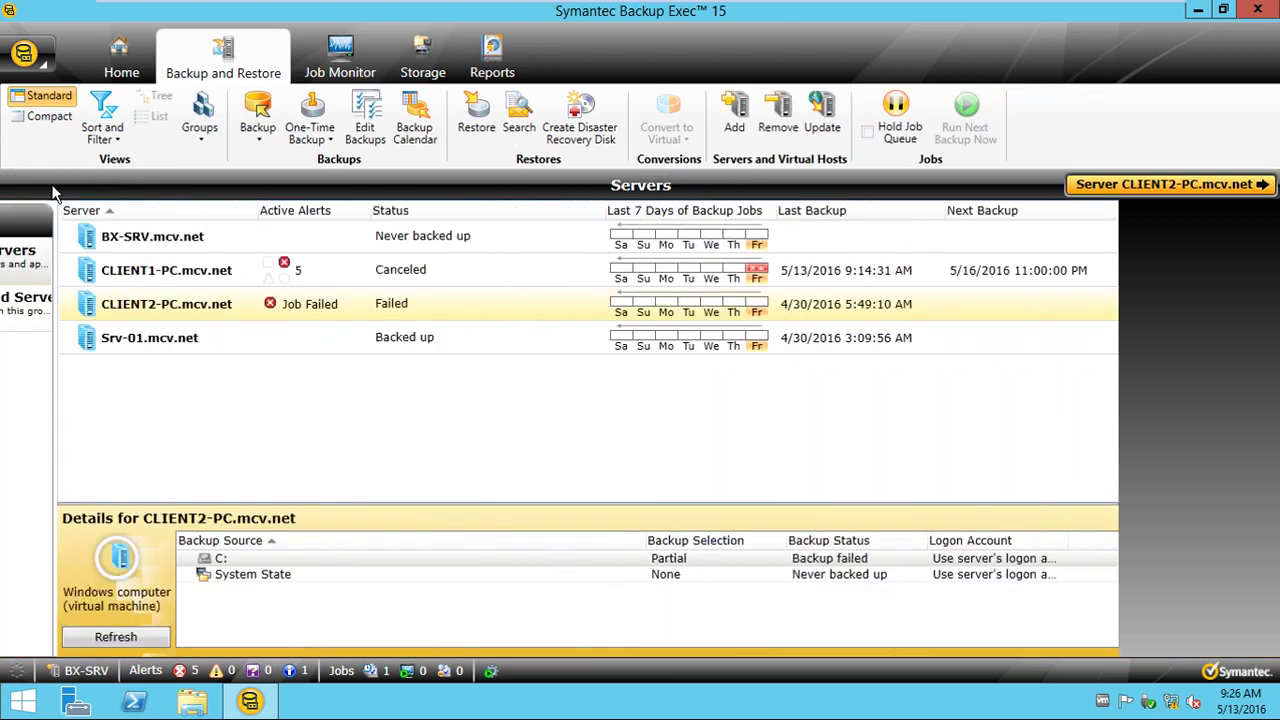
left_click(252, 279)
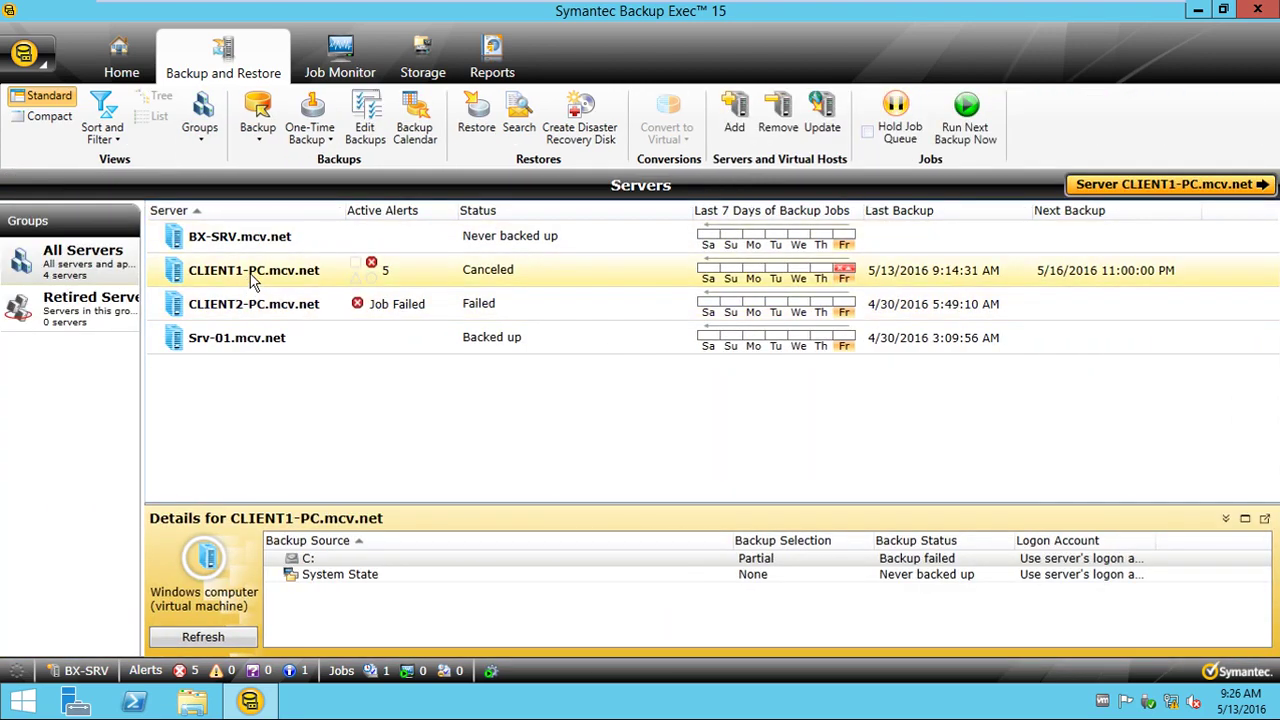
double_click(252, 279)
right_click(252, 279)
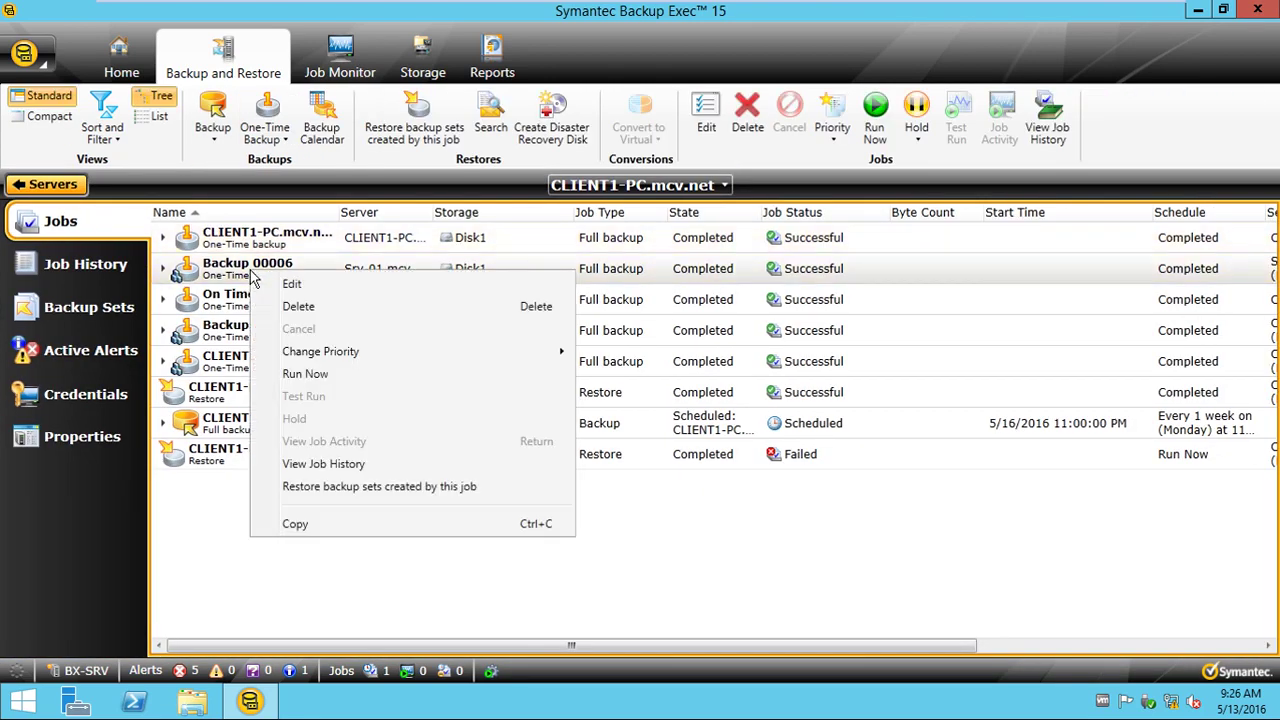
mouse_move(320, 360)
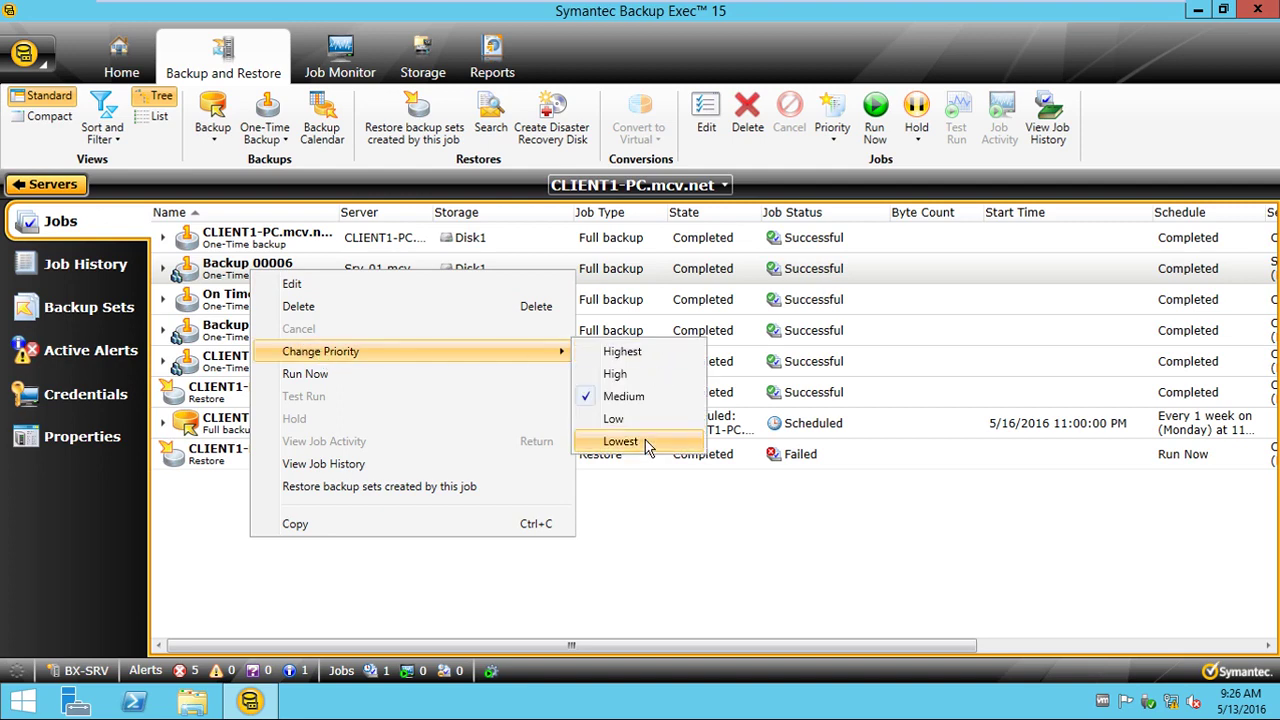
left_click(690, 560)
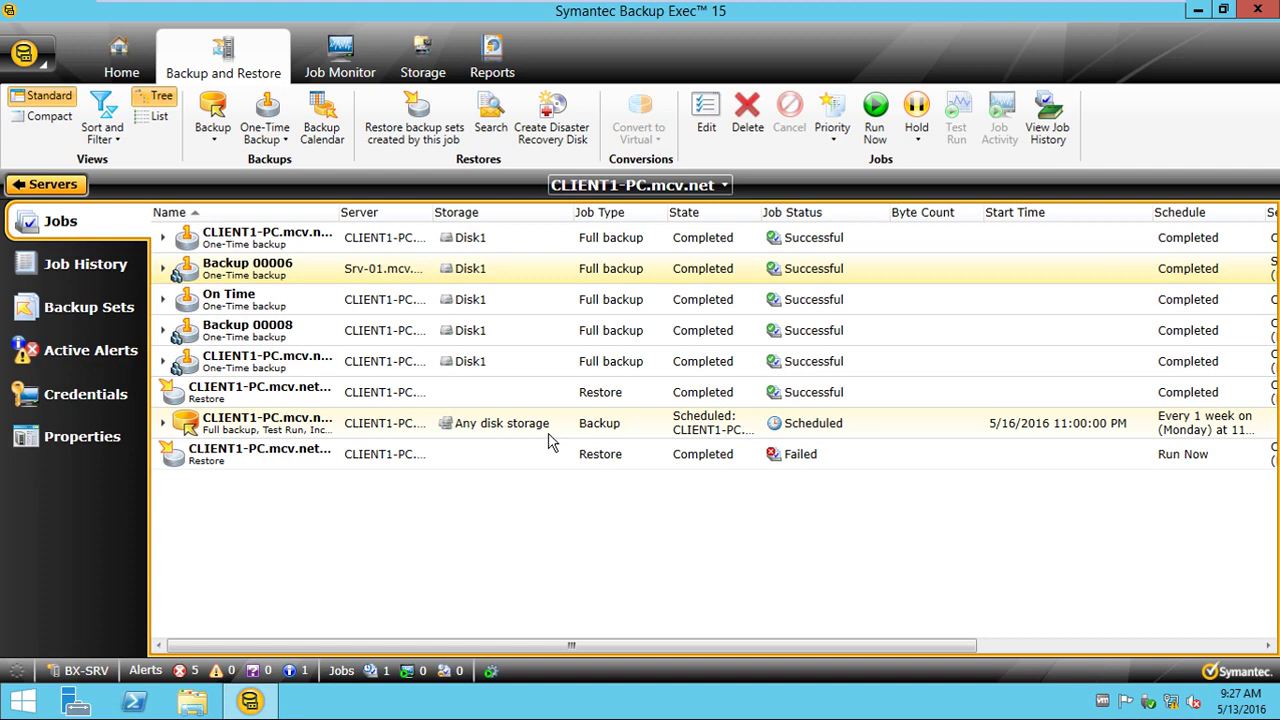
Try the Run on schedule in the one-time backup options of Backup 00006 and discard the edit
right_click(350, 281)
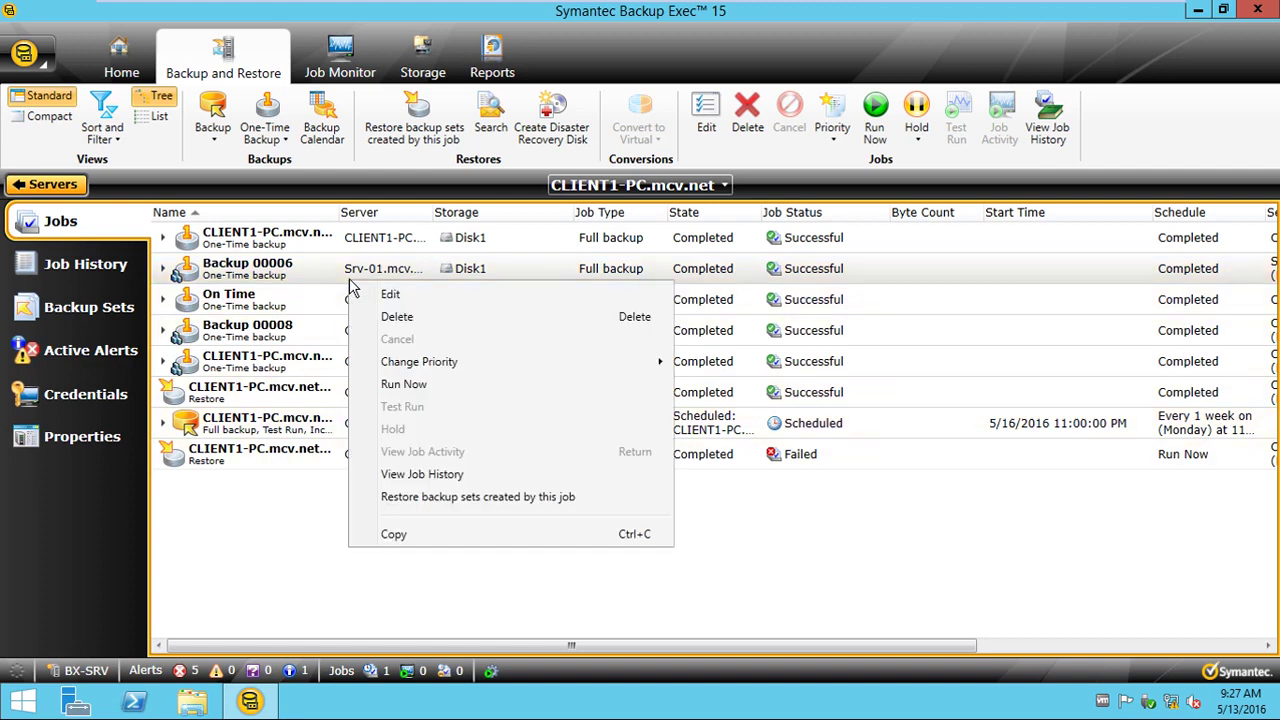
left_click(409, 294)
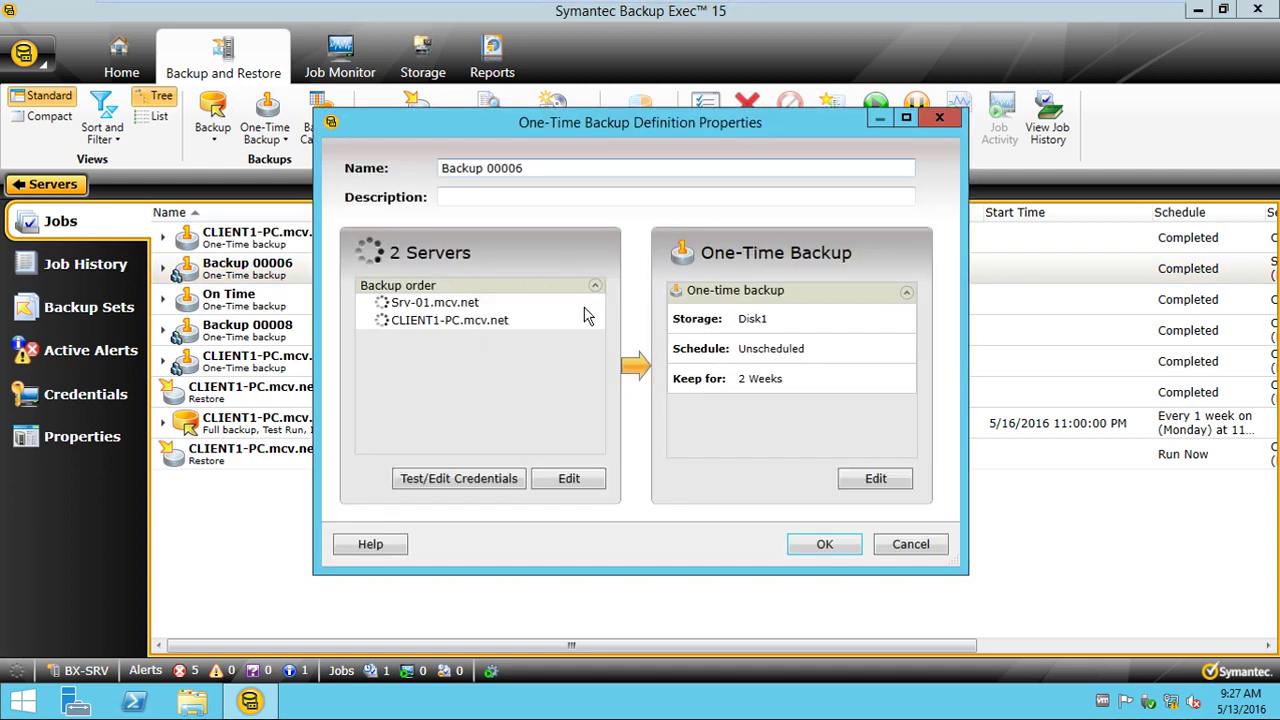
left_click(878, 480)
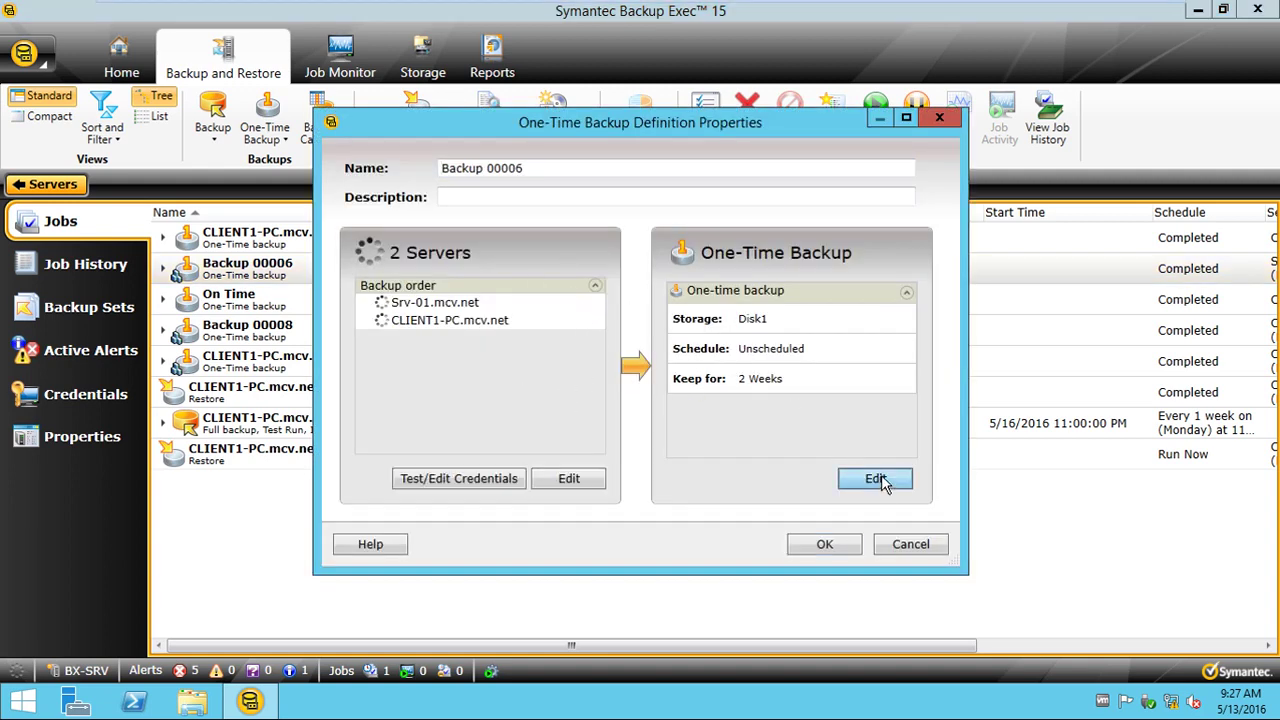
left_click(845, 476)
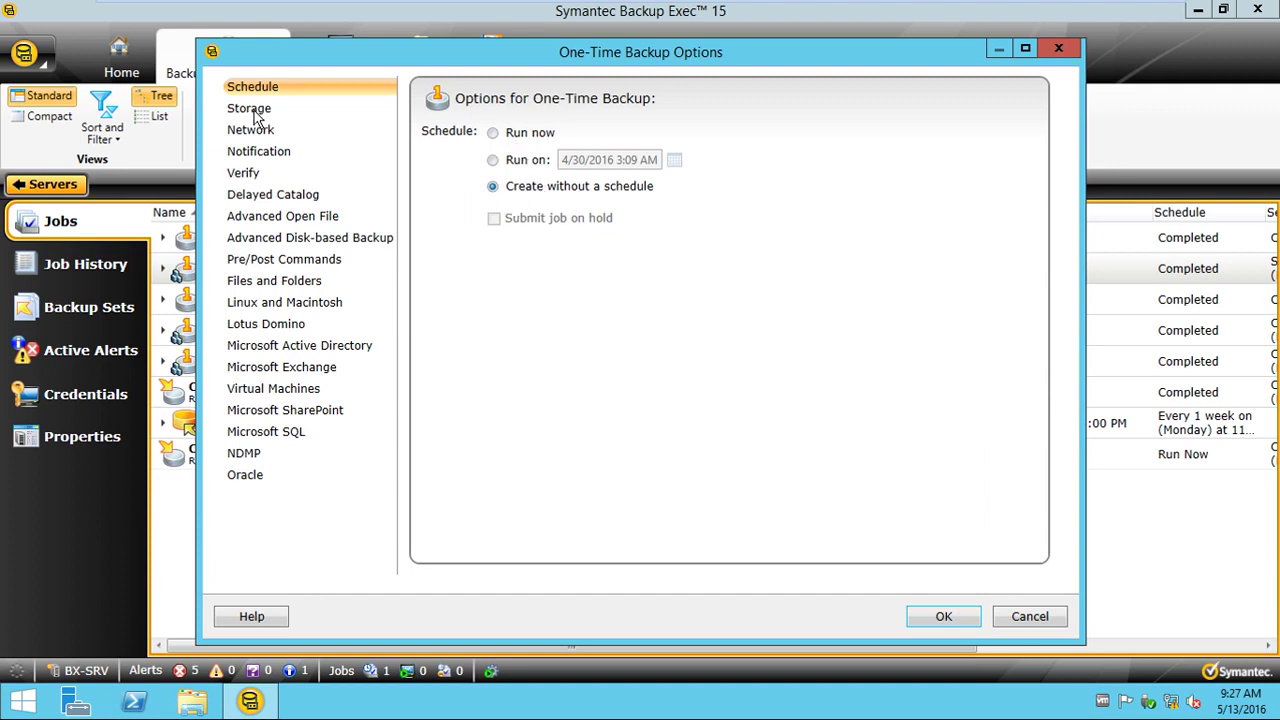
left_click(530, 161)
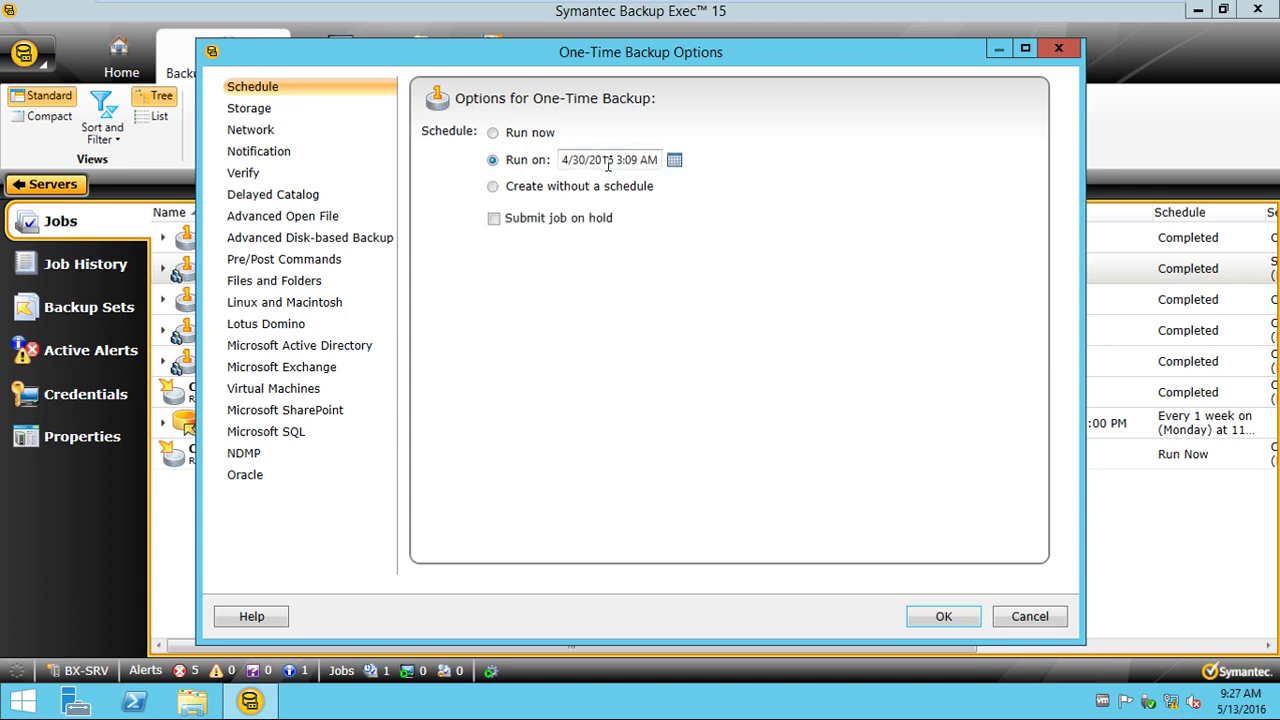
left_click(674, 160)
left_click(847, 201)
left_click(1027, 617)
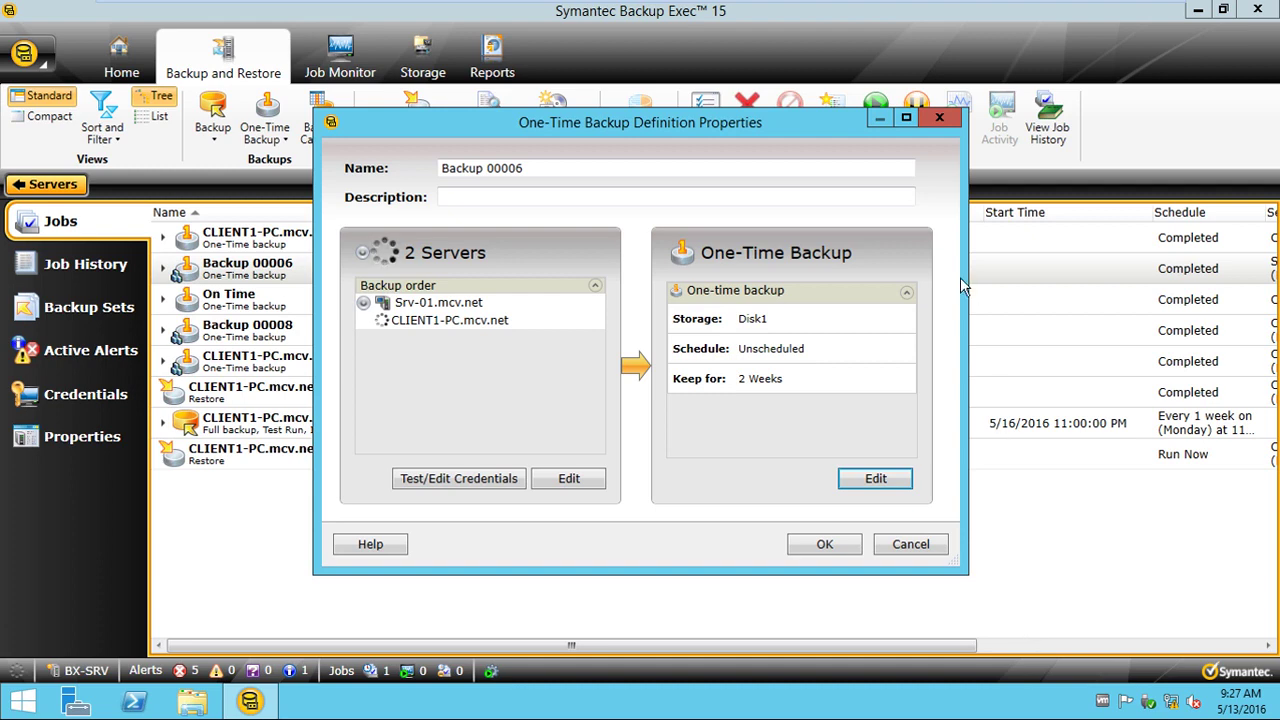
left_click(947, 121)
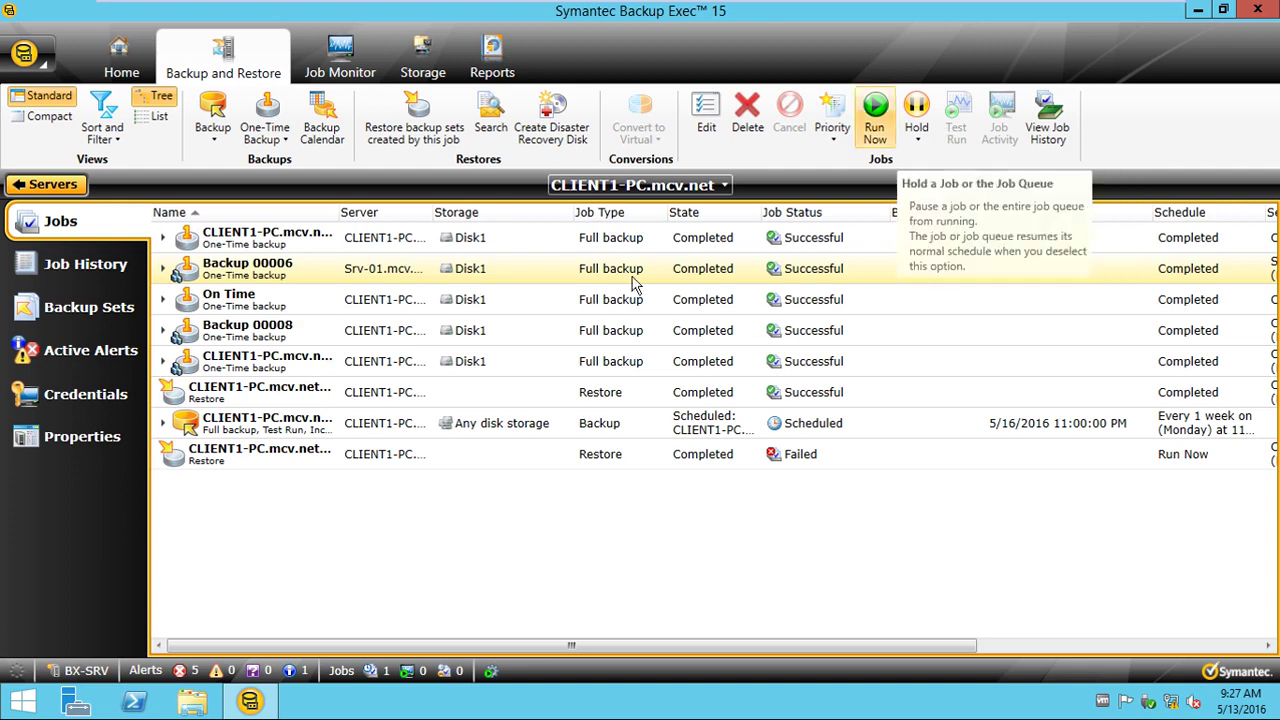
left_click(1100, 14)
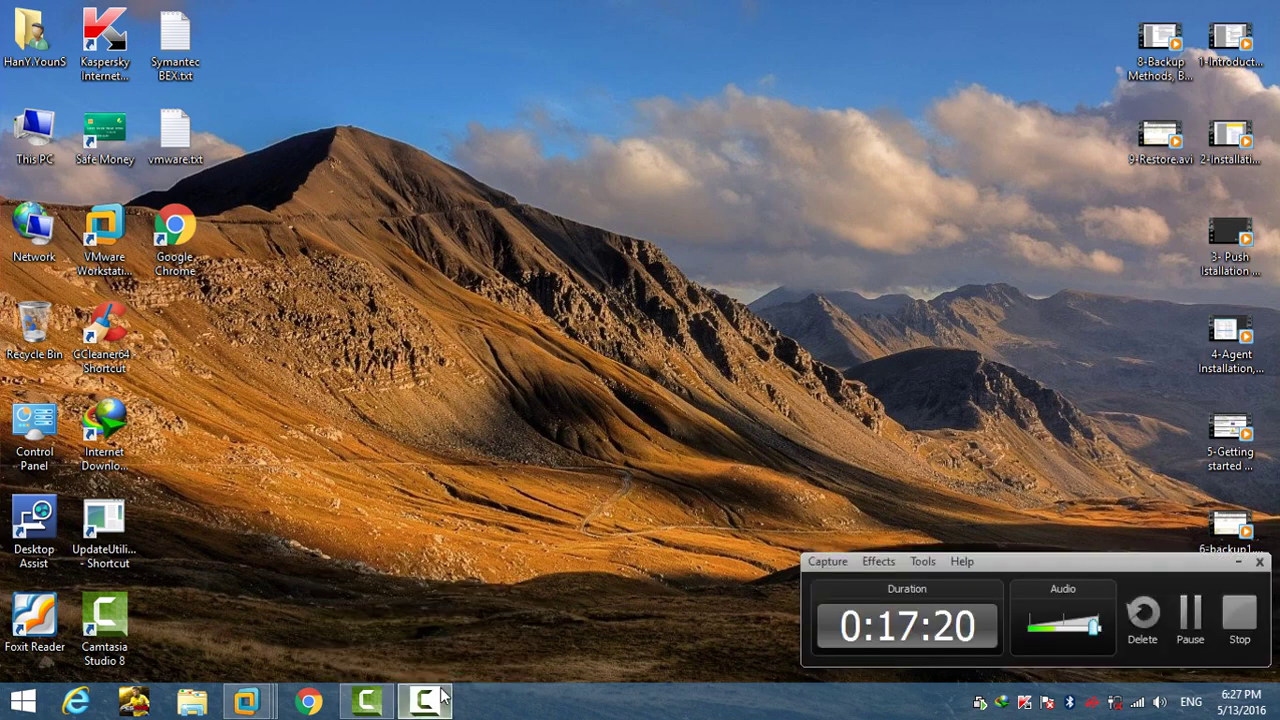
mouse_move(252, 702)
left_click(540, 590)
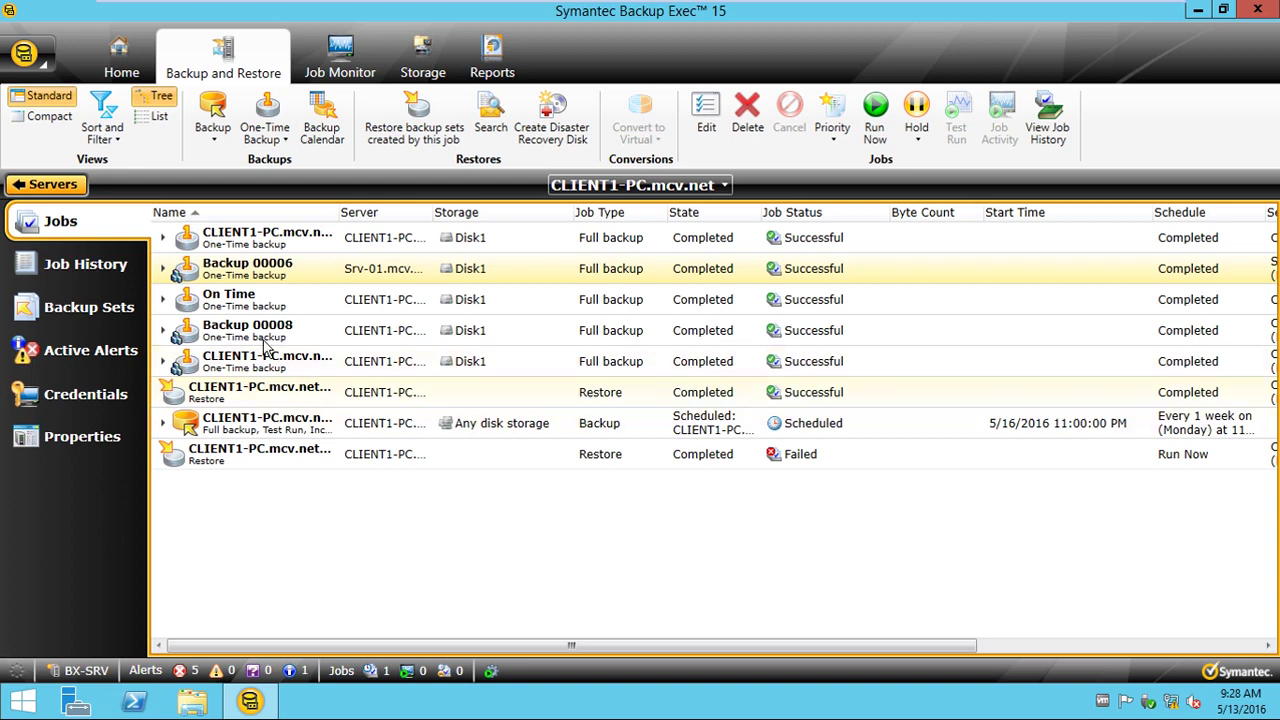
Go back to Job Monitor and review the actions offered for its scheduled backup job
left_click(318, 64)
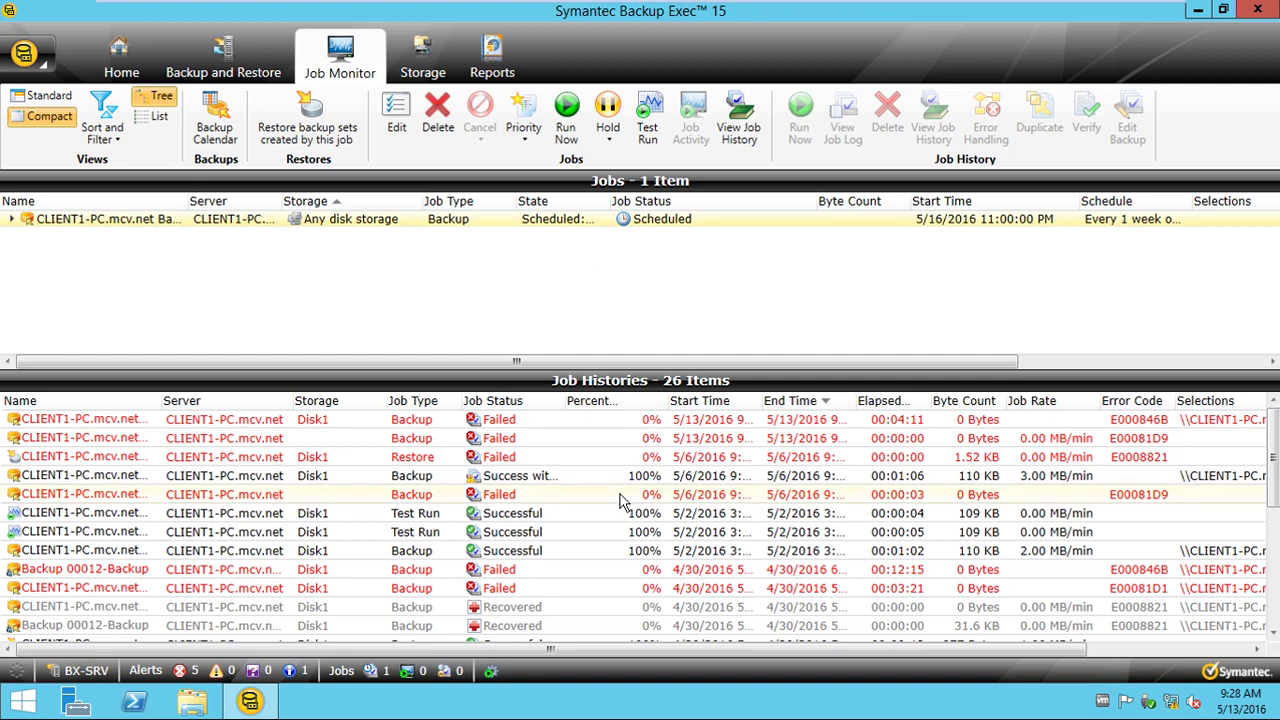
right_click(558, 222)
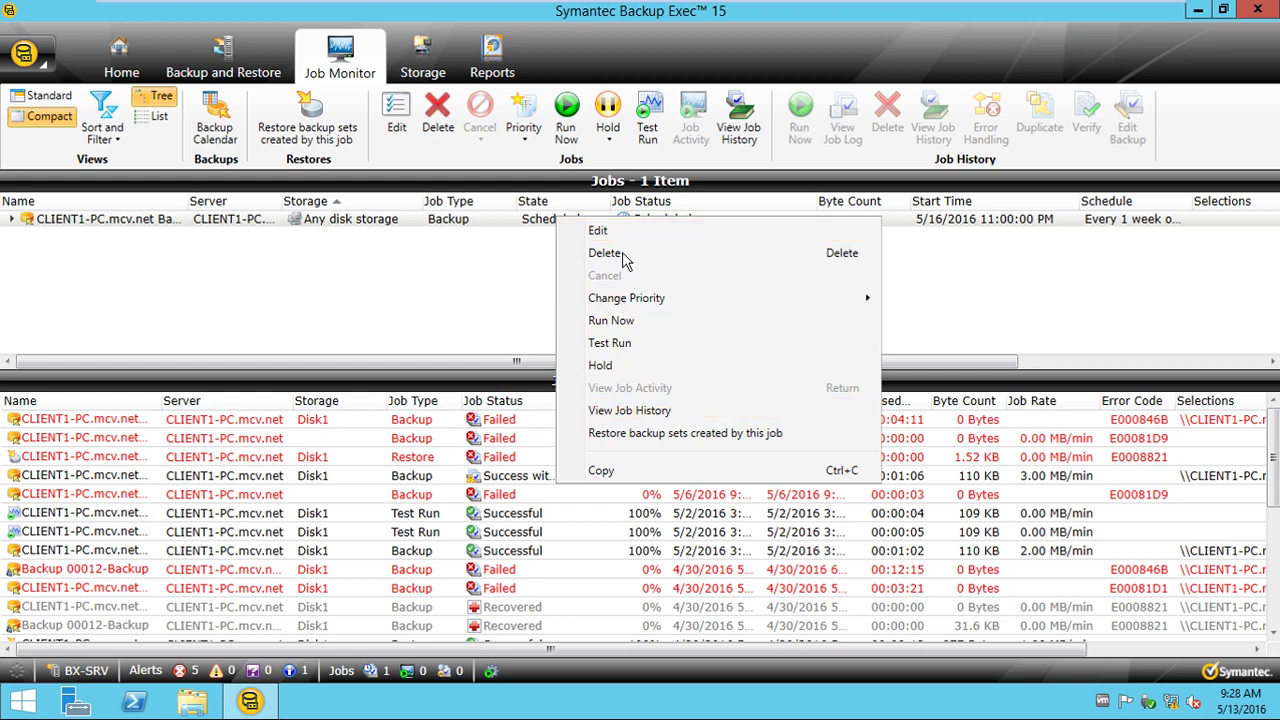
left_click(500, 243)
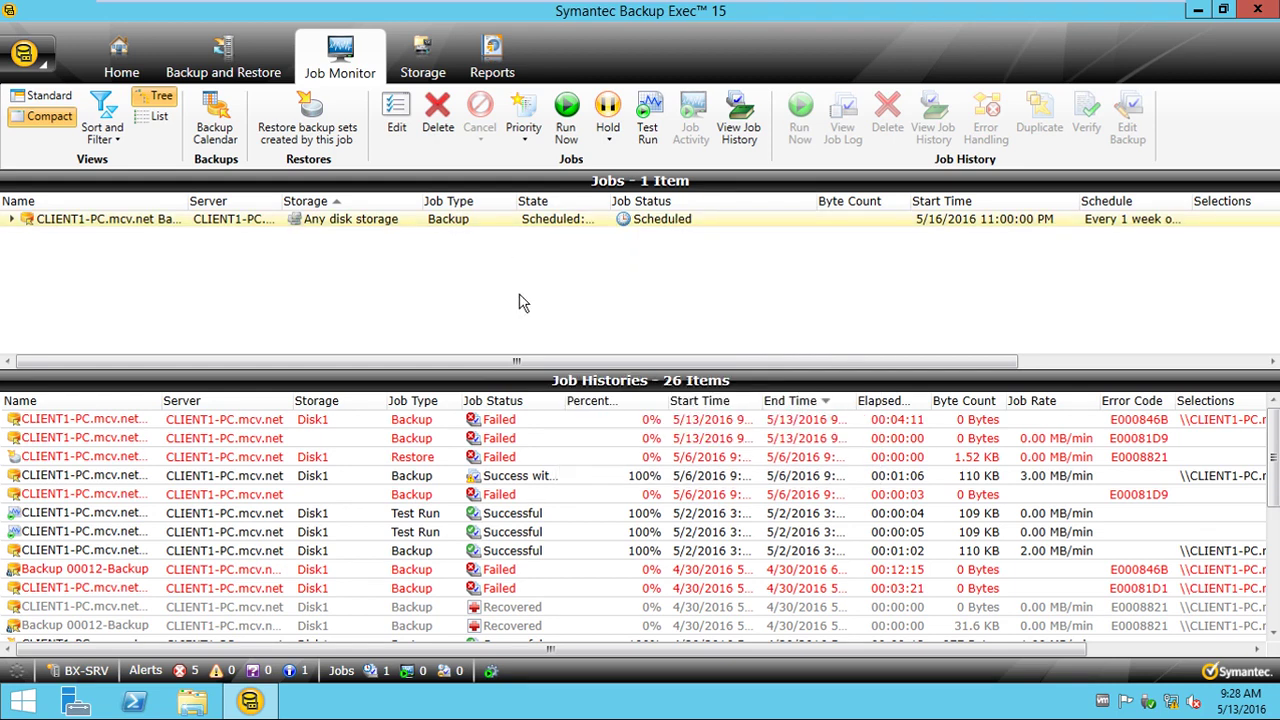
Enlarge the Job Histories area and examine the job types and statuses of the past jobs
left_click_drag(620, 382, 635, 318)
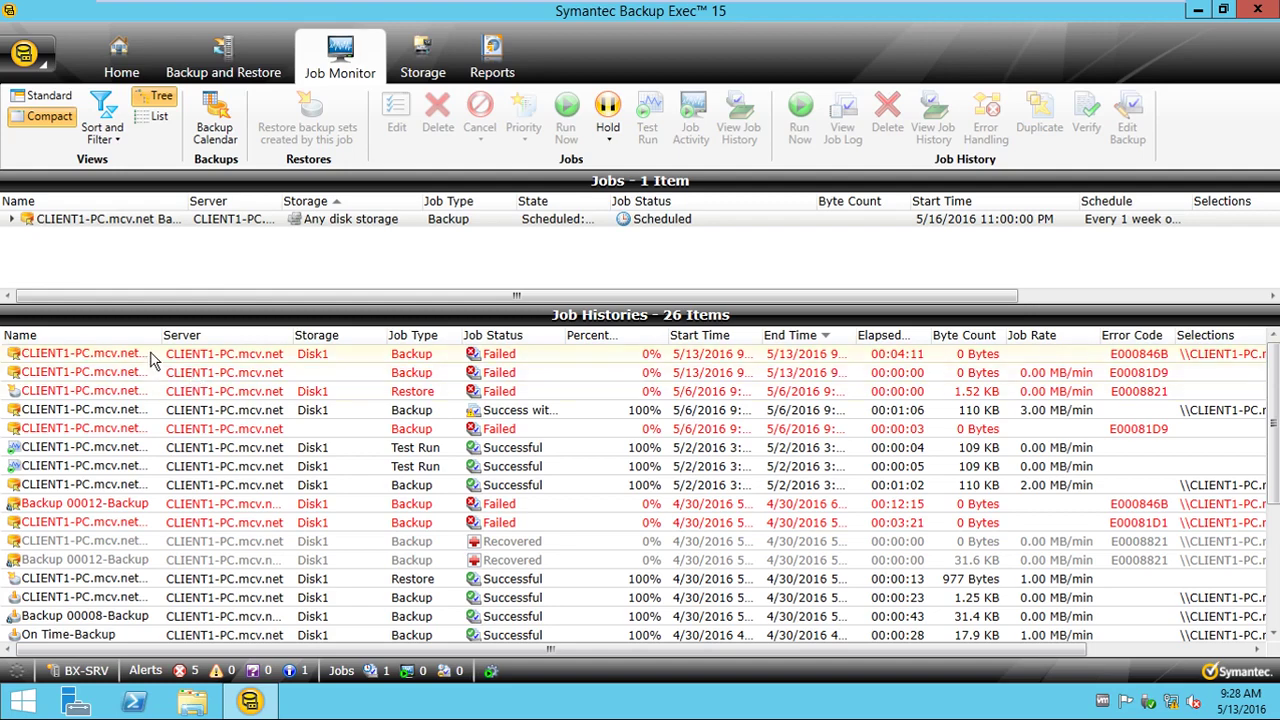
scroll(170, 470, "down", 4)
scroll(172, 470, "up", 4)
scroll(175, 468, "down", 4)
scroll(180, 468, "up", 4)
scroll(430, 416, "down", 4)
scroll(428, 418, "up", 3)
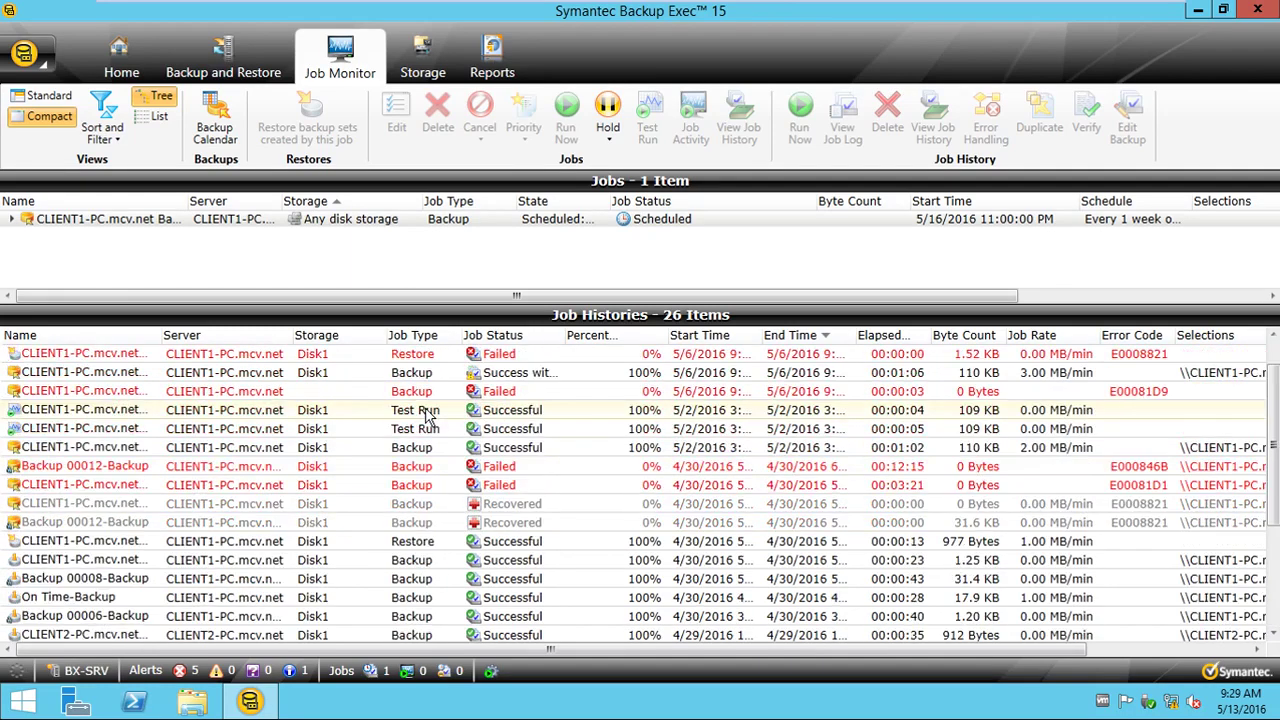
scroll(425, 420, "down", 3)
scroll(420, 515, "up", 4)
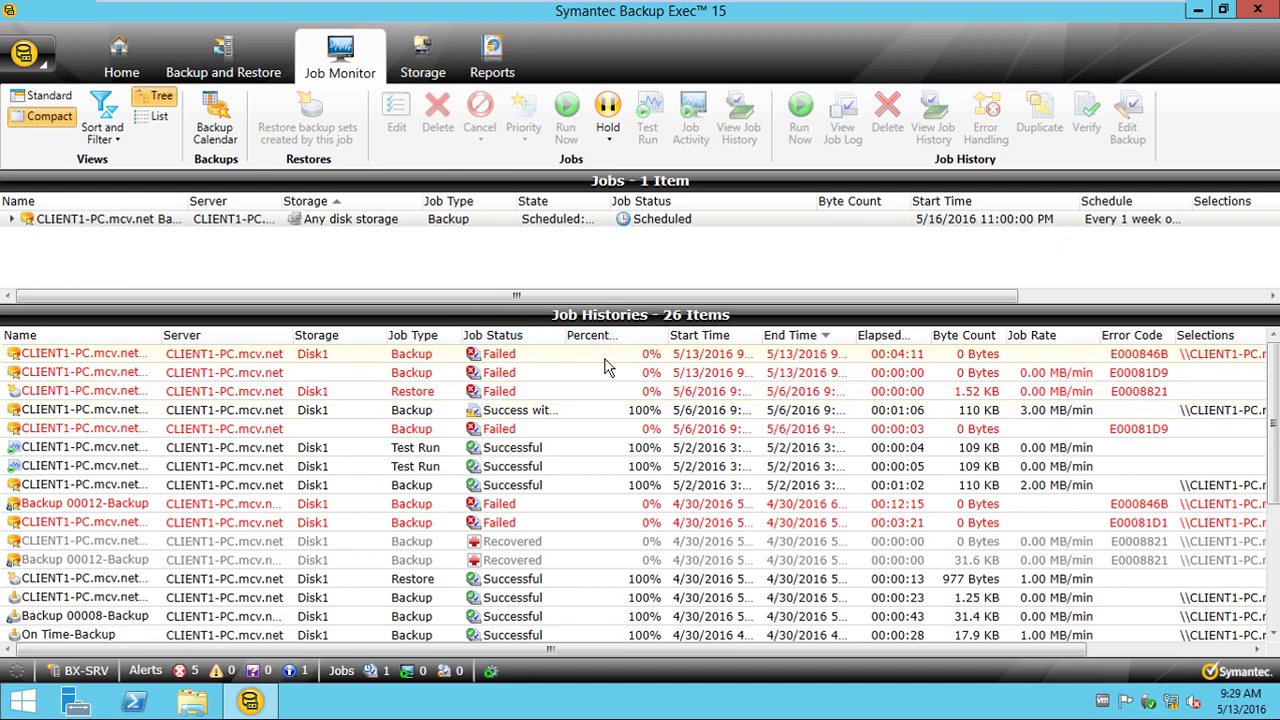
Review the Job History of the newest failed backup, including its past runs, job counts and statistics, and close it
left_click(545, 358)
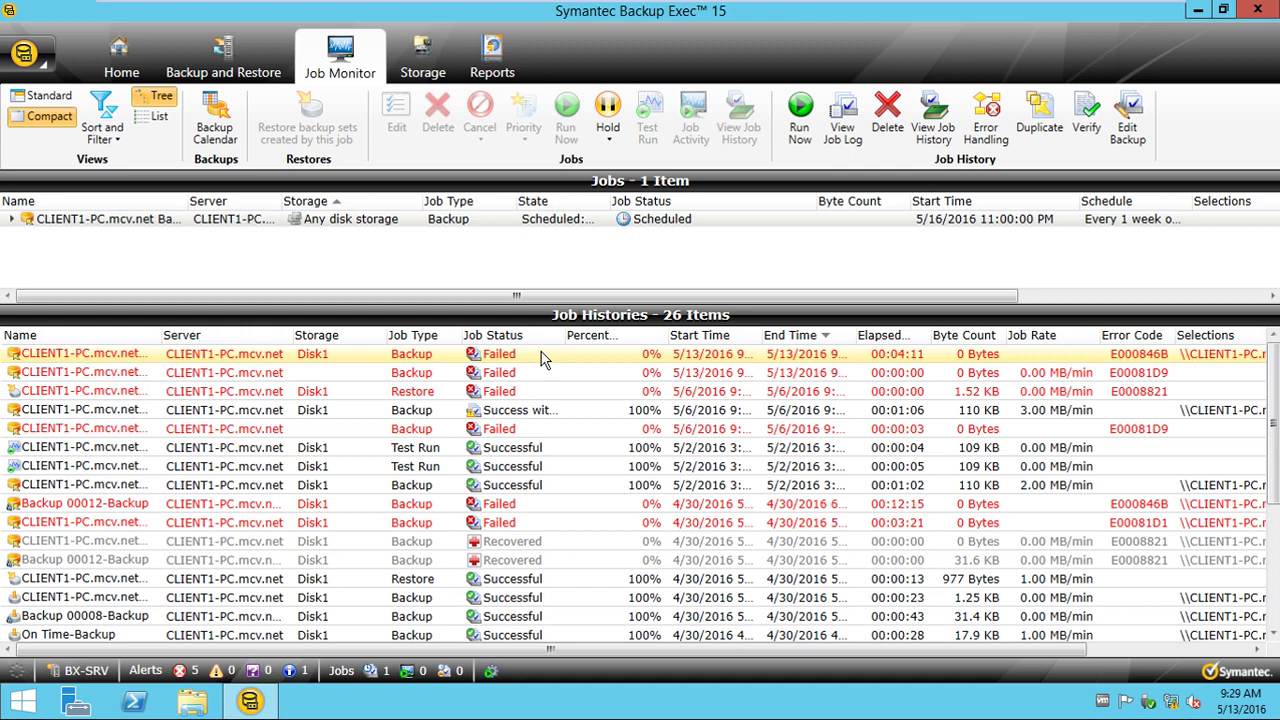
right_click(541, 359)
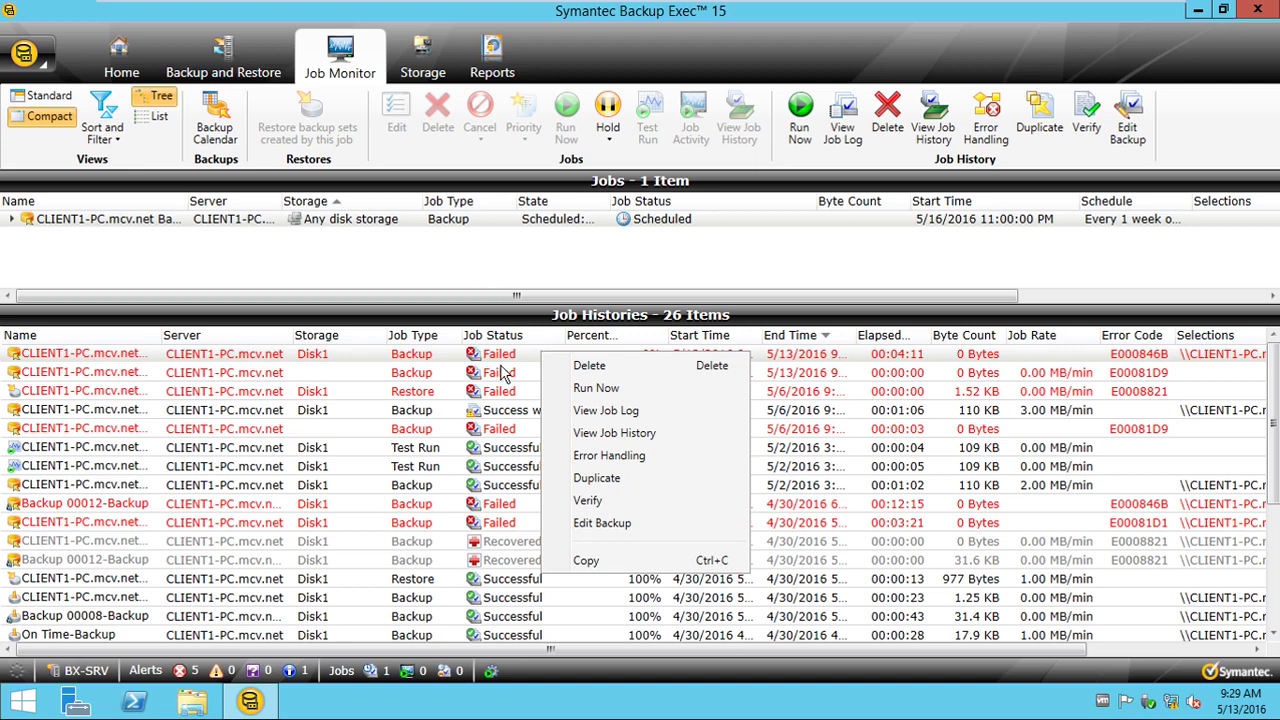
left_click(503, 365)
right_click(504, 358)
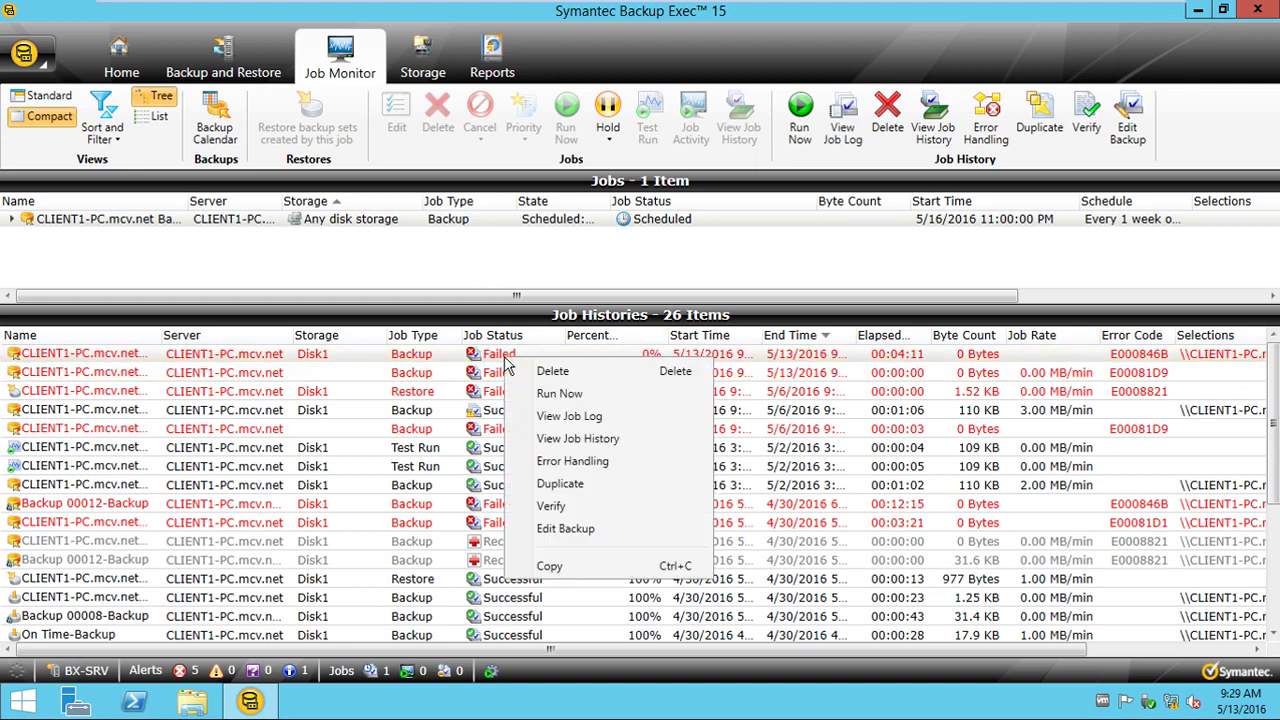
left_click(560, 441)
left_click(503, 209)
scroll(503, 212, "down", 1)
scroll(503, 212, "up", 1)
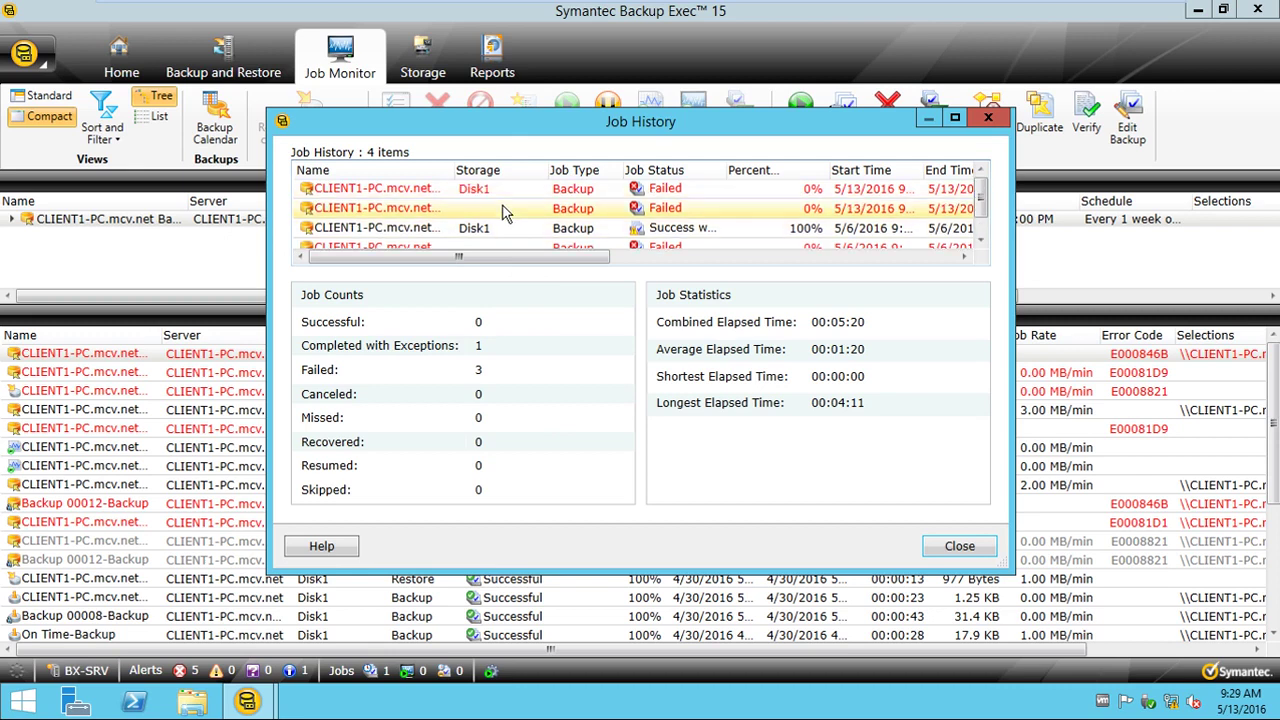
left_click(503, 190)
left_click(503, 210)
scroll(510, 225, "down", 1)
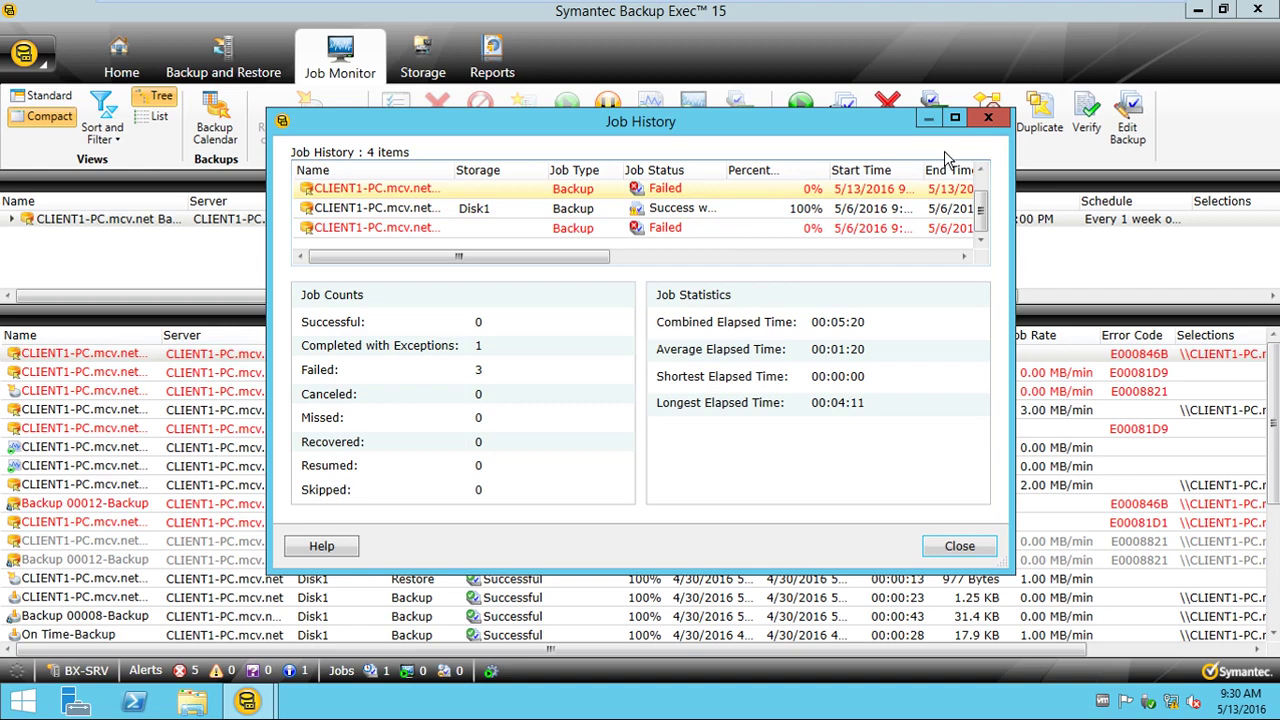
left_click(988, 118)
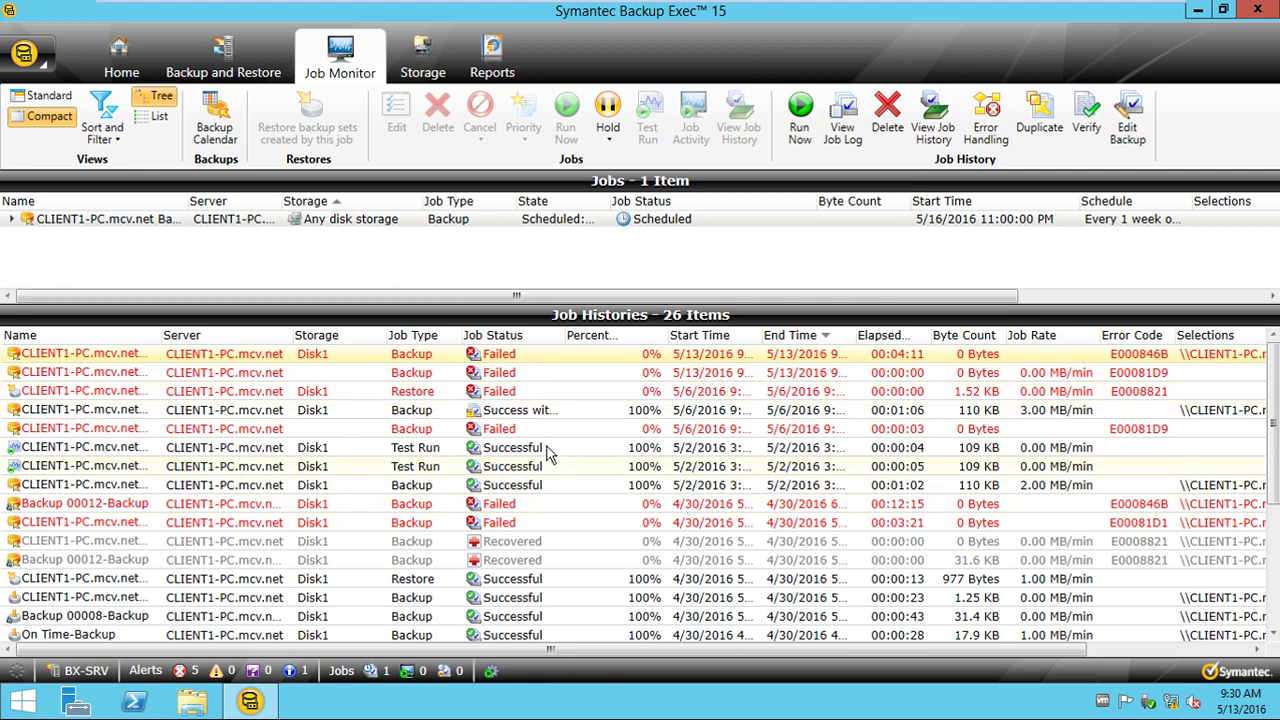
Delete the job history and associated log of the failed 5/13/2016 backup with error code E000846B
right_click(528, 376)
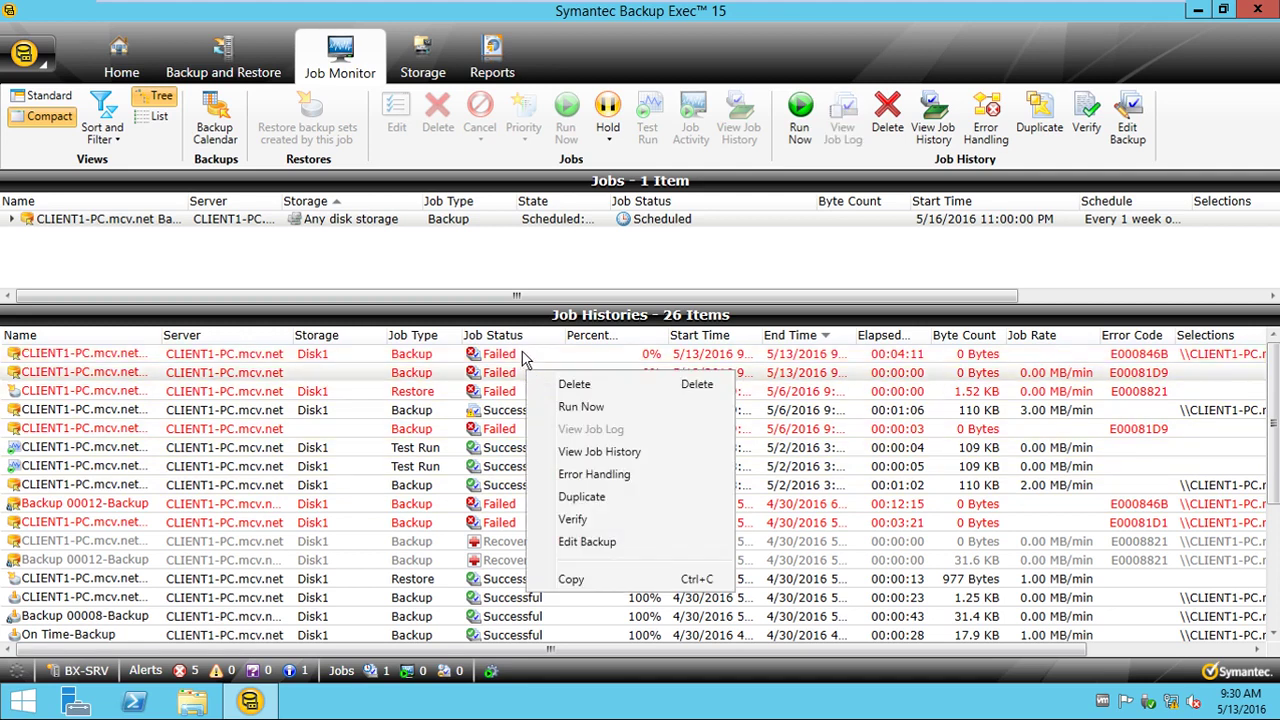
left_click(507, 370)
right_click(508, 371)
left_click(545, 379)
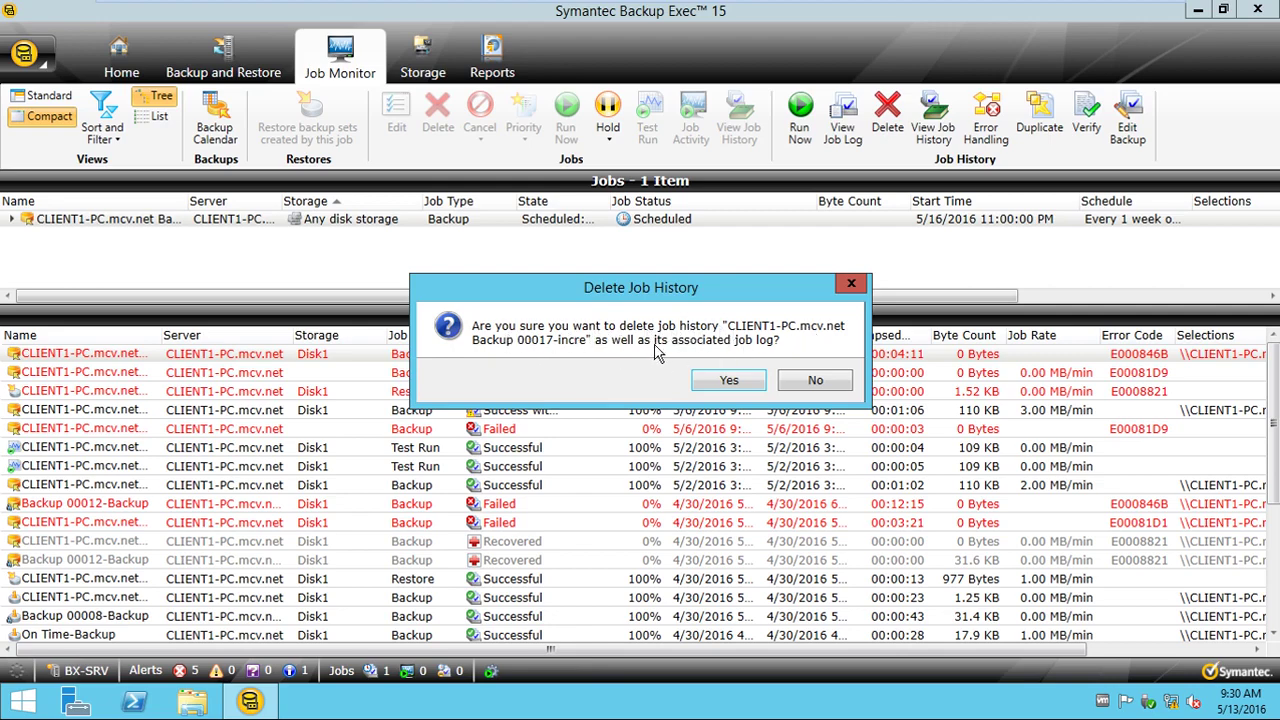
left_click(735, 382)
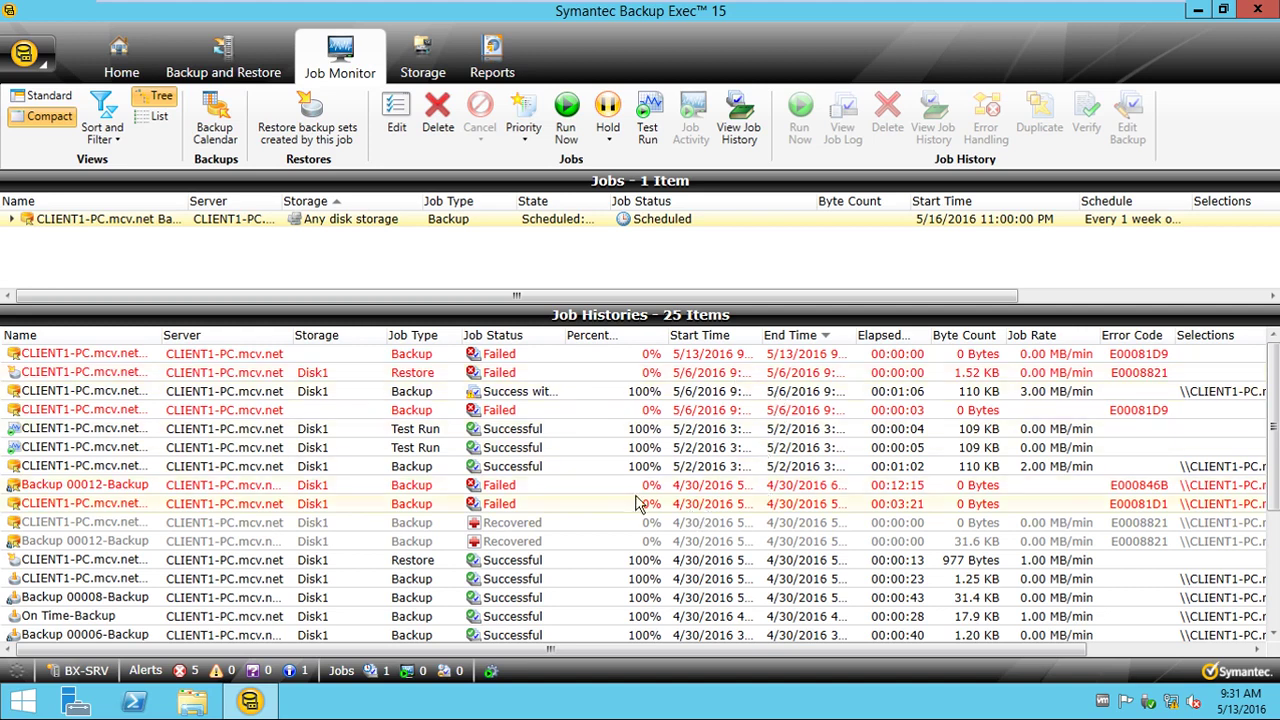
Delete the job history and associated log of the failed 5/13/2016 backup with error code E00081D9
right_click(541, 381)
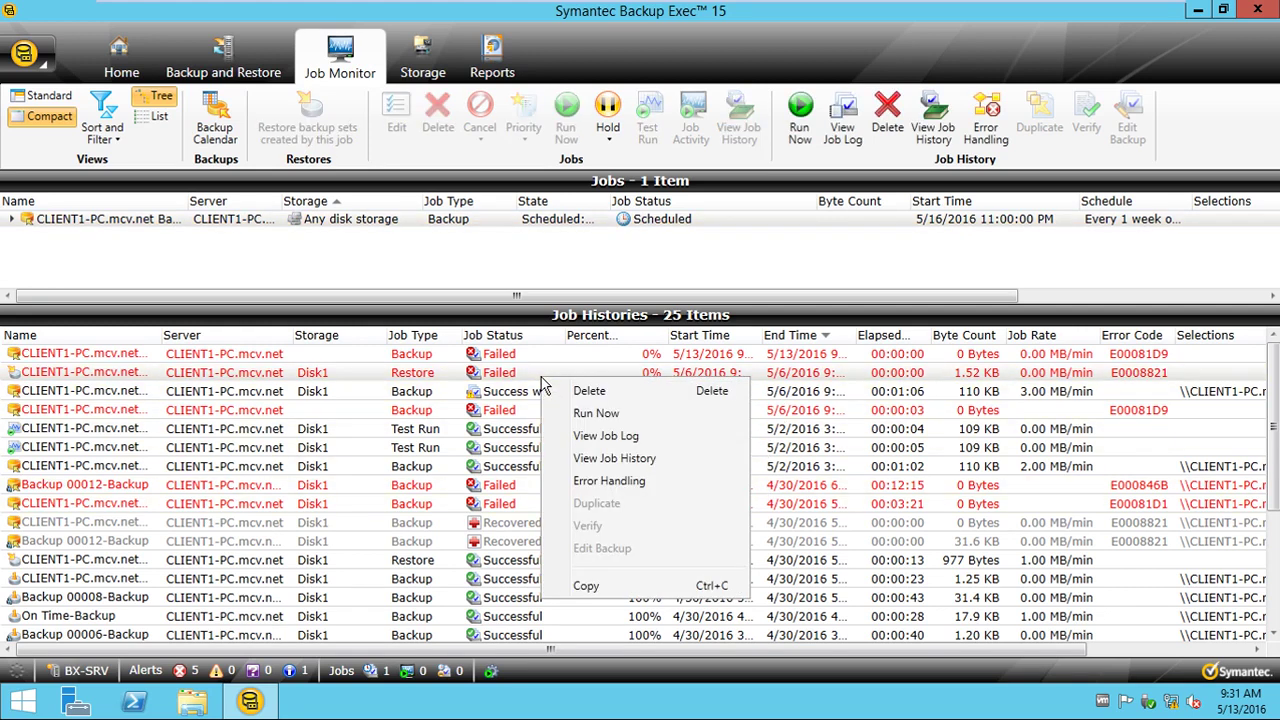
left_click(313, 382)
left_click(335, 410)
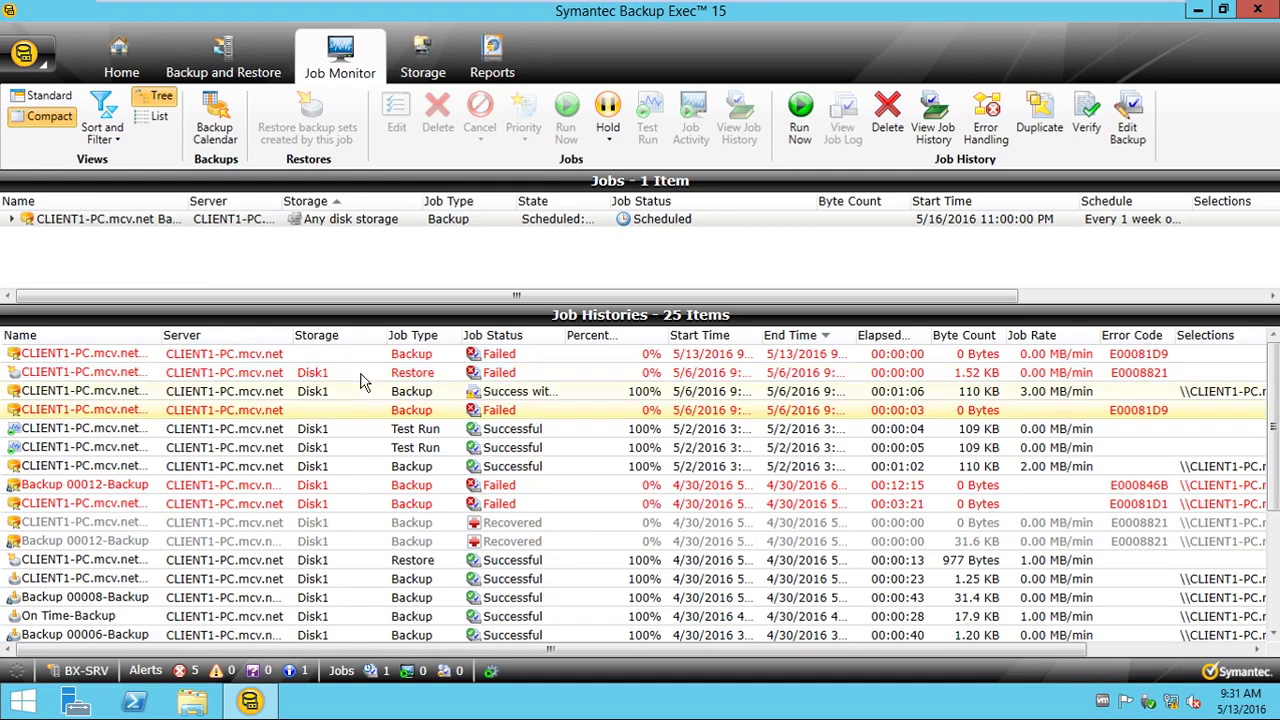
right_click(364, 355)
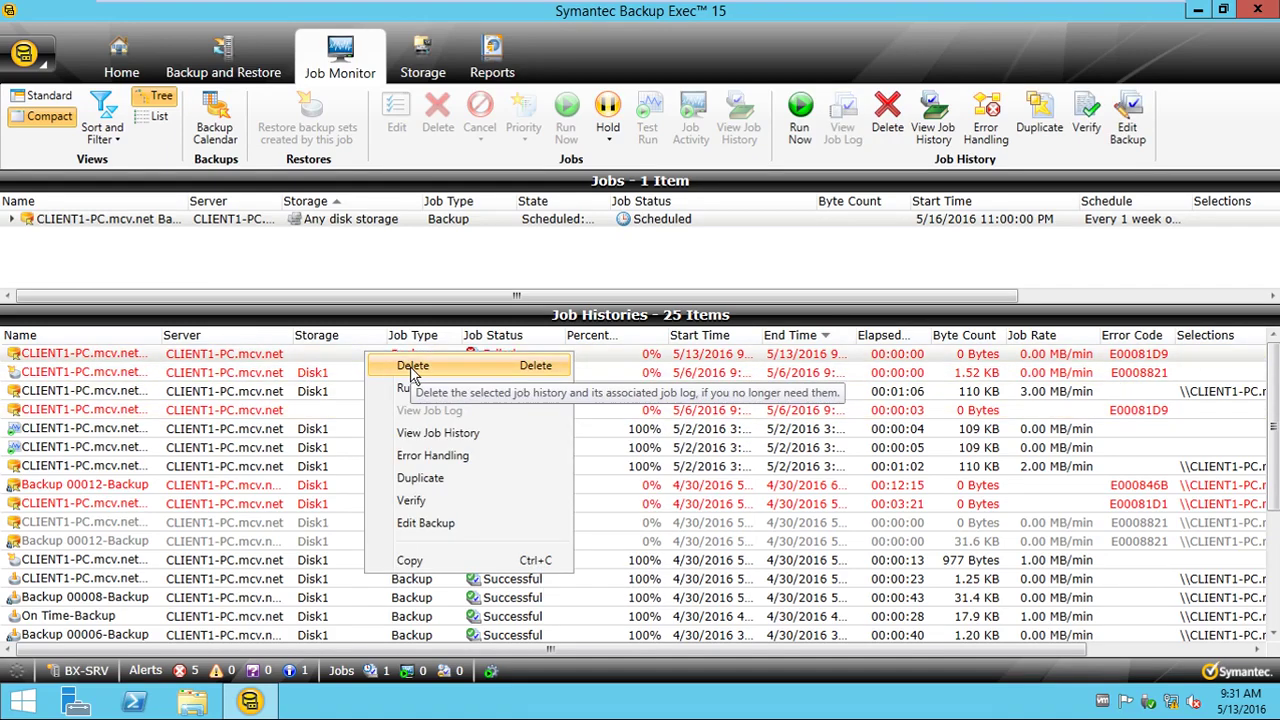
left_click(412, 368)
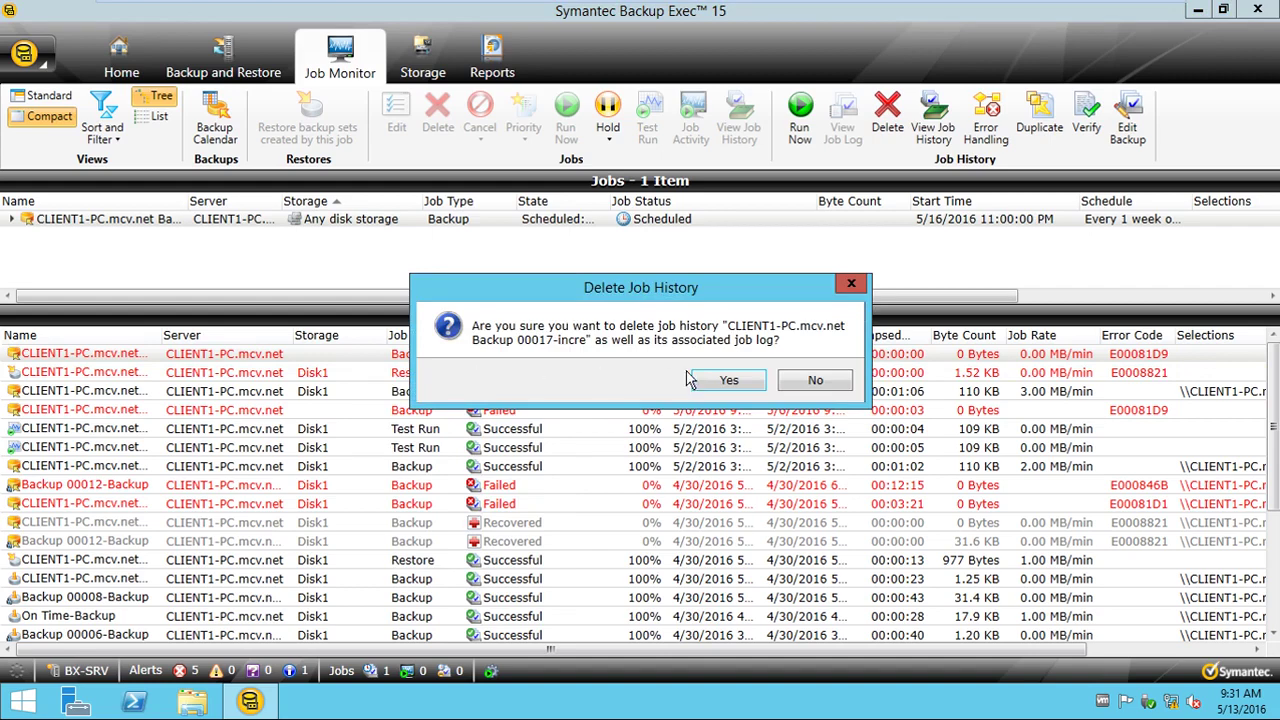
left_click(688, 379)
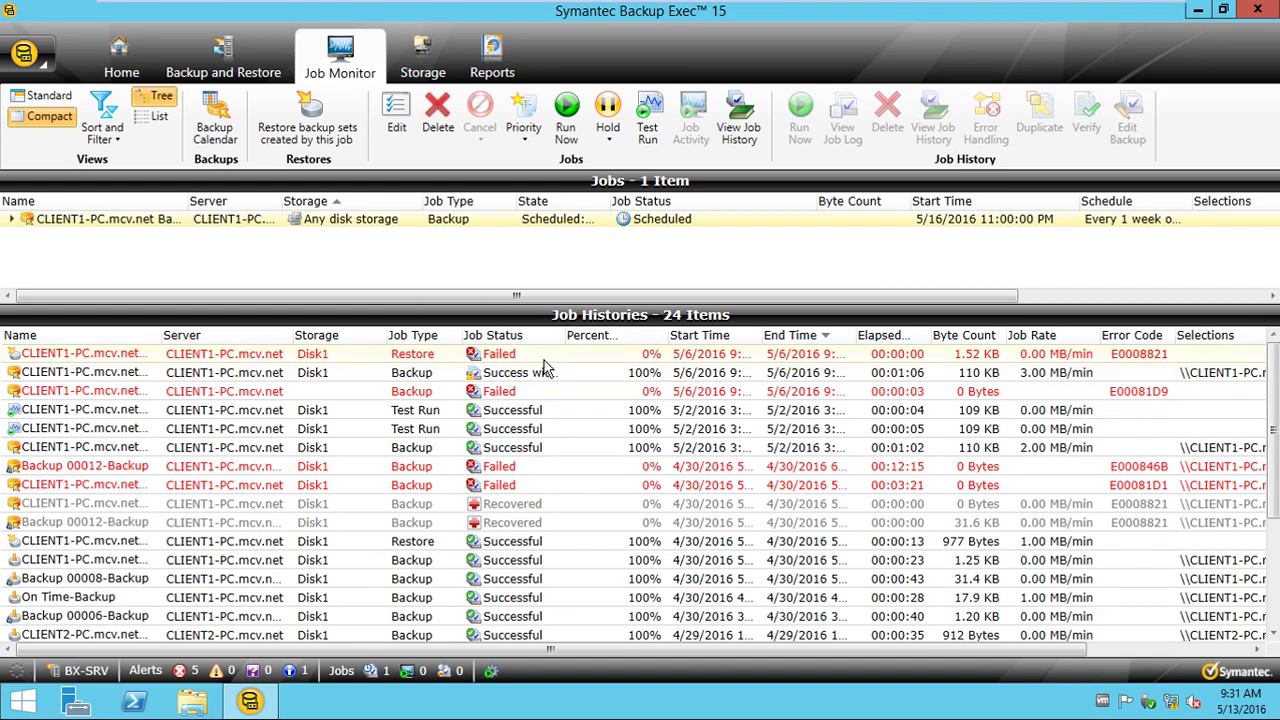
Delete the job history of the failed Restore job from 5/6/2016
right_click(525, 357)
left_click(548, 367)
left_click(731, 385)
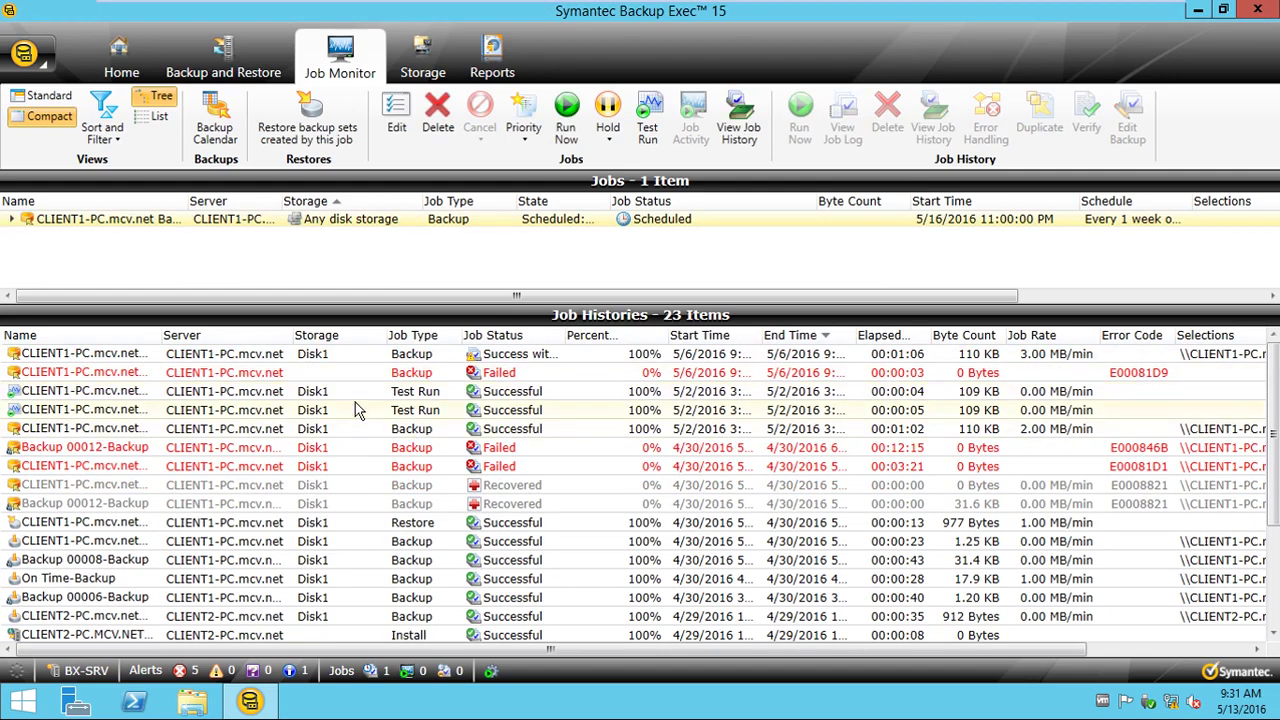
Run the CLIENT1-PC.mcv.net Backup 00017-incre job immediately from its topmost history entry
right_click(362, 357)
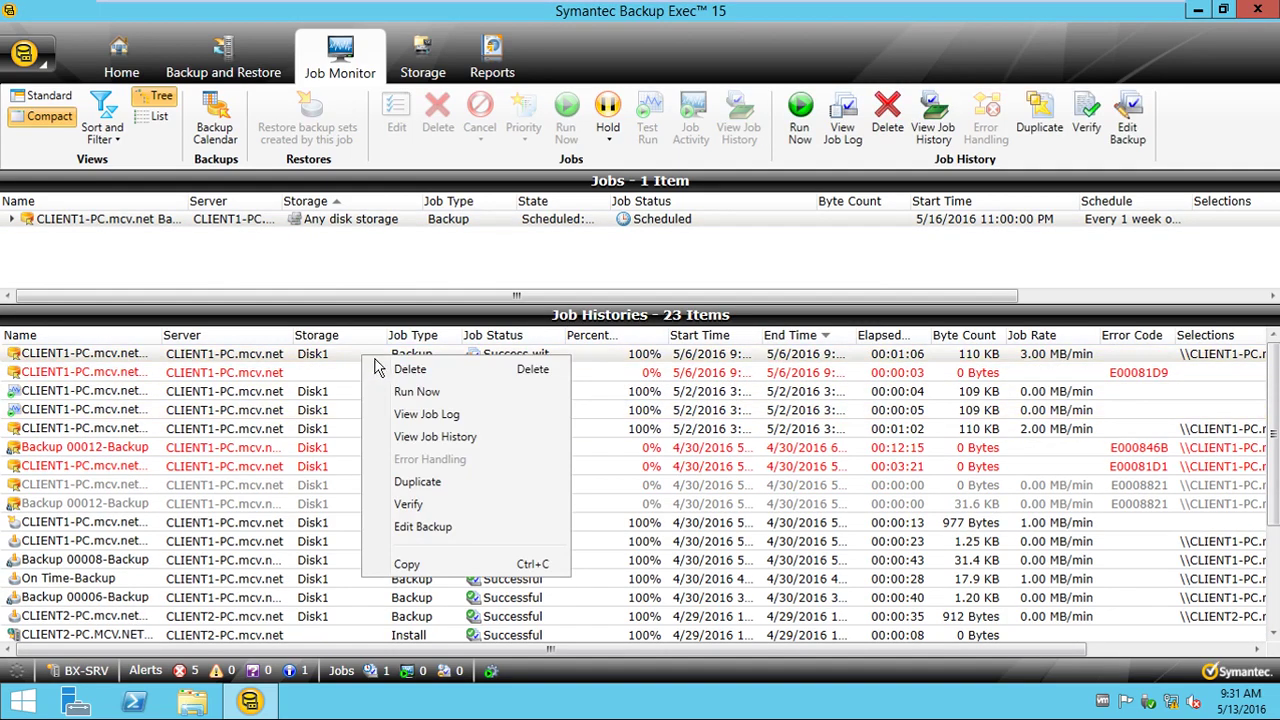
left_click(451, 398)
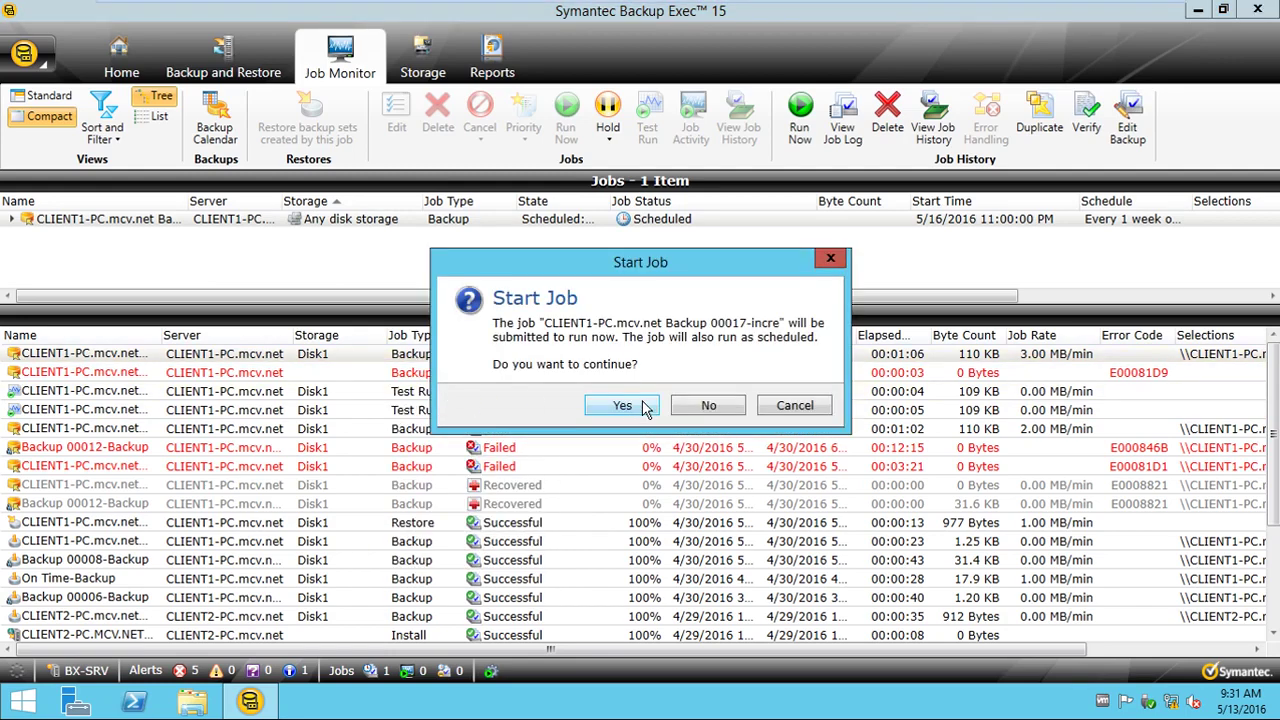
left_click(640, 408)
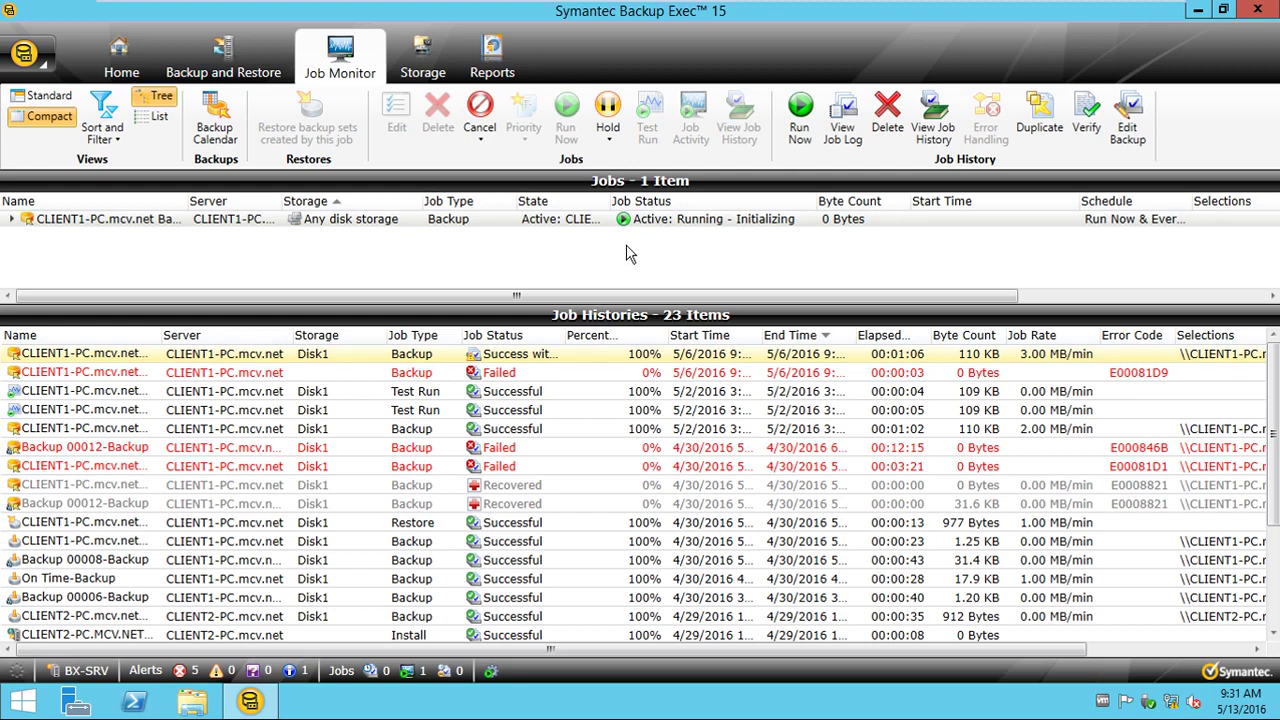
Open the job log of the Test Run with the 00:00:05 elapsed time and read its Job Information section
right_click(427, 411)
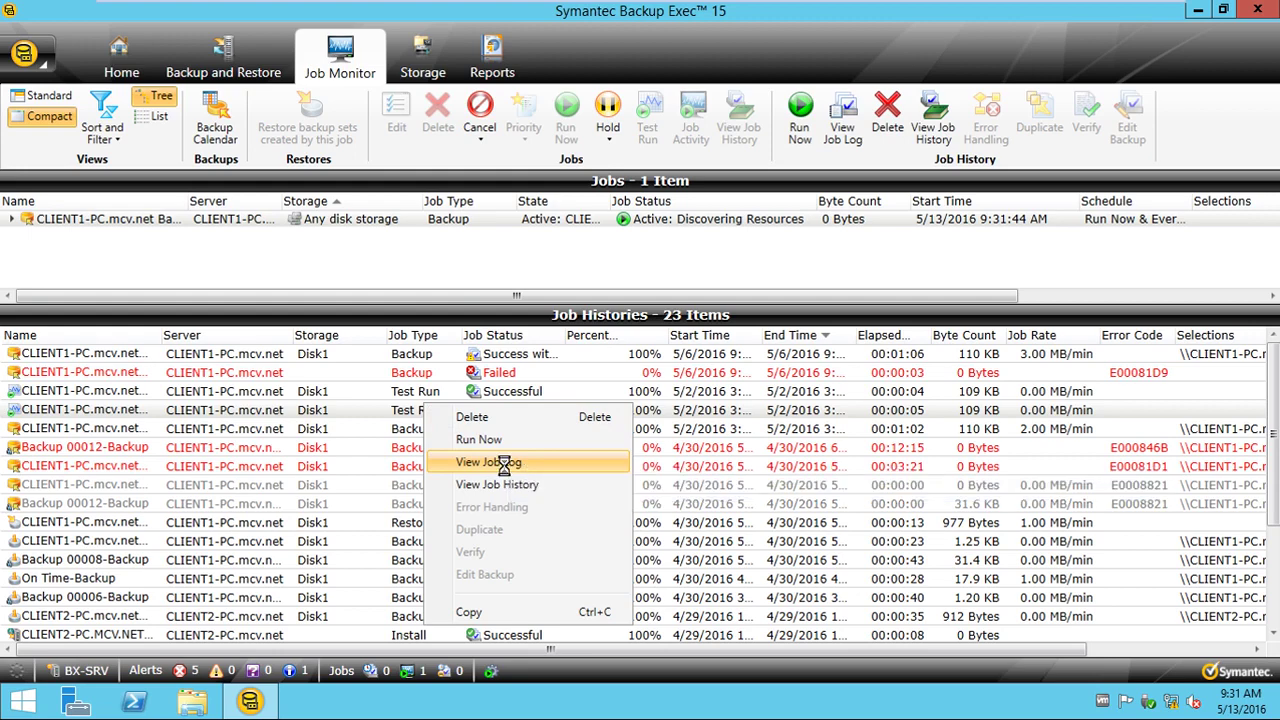
left_click(504, 466)
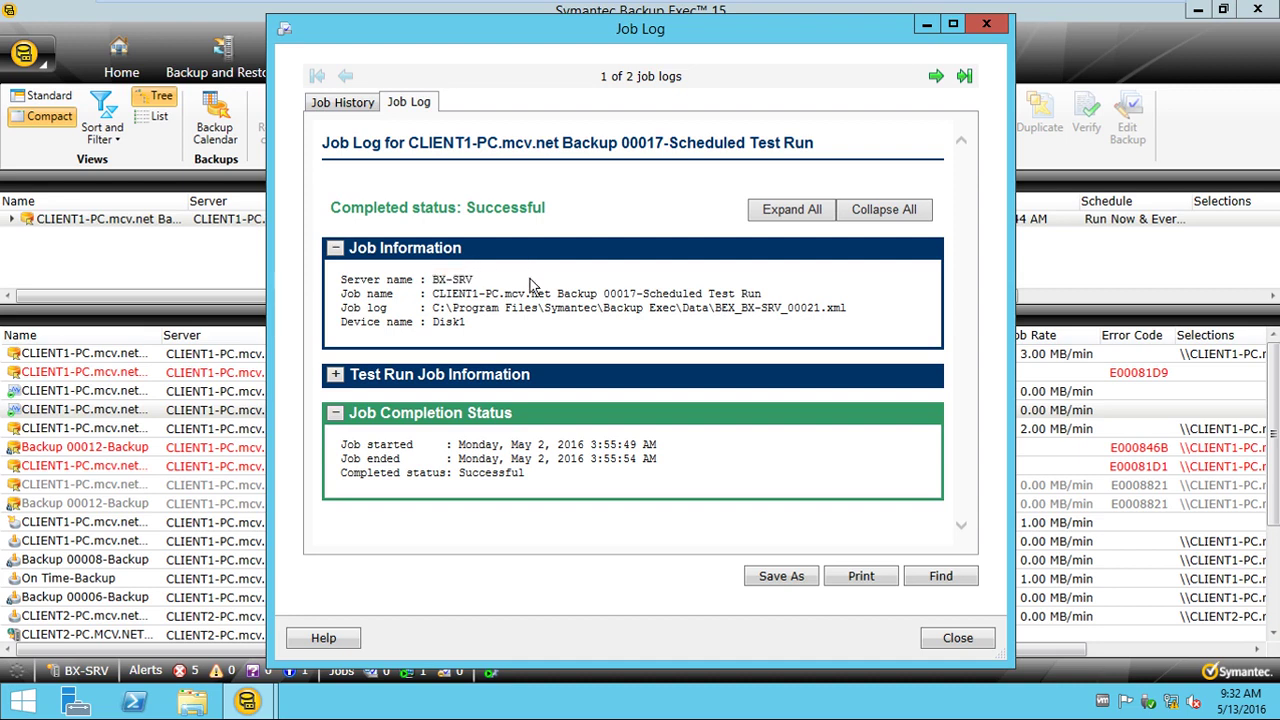
left_click_drag(436, 287, 652, 322)
double_click(434, 293)
left_click(540, 328)
triple_click(452, 325)
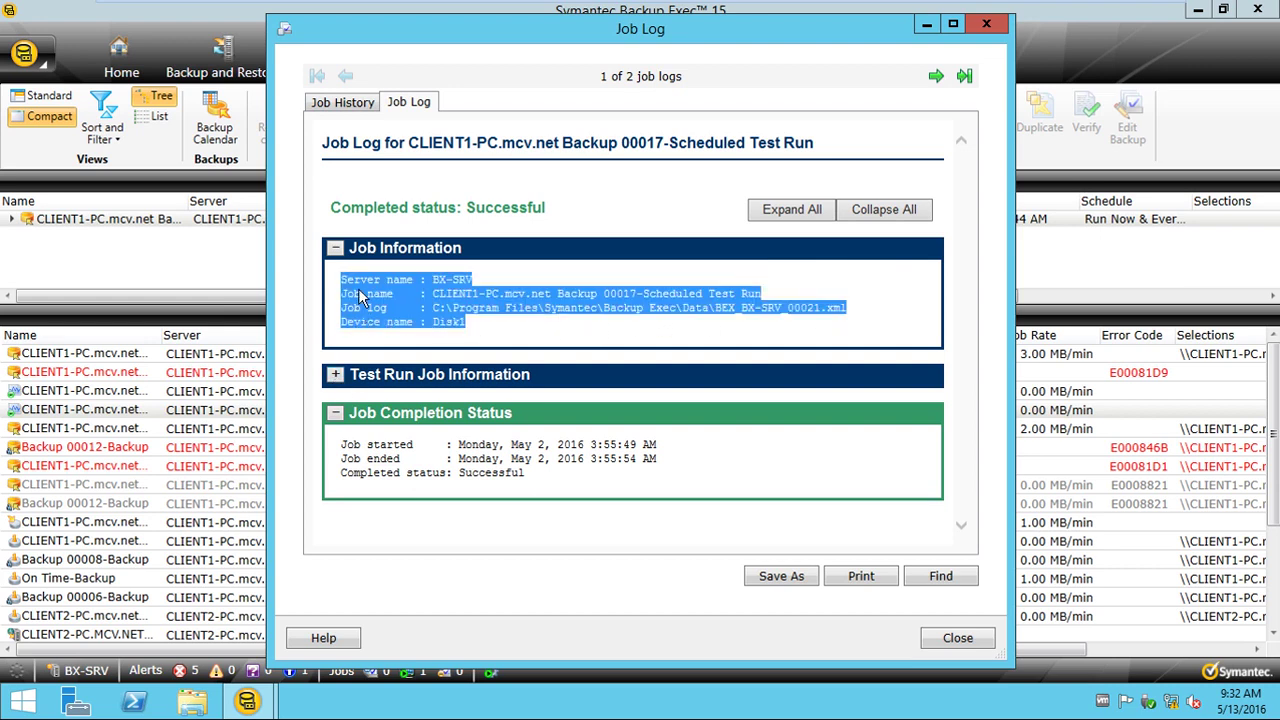
Collapse Job Information and examine the credentials, media capacity and media checks under Test Run Job Information, then collapse that section
left_click(335, 248)
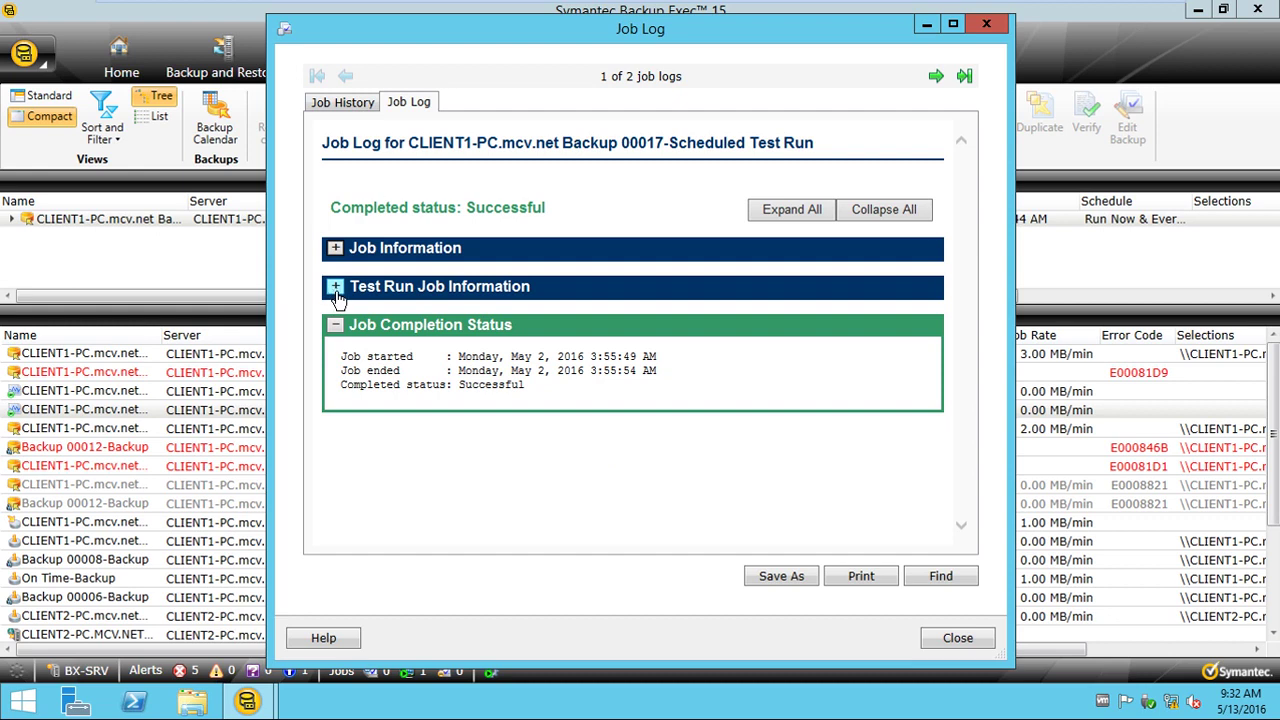
left_click(336, 287)
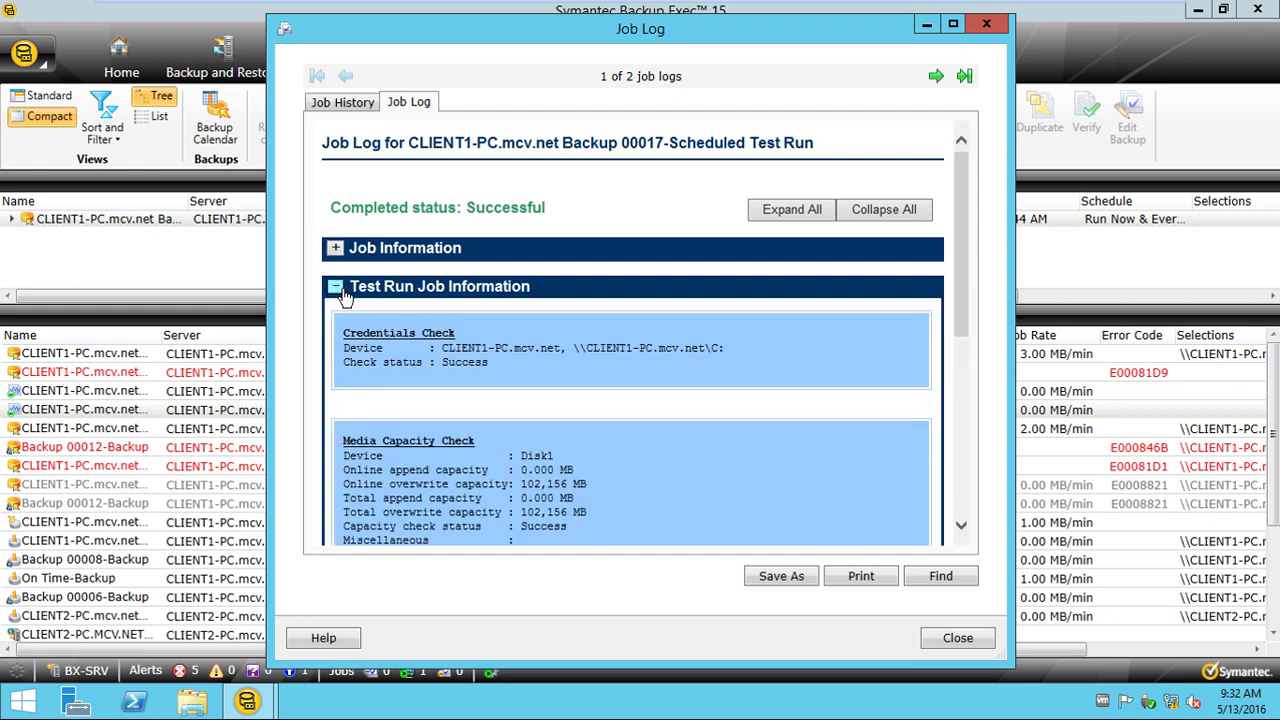
scroll(503, 318, "down", 1)
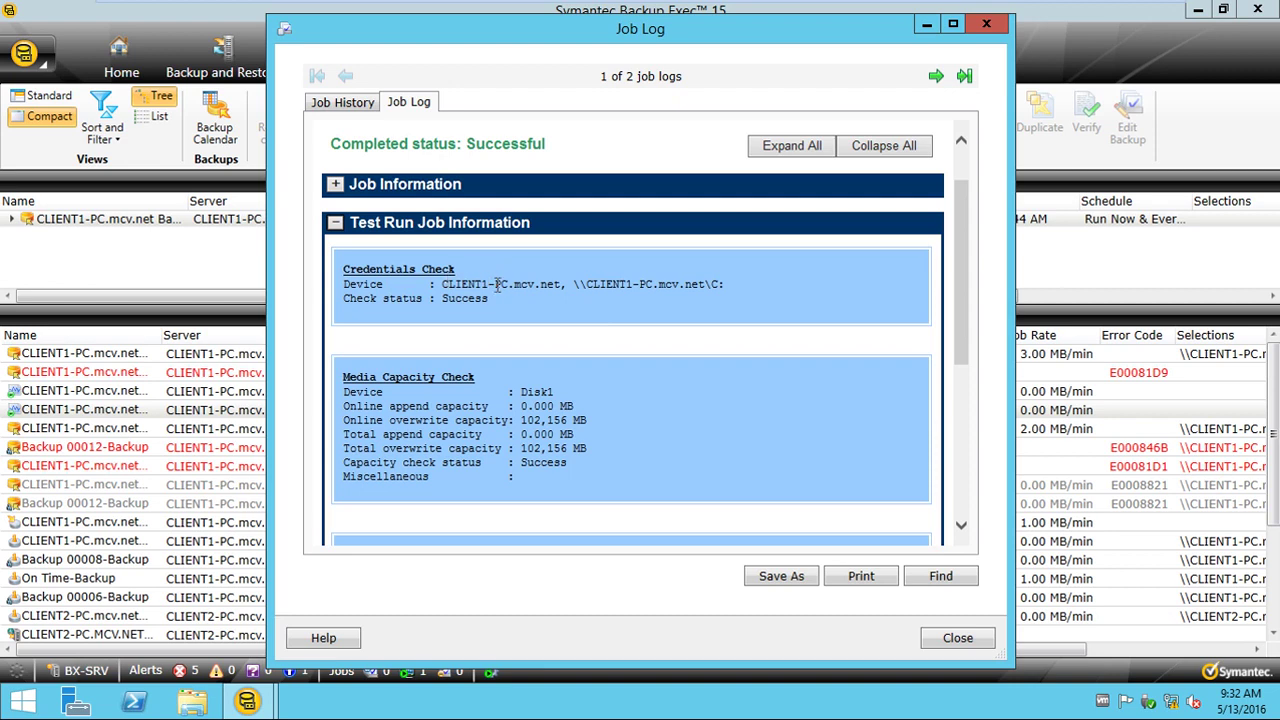
left_click_drag(495, 284, 742, 294)
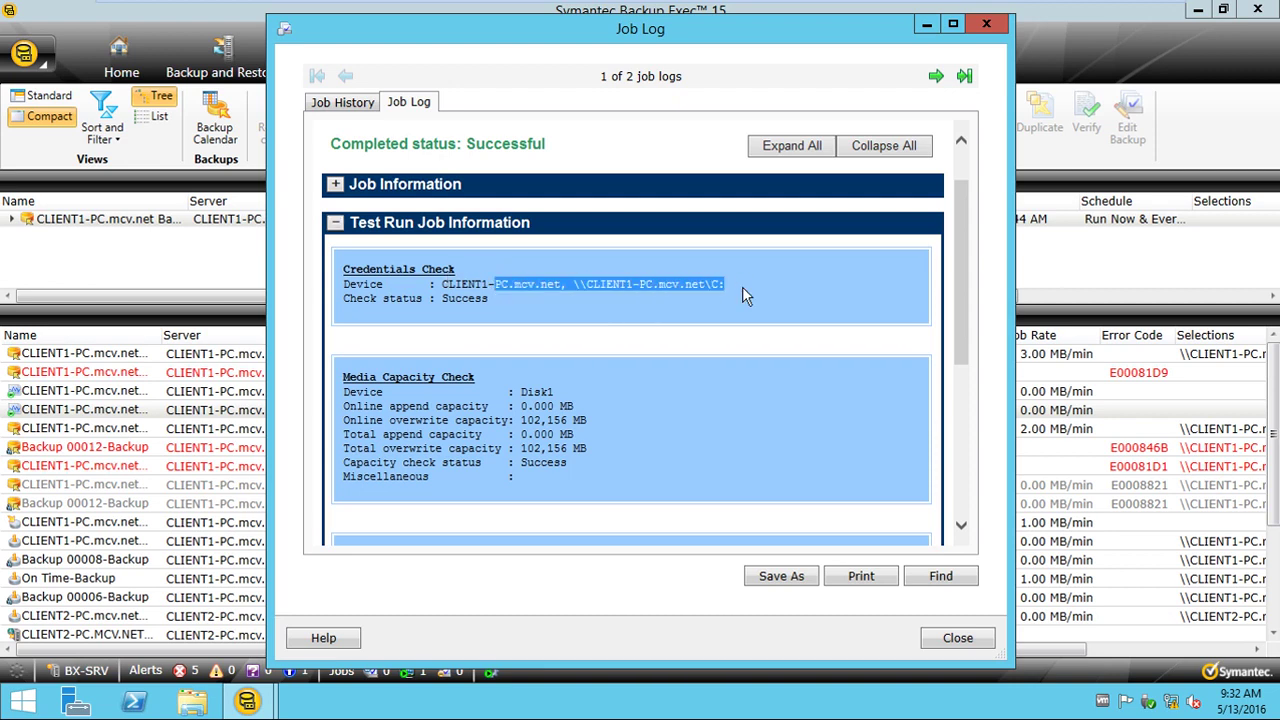
double_click(455, 298)
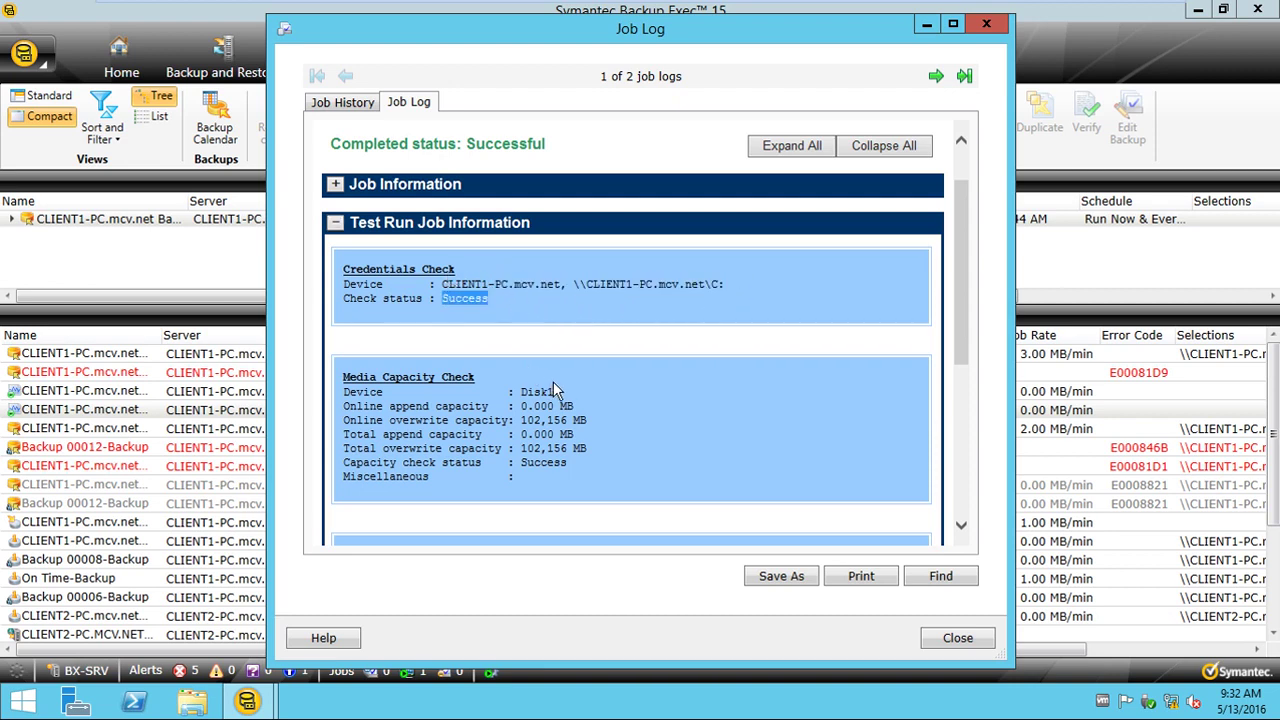
left_click_drag(516, 393, 591, 406)
left_click(583, 406)
scroll(583, 406, "down", 6)
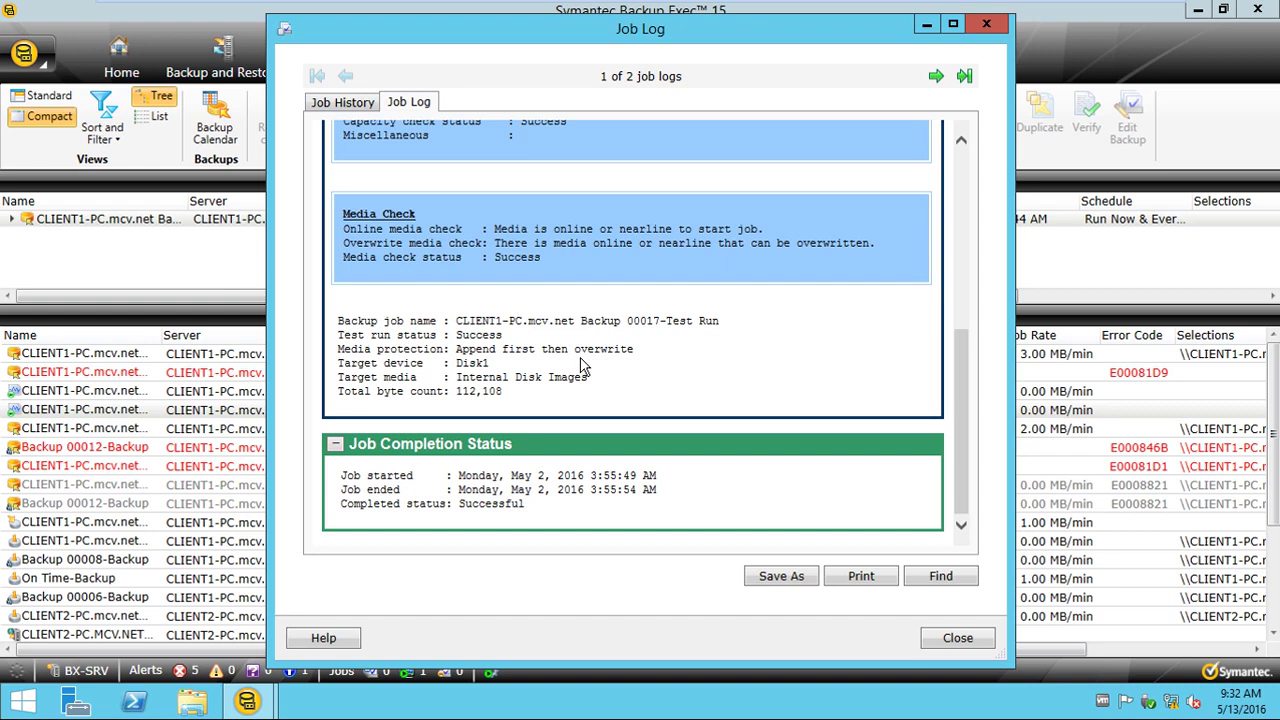
scroll(450, 310, "up", 3)
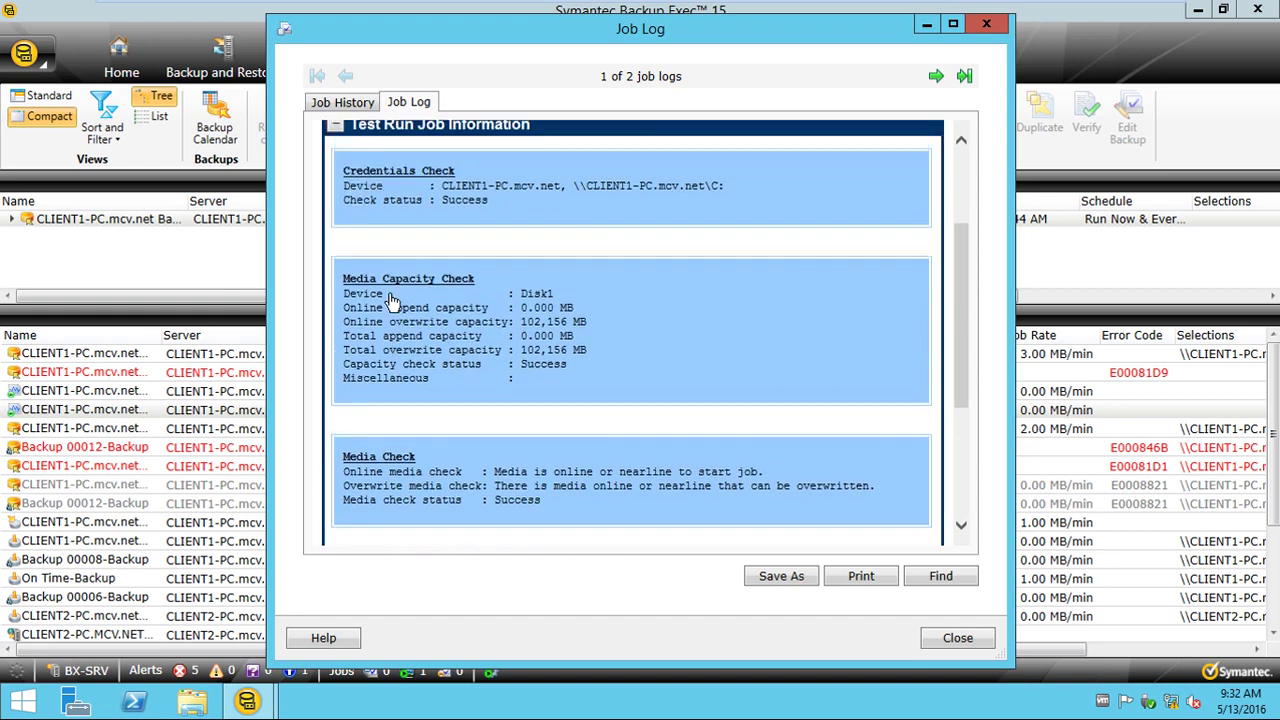
scroll(390, 300, "up", 3)
left_click(336, 287)
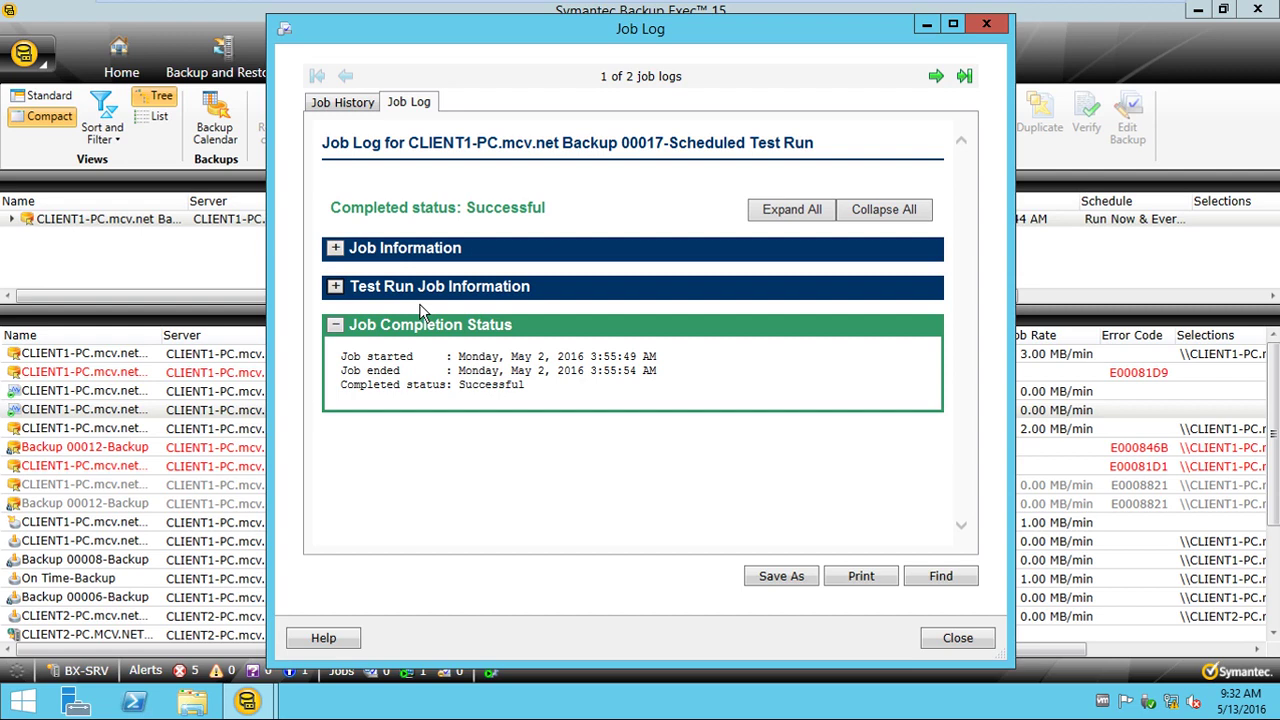
Read the start time, end time and completed status in the log's Job Completion Status section
left_click(335, 326)
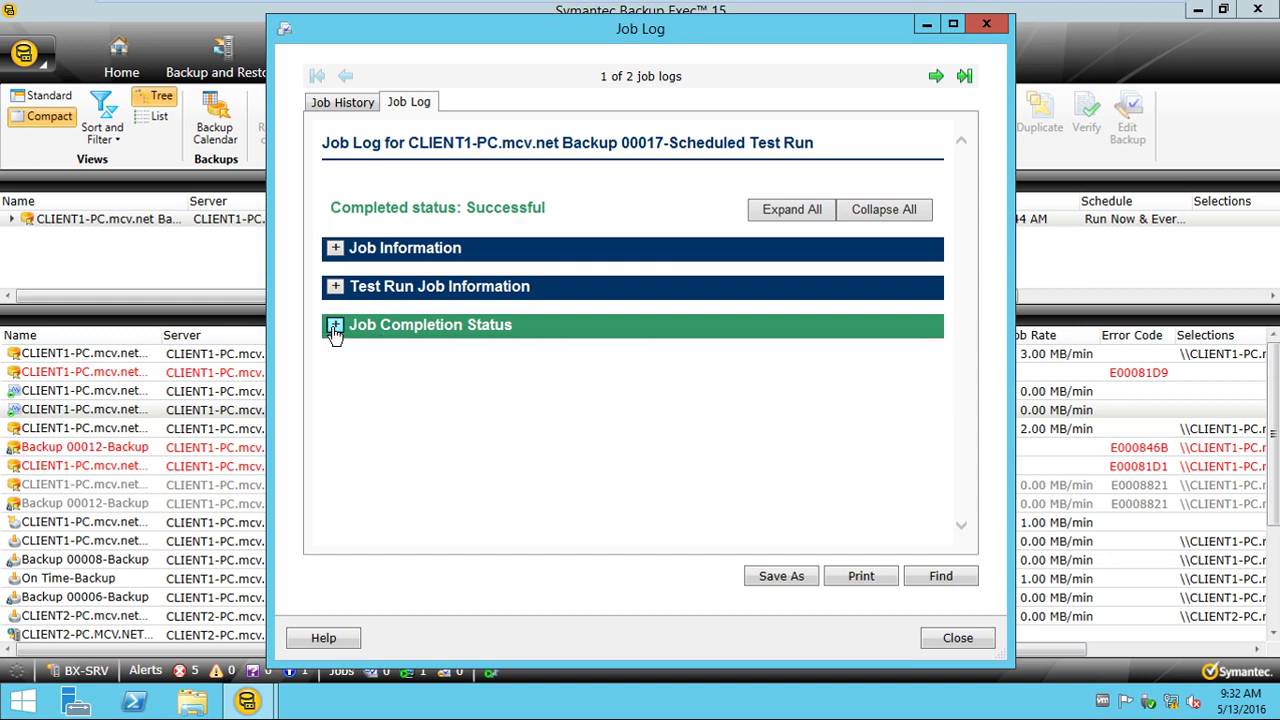
left_click(335, 328)
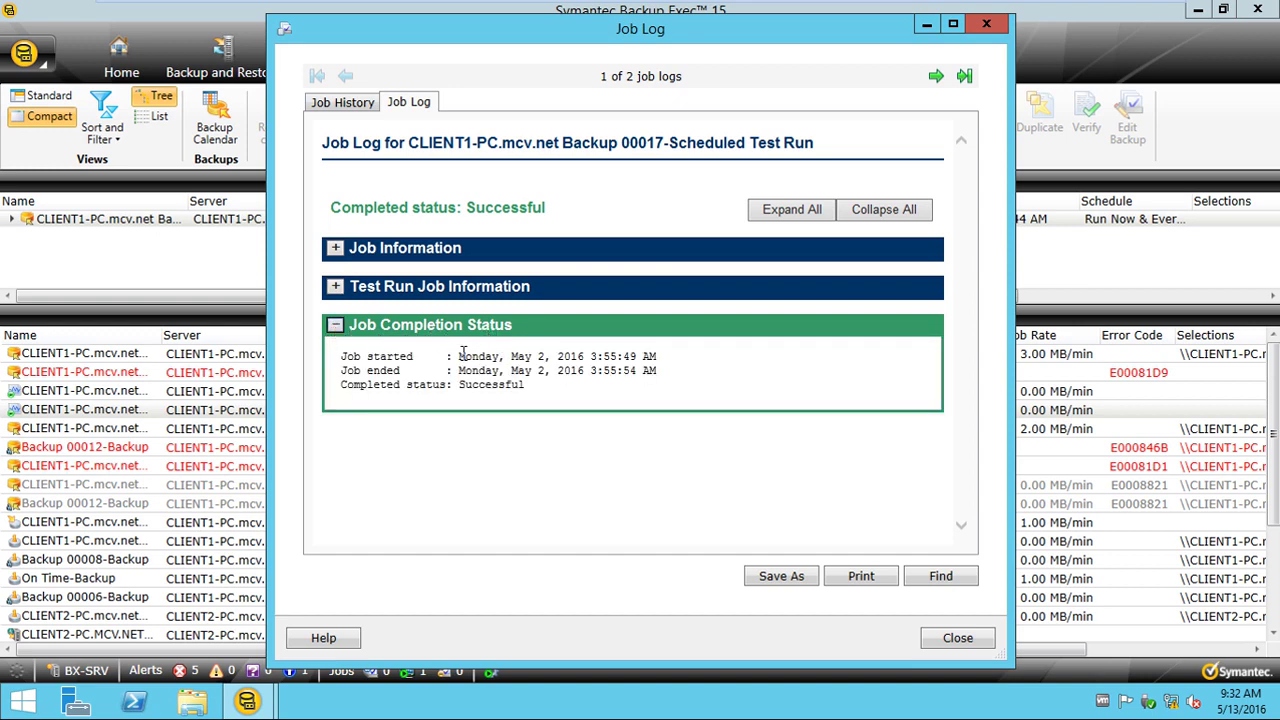
left_click_drag(453, 356, 680, 360)
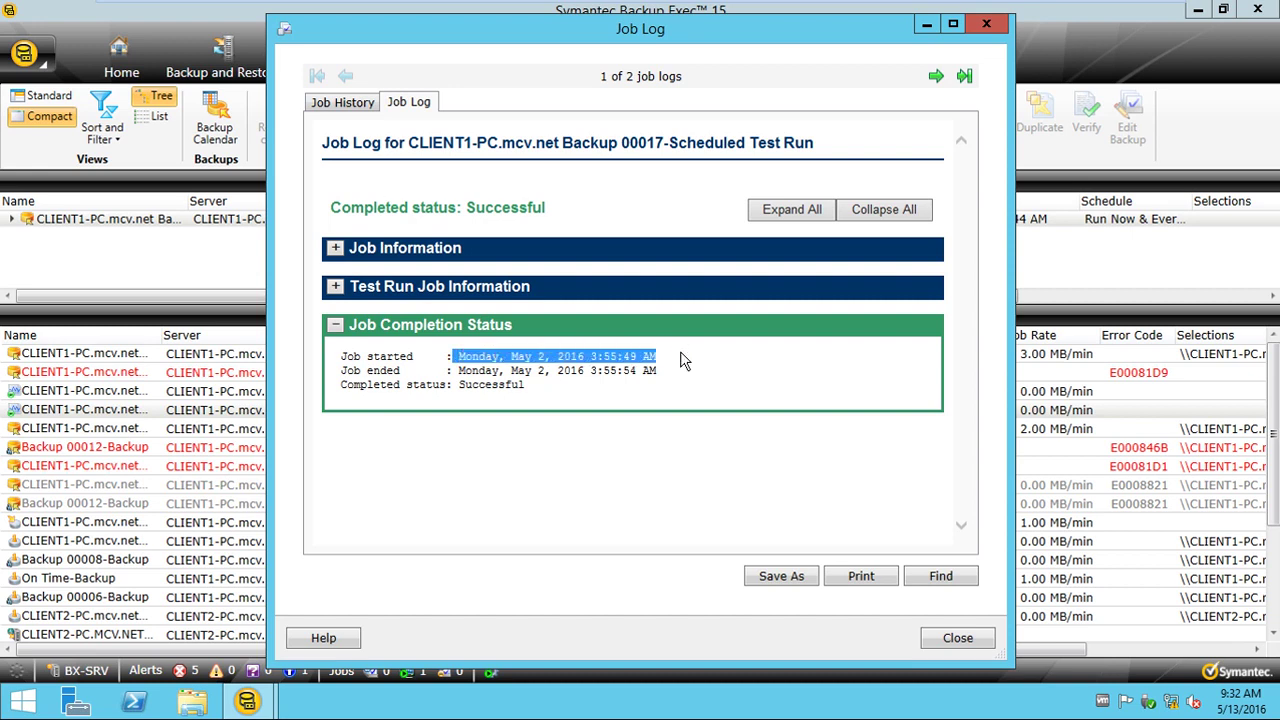
left_click_drag(460, 370, 646, 371)
left_click_drag(530, 397, 338, 392)
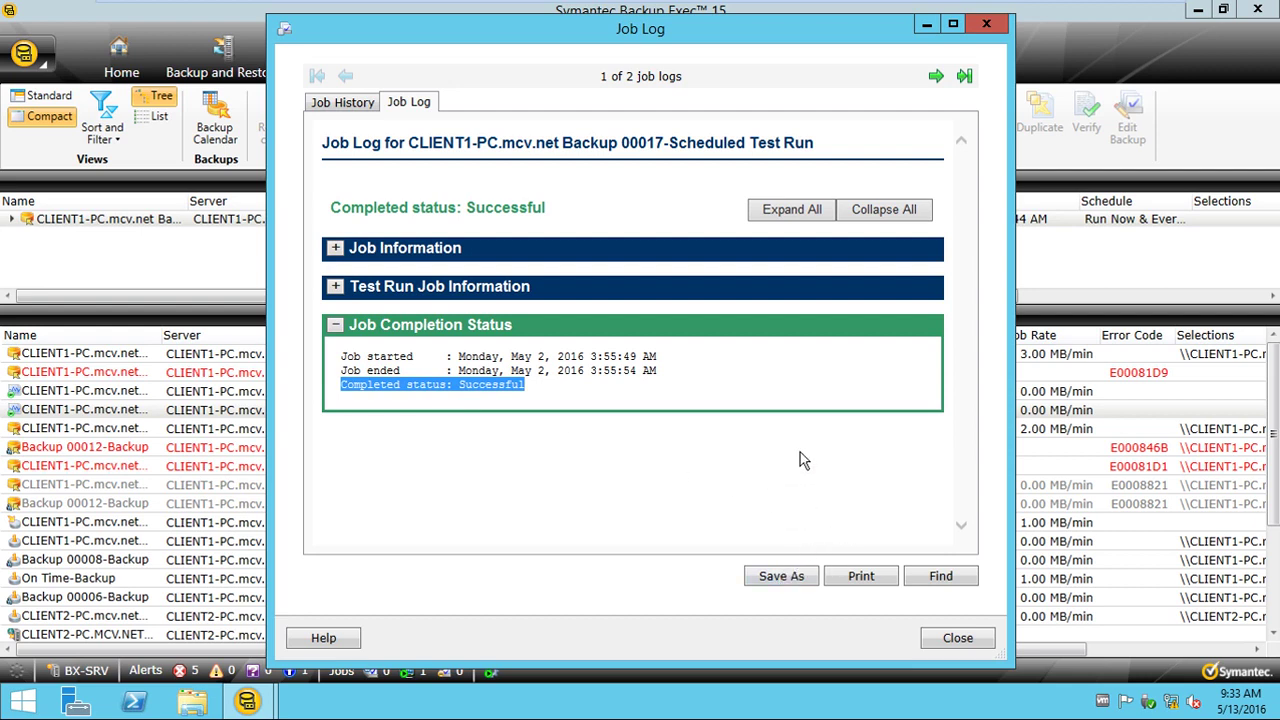
Save the Scheduled Test Run job log to the Desktop as a complete webpage under its suggested file name, and close the log
left_click(792, 577)
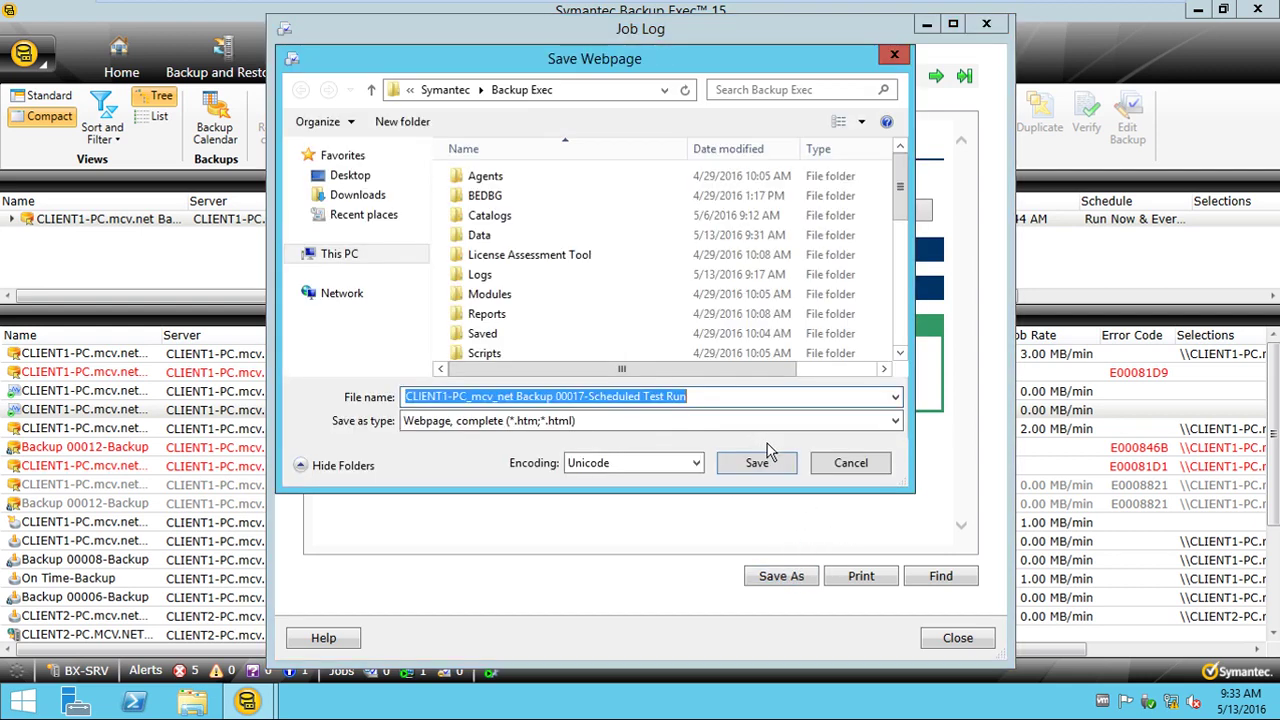
left_click(600, 424)
left_click(597, 415)
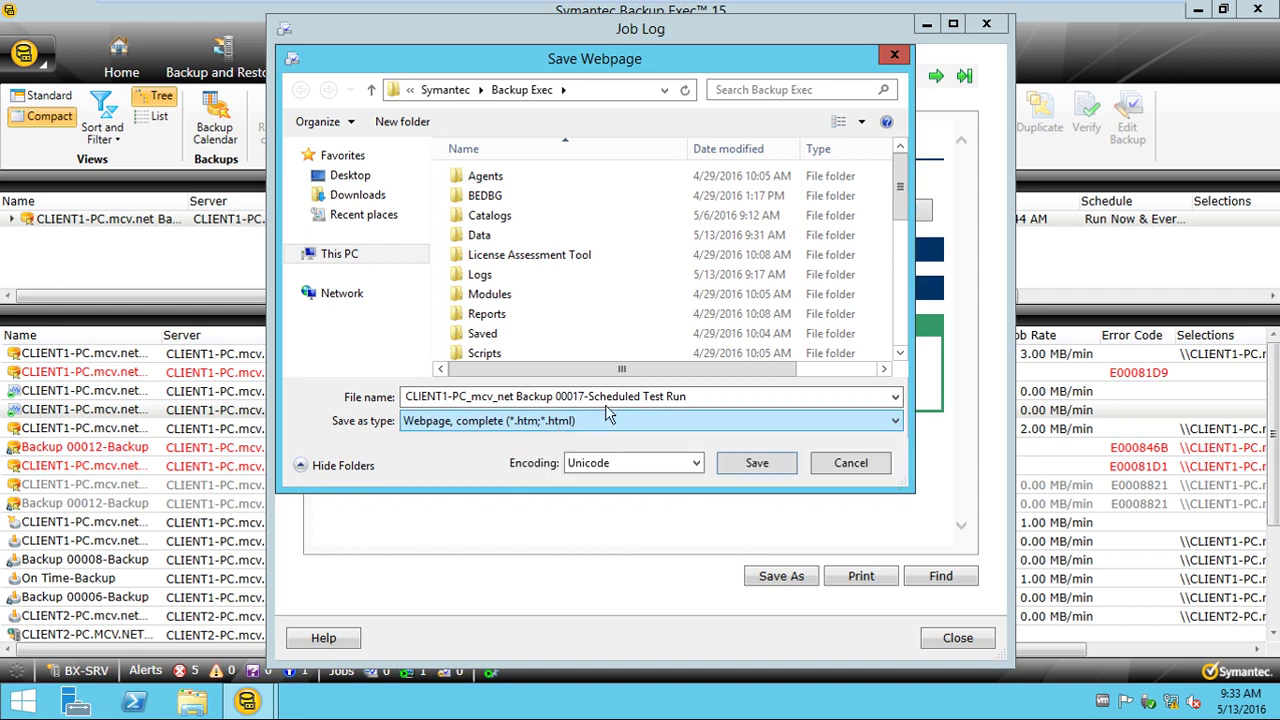
left_click(648, 396)
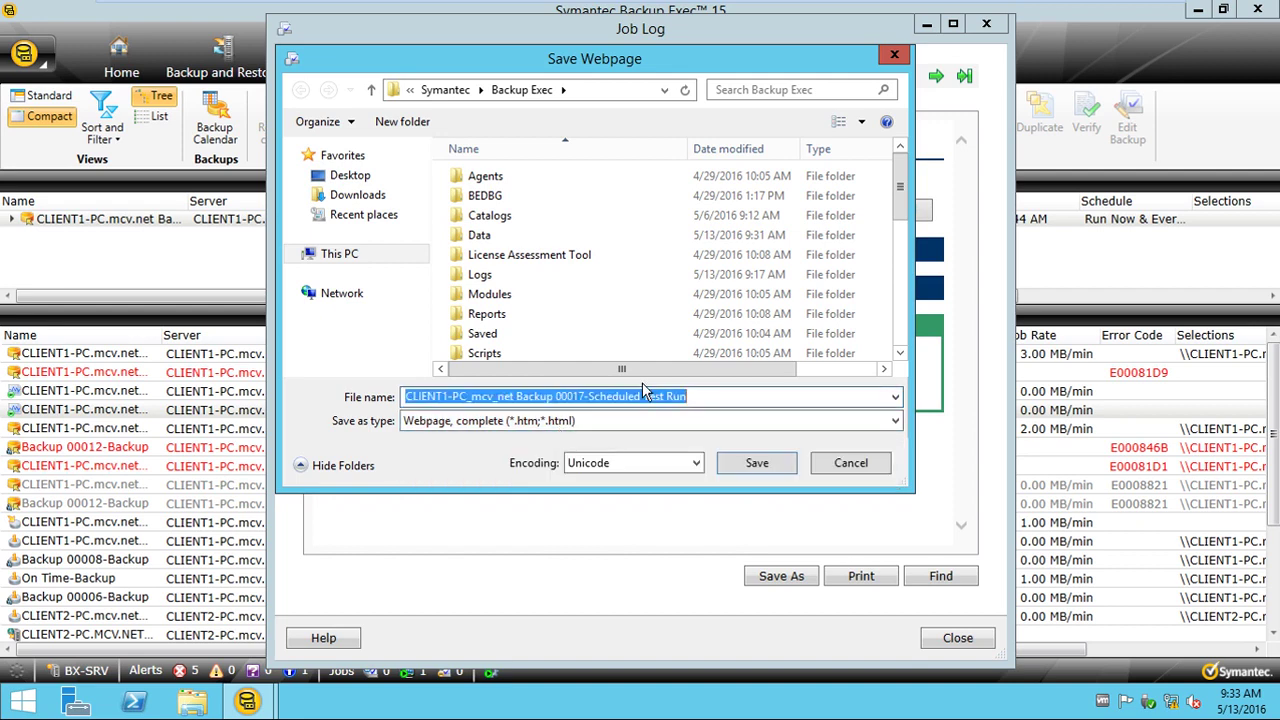
left_click(343, 175)
left_click(757, 463)
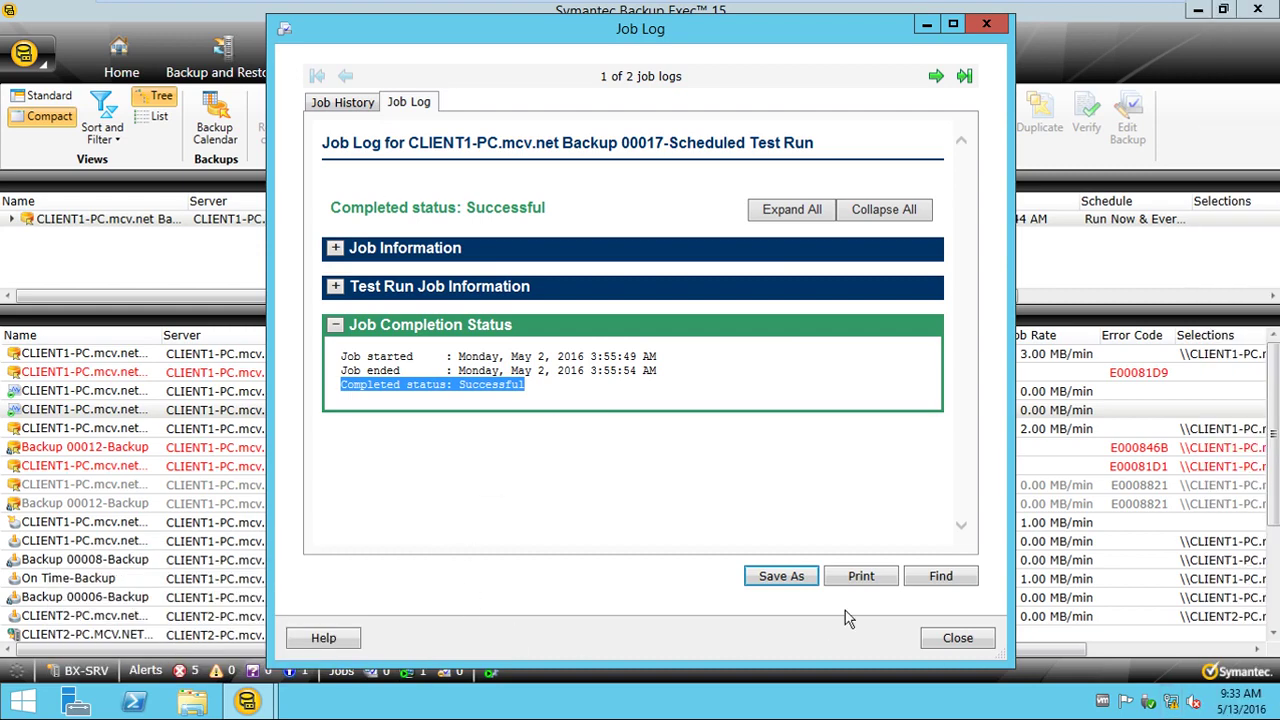
left_click(952, 638)
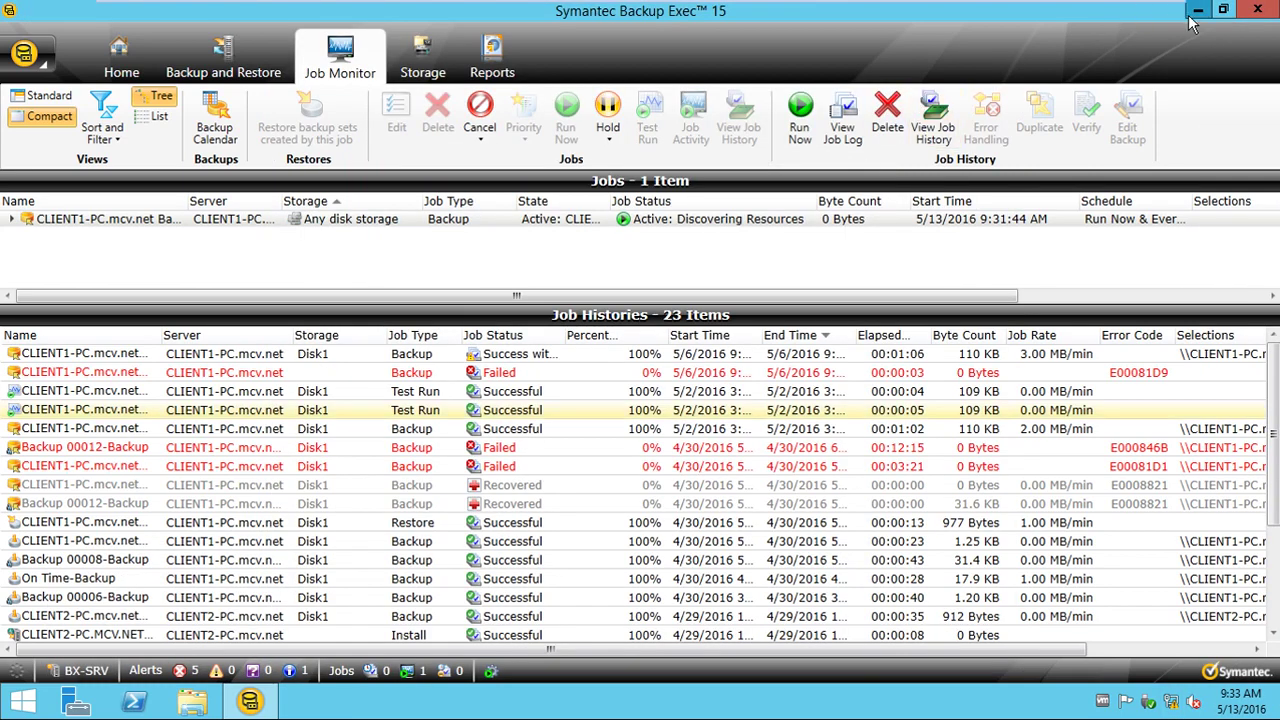
Minimize Backup Exec and open the saved job log webpage from the desktop in a maximized Internet Explorer window
left_click(1196, 12)
double_click(60, 318)
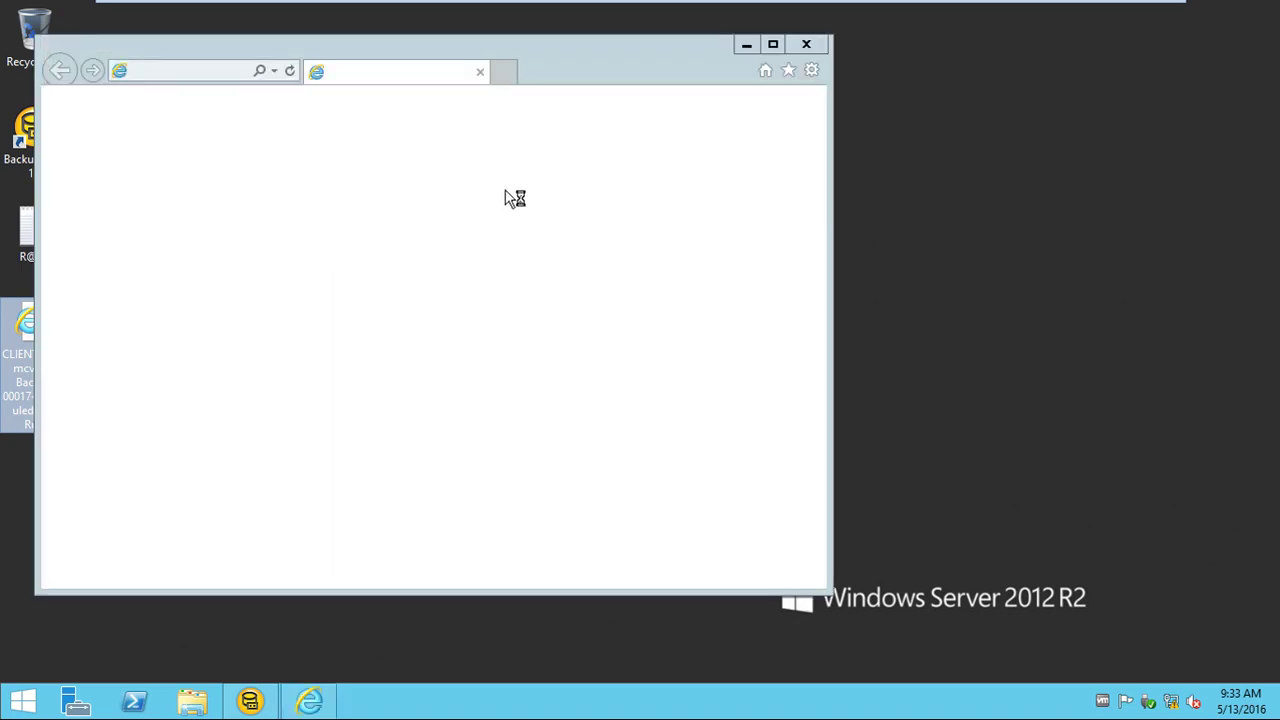
left_click(769, 45)
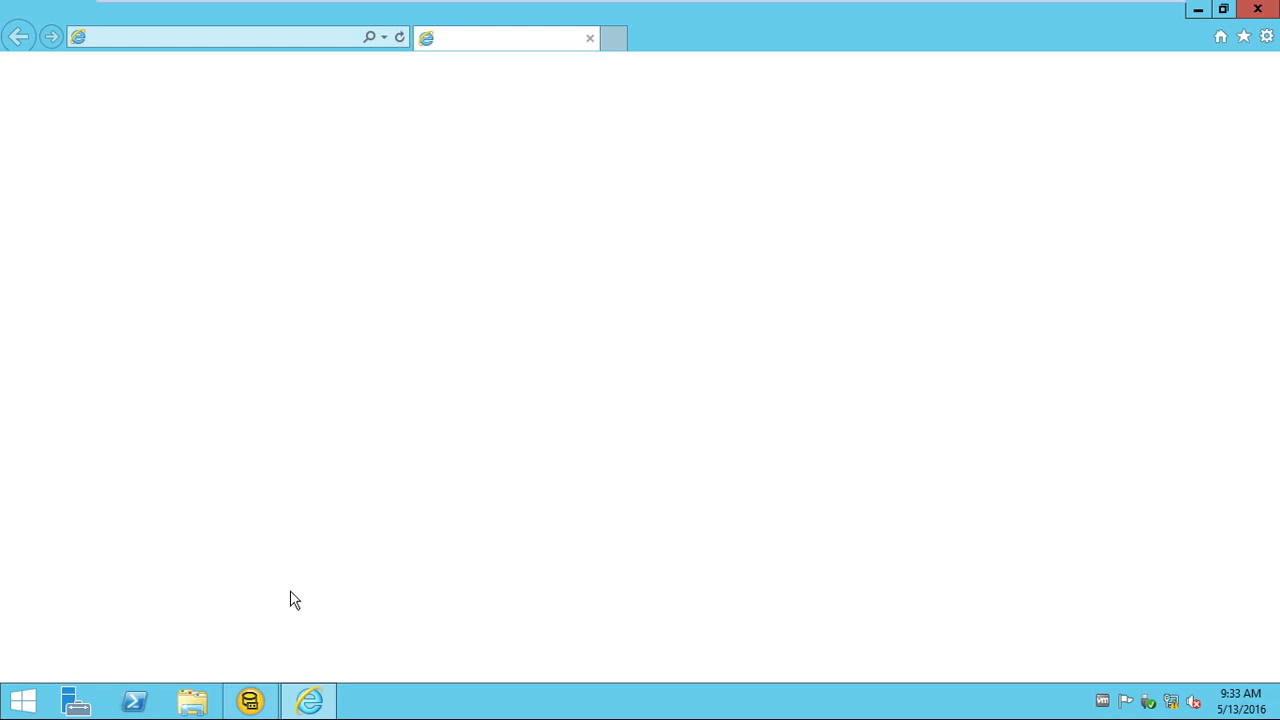
Switch back to Backup Exec and open the job log of the topmost job history entry
left_click(250, 699)
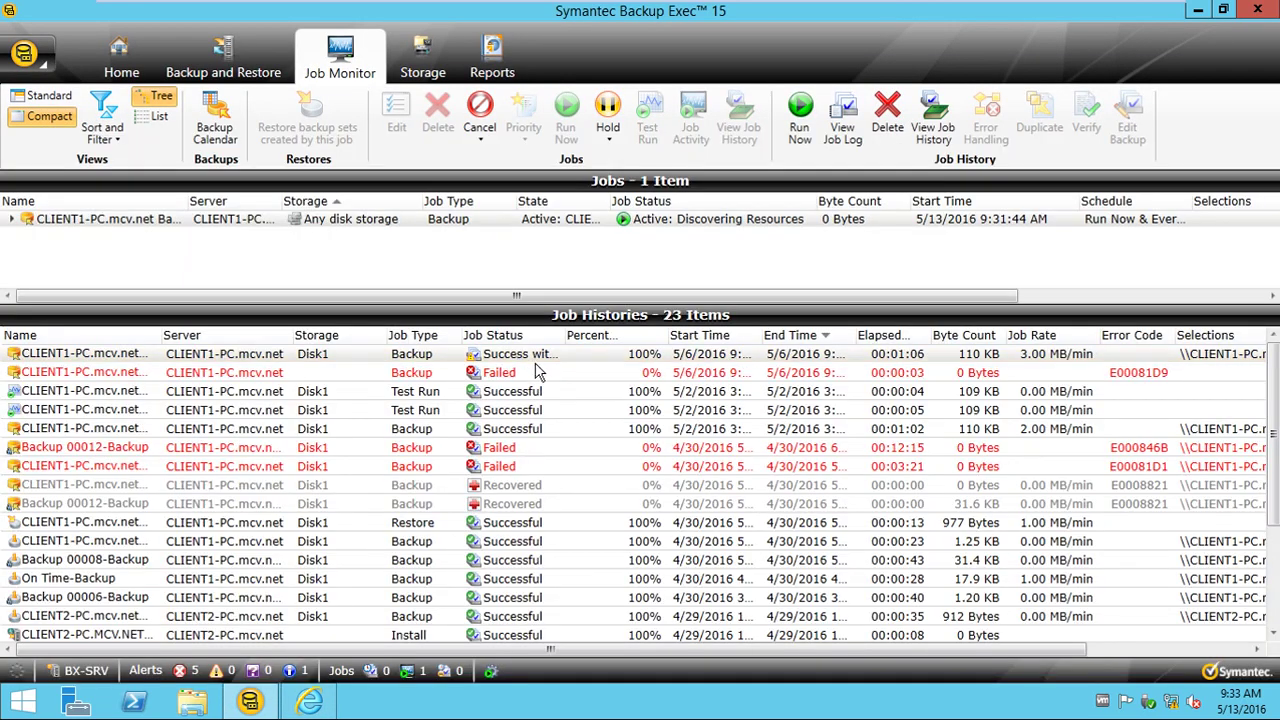
right_click(516, 356)
left_click(597, 420)
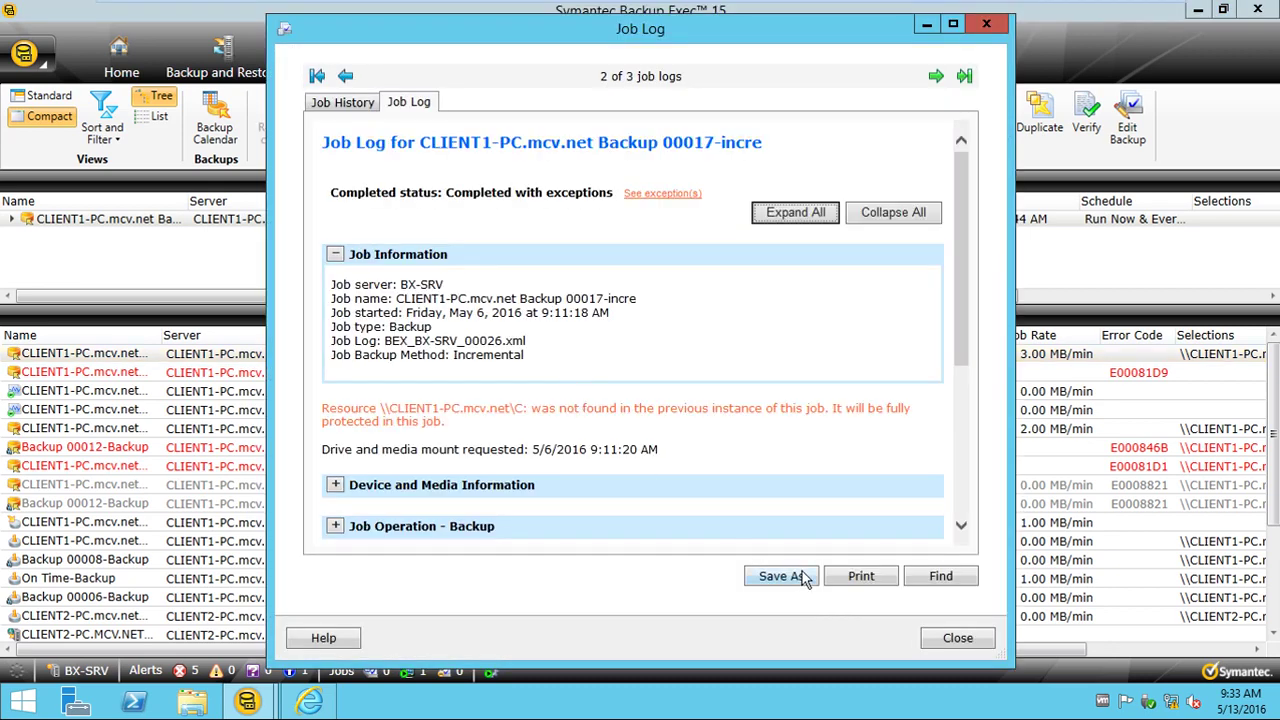
In Internet Explorer, accept the recommended settings and allow the blocked content to review Test Run Job Information in the saved log
left_click(309, 700)
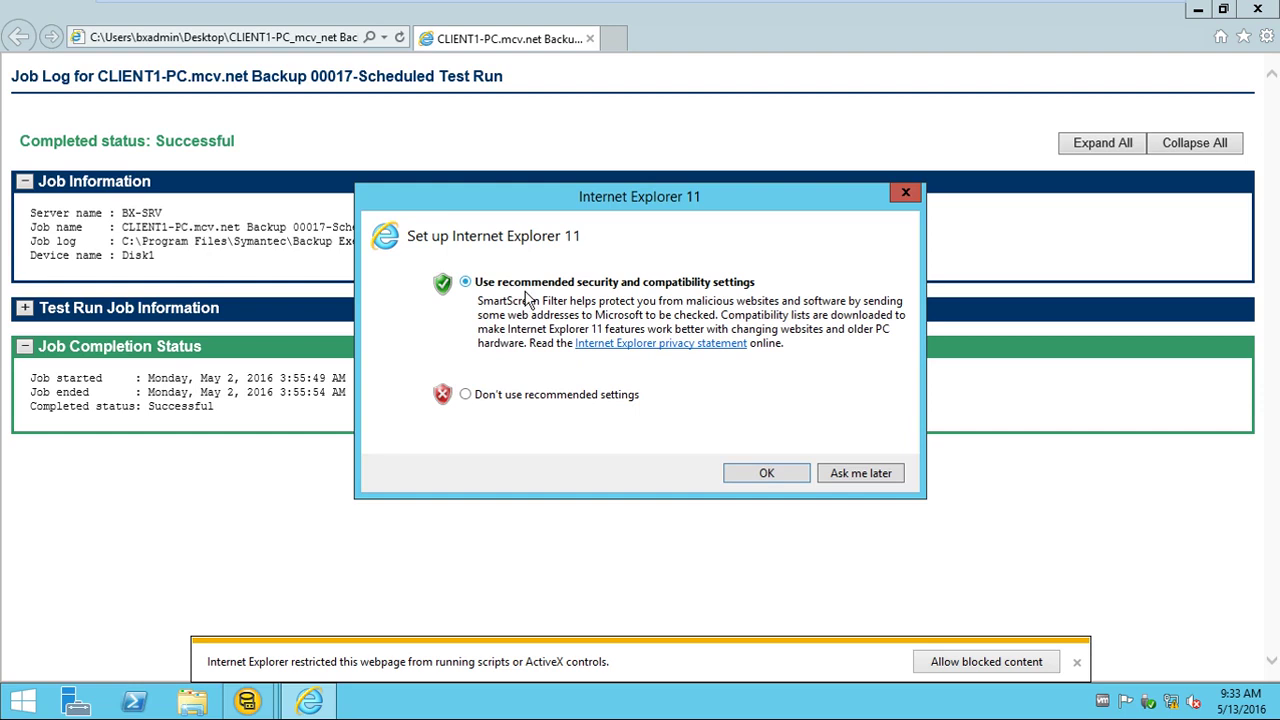
left_click(762, 473)
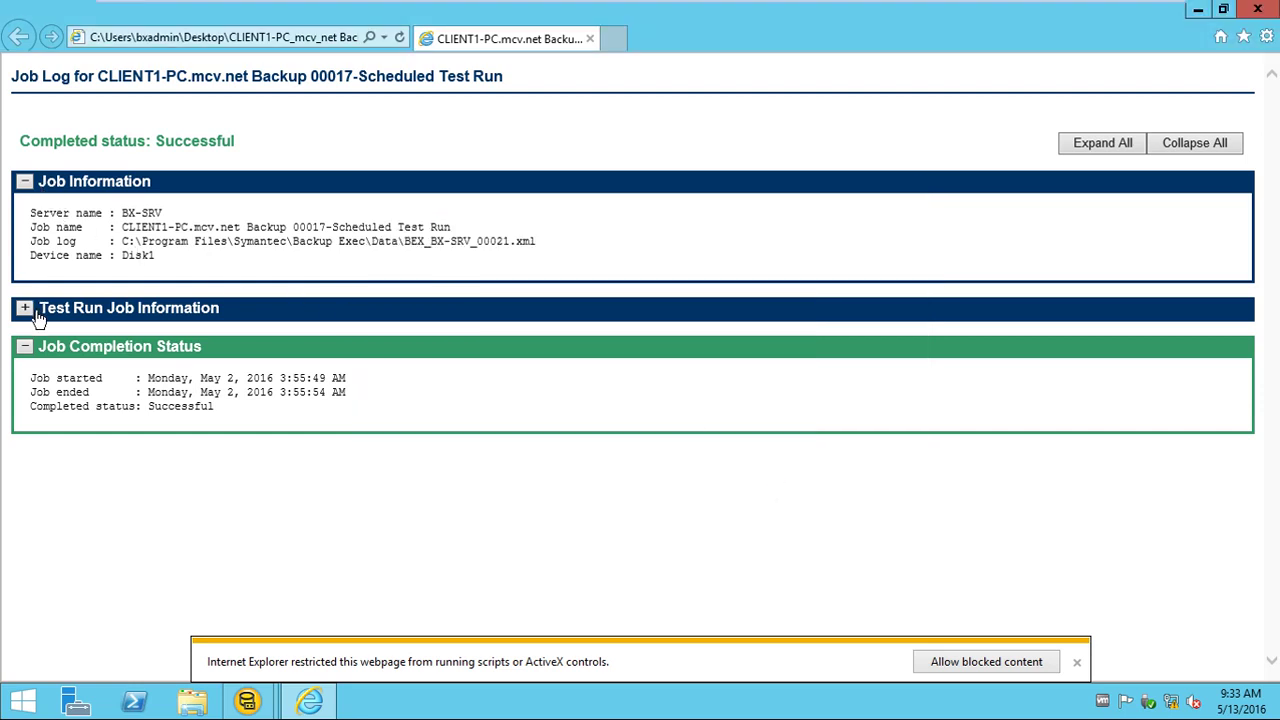
left_click(959, 662)
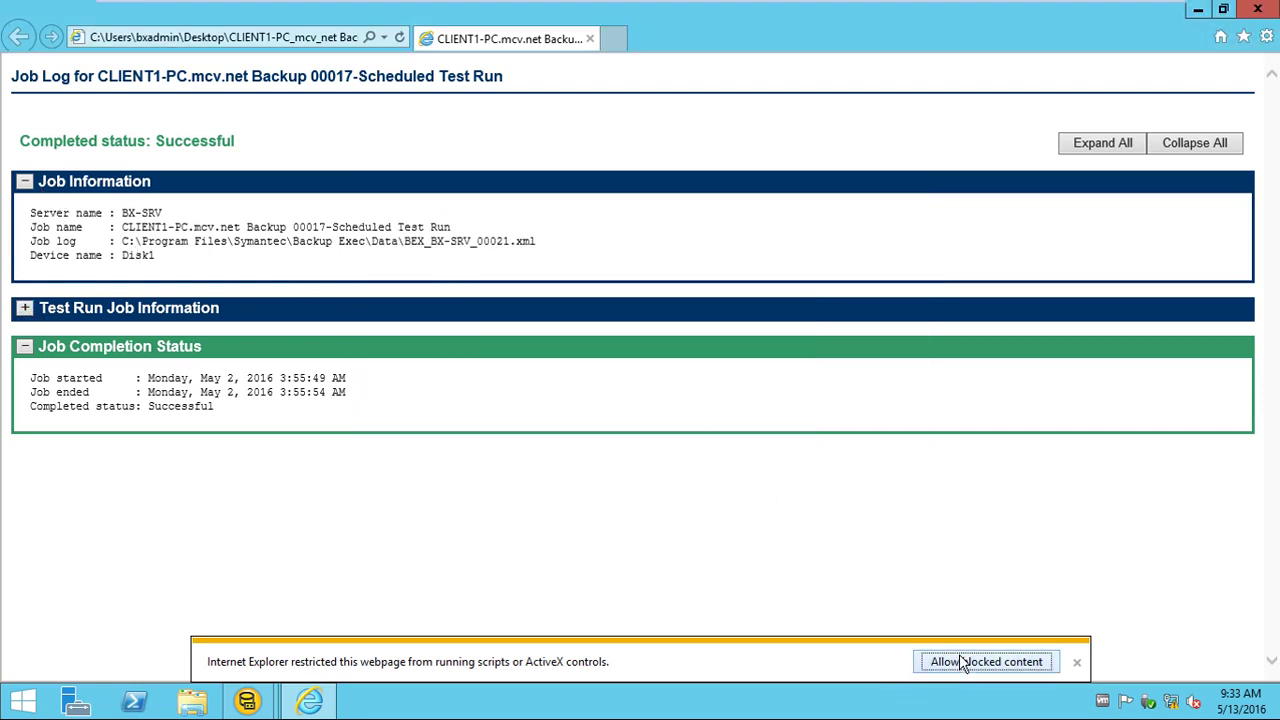
left_click(25, 310)
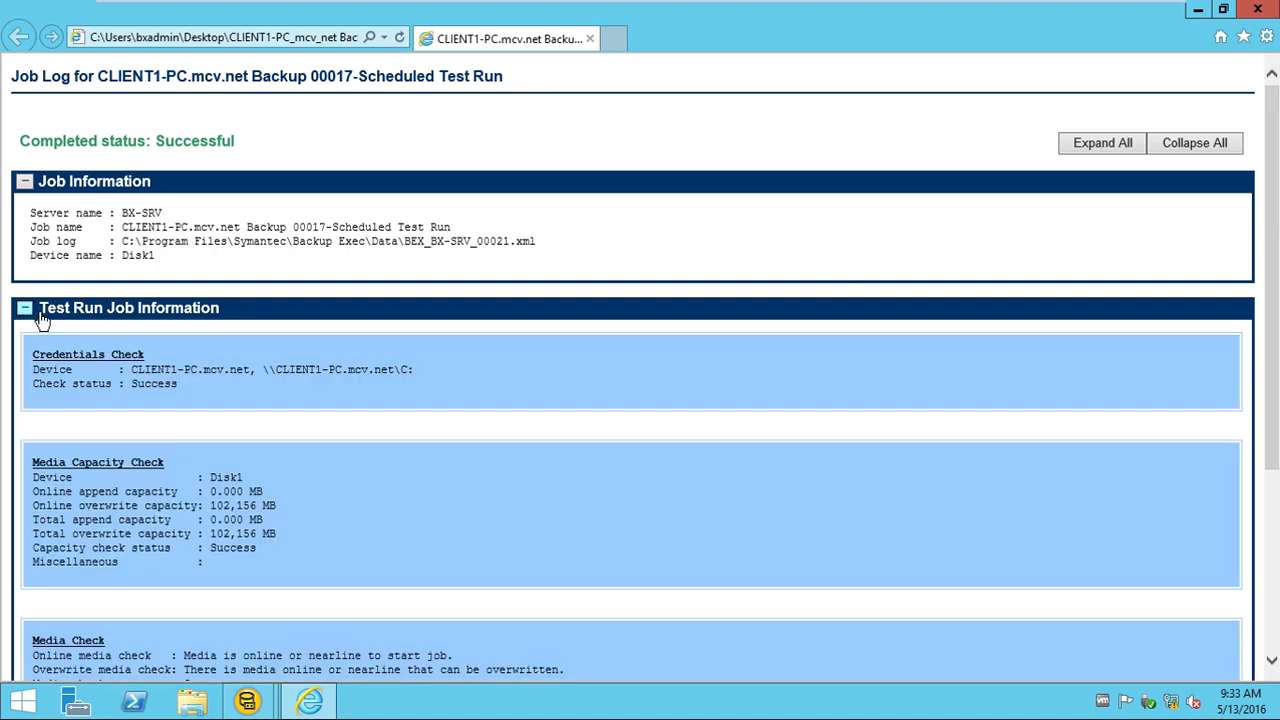
scroll(73, 325, "down", 3)
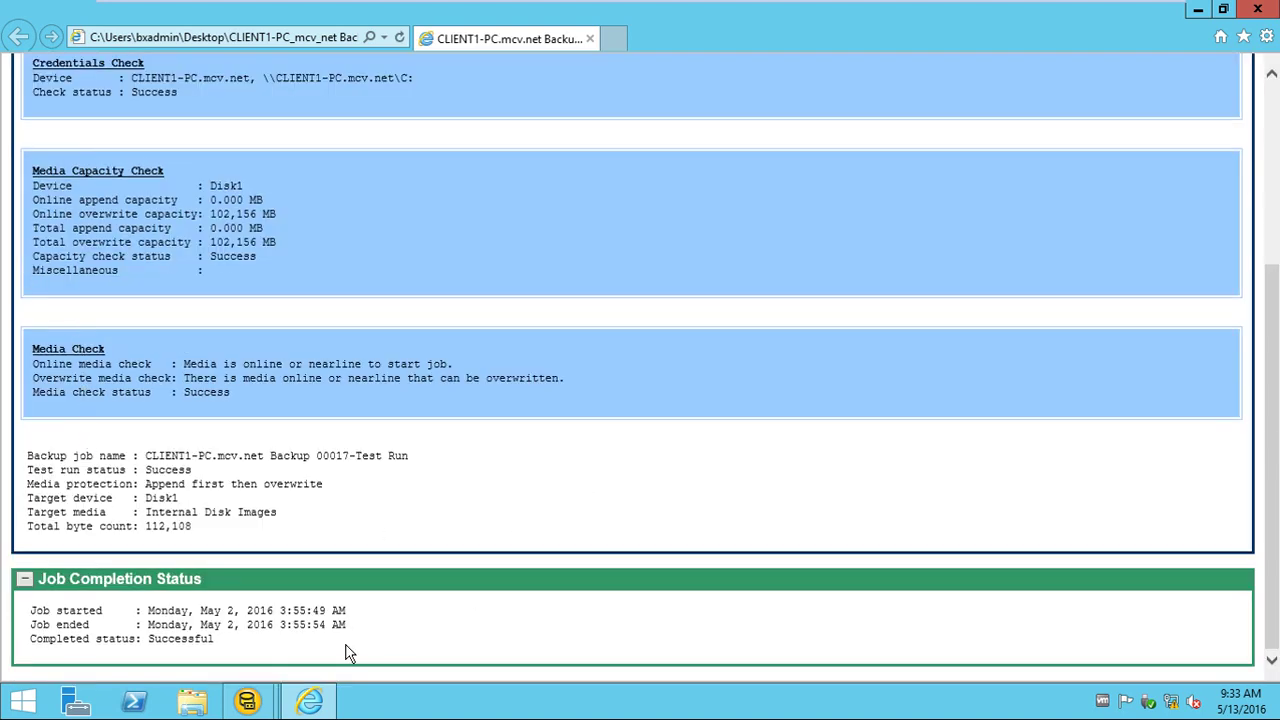
Return to Backup Exec and examine the print and find options of the open CLIENT1-PC.mcv.net Backup 00017-incre job log, closing each without using it
left_click(259, 704)
left_click(408, 626)
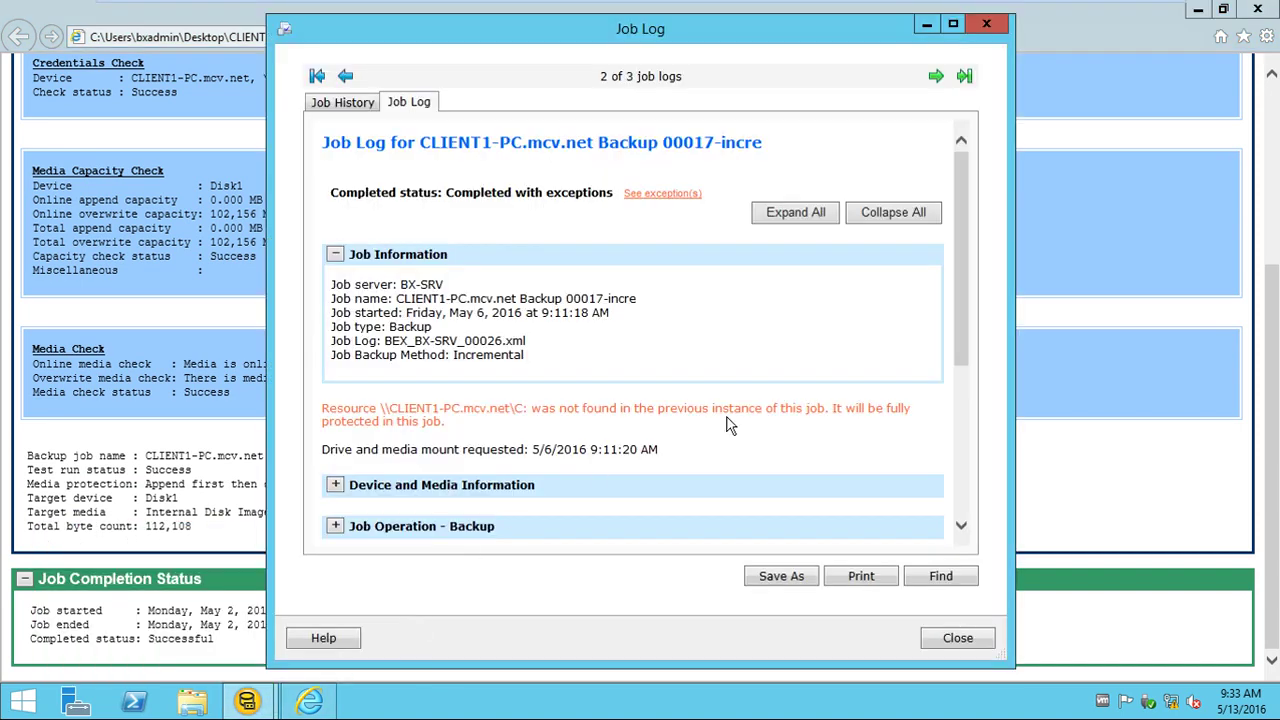
left_click(866, 580)
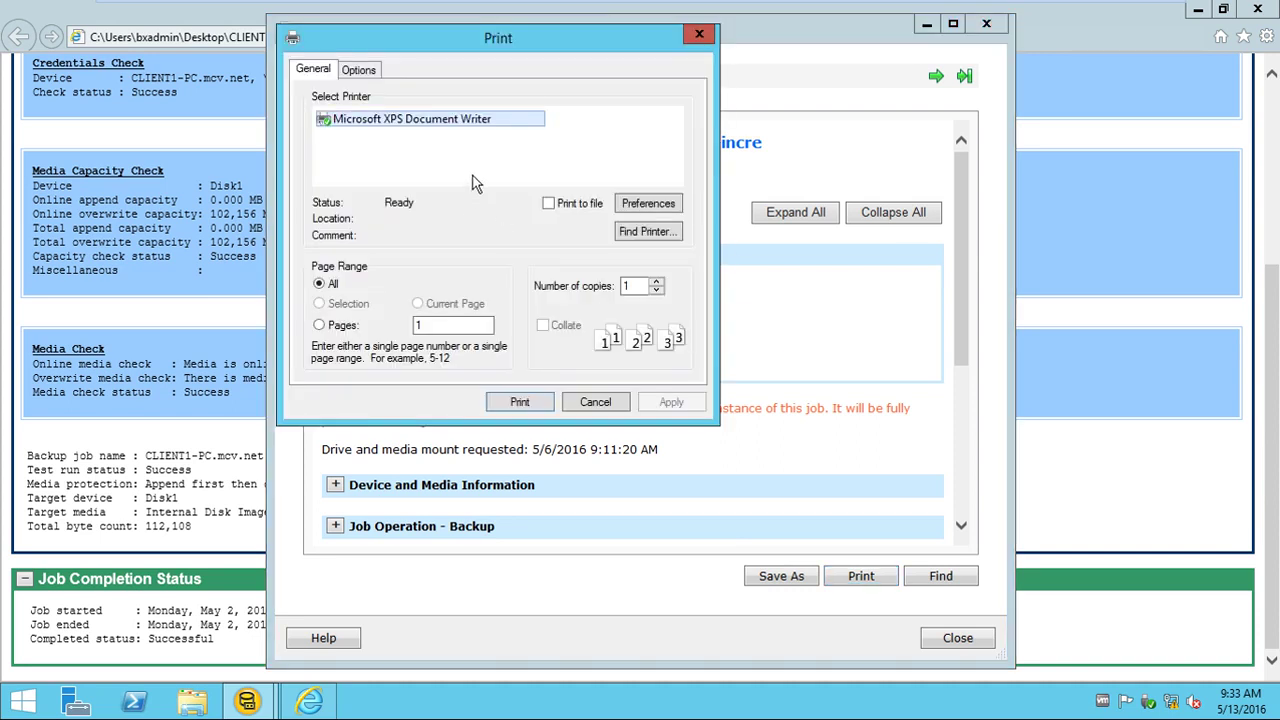
left_click(598, 402)
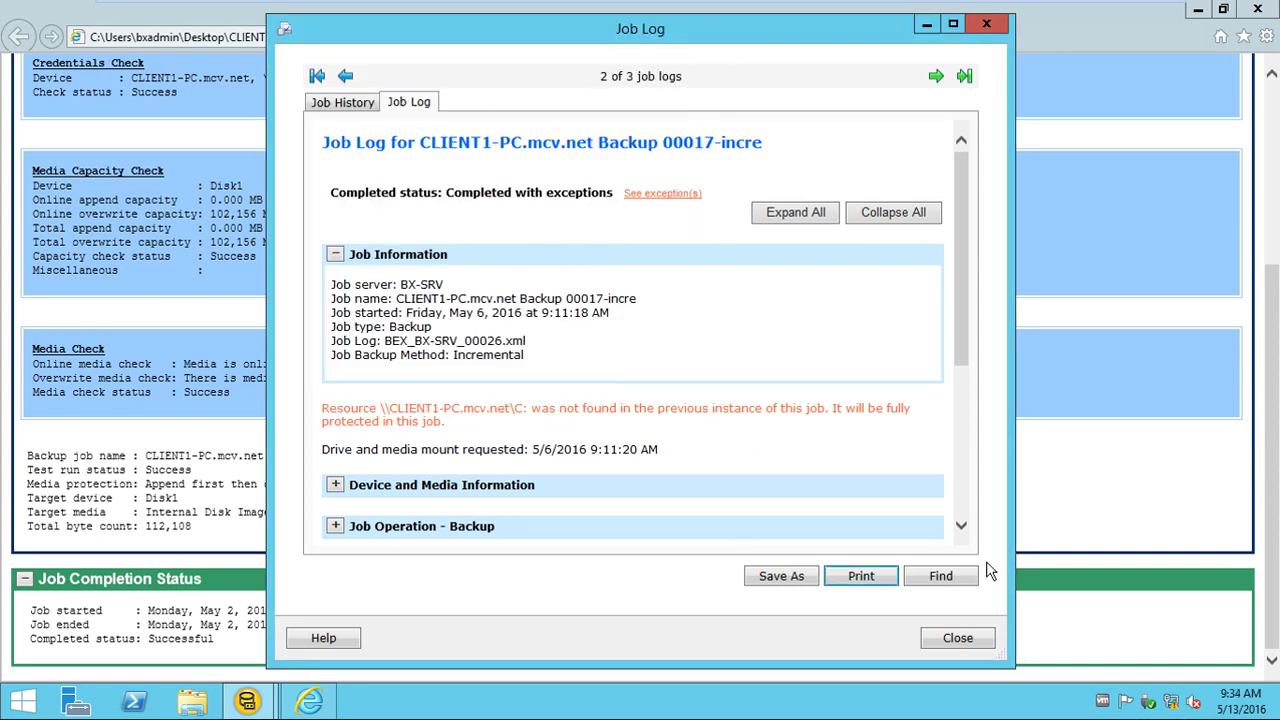
left_click(943, 577)
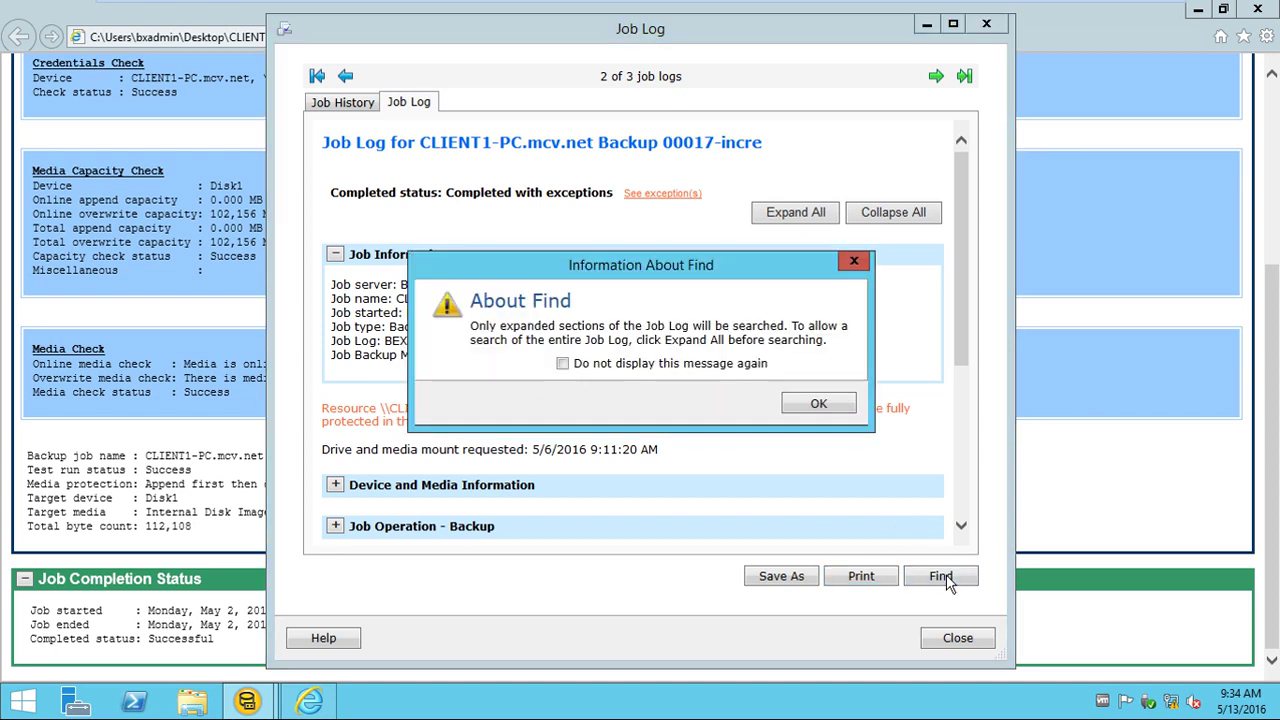
left_click(816, 405)
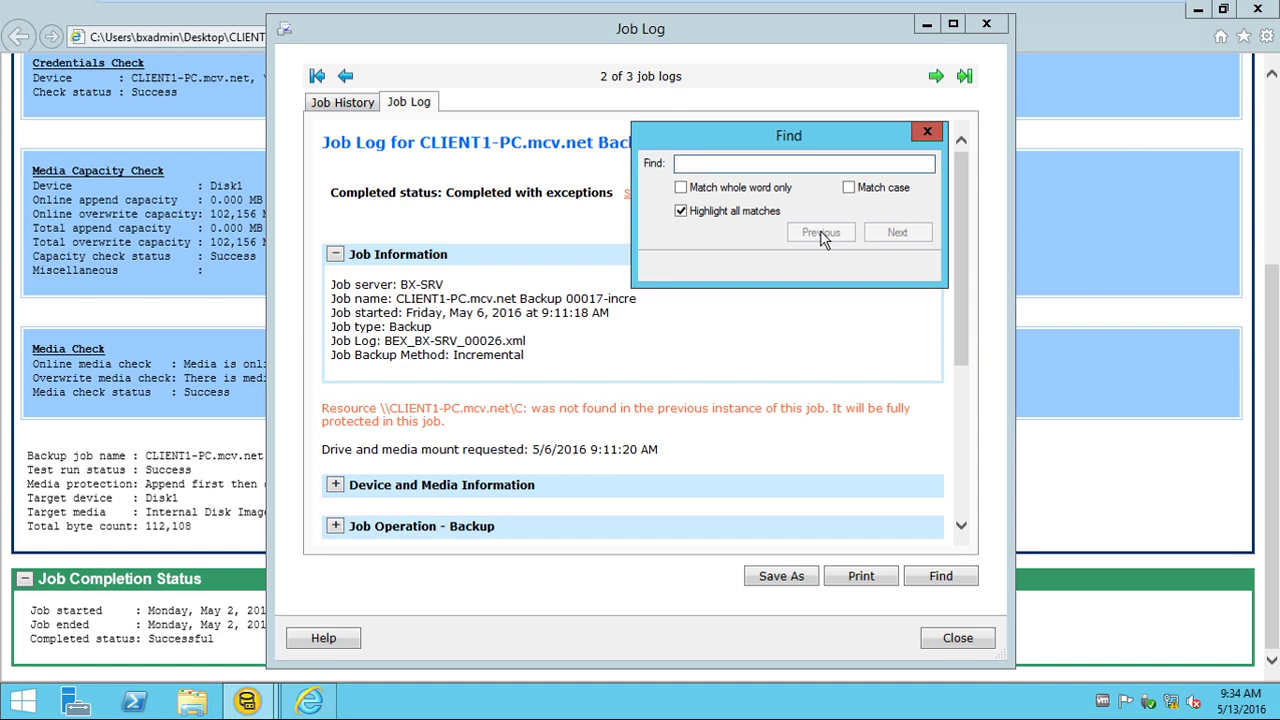
left_click(925, 132)
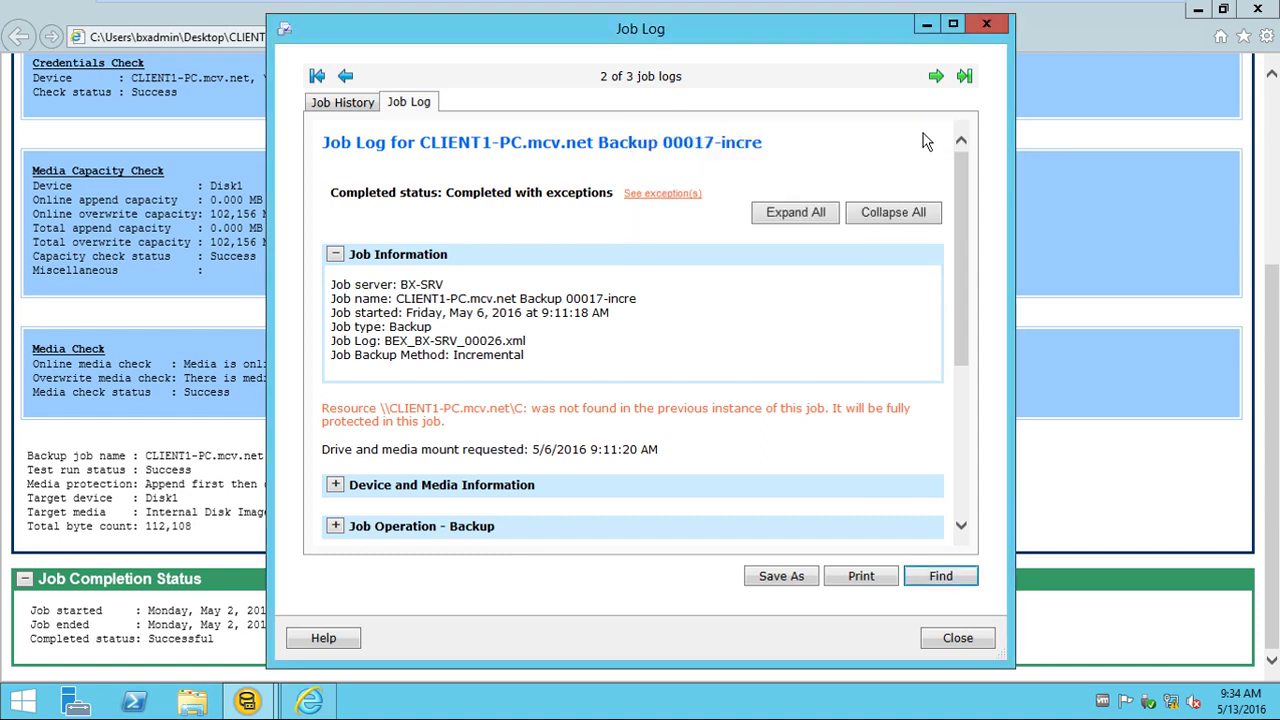
Close the job log and the browser, and select the active backup job in Job Monitor to check its status
left_click(986, 24)
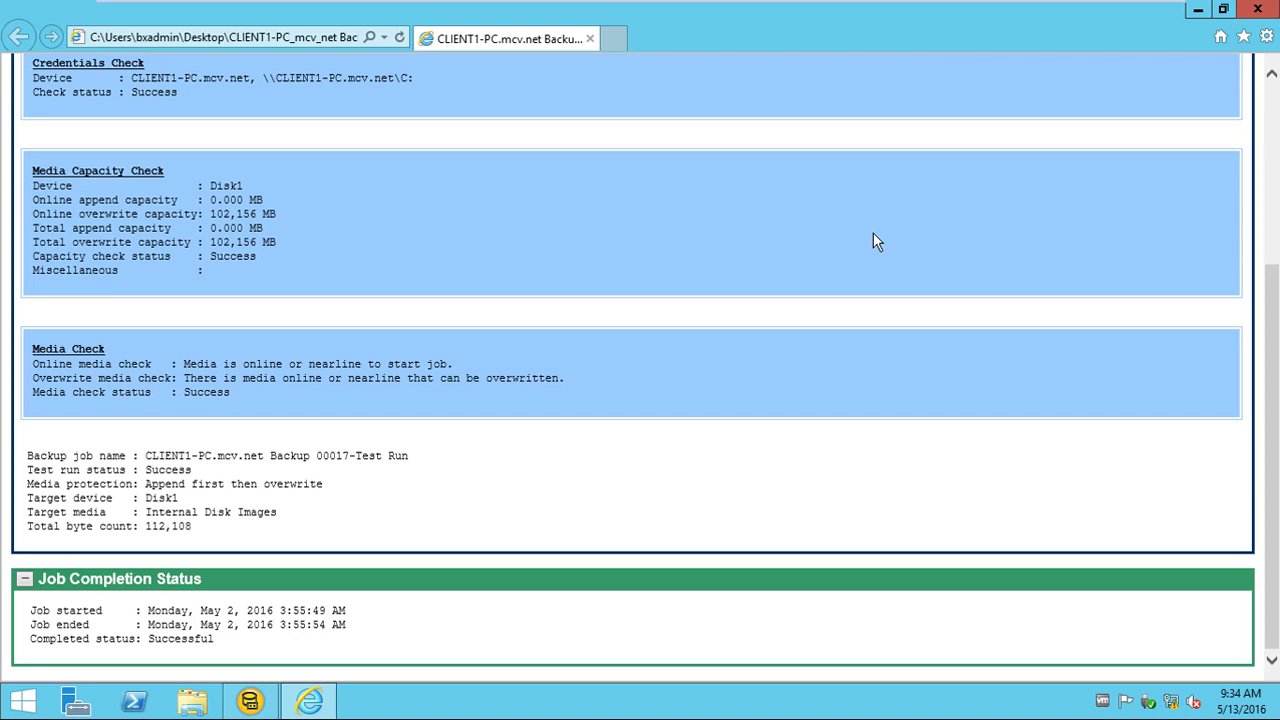
left_click(1255, 11)
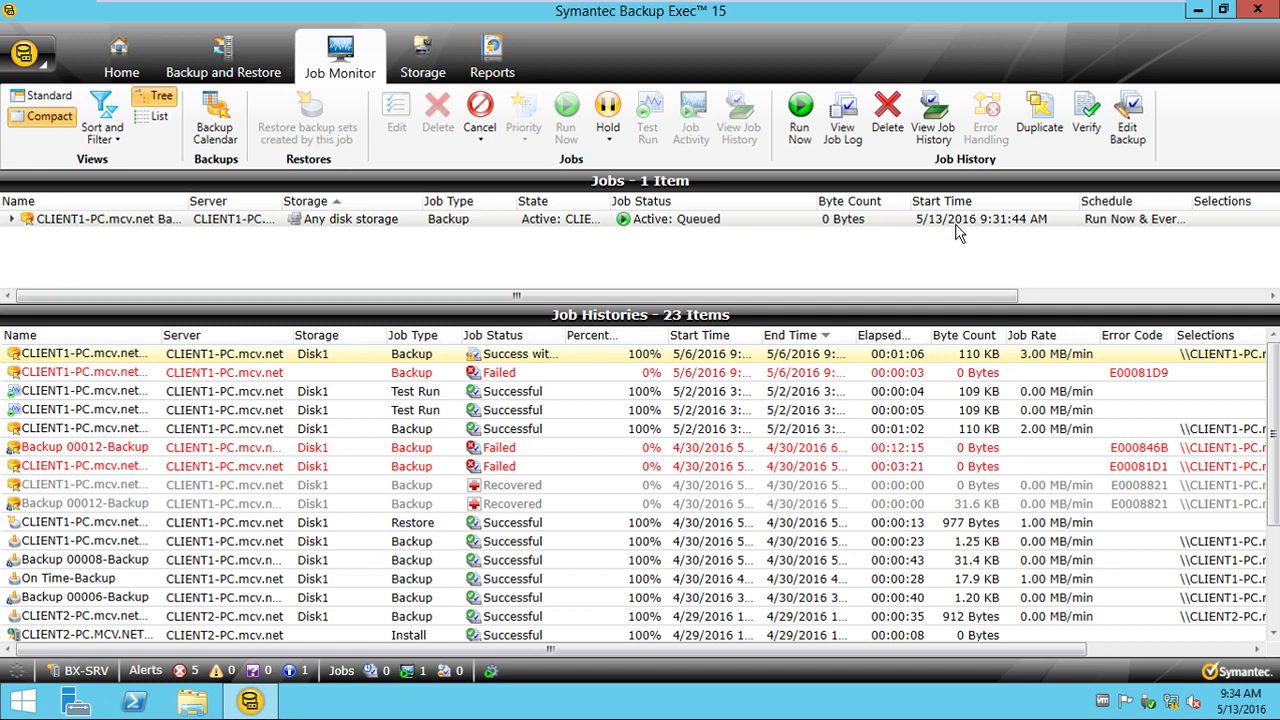
left_click(683, 222)
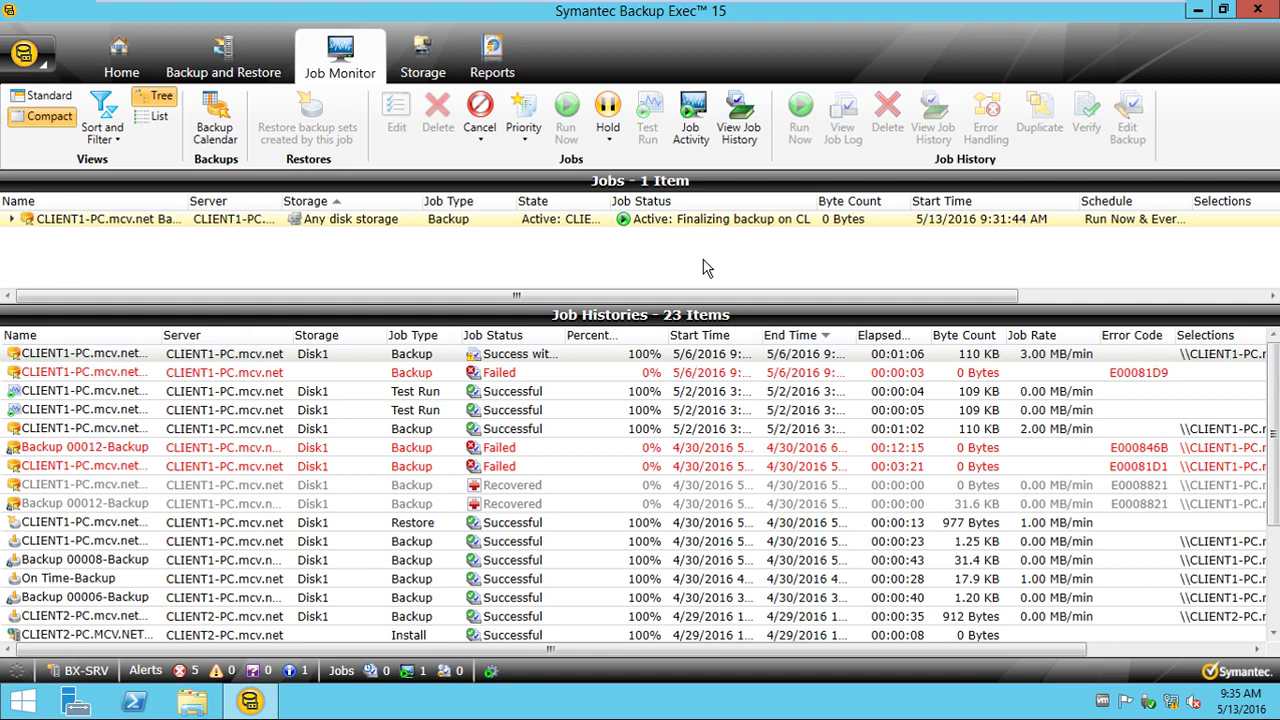
In the Backup Exec job log settings, choose summary information only and attach emailed job logs as text
left_click(35, 62)
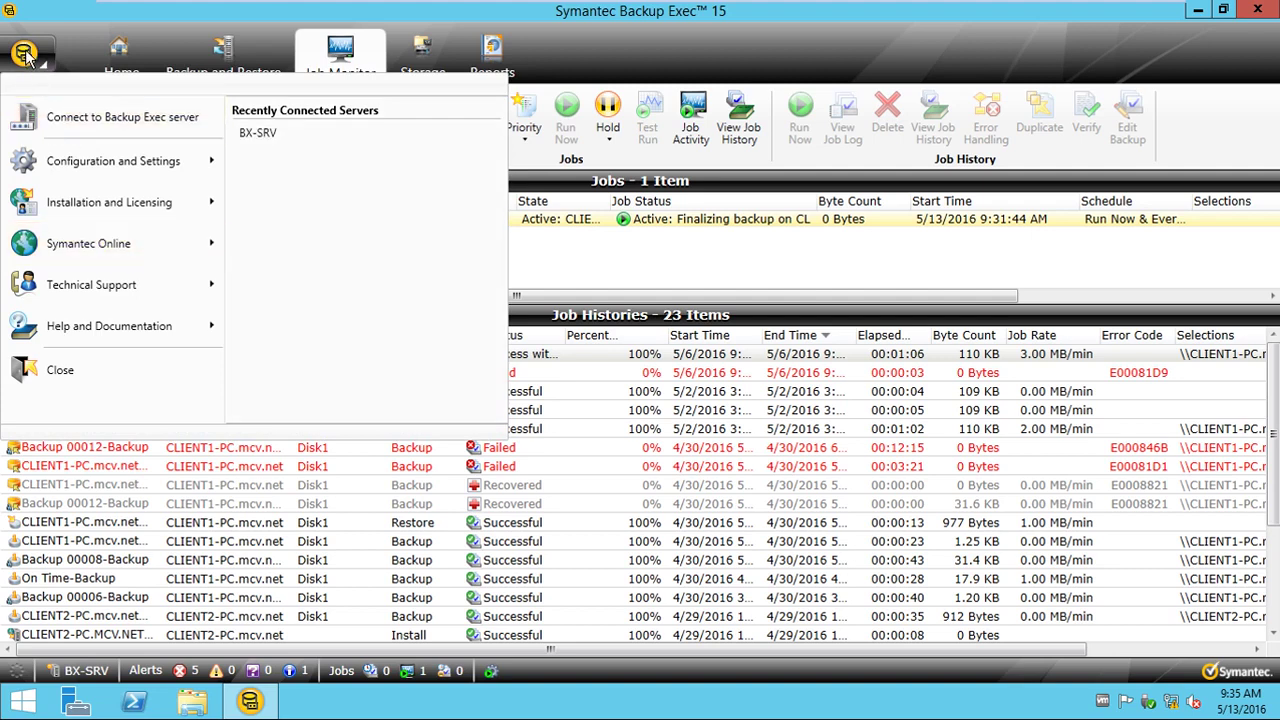
mouse_move(88, 168)
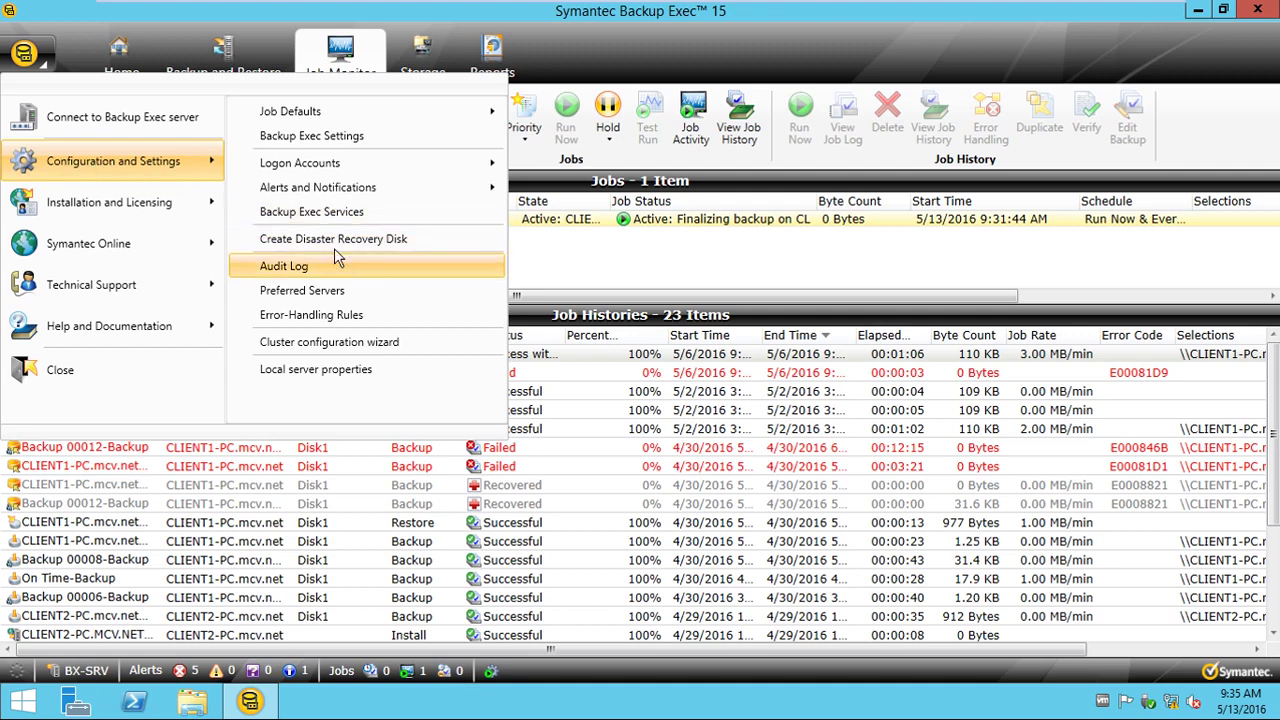
left_click(352, 138)
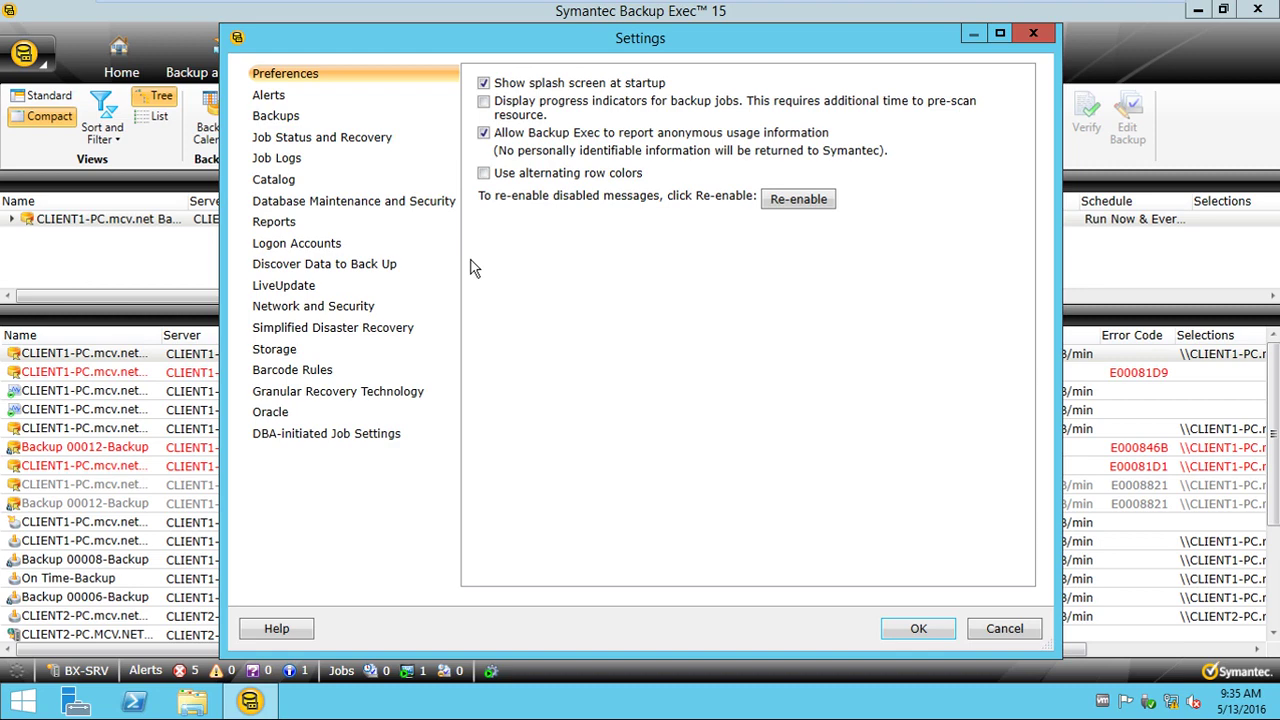
left_click(270, 160)
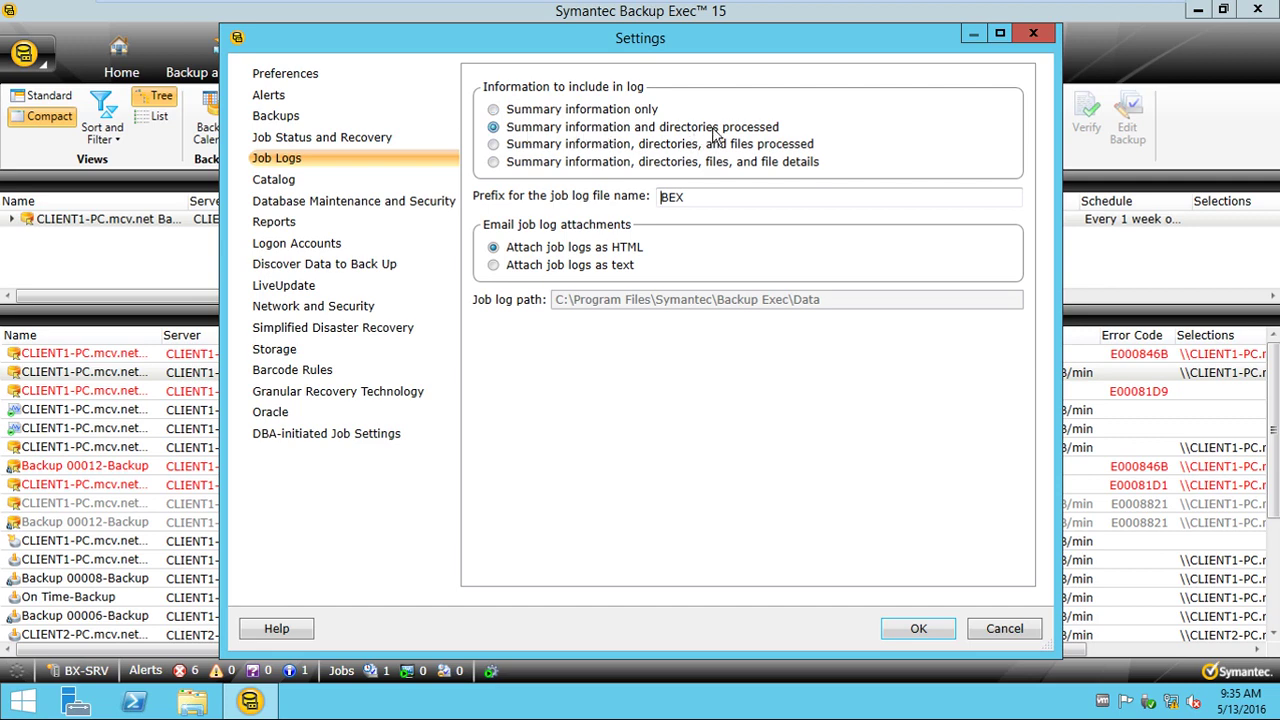
left_click(580, 148)
left_click(634, 170)
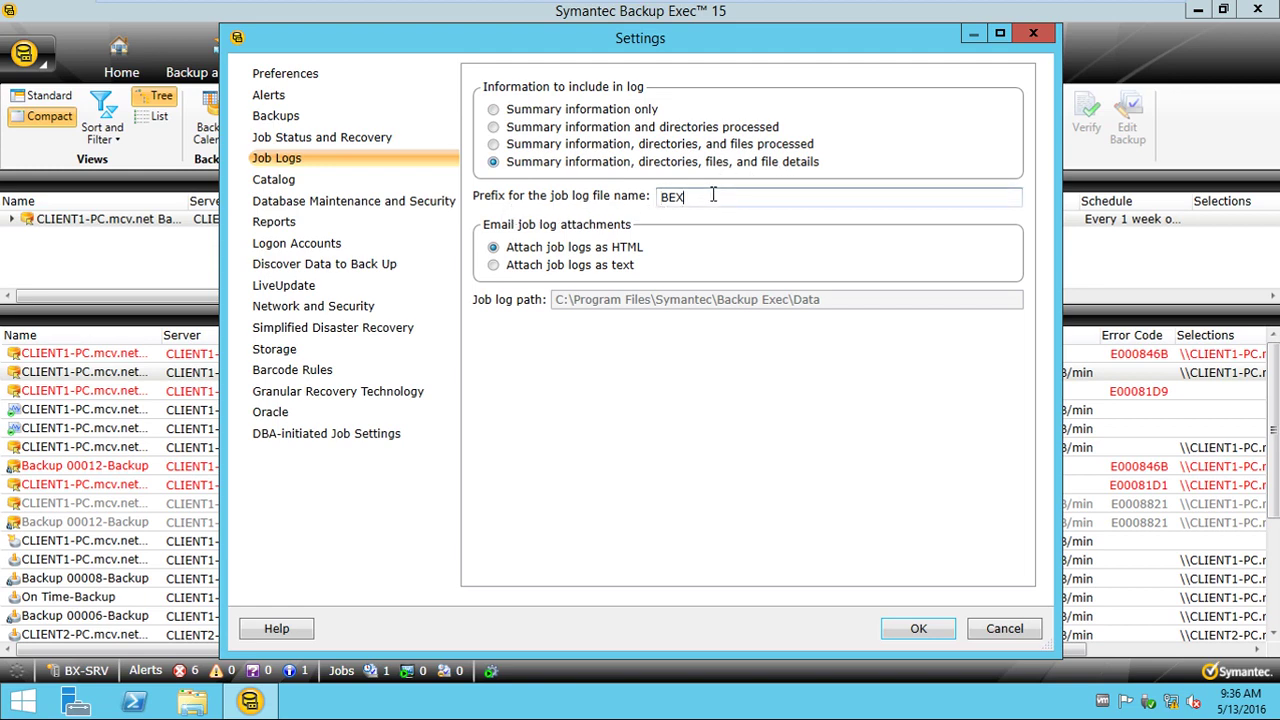
left_click_drag(717, 197, 650, 200)
left_click(549, 112)
left_click_drag(721, 197, 610, 205)
left_click(622, 266)
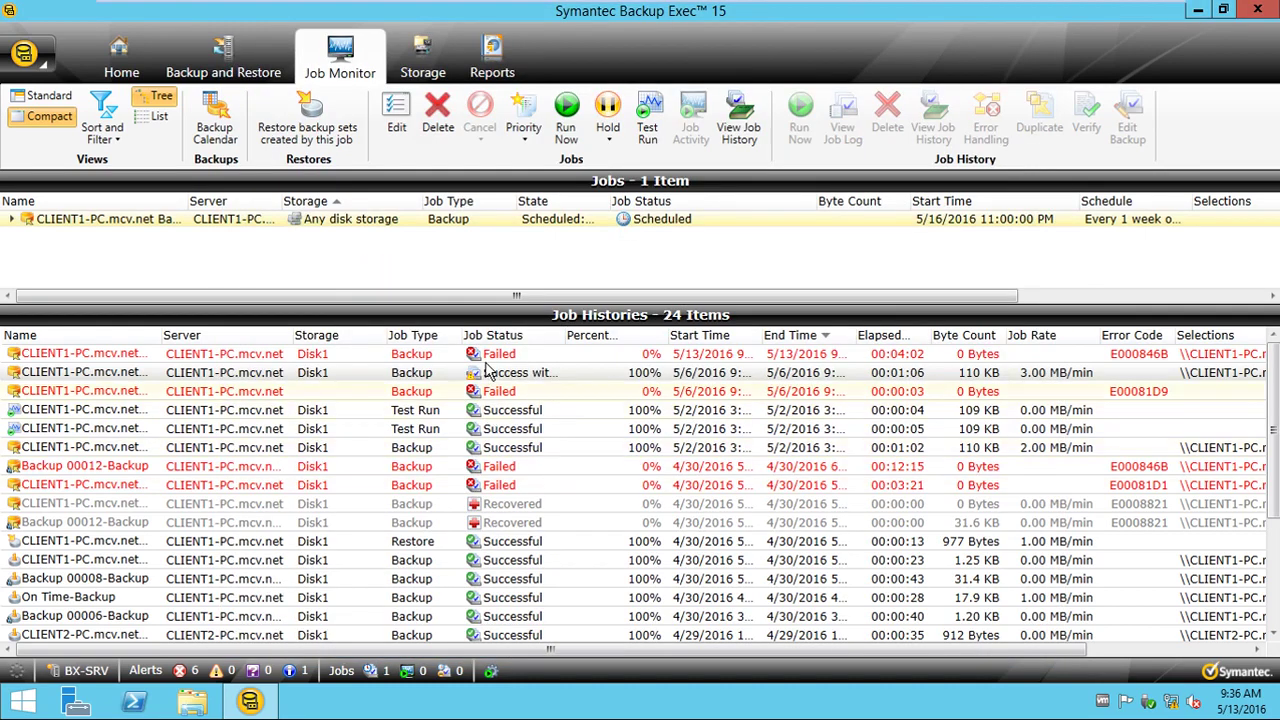
Save the job log of the topmost failed backup history entry to the Desktop as the text file Job Log BEX_BX-SRV_00029_xml
right_click(489, 361)
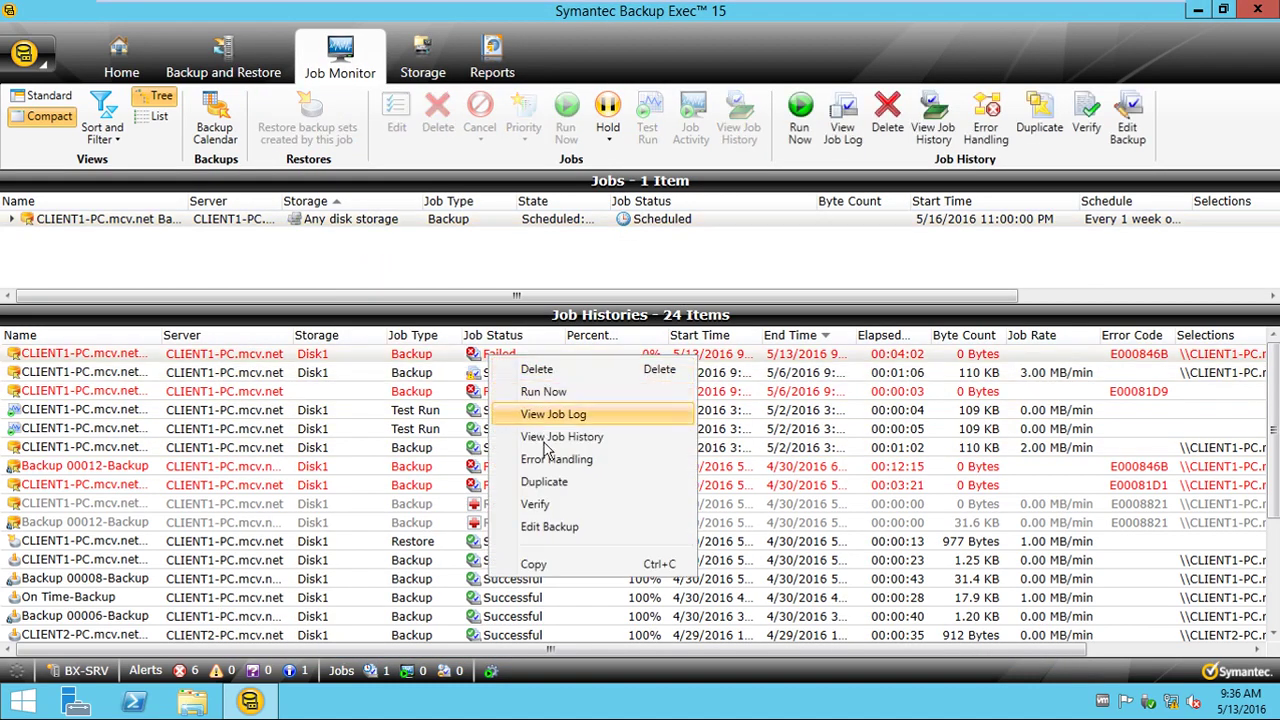
left_click(595, 437)
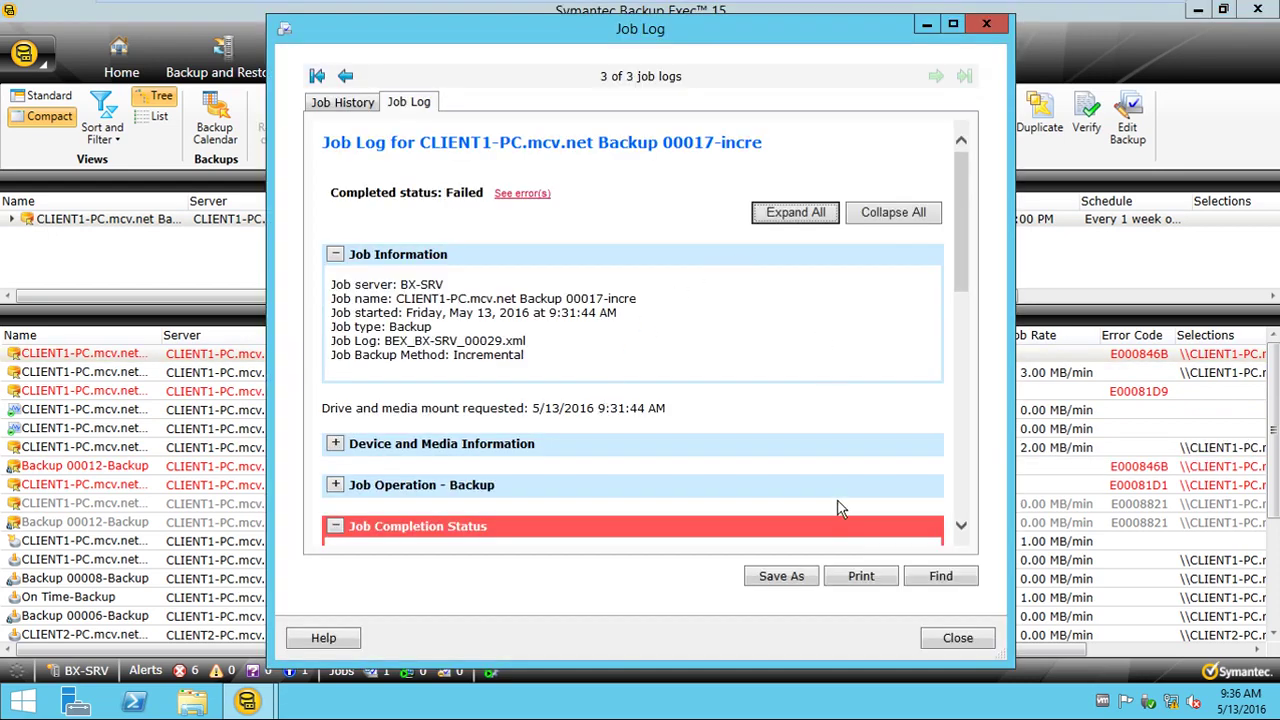
left_click(781, 576)
left_click(590, 420)
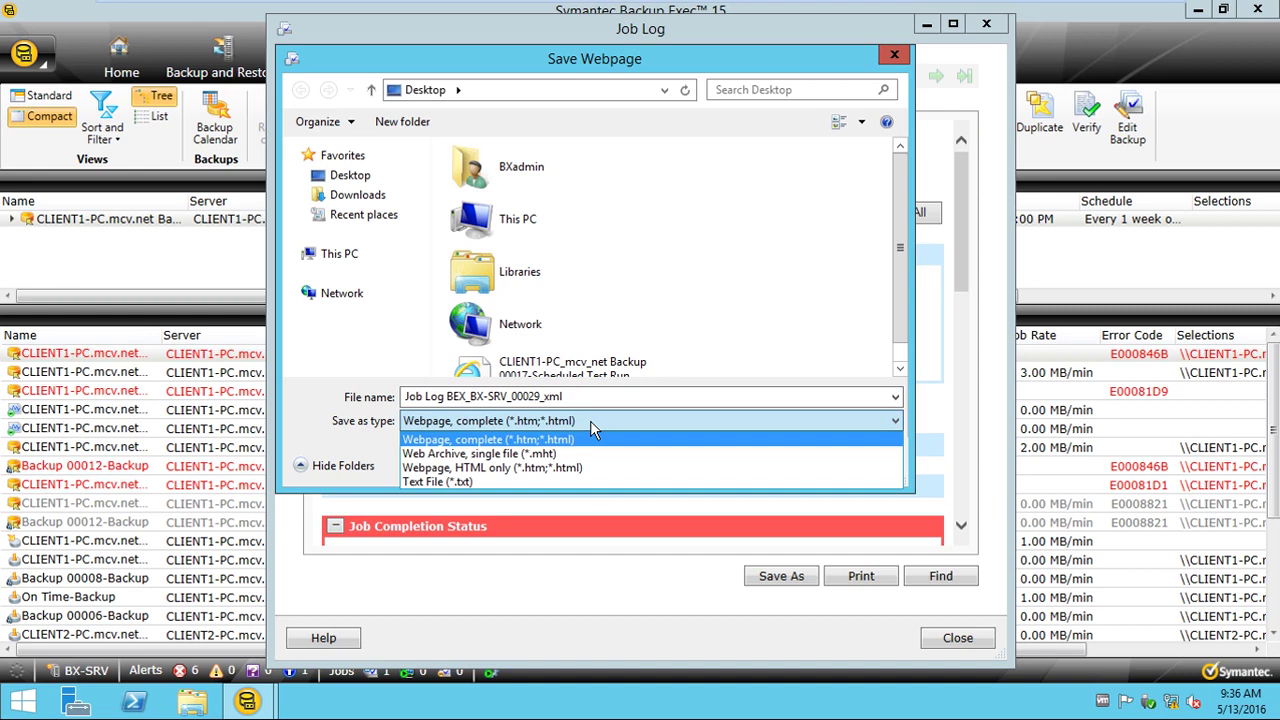
left_click(504, 481)
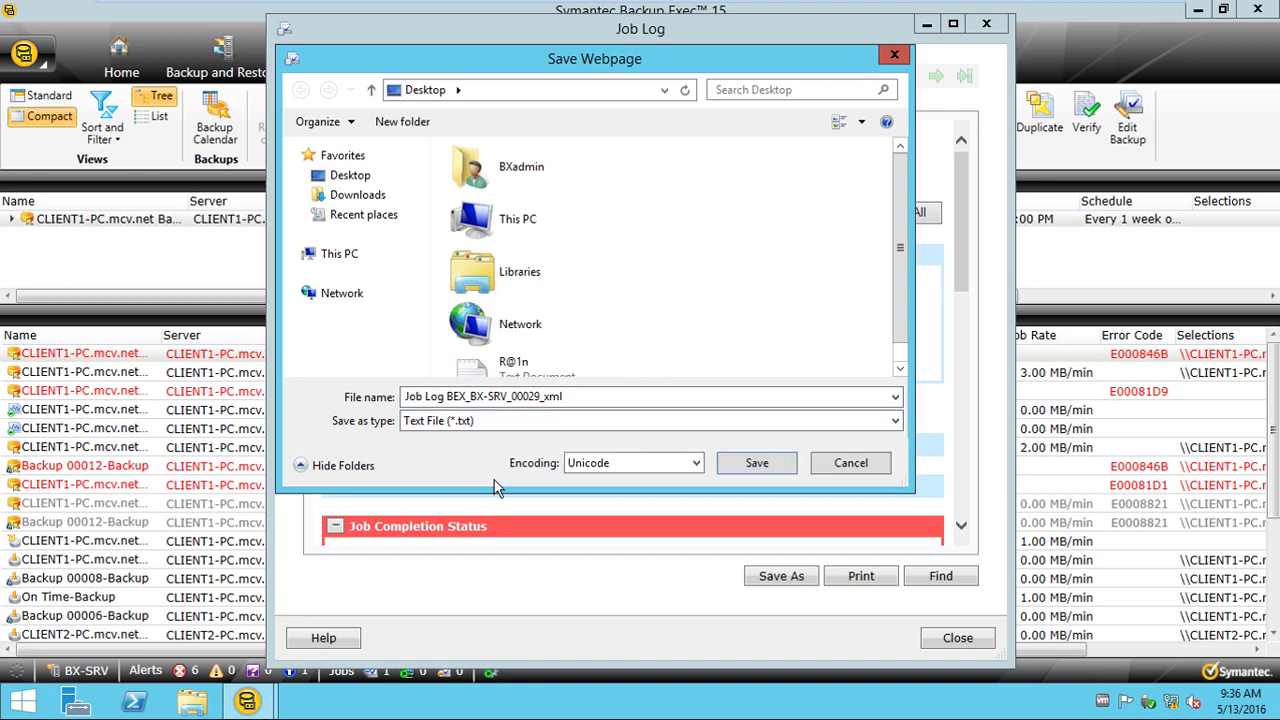
left_click(754, 466)
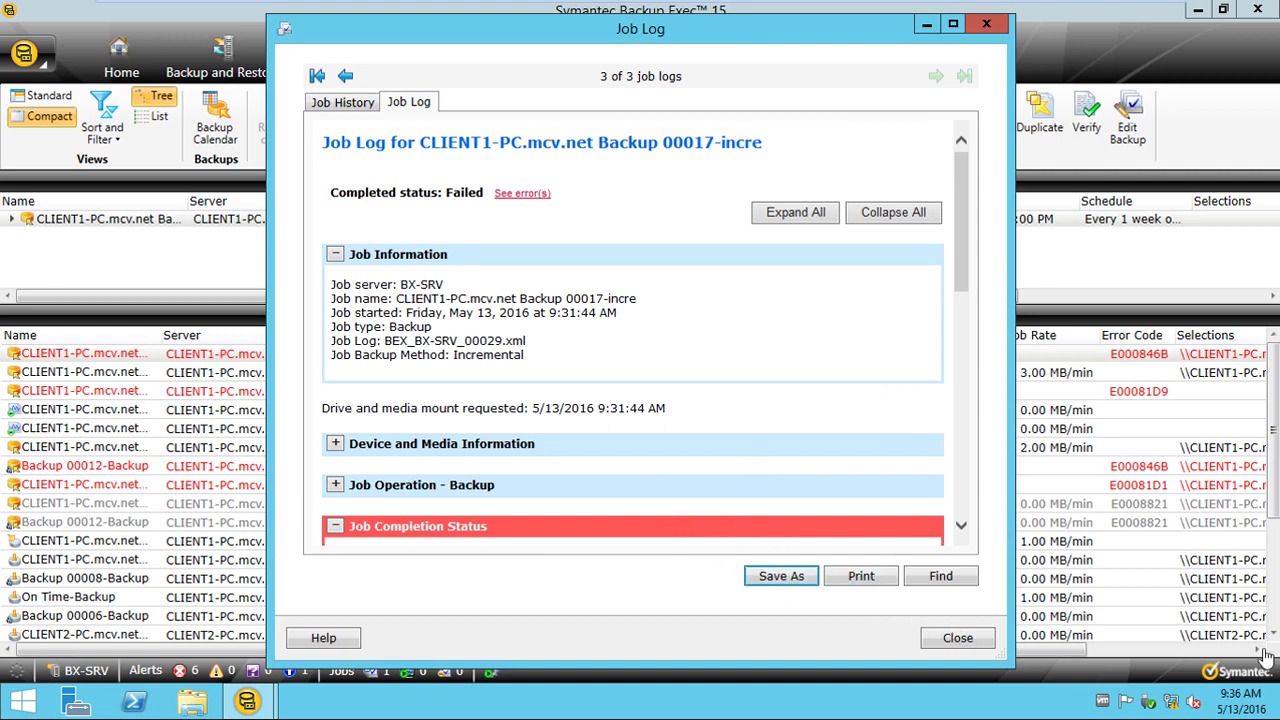
Close the job log and minimize Backup Exec to show the files on the desktop
mouse_move(1276, 710)
left_click(950, 640)
left_click(1197, 10)
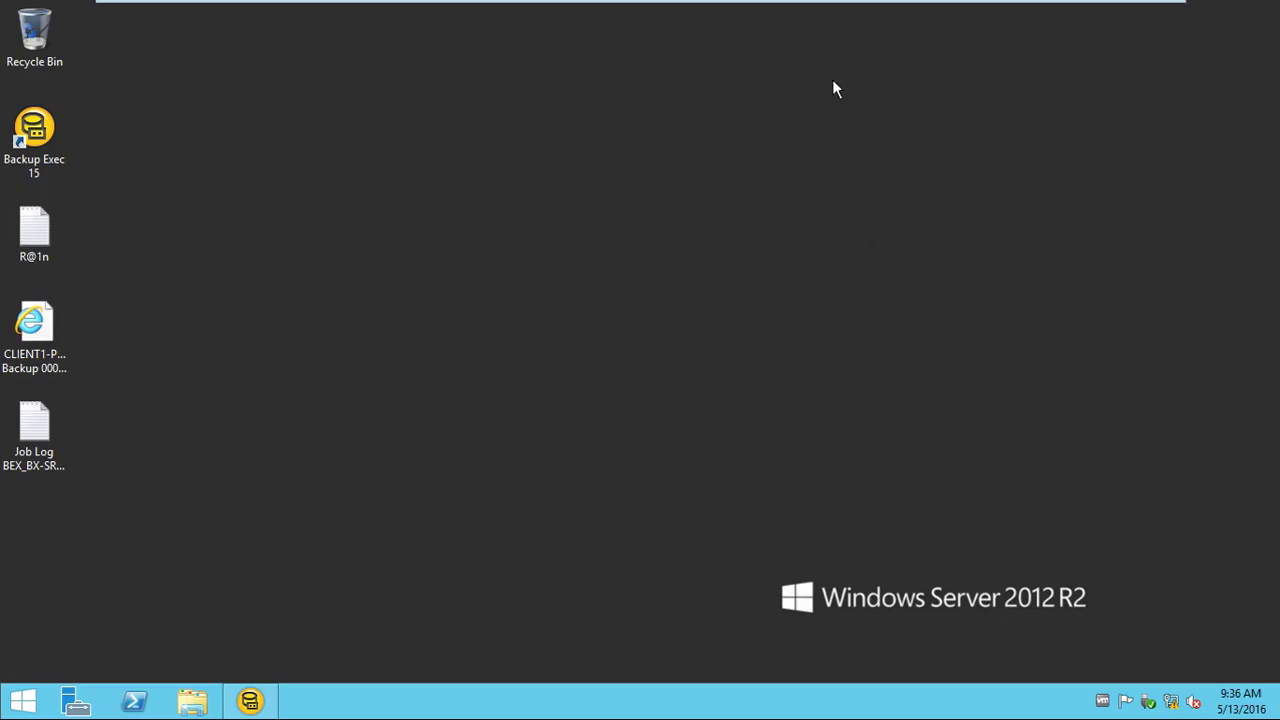
Read through the saved Job Log text file on the desktop, close its windows and return to Backup Exec
double_click(49, 433)
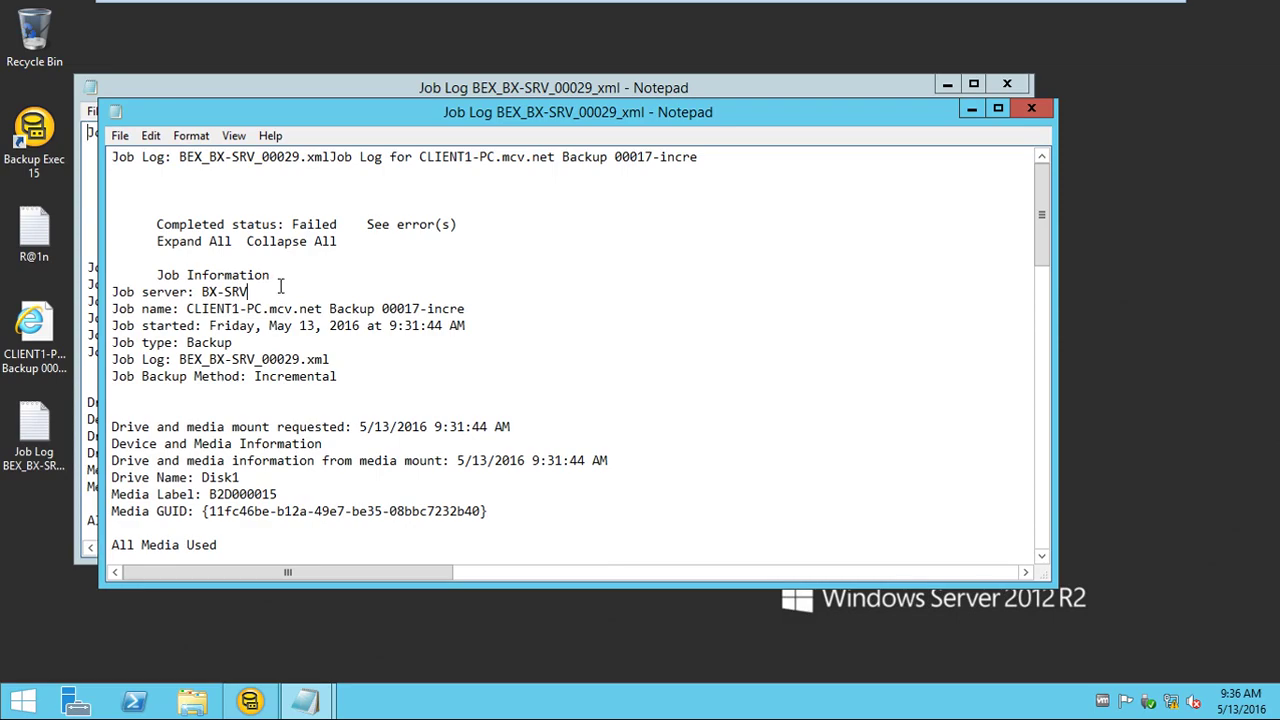
scroll(280, 285, "down", 9)
scroll(280, 285, "down", 12)
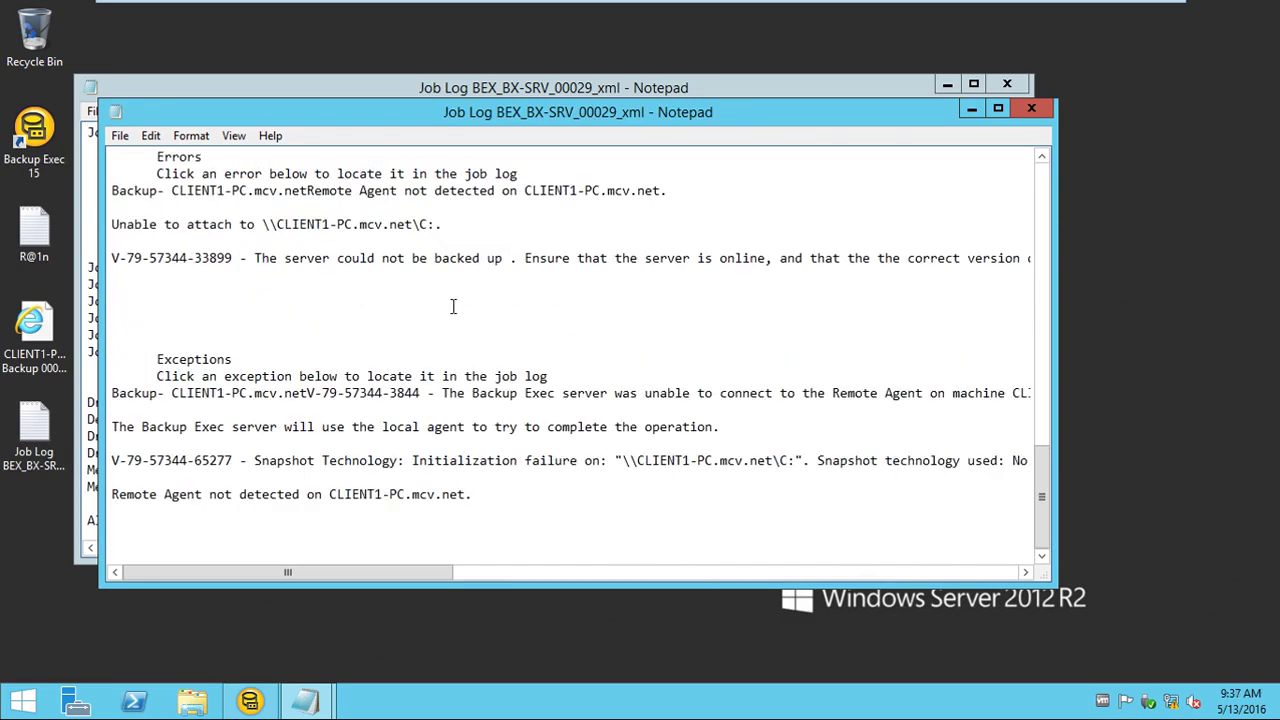
scroll(567, 284, "up", 20)
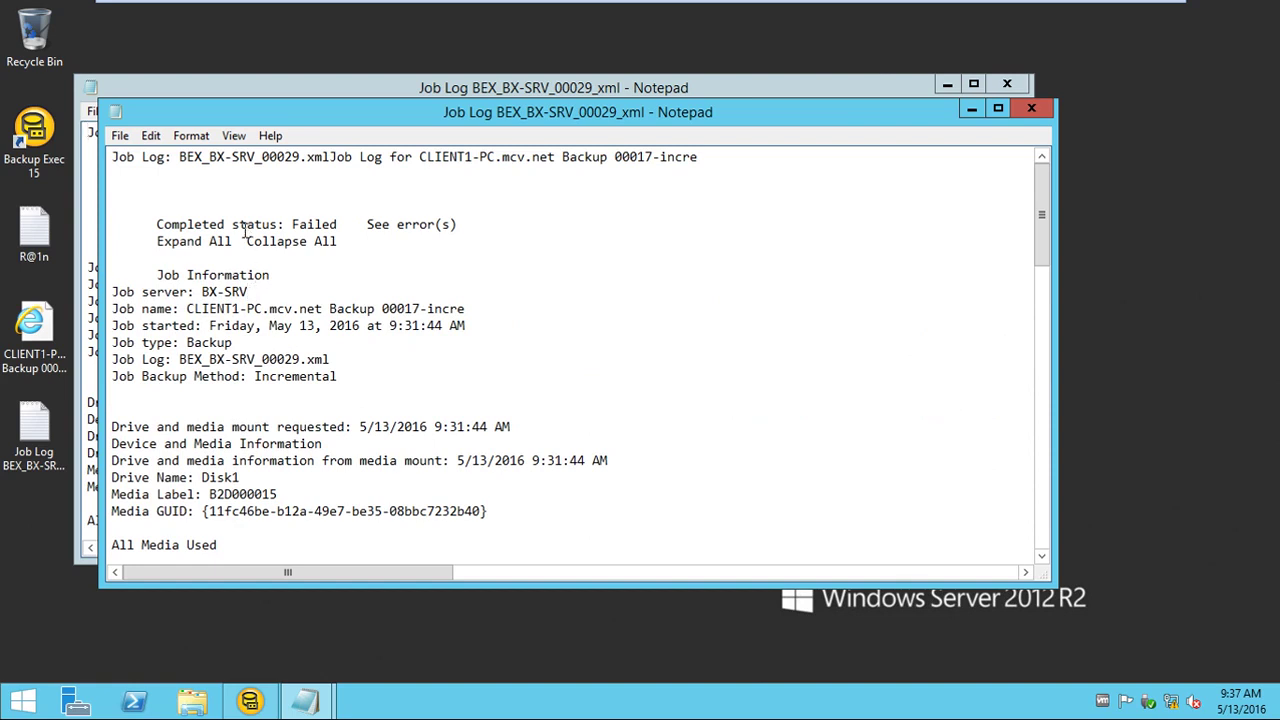
left_click_drag(143, 222, 245, 479)
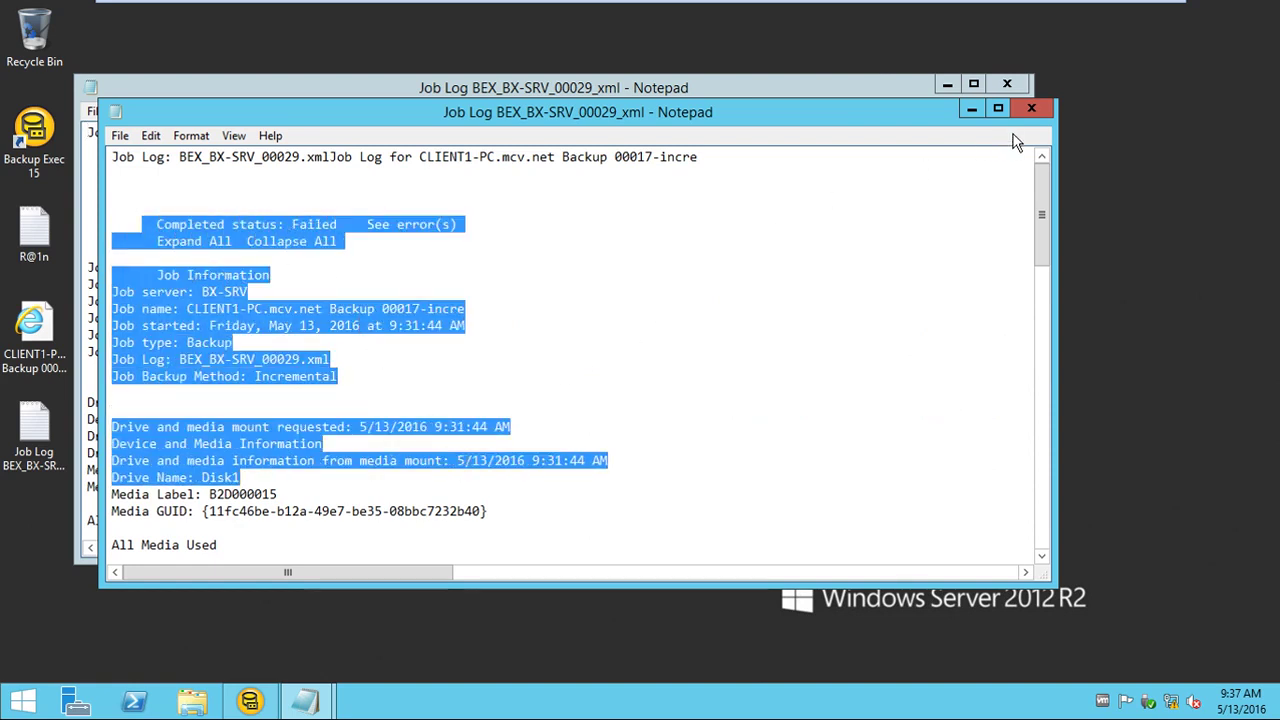
left_click(1033, 110)
left_click(1007, 84)
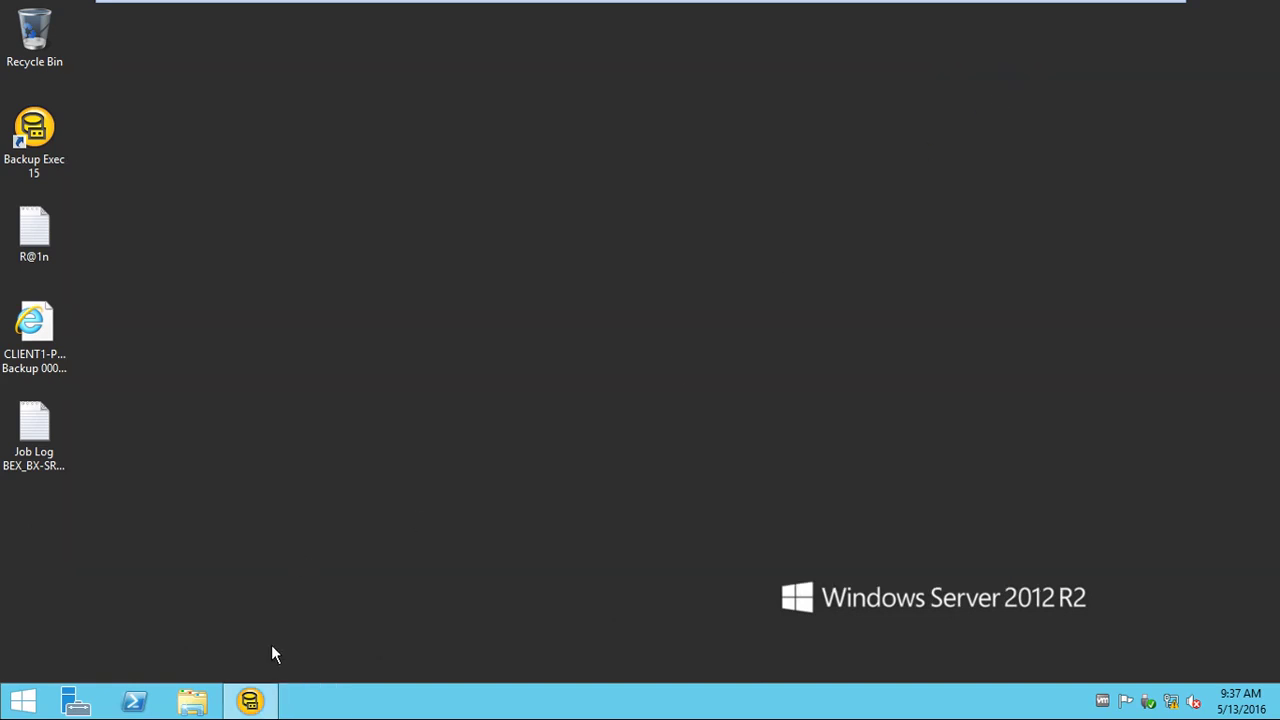
left_click(250, 700)
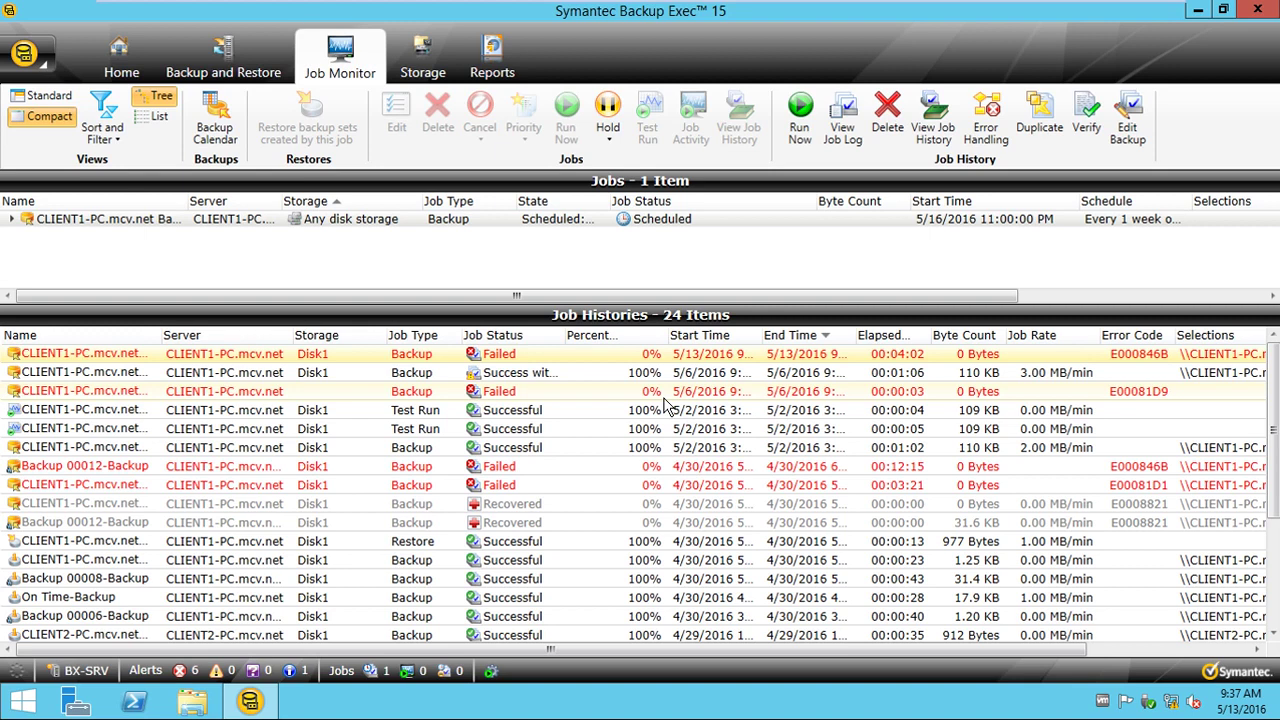
mouse_move(966, 4)
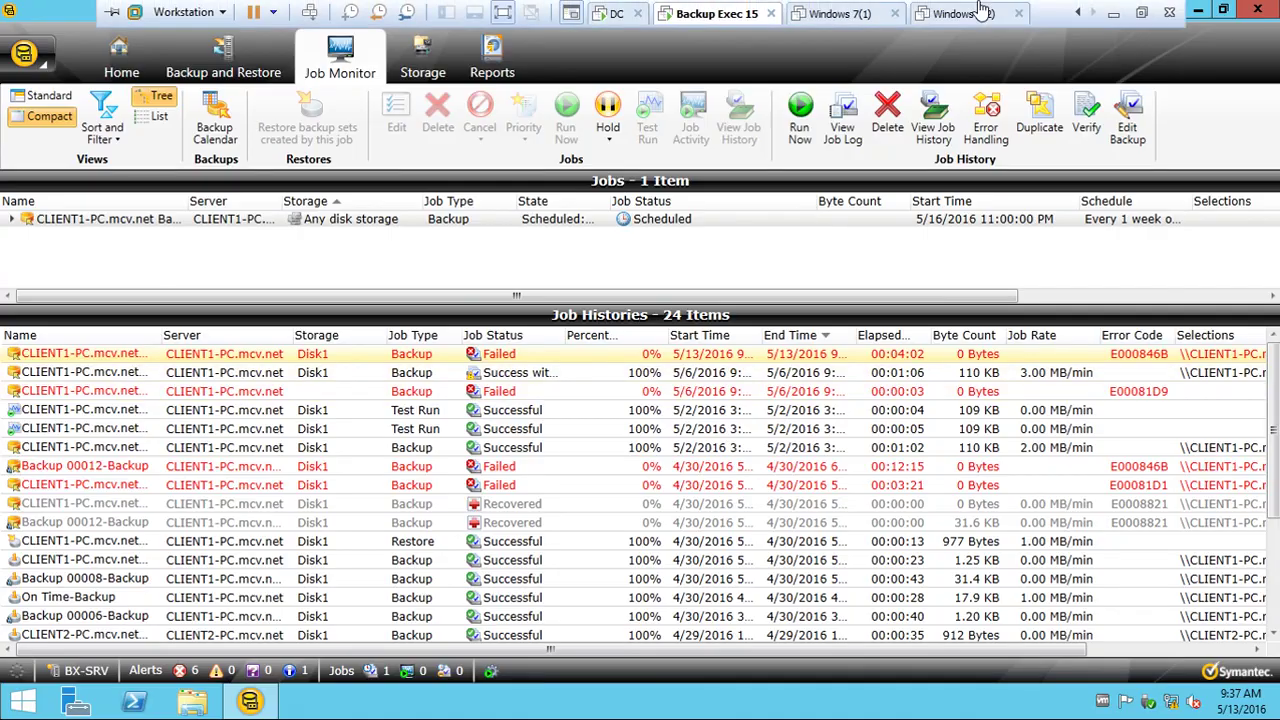
left_click(1117, 13)
left_click(424, 700)
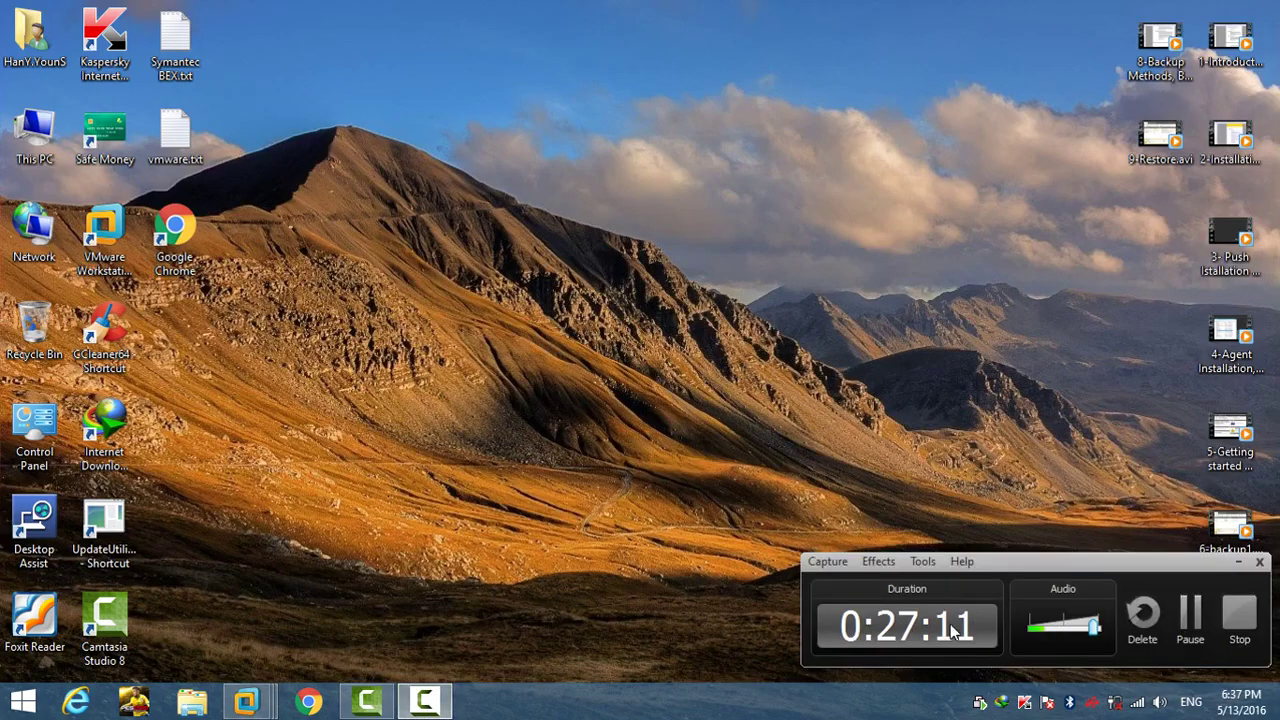
left_click(1188, 615)
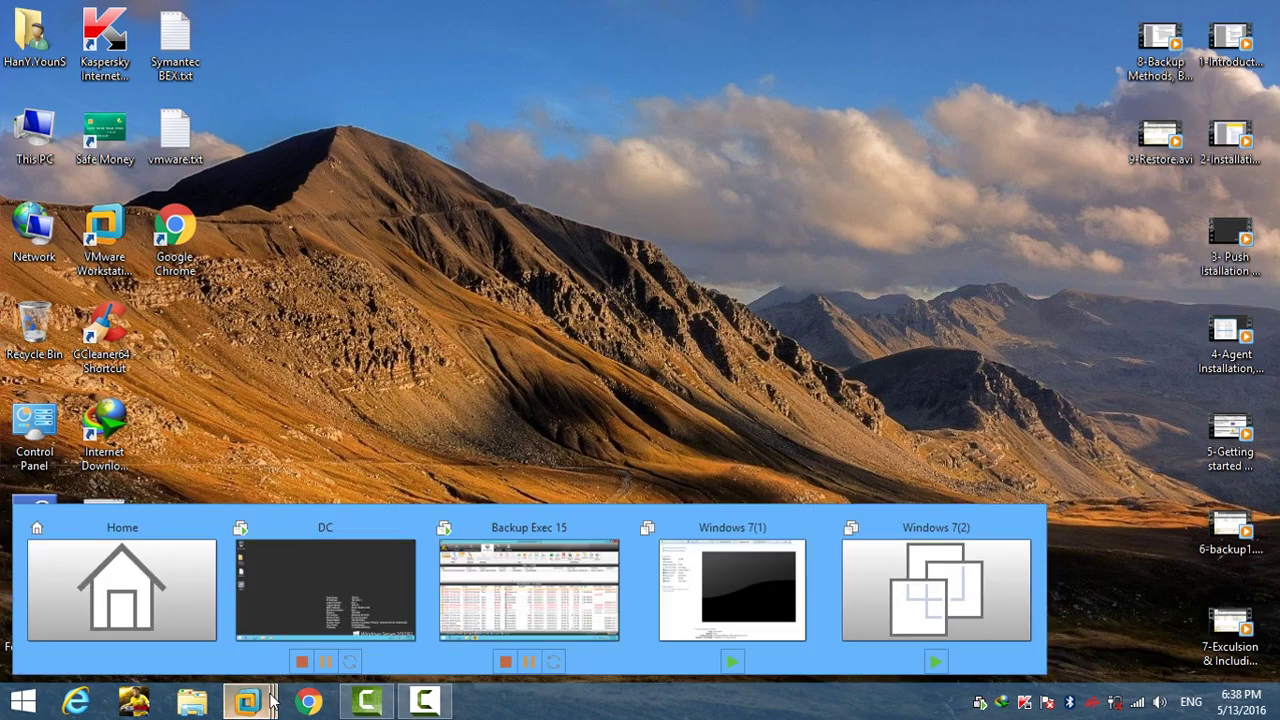
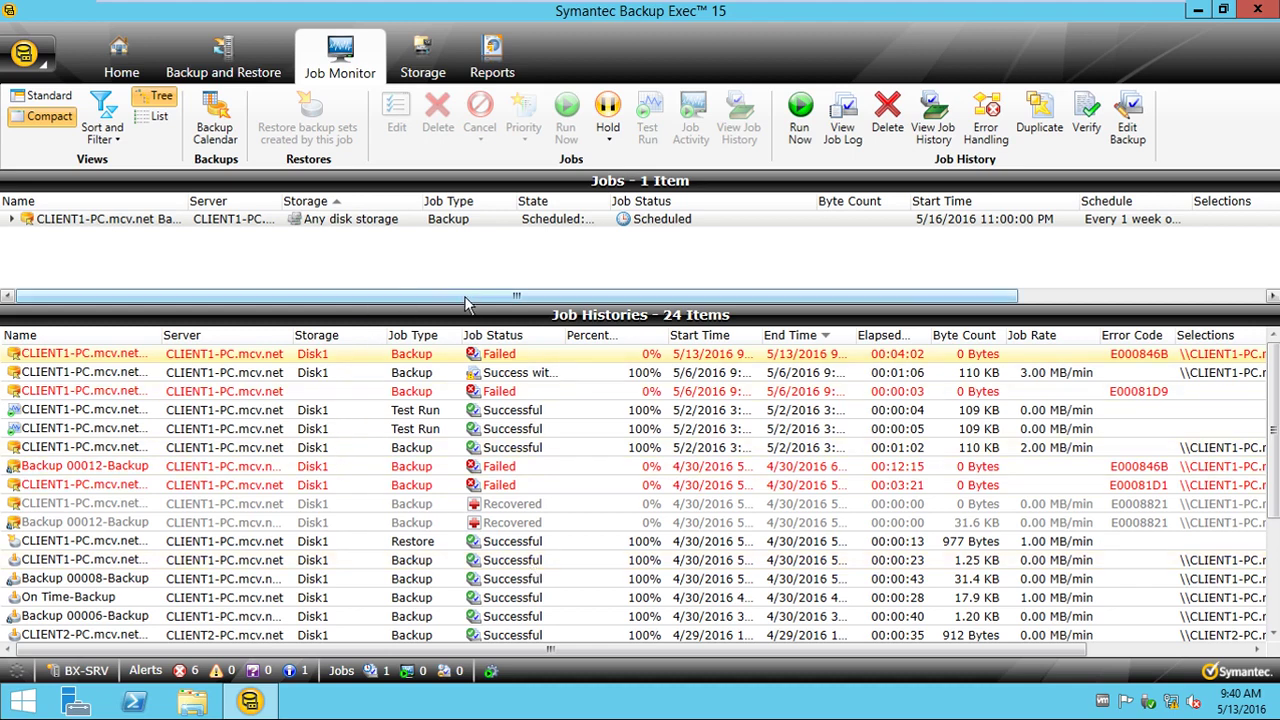
Enlarge the jobs list area, review the configured error-handling rules and close them
left_click_drag(481, 306, 487, 335)
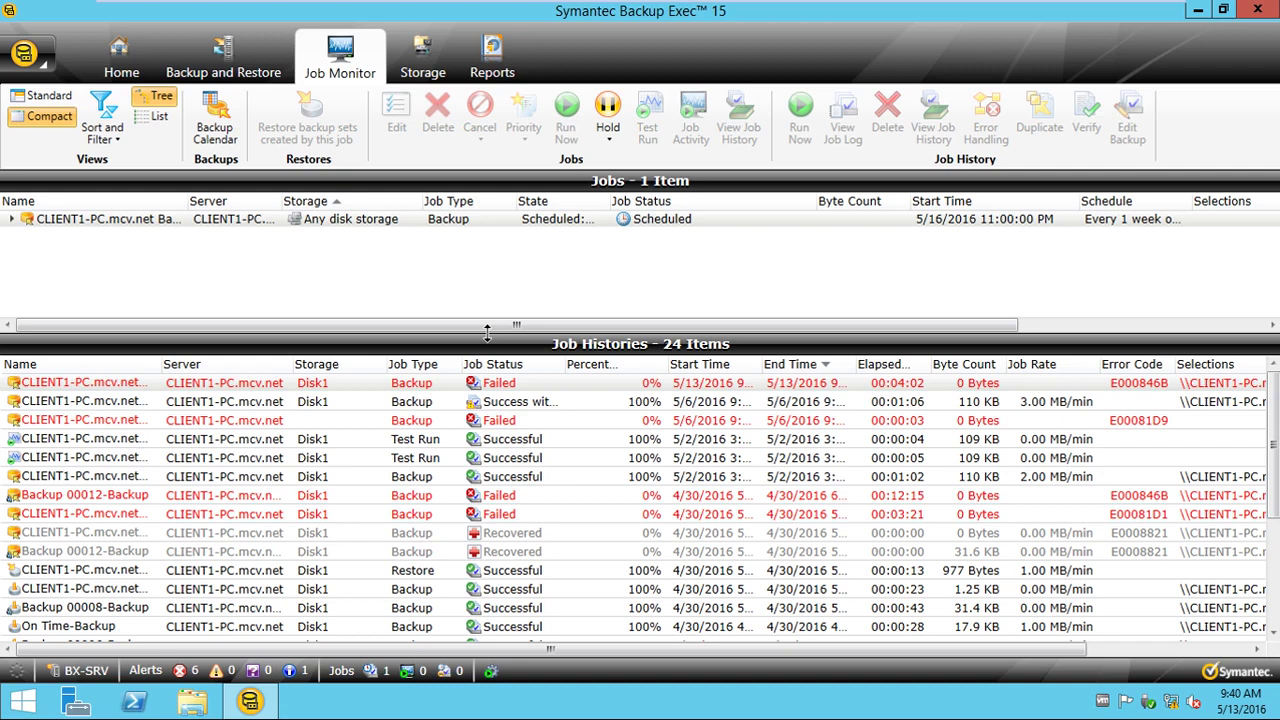
left_click(40, 59)
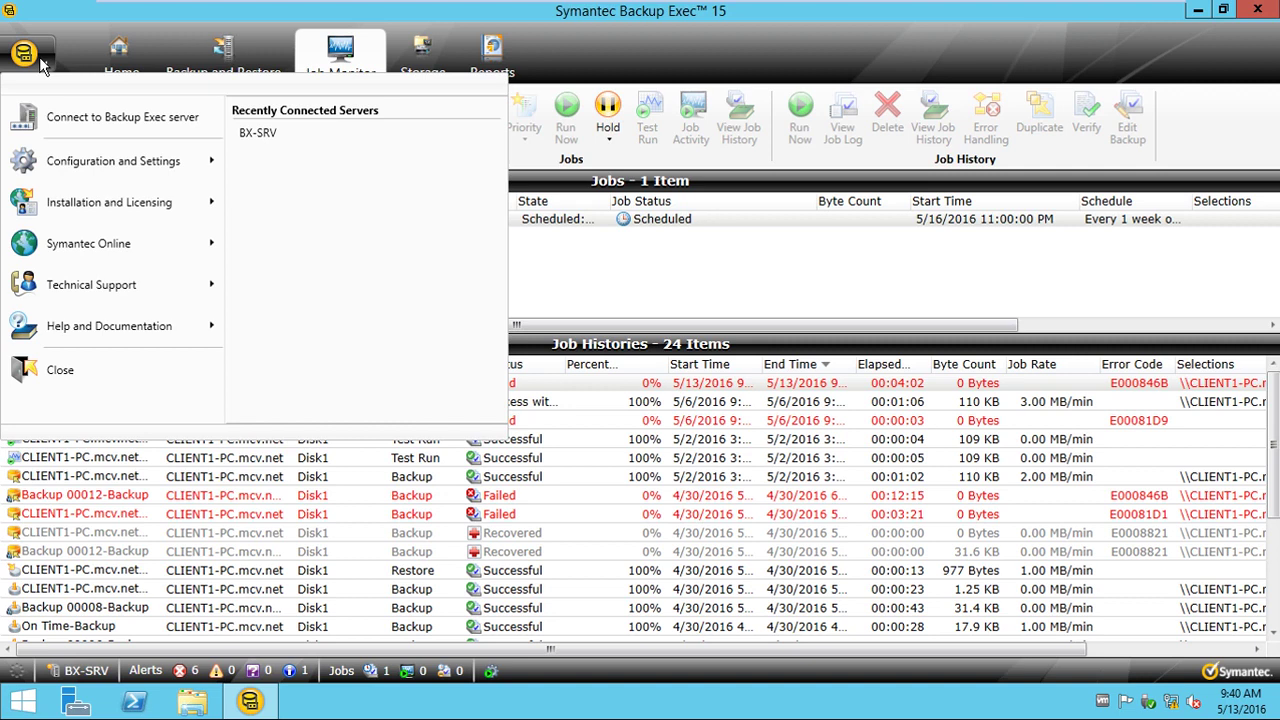
mouse_move(112, 172)
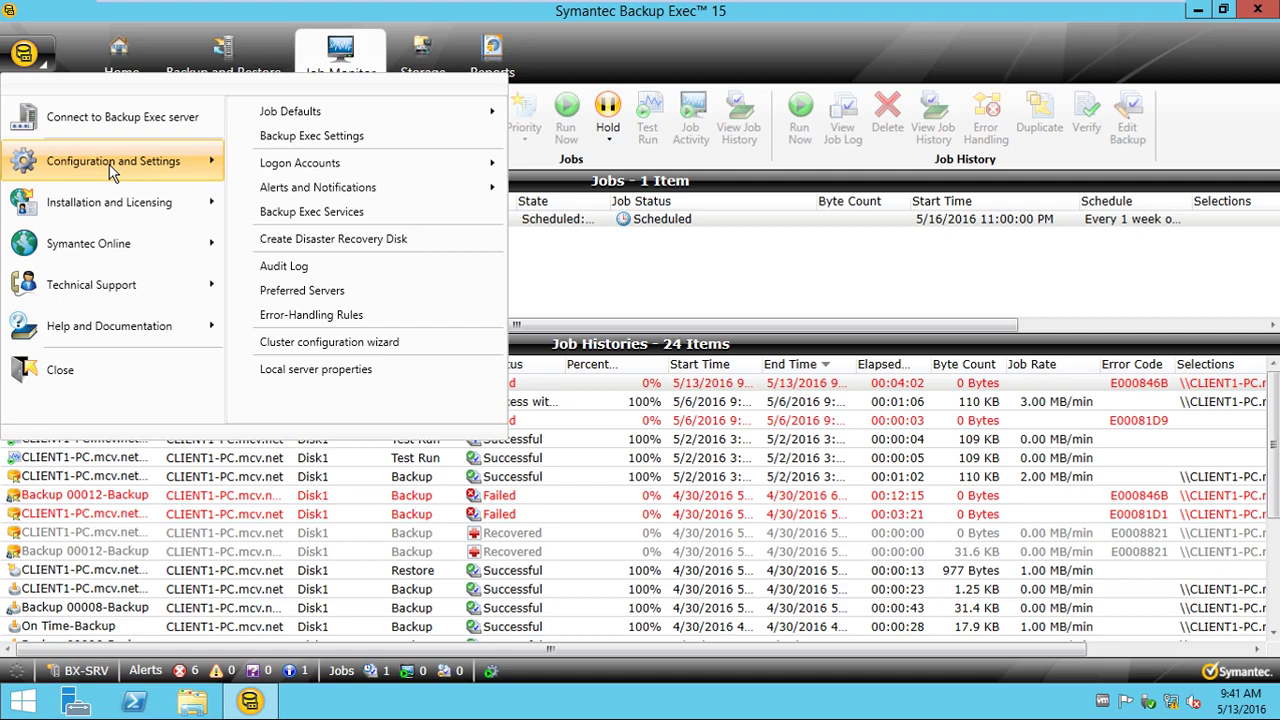
left_click(392, 316)
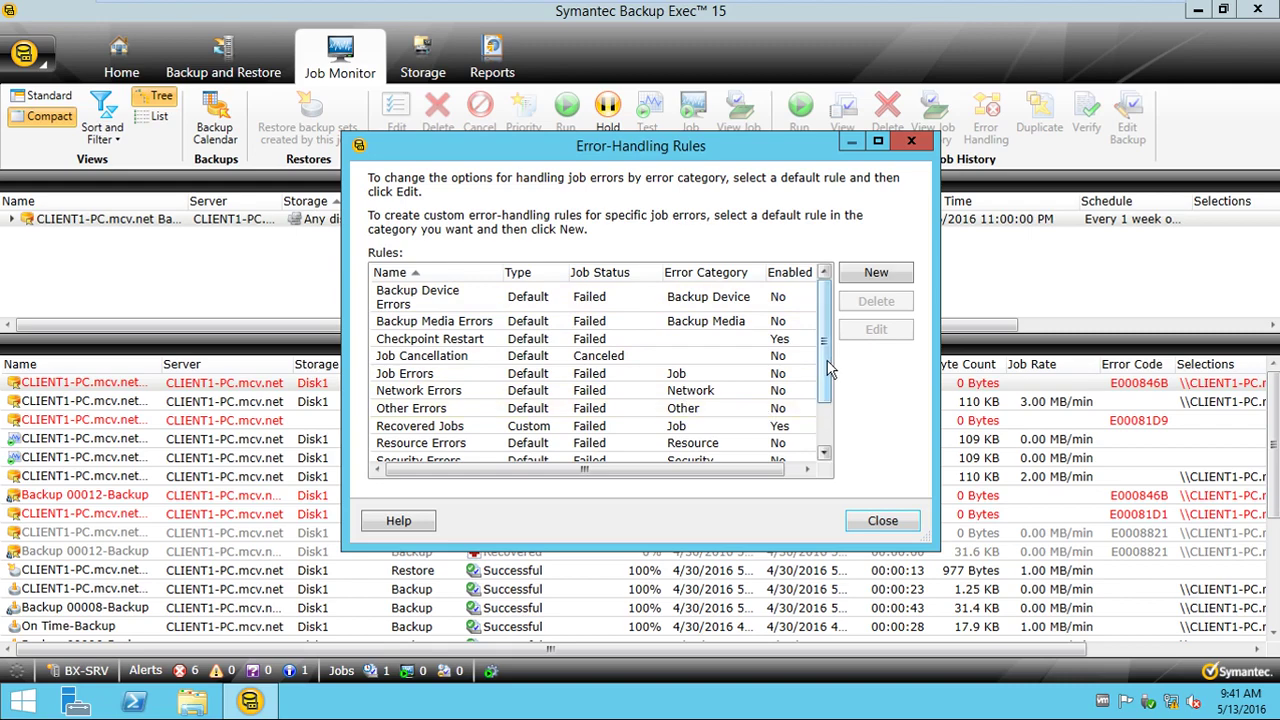
left_click_drag(824, 372, 838, 300)
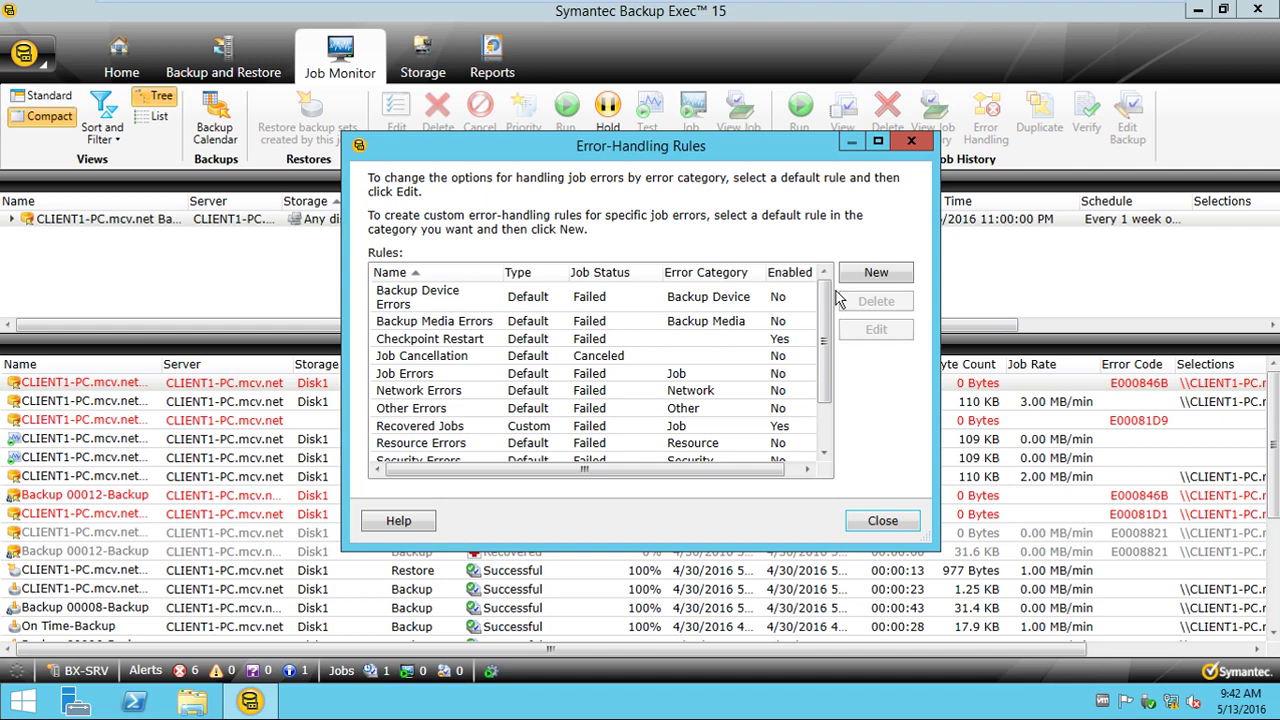
left_click(872, 528)
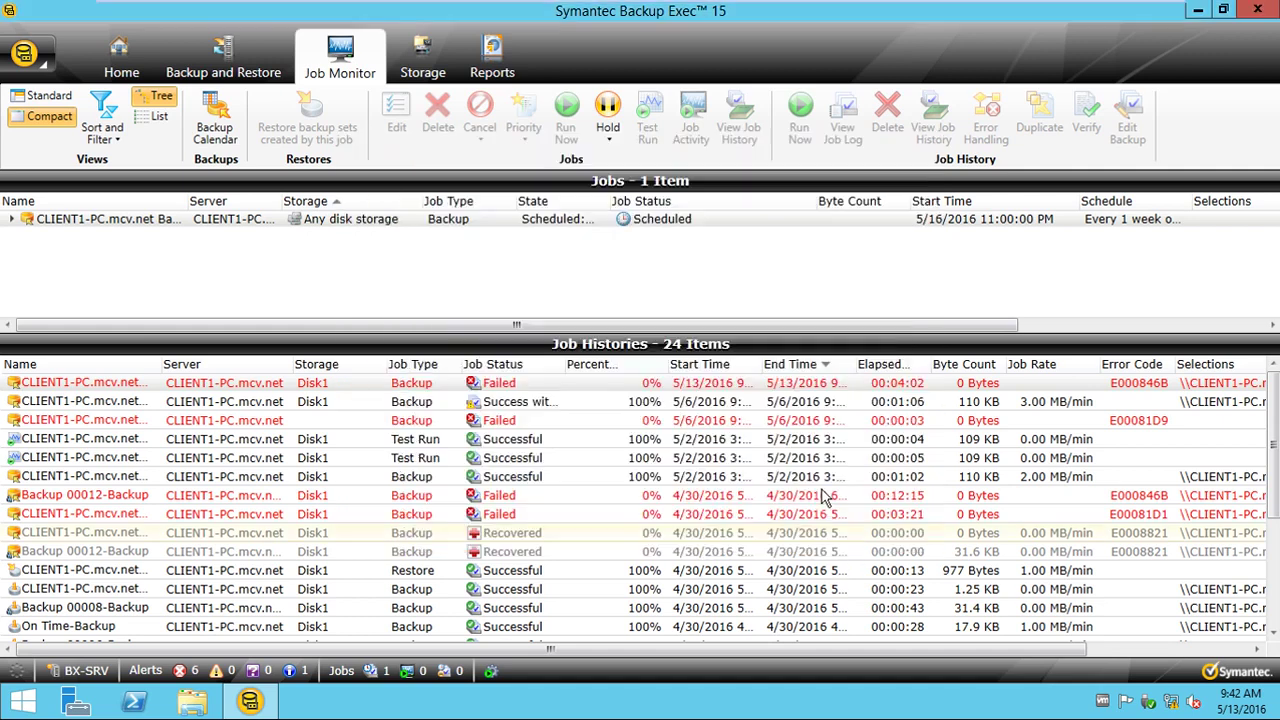
Reopen the error-handling rules, inspect the settings of the Checkpoint Restart rule and cancel out of them
left_click(23, 54)
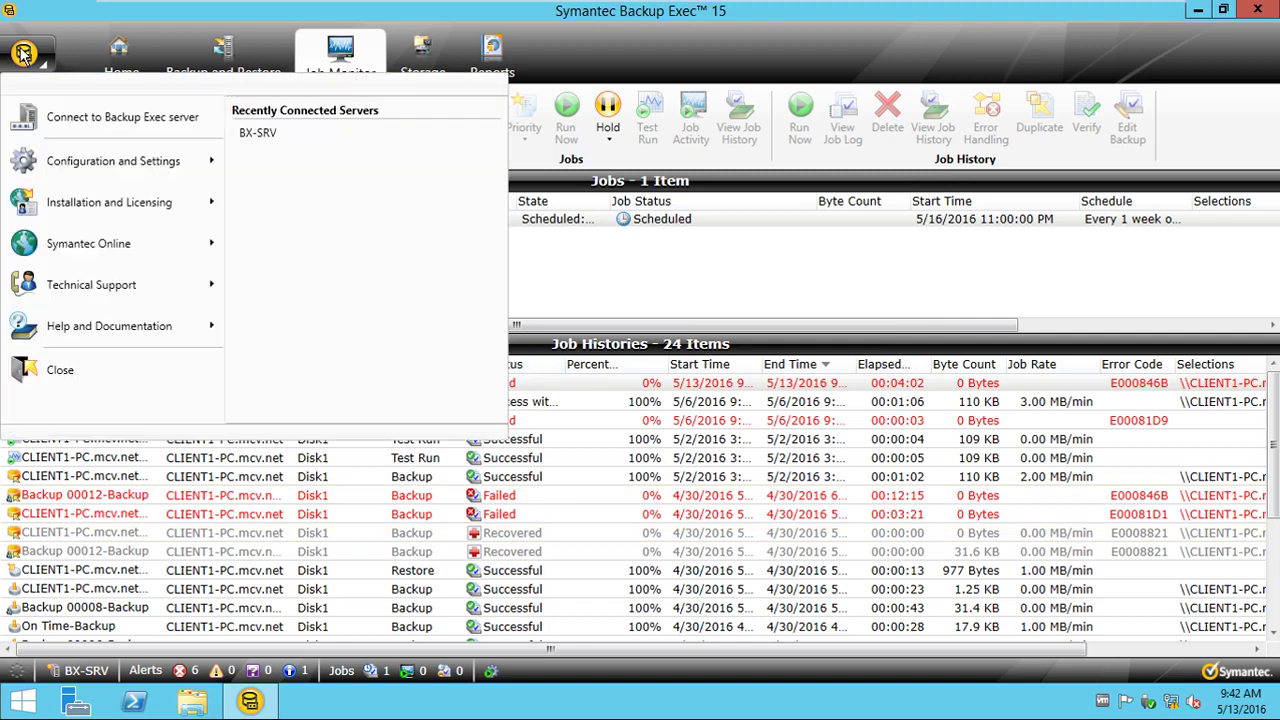
mouse_move(114, 172)
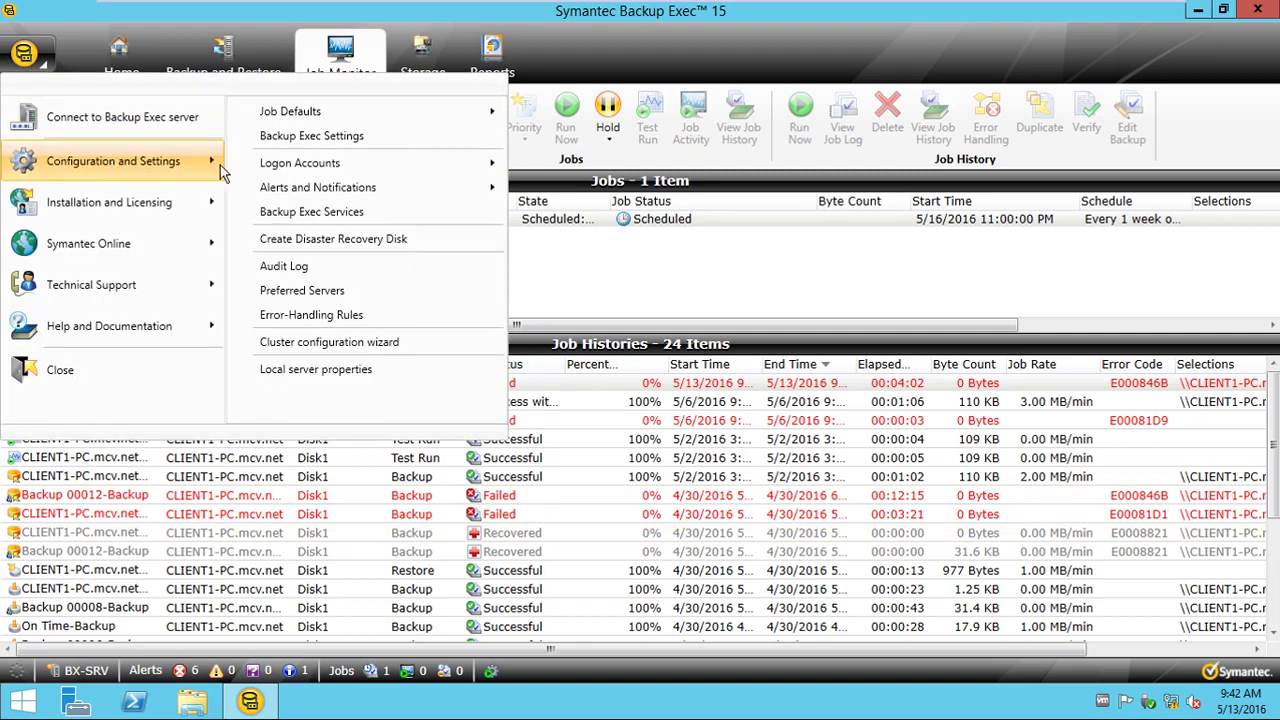
left_click(345, 320)
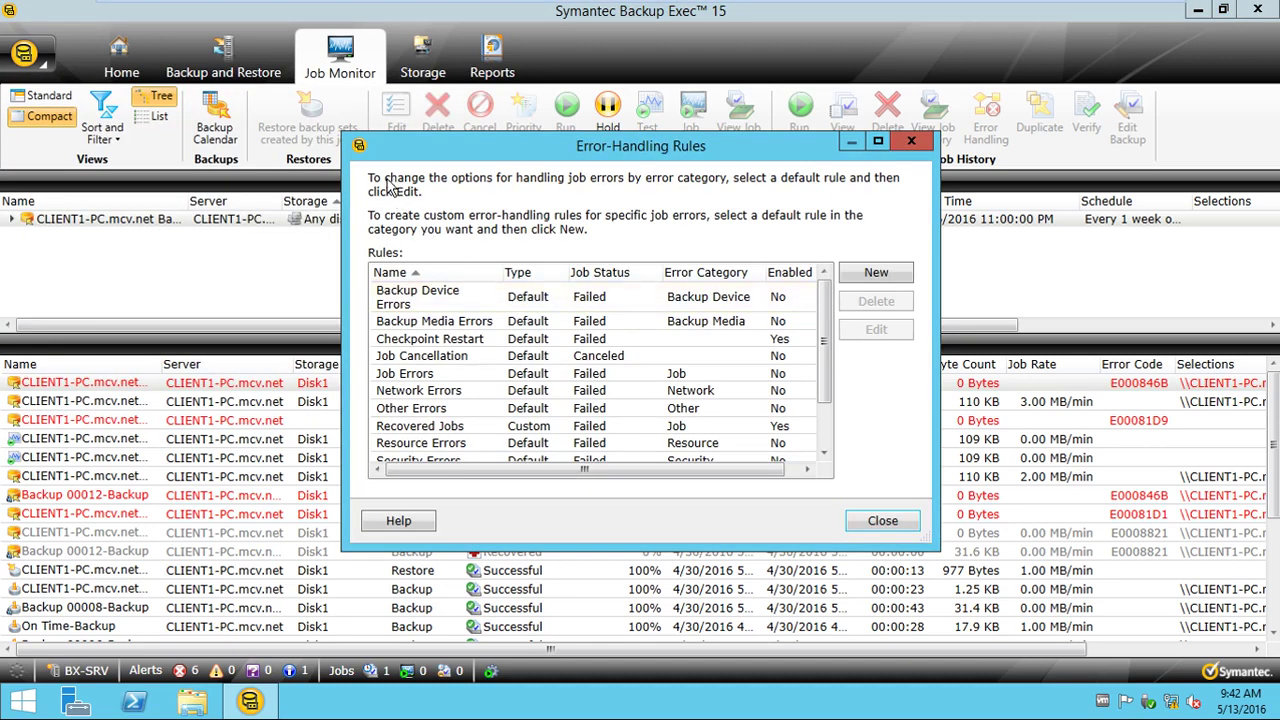
left_click(465, 305)
scroll(465, 305, "down", 1)
scroll(514, 324, "up", 1)
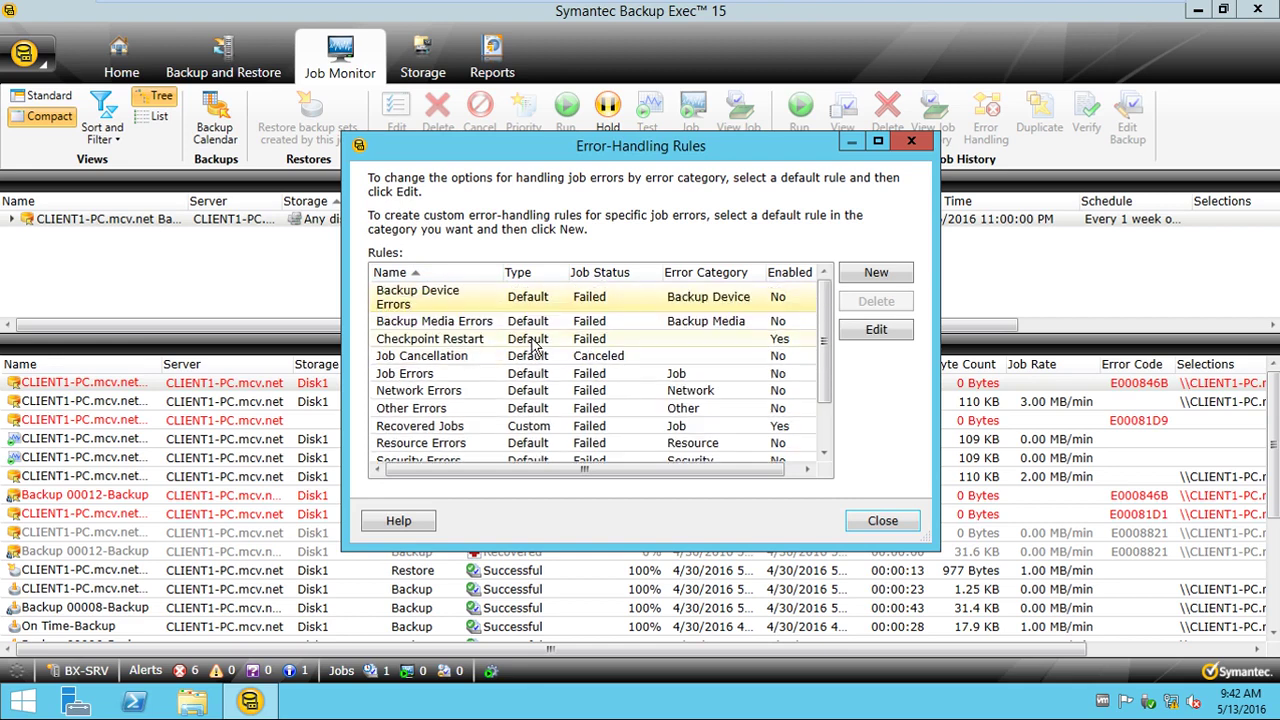
scroll(617, 356, "down", 1)
scroll(700, 352, "up", 1)
scroll(725, 350, "down", 1)
scroll(728, 350, "up", 1)
double_click(783, 341)
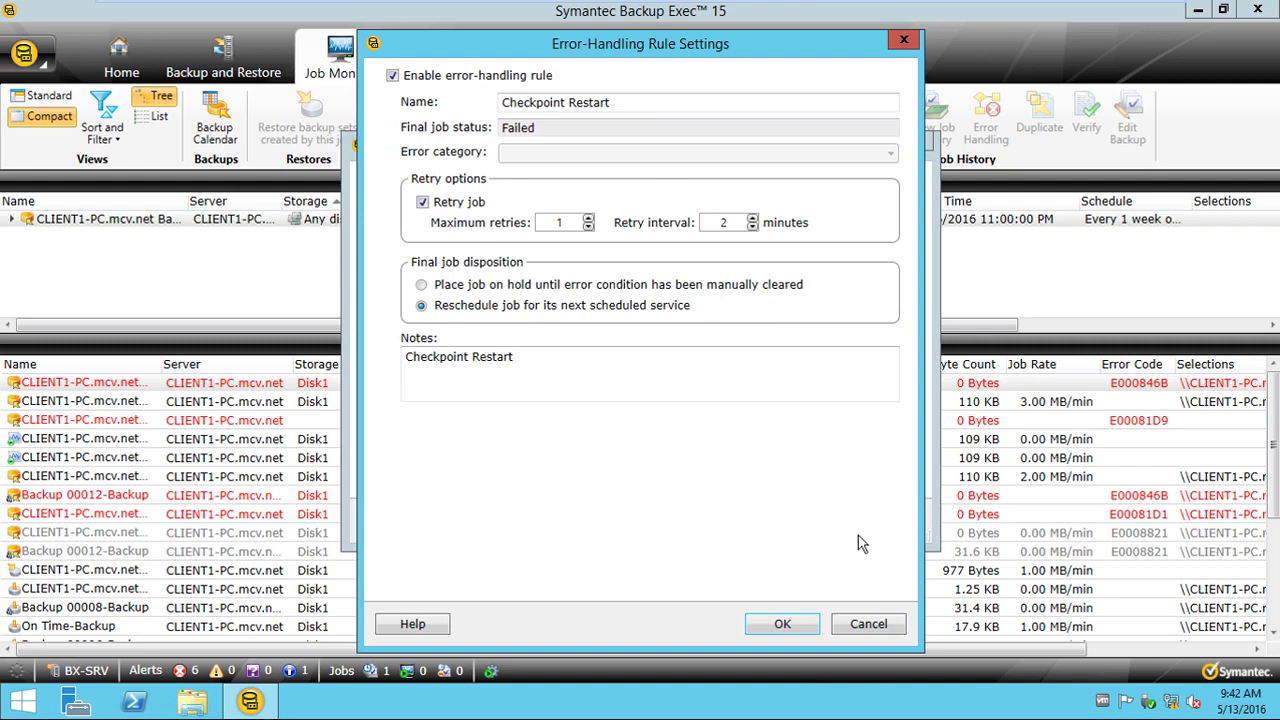
left_click(858, 624)
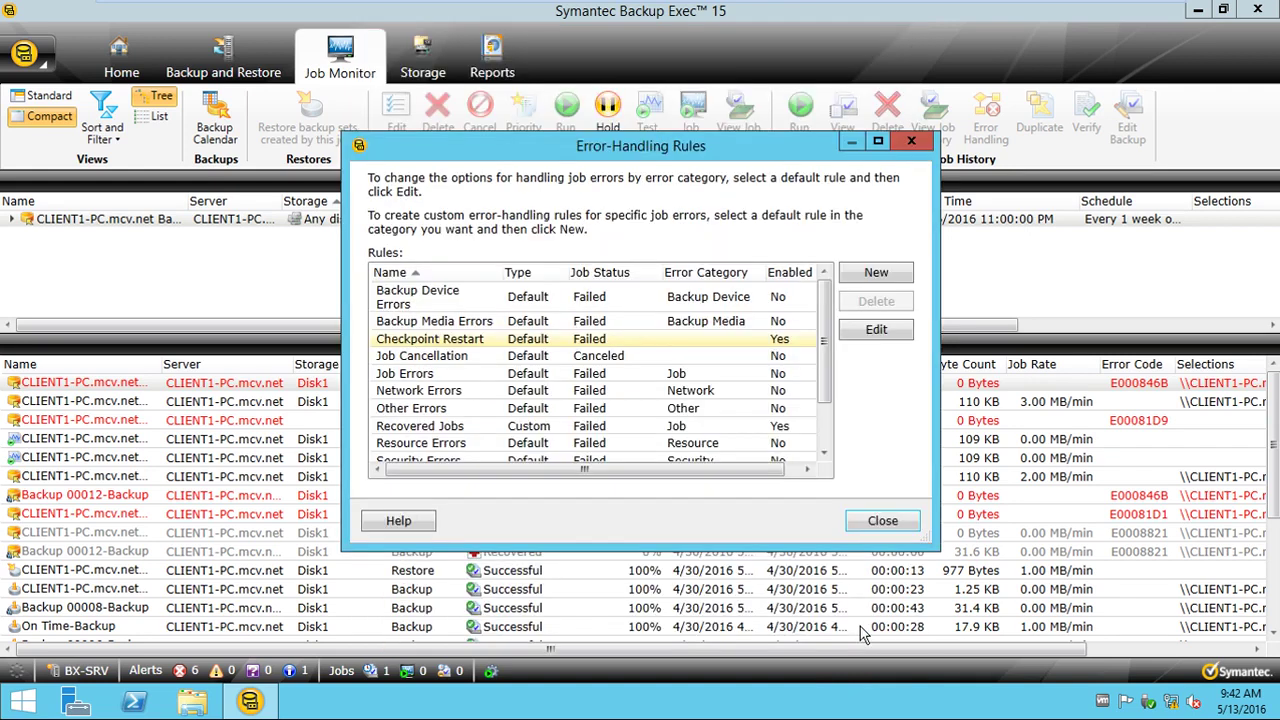
Compare the Checkpoint Restart and Recovered Jobs entries in the rules list, then review the Checkpoint Restart settings again and cancel
left_click(792, 426)
scroll(805, 372, "down", 1)
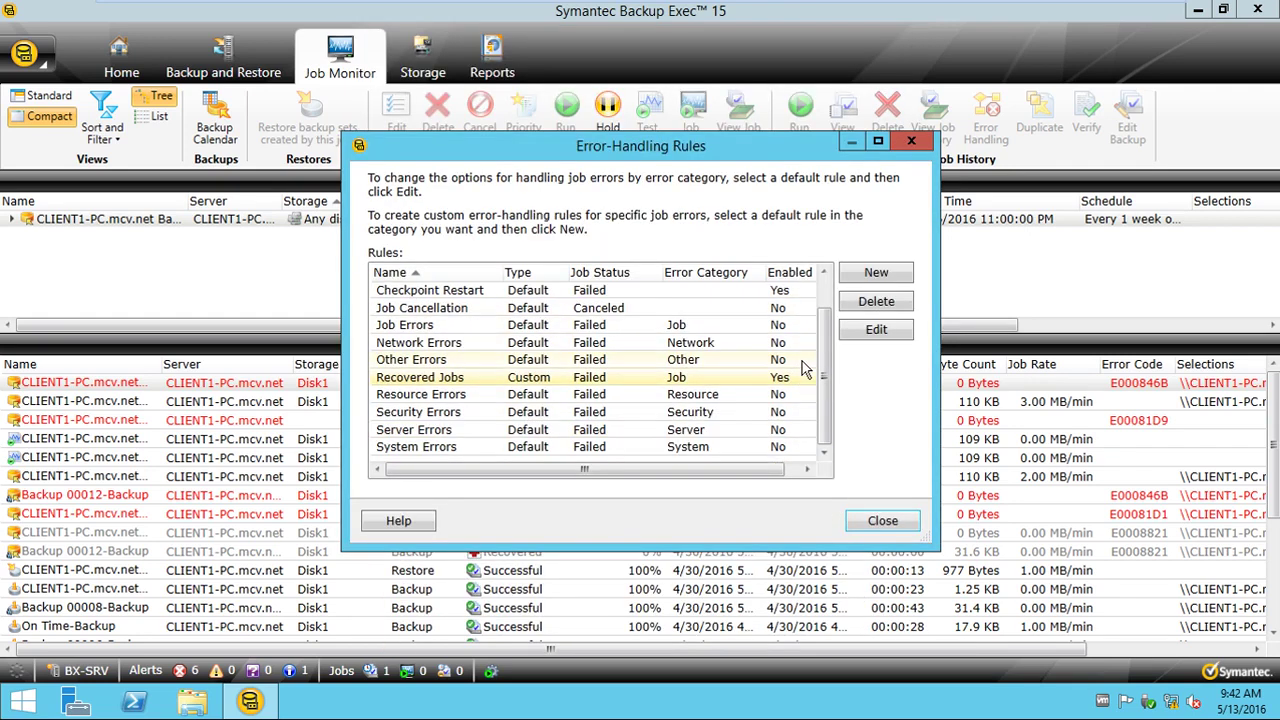
scroll(797, 382, "up", 1)
left_click(797, 346)
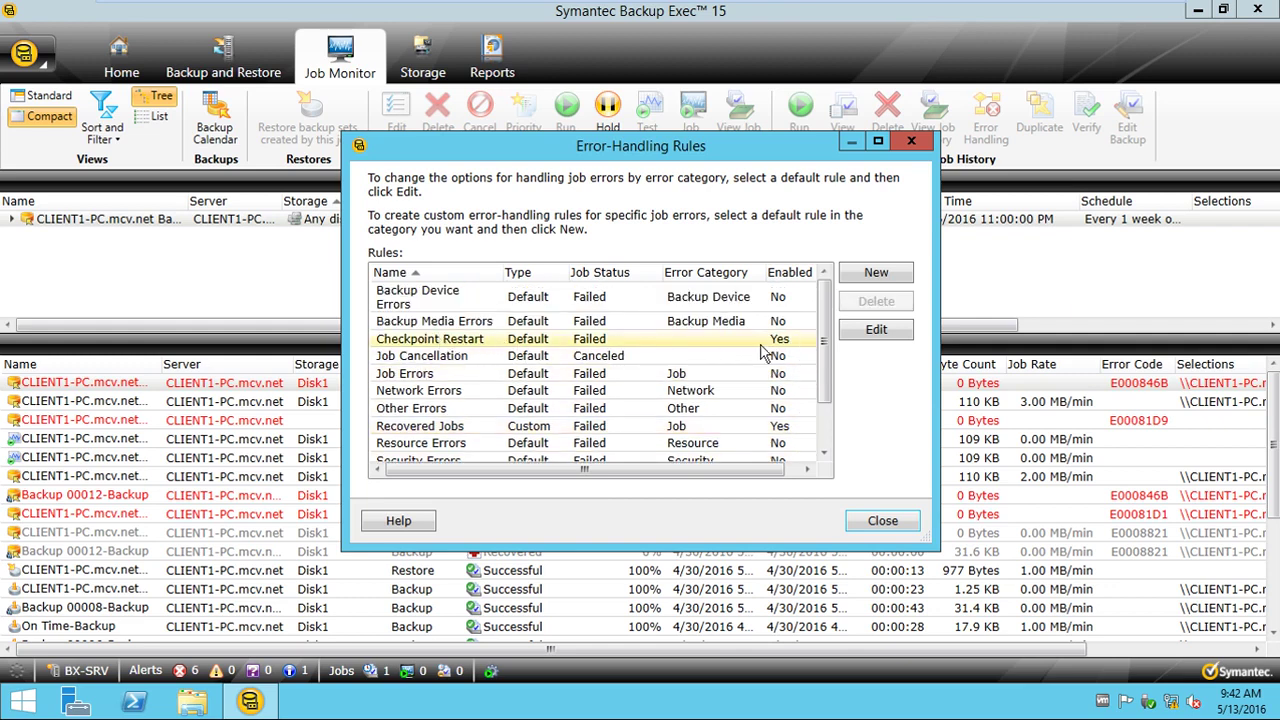
scroll(775, 365, "down", 1)
left_click(792, 380)
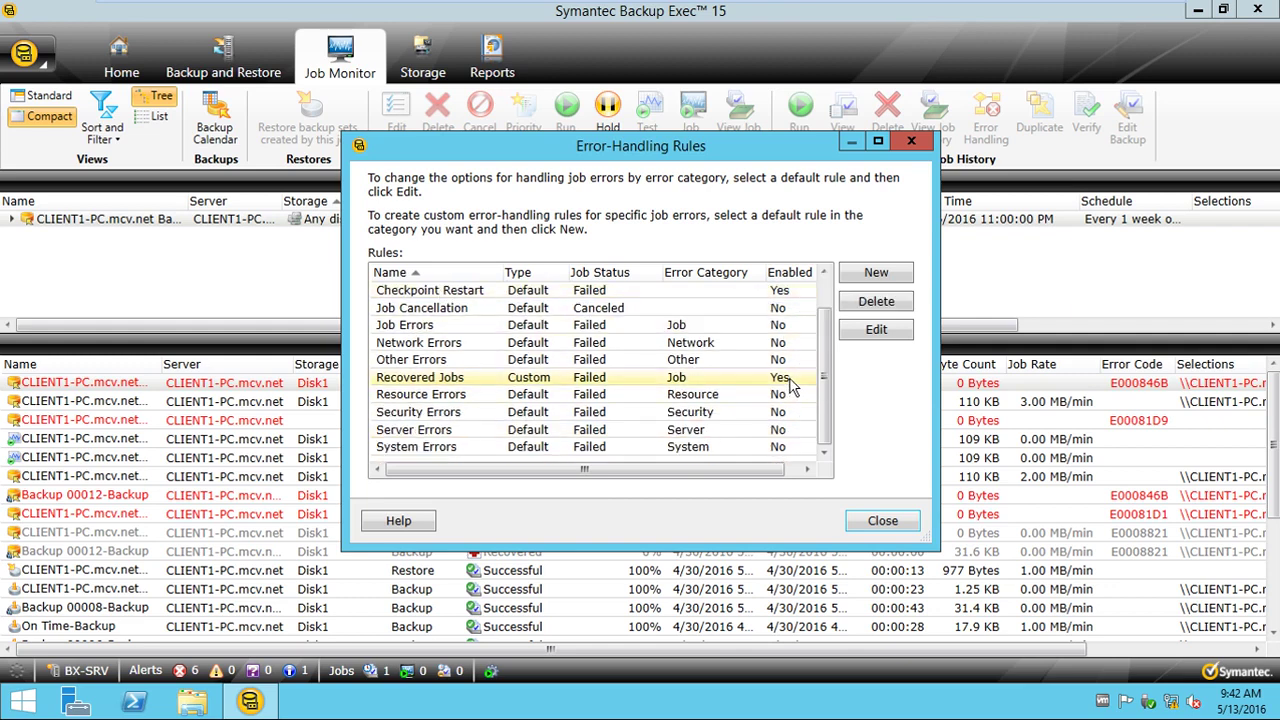
scroll(705, 302, "up", 1)
double_click(742, 345)
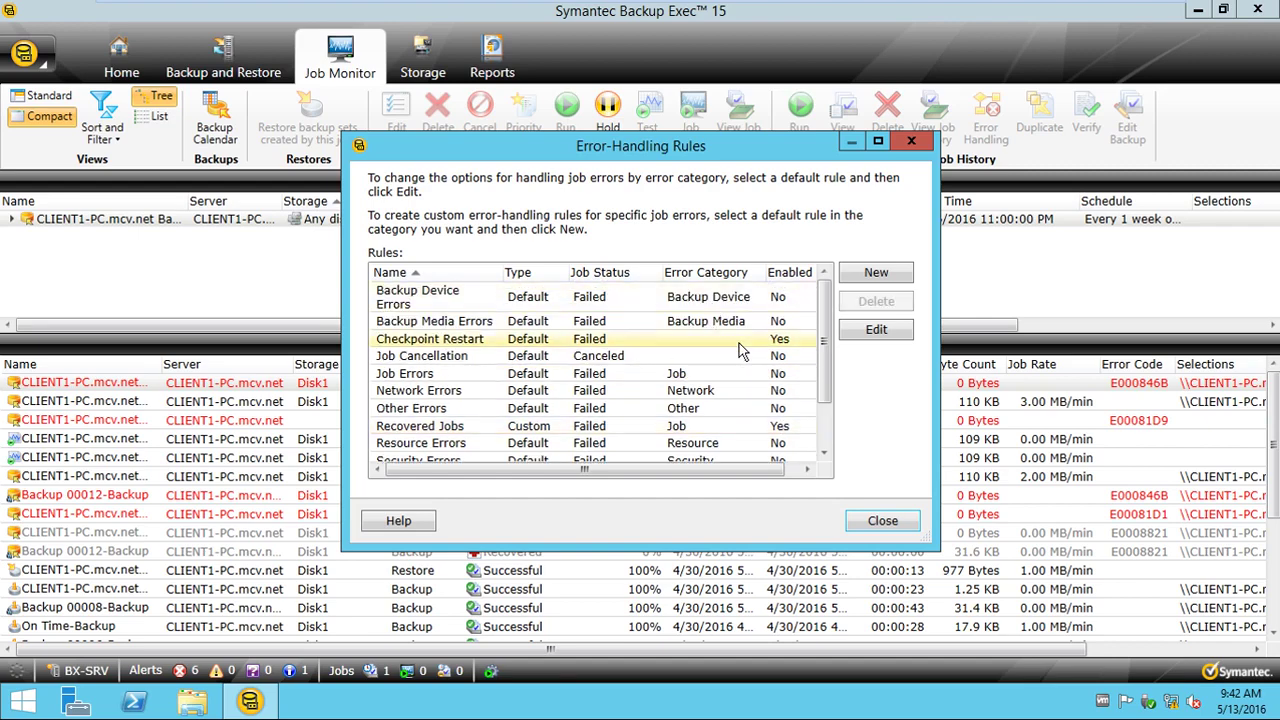
left_click(866, 622)
Examine the Recovered Jobs rule's available errors and retry options, cancel its settings and close the error-handling rules
left_click(788, 428)
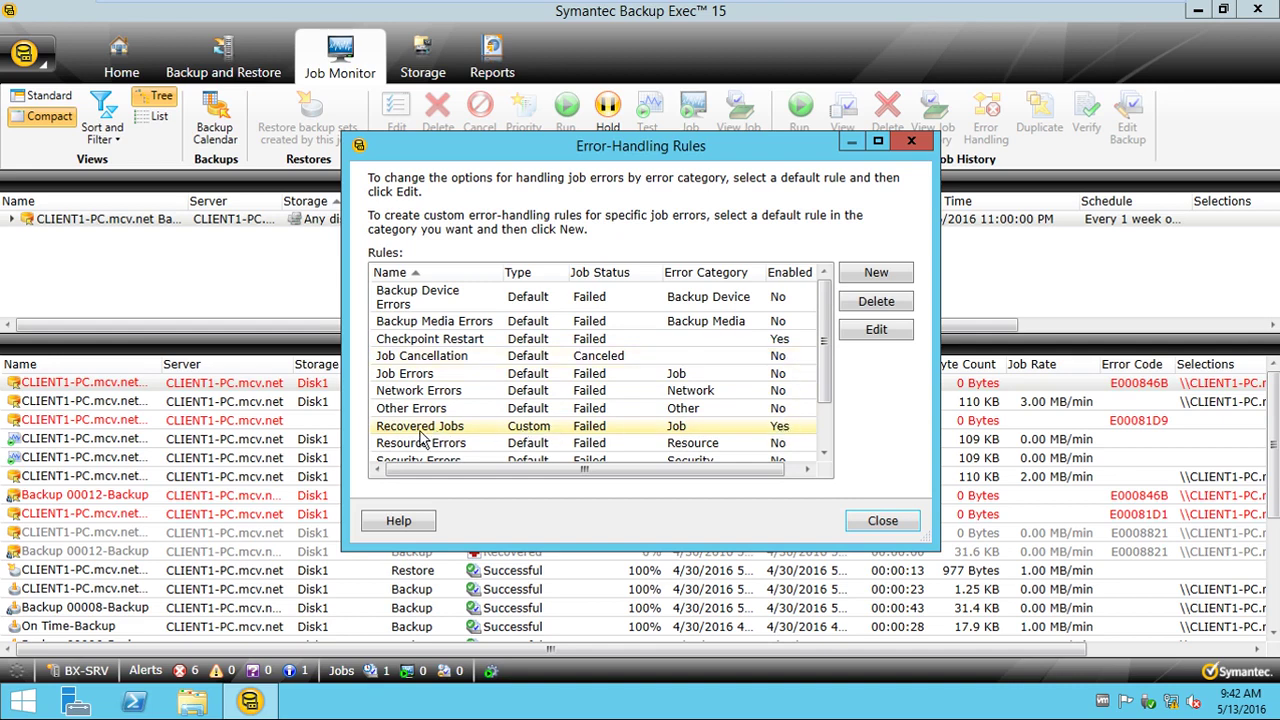
double_click(766, 428)
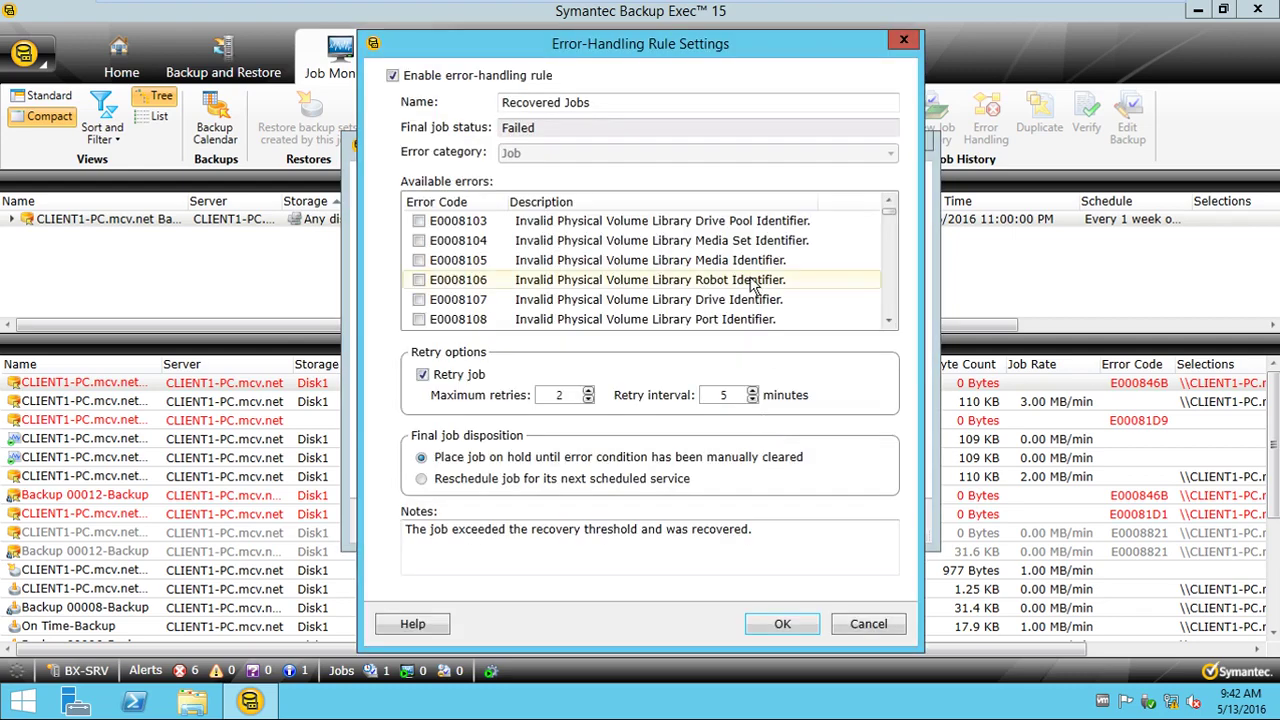
left_click_drag(888, 213, 892, 183)
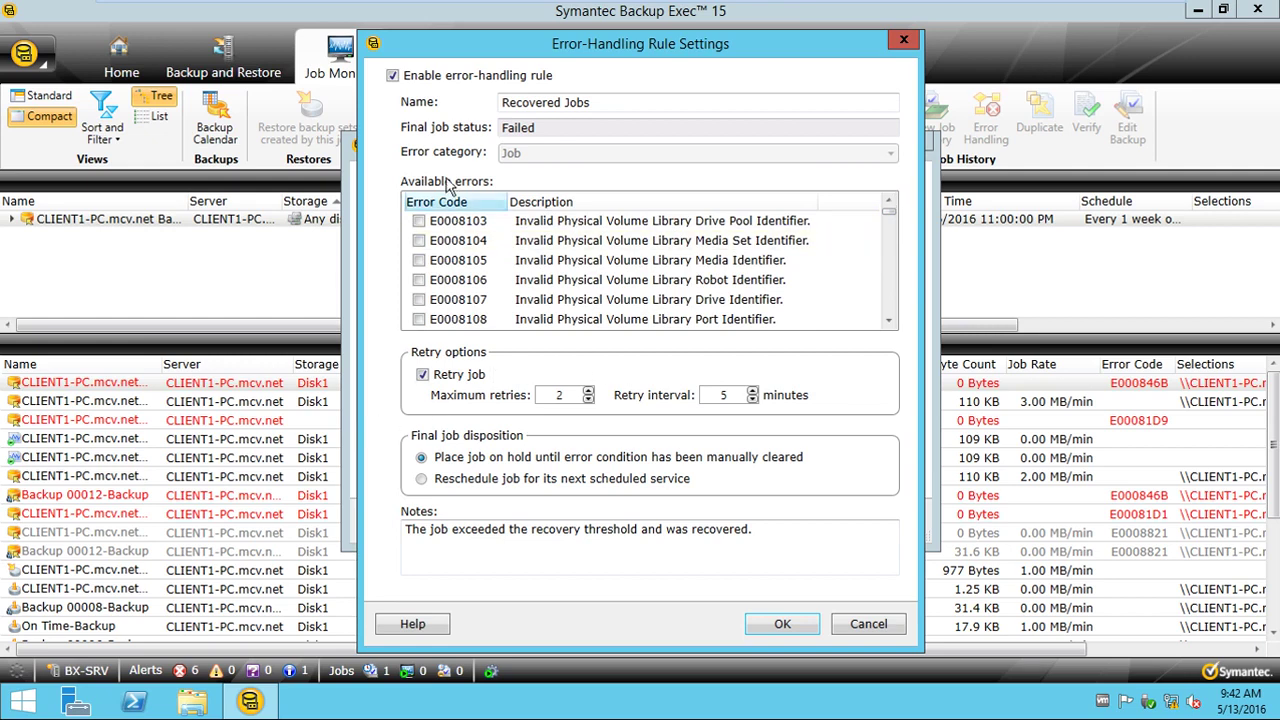
left_click(868, 624)
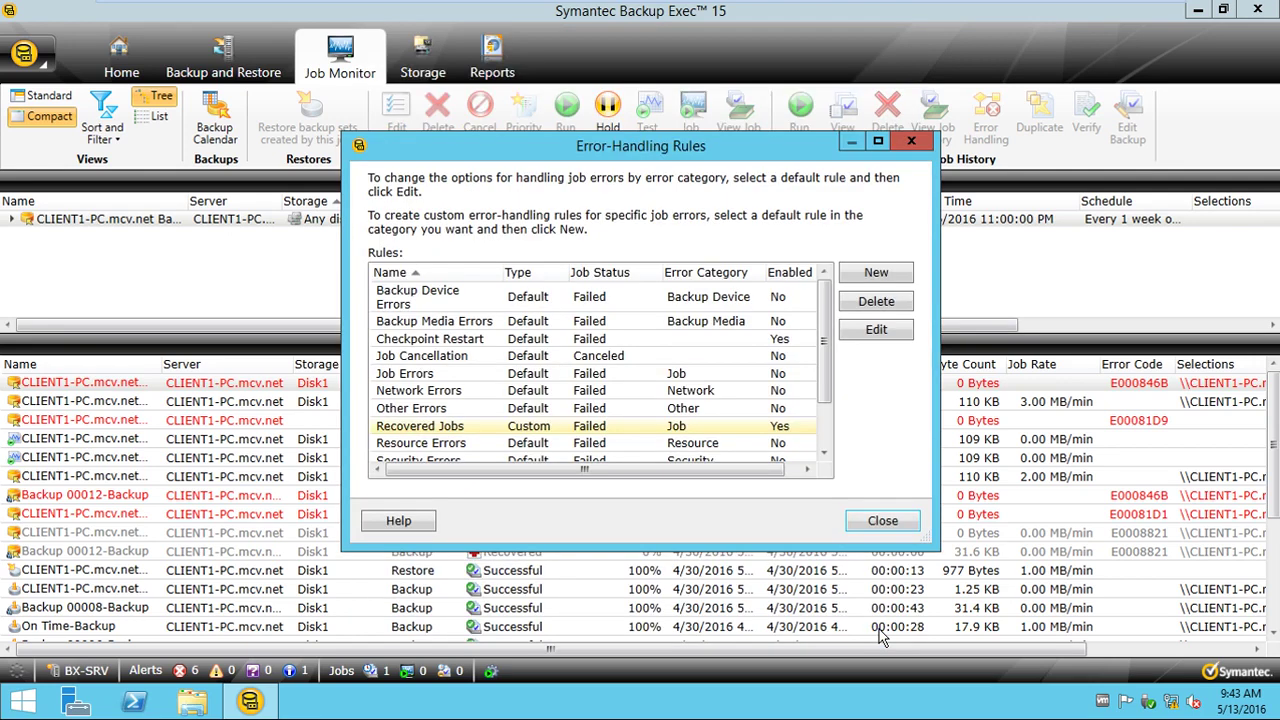
left_click(880, 523)
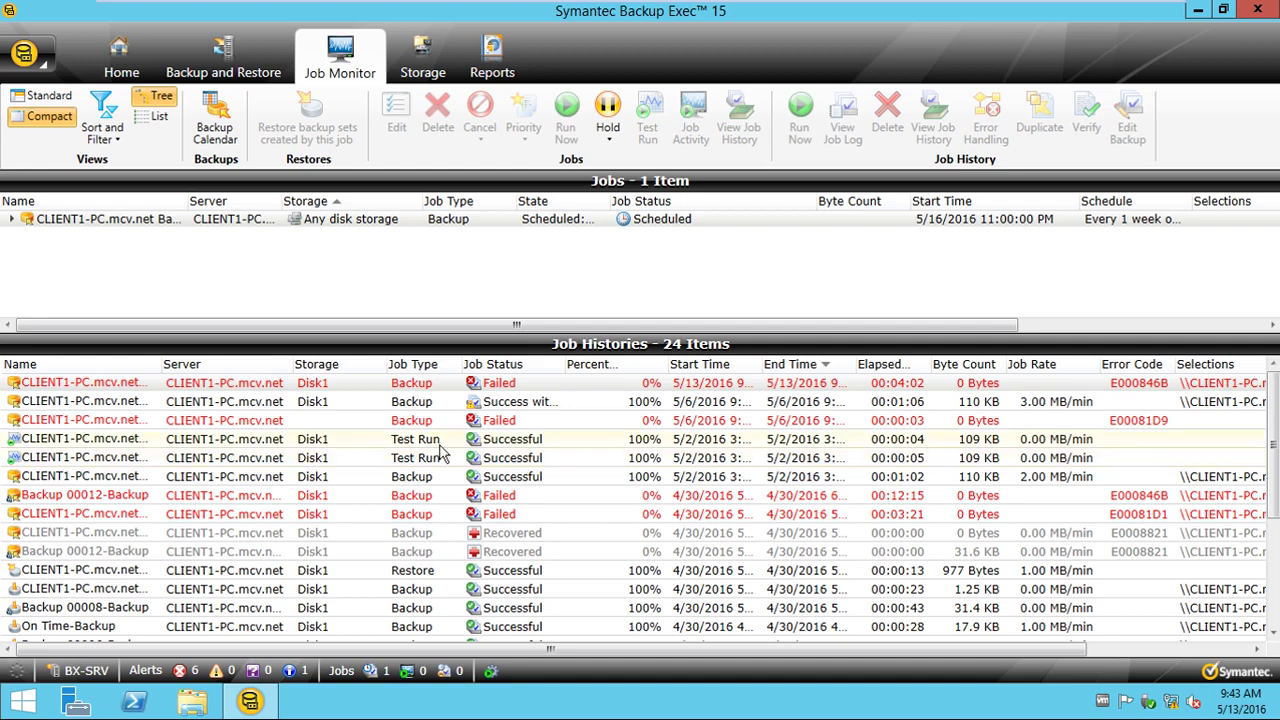
Open the error-handling rules, start a new custom rule, enable it and review its name and final job status fields
left_click(36, 47)
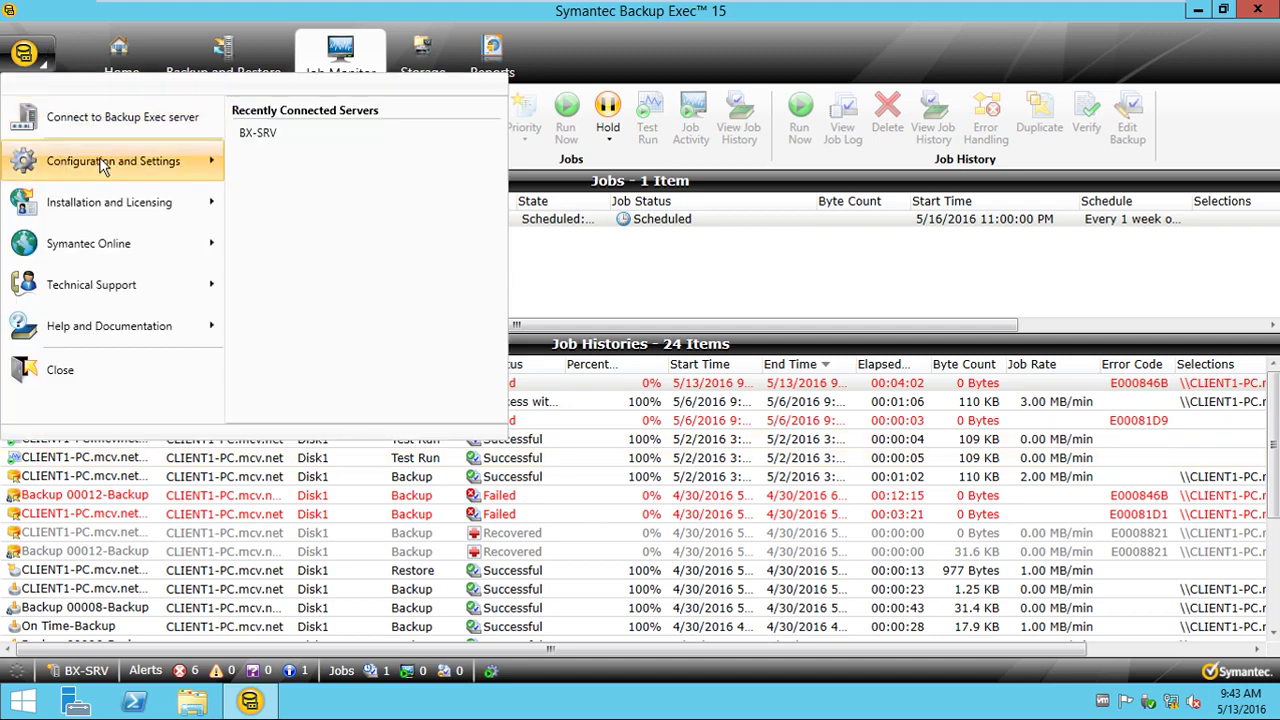
mouse_move(102, 165)
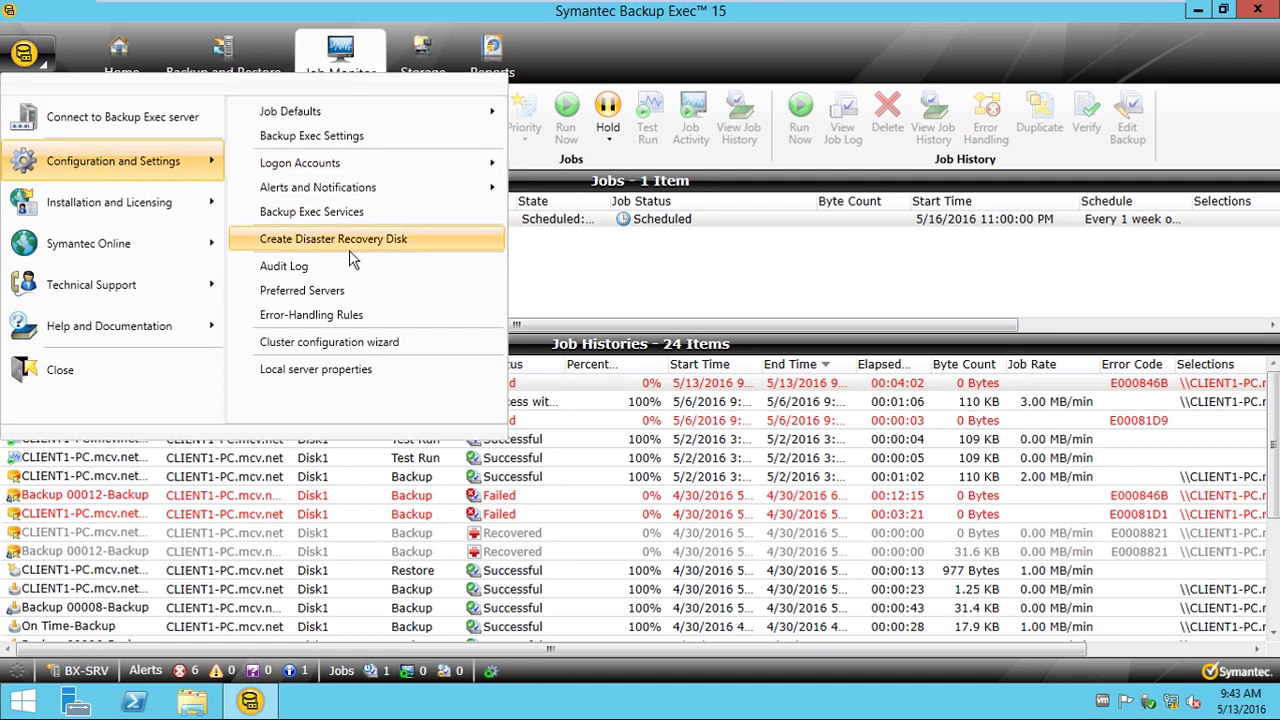
left_click(380, 318)
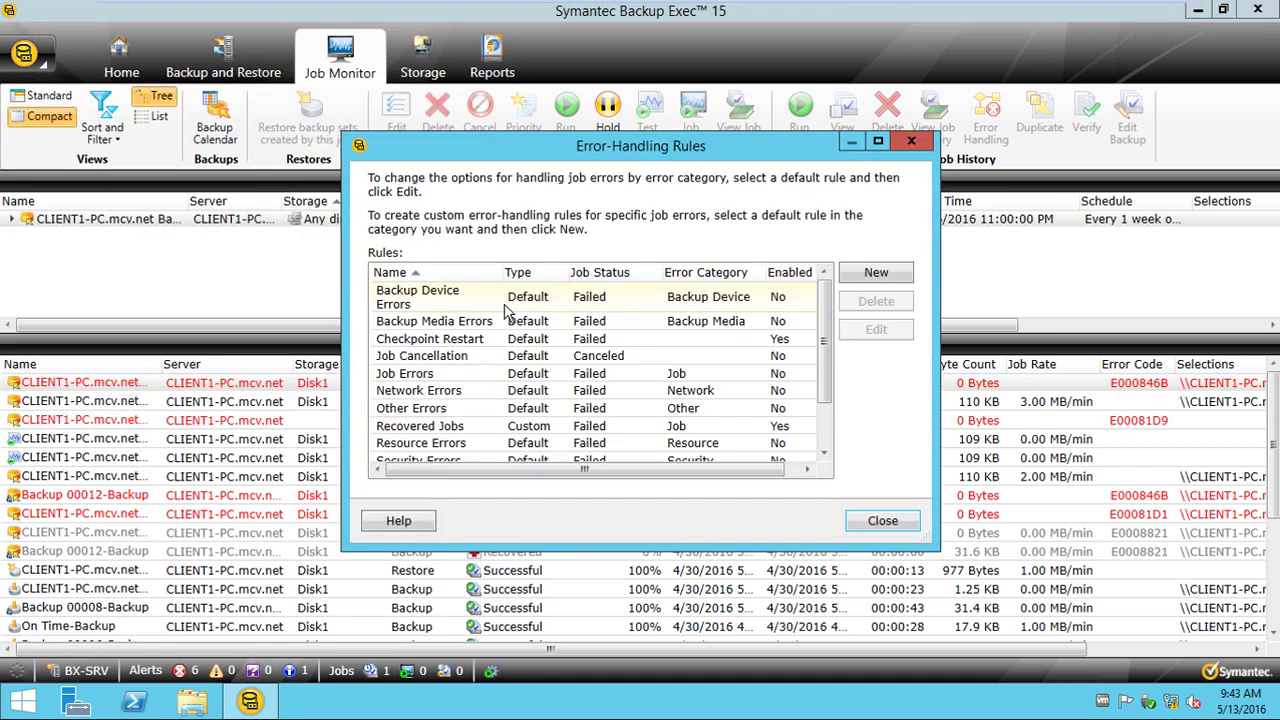
left_click(876, 273)
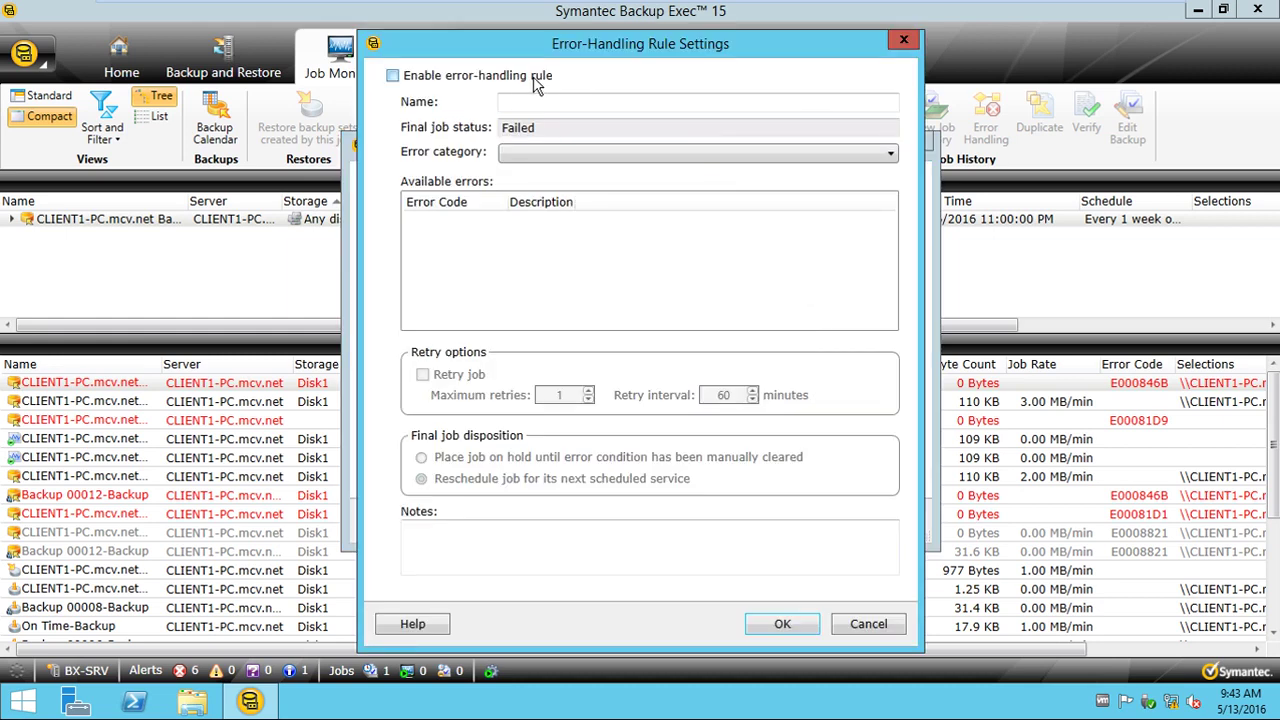
left_click(500, 77)
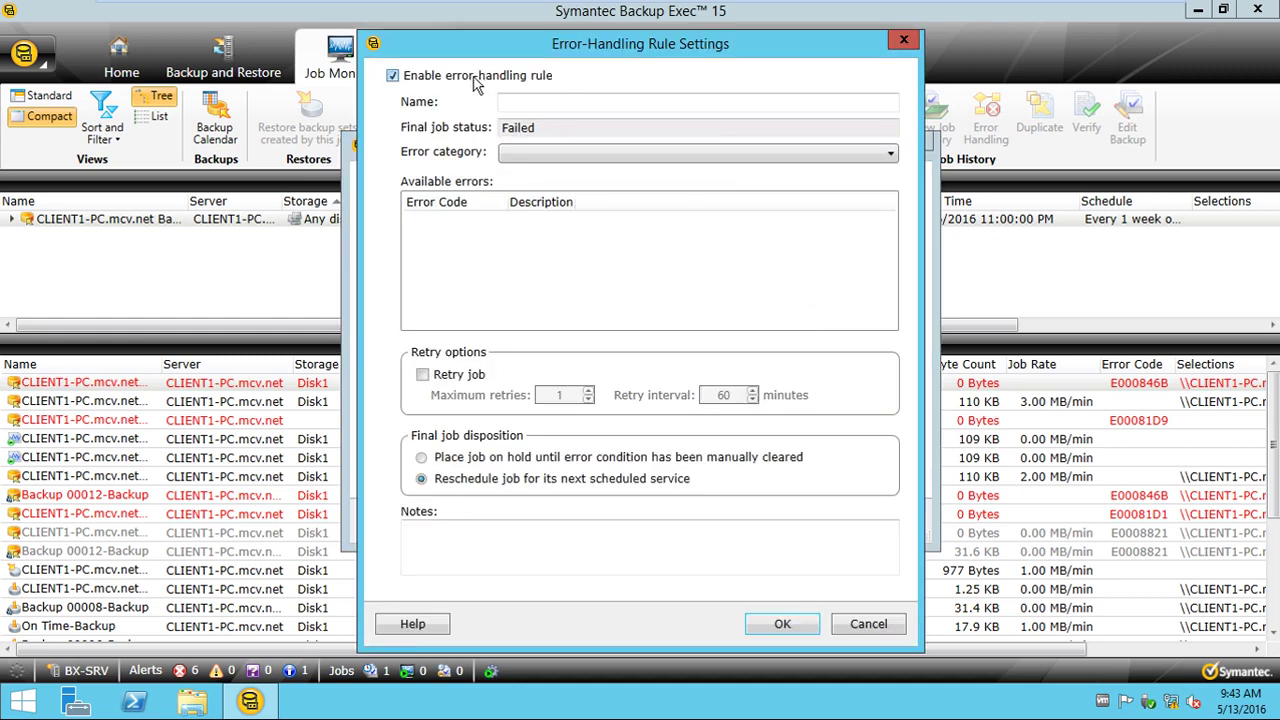
left_click(477, 80)
left_click(545, 102)
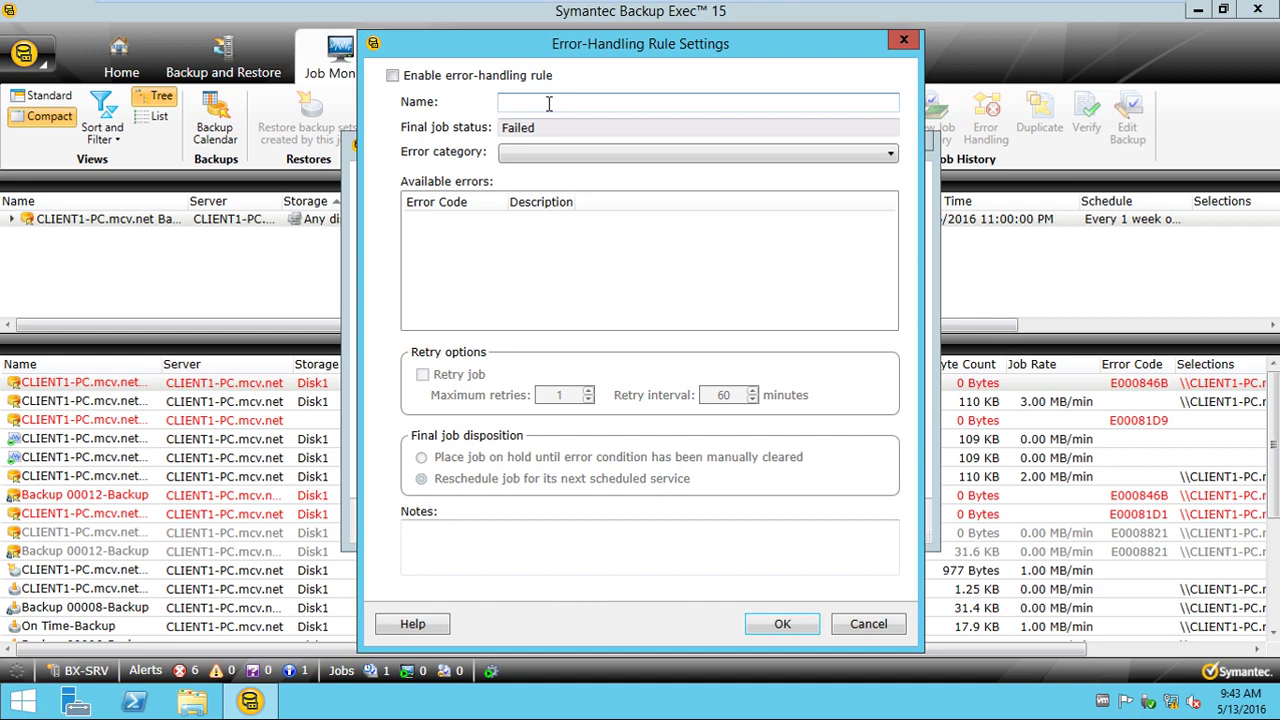
left_click(446, 78)
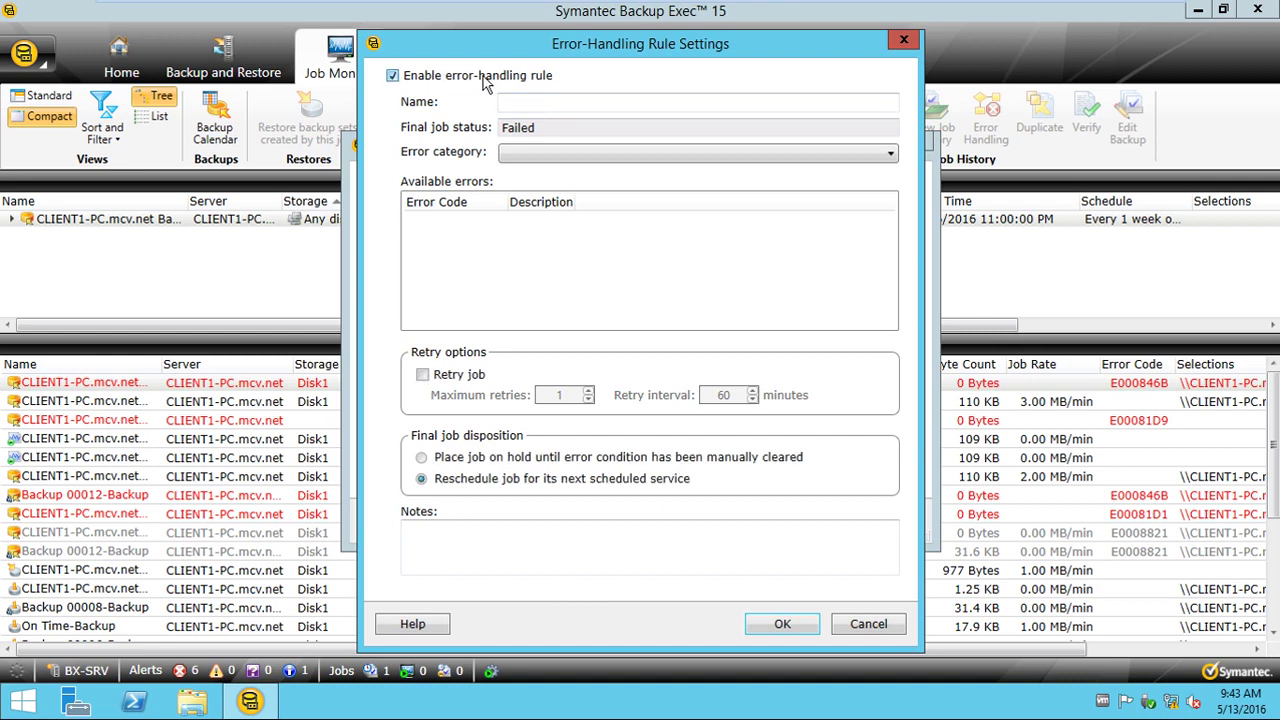
left_click(550, 101)
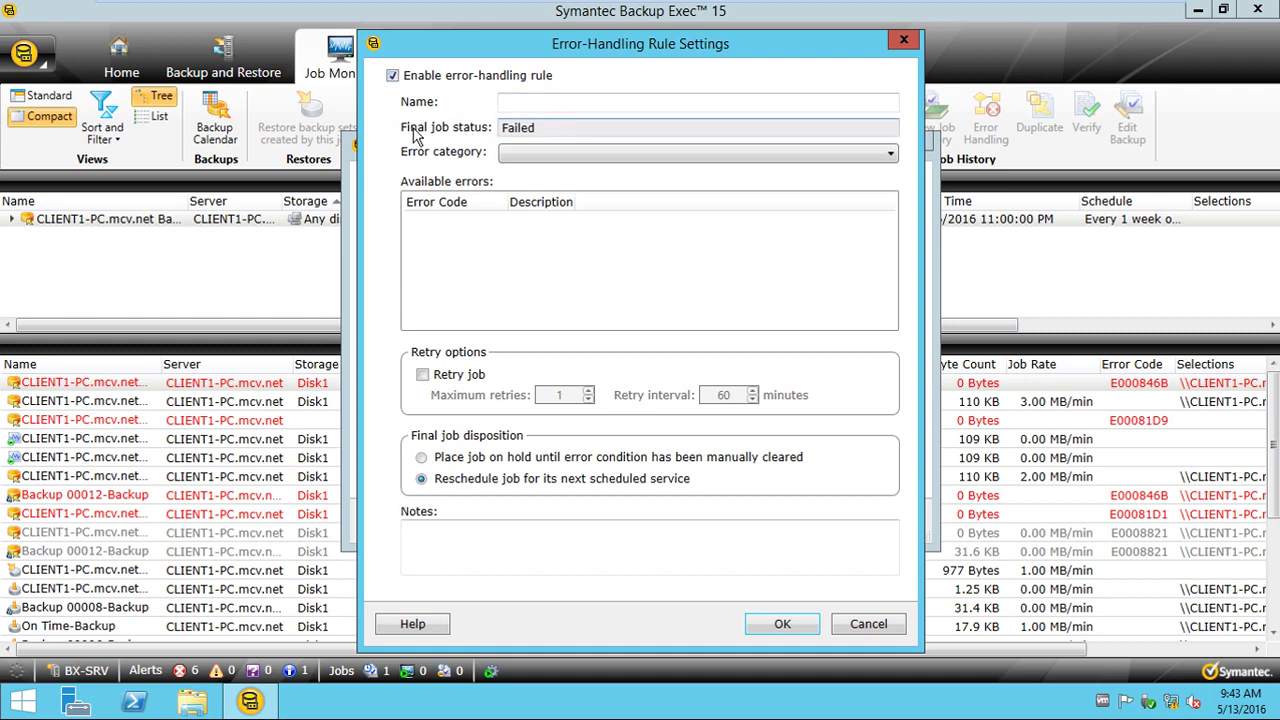
double_click(549, 130)
left_click(551, 130)
Browse the new rule's error categories, trying System, Network and Backup Media in turn
left_click(634, 157)
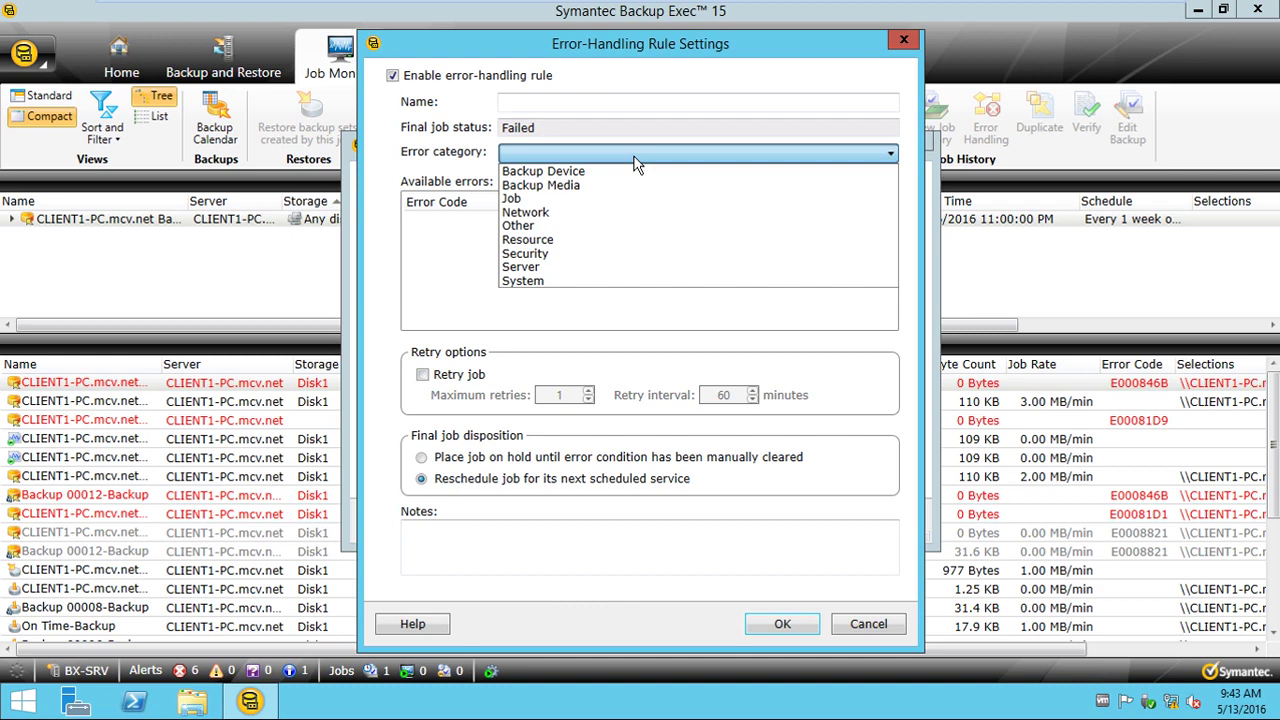
left_click(447, 153)
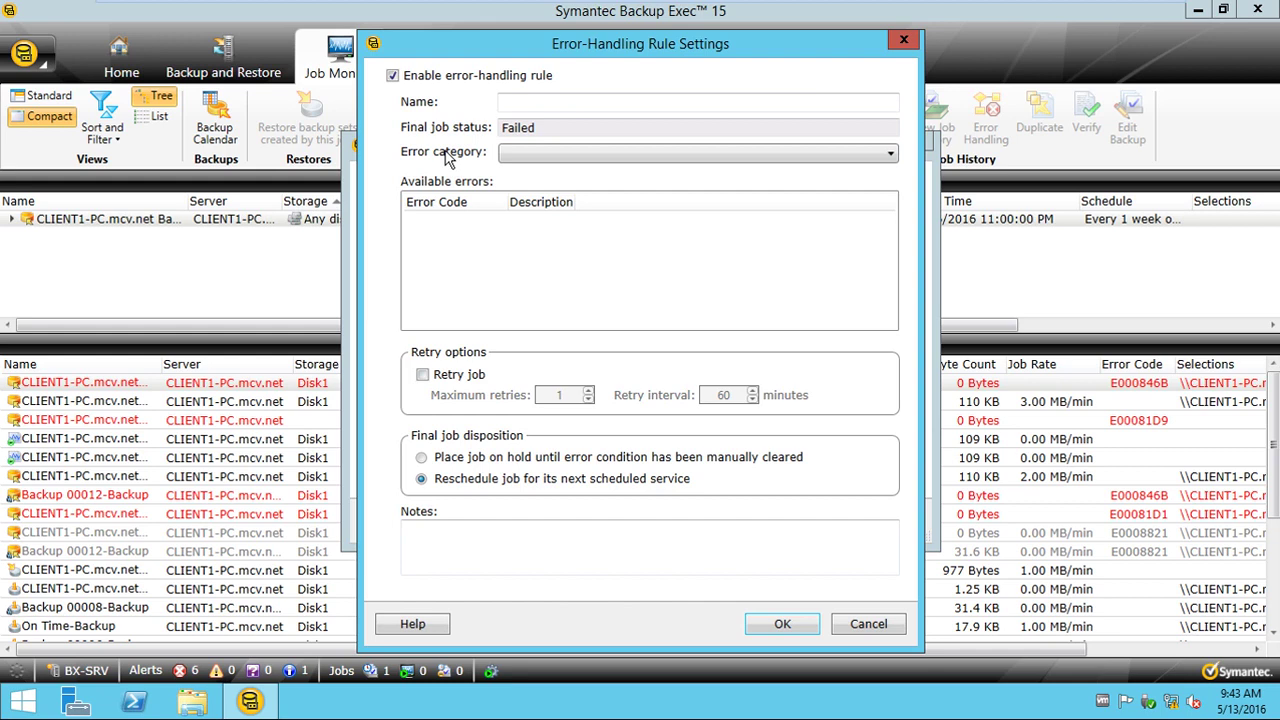
left_click(547, 155)
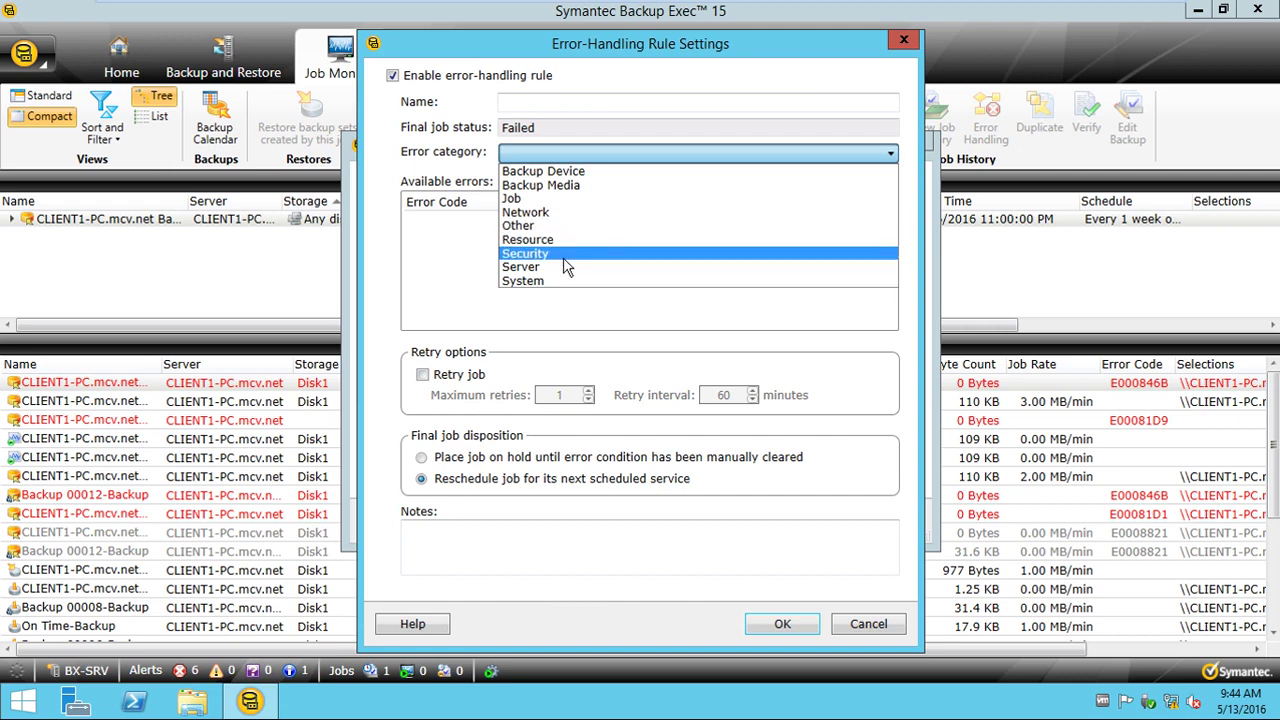
left_click(549, 281)
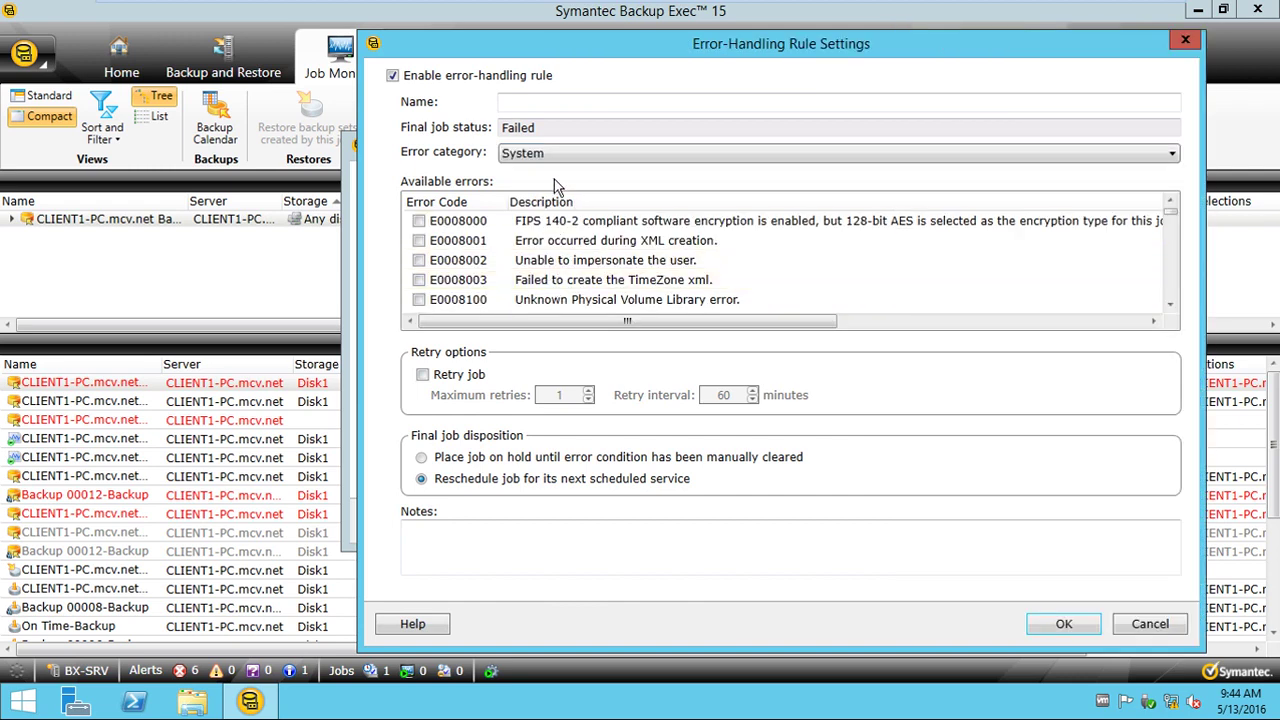
left_click(563, 148)
left_click(566, 210)
left_click(579, 153)
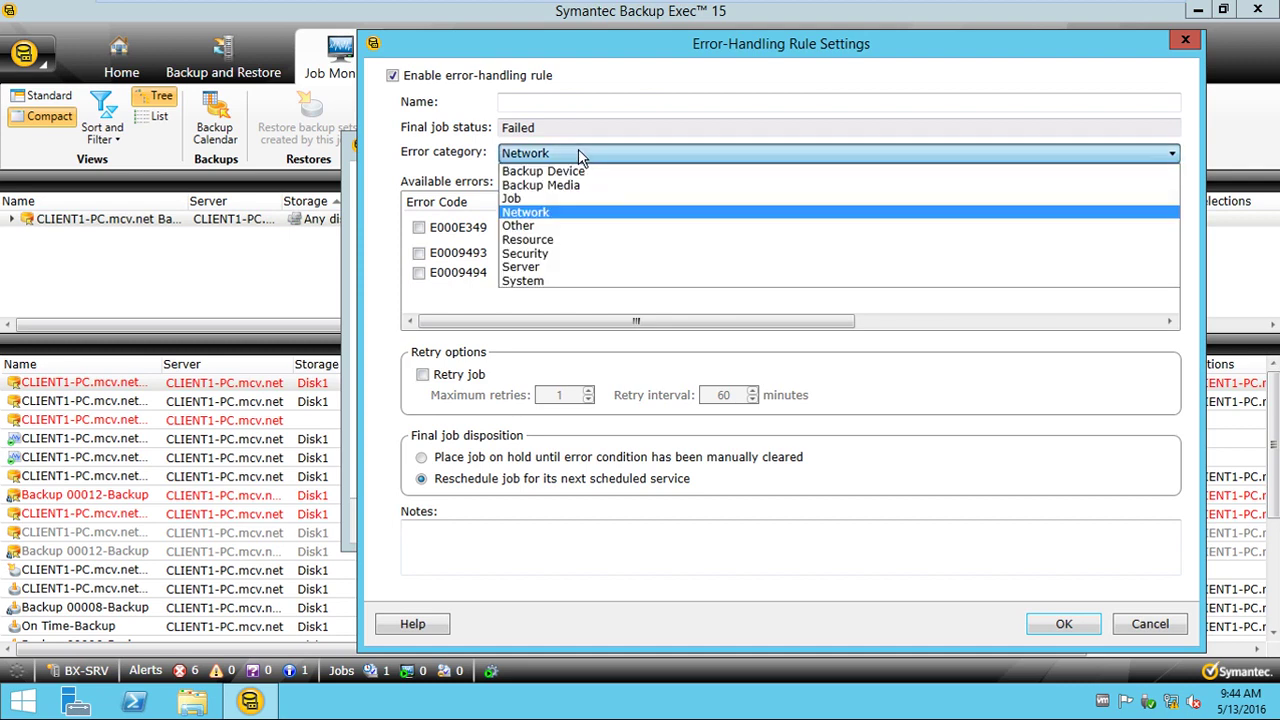
left_click(566, 183)
Set the new rule's error category to Backup Device and look through its available error codes
left_click(565, 153)
left_click(570, 169)
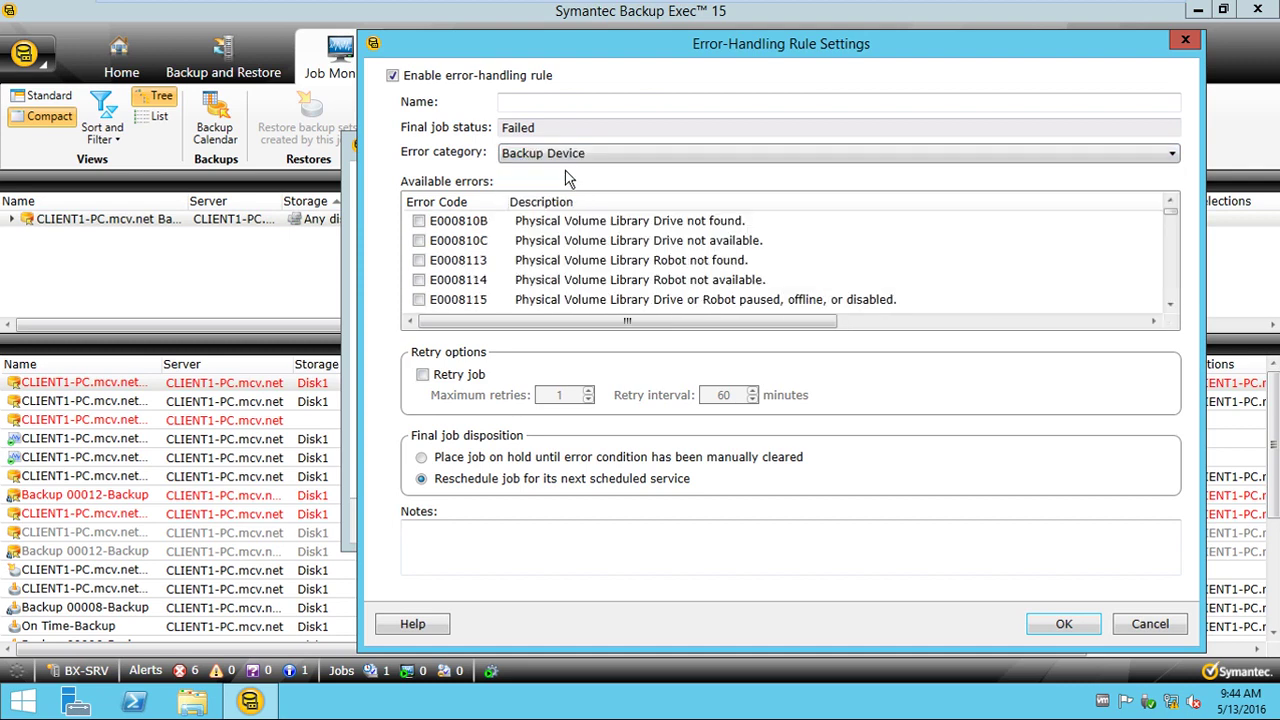
left_click_drag(1170, 212, 1171, 160)
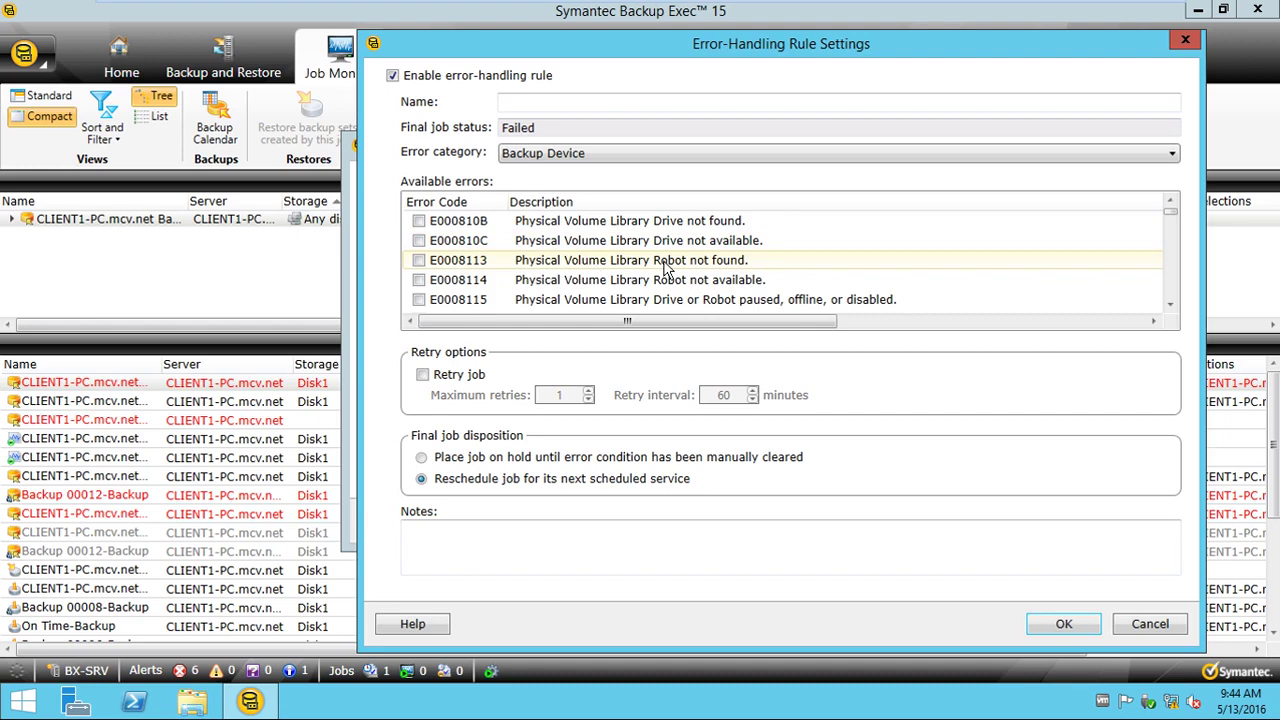
scroll(680, 245, "down", 6)
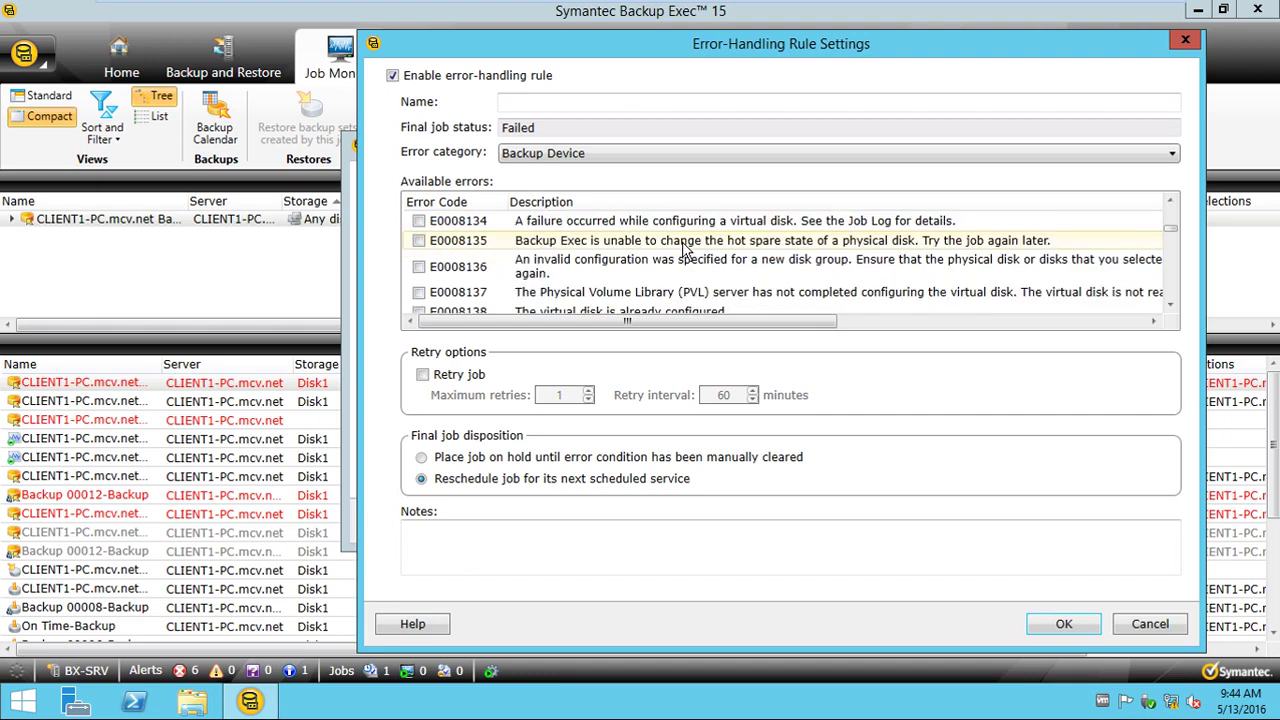
scroll(686, 250, "down", 8)
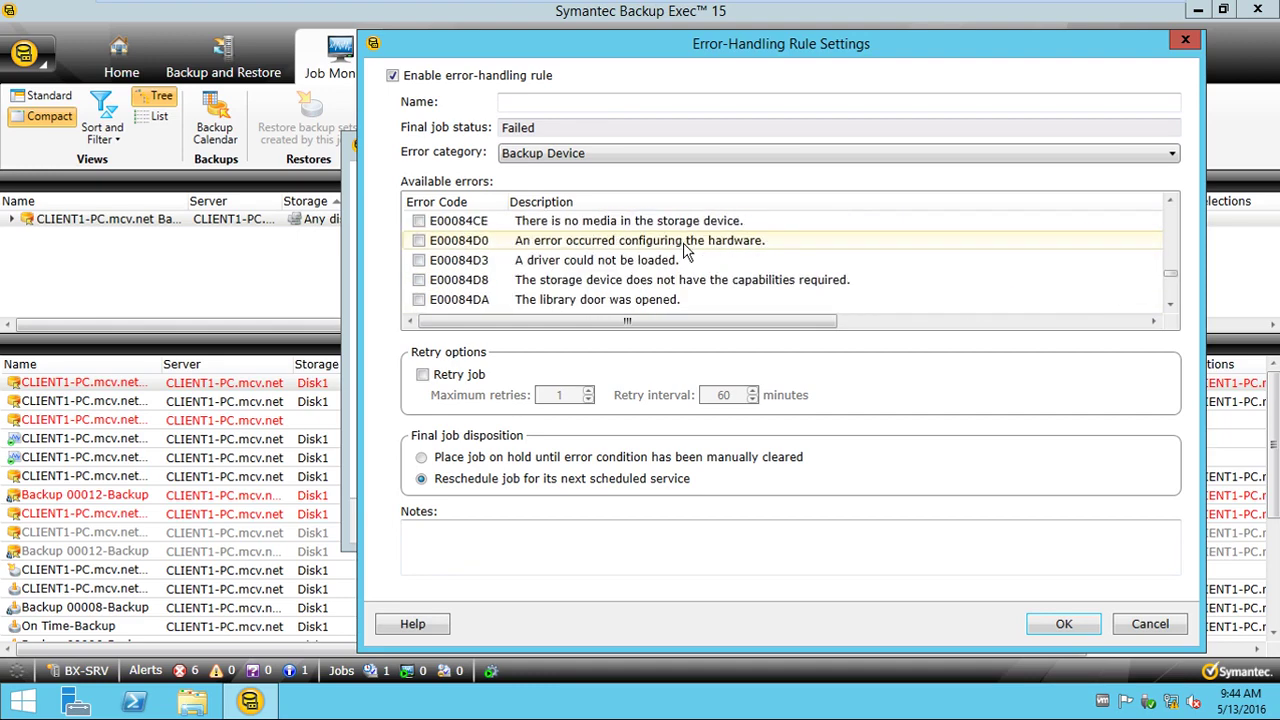
scroll(686, 250, "up", 6)
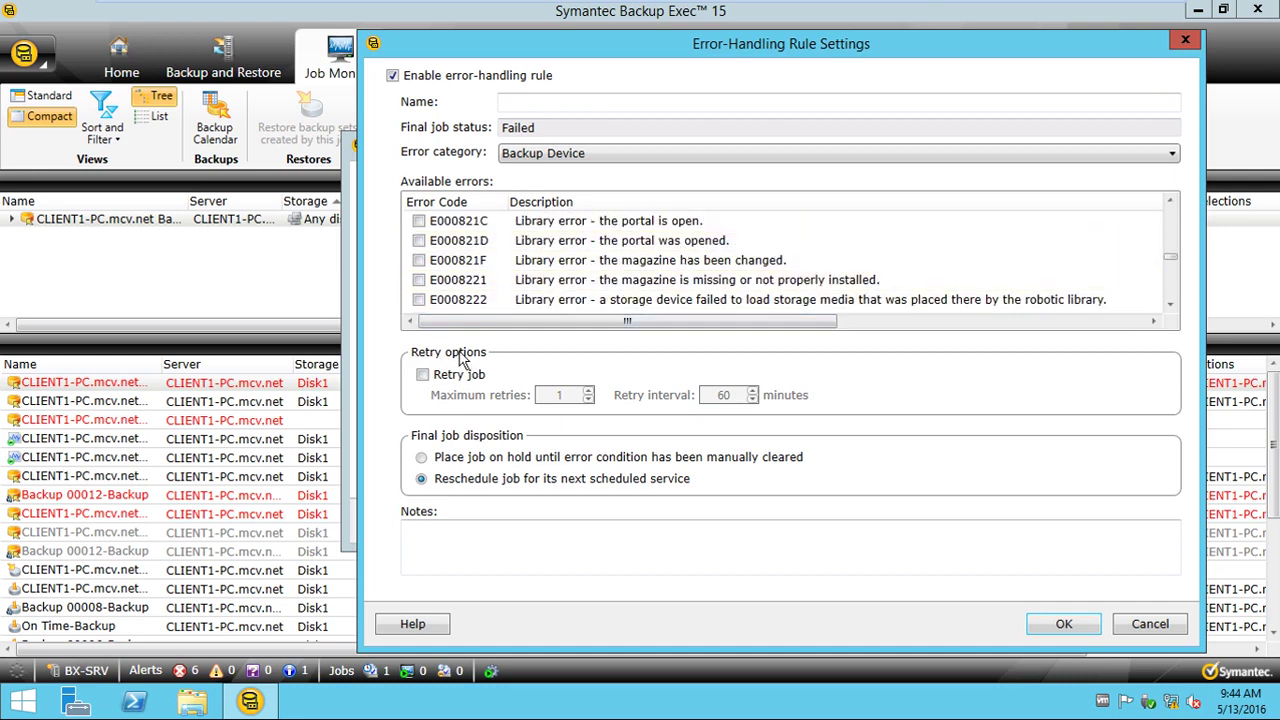
Enable job retry, review the retry and final job disposition options, then cancel the new rule
left_click(443, 380)
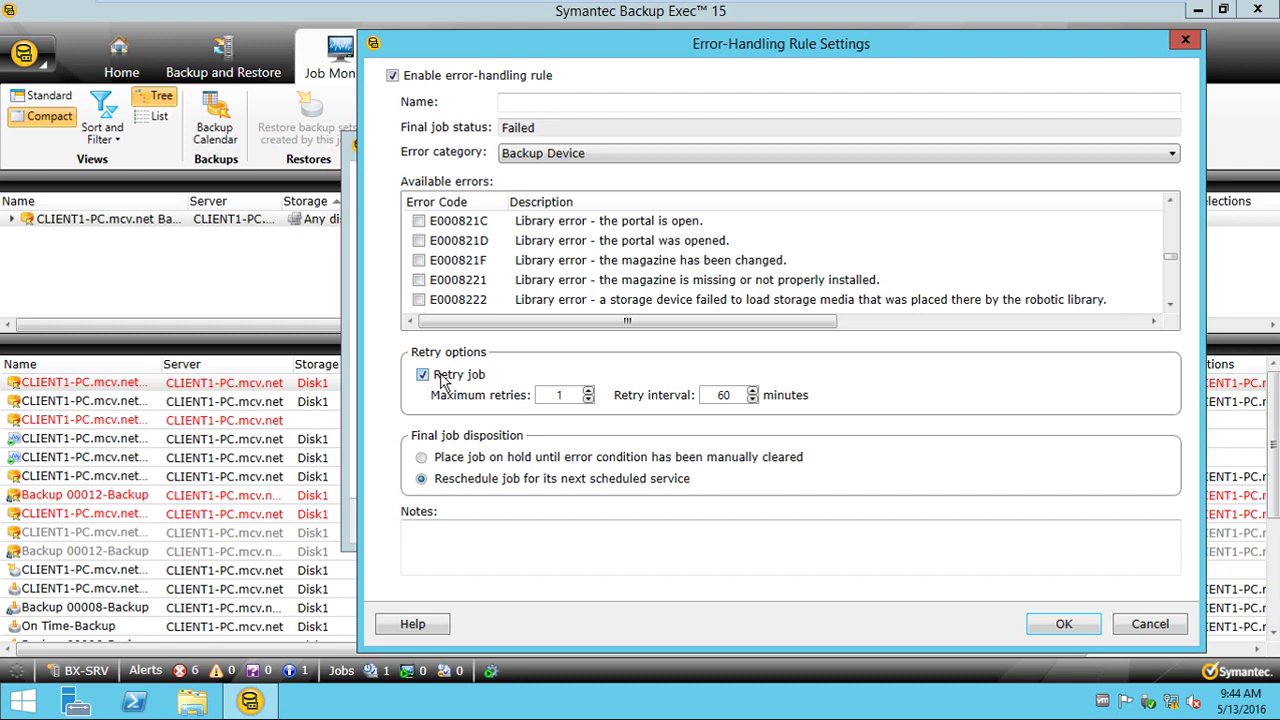
double_click(557, 395)
double_click(723, 395)
double_click(575, 395)
double_click(714, 394)
left_click(500, 483)
left_click(1150, 622)
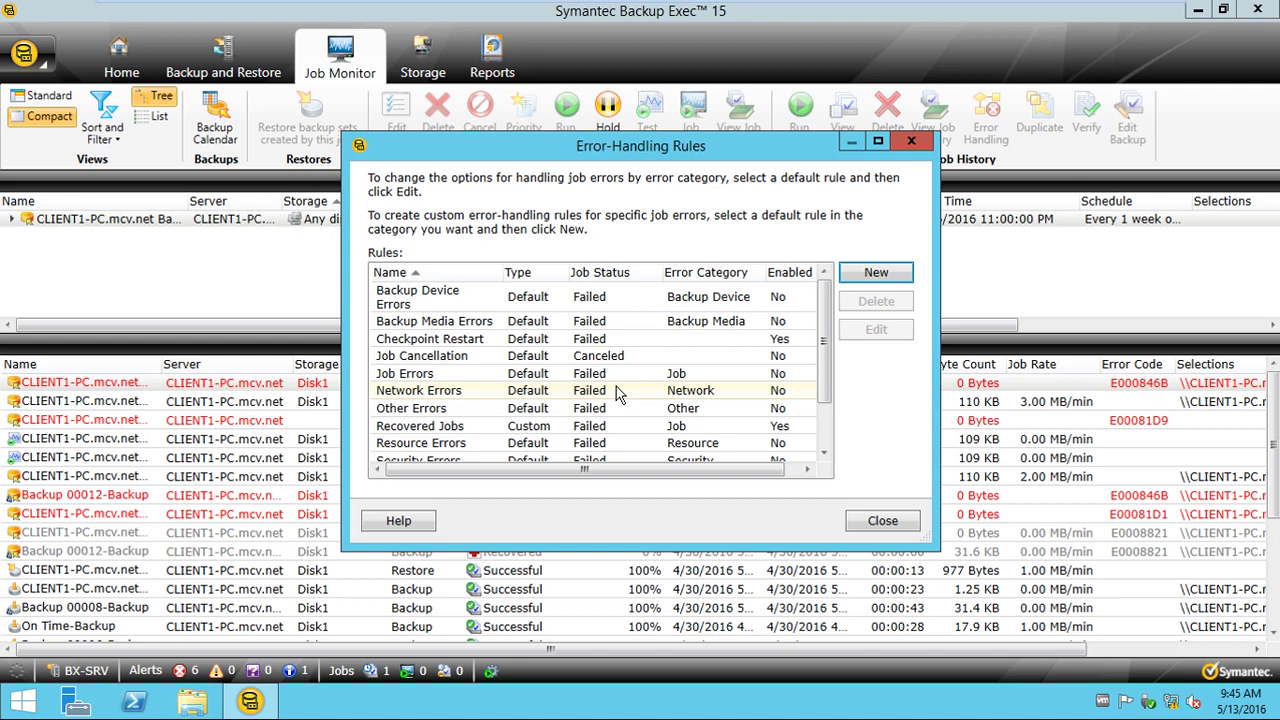
Look through the default and custom entries in the rules list, view the Network Errors settings and cancel
left_click(656, 358)
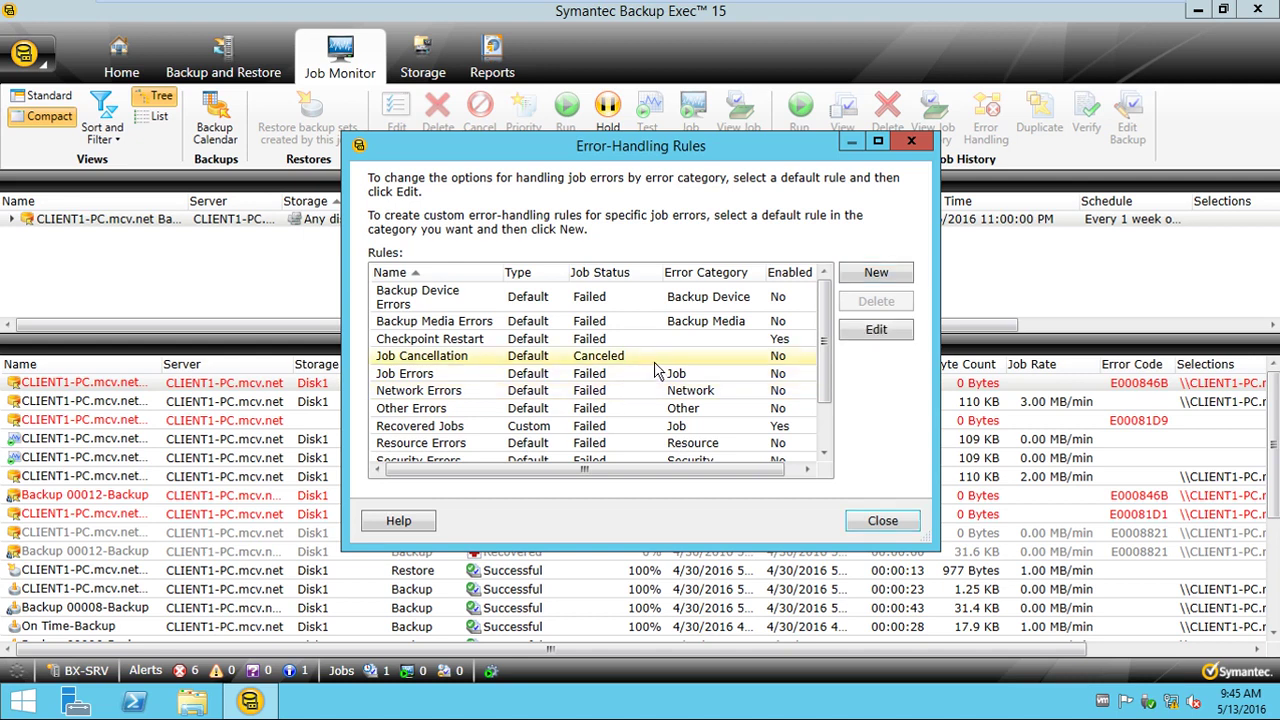
left_click(660, 300)
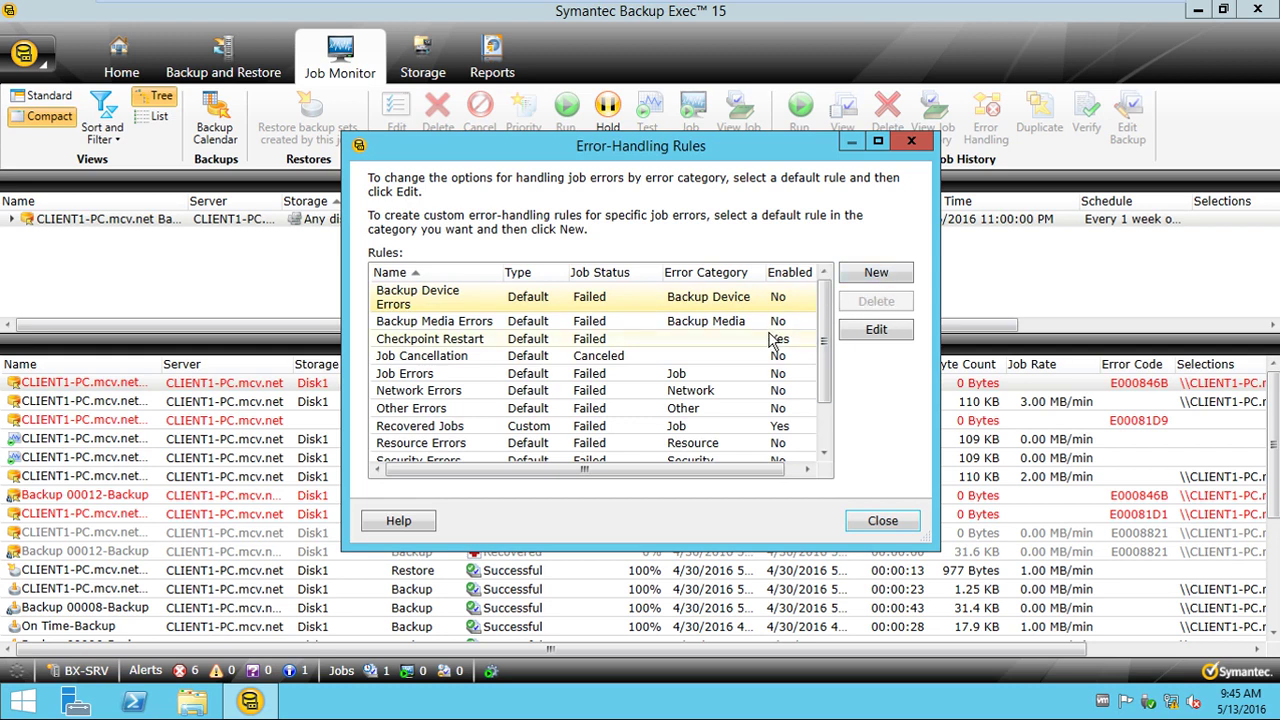
scroll(740, 343, "down", 2)
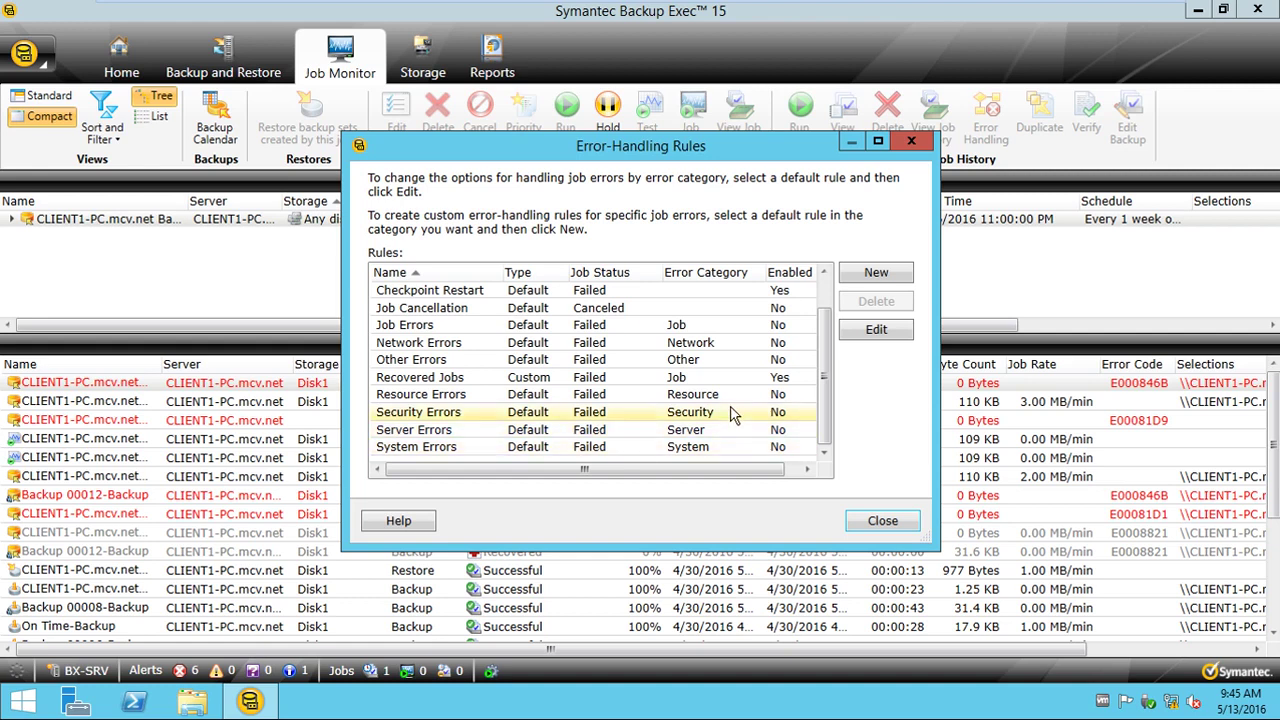
left_click(744, 378)
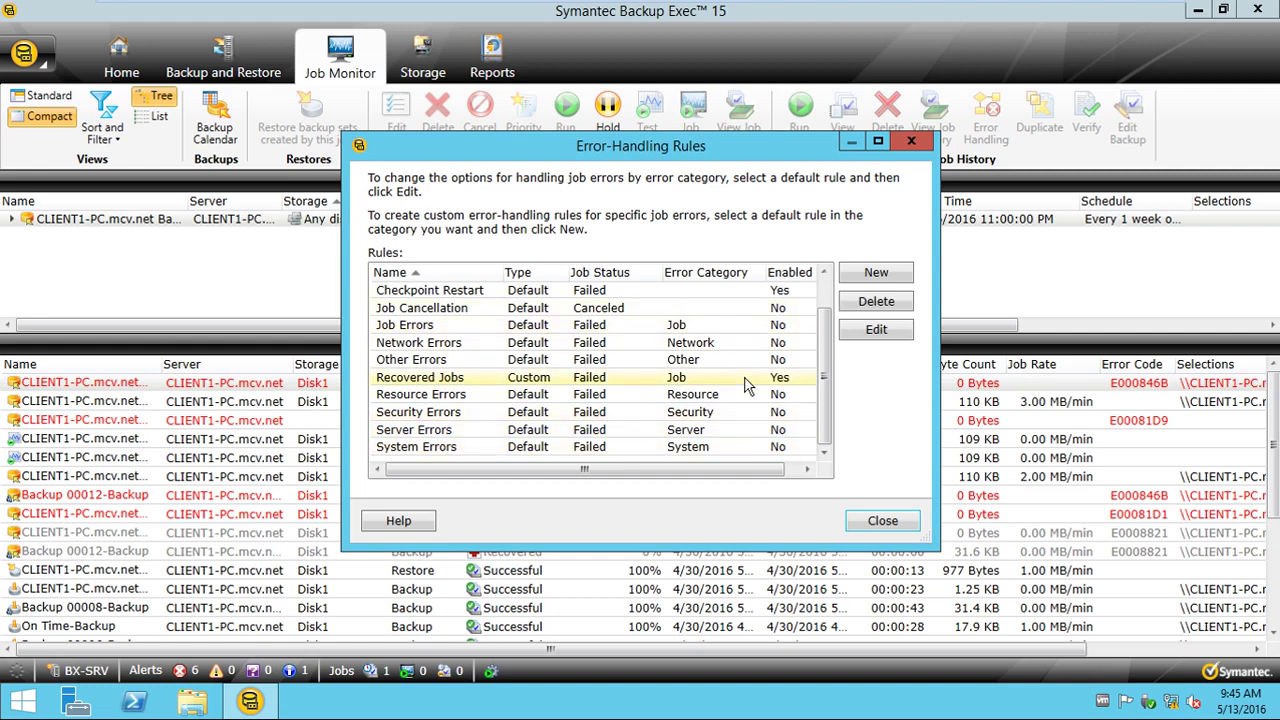
left_click(786, 342)
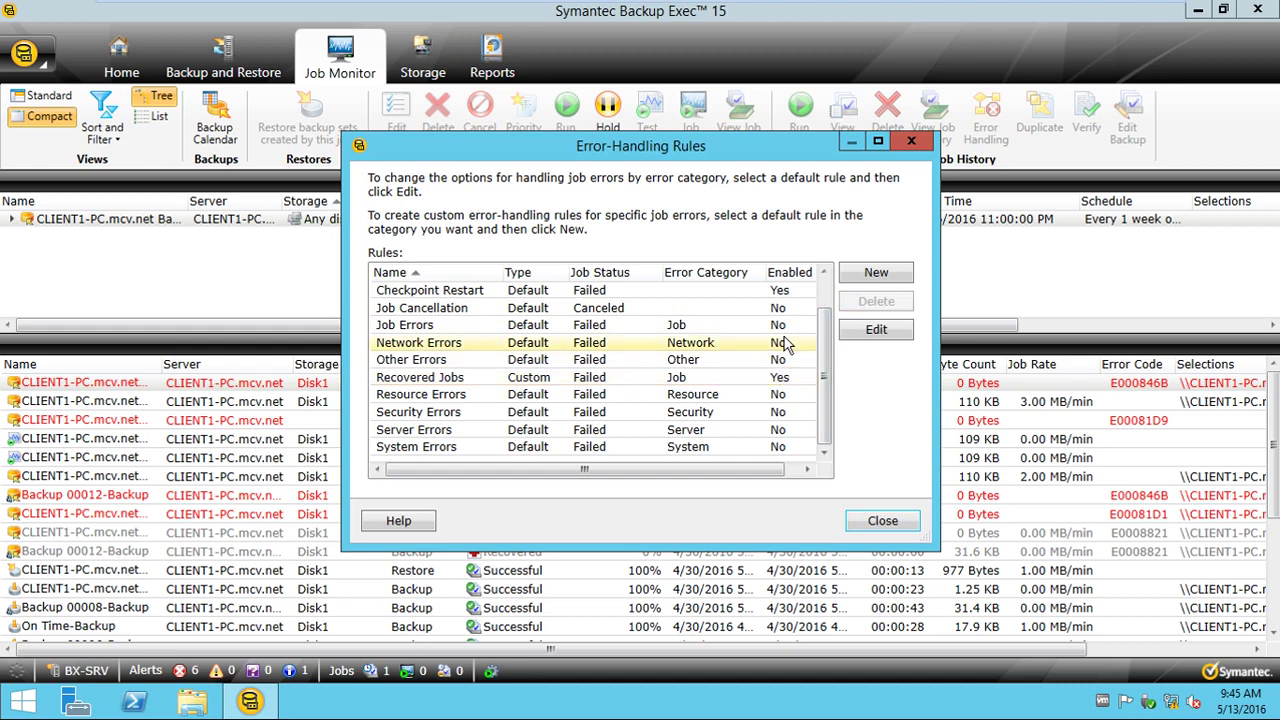
left_click(873, 335)
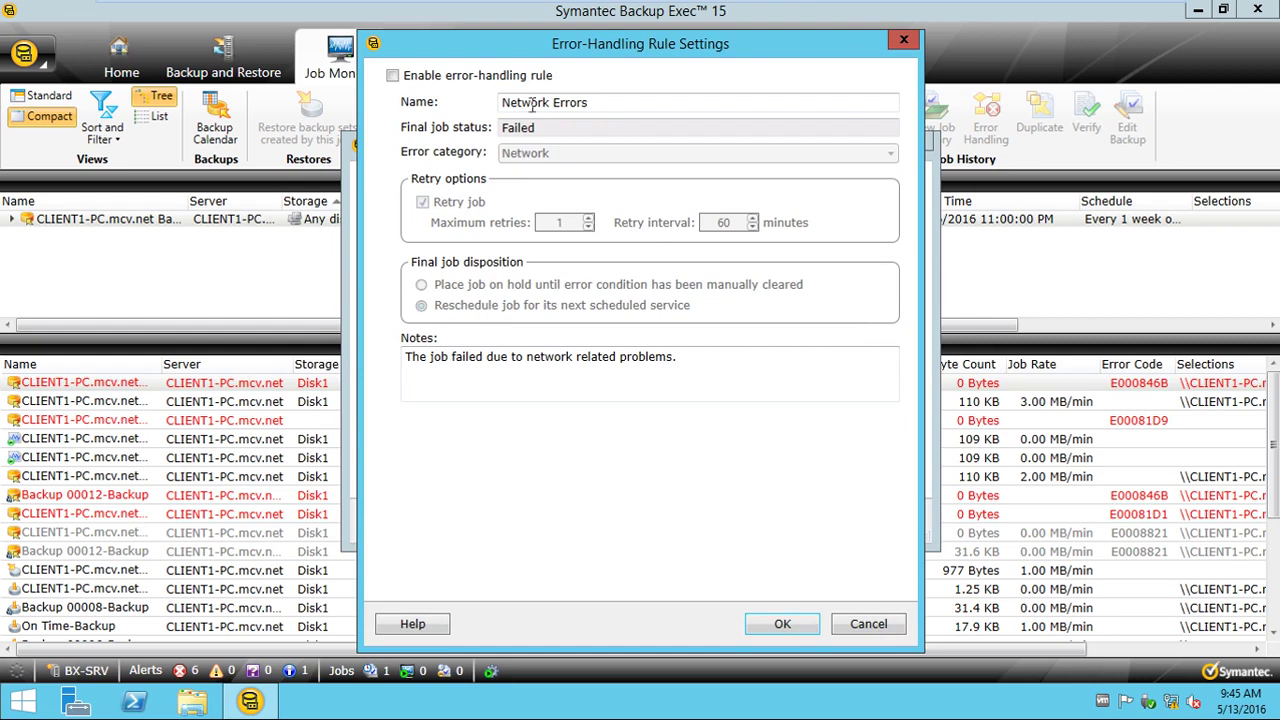
left_click(866, 624)
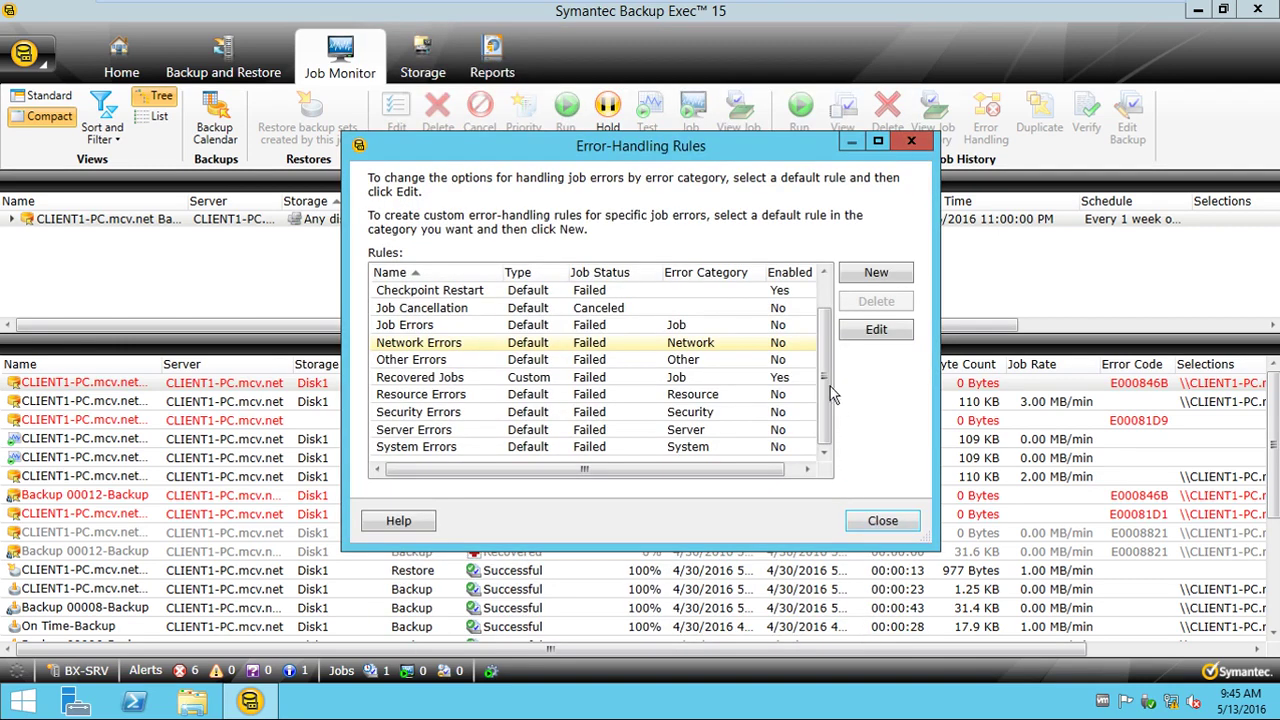
Reopen the Network Errors rule, toggle its enable option on and off, and cancel out
left_click(834, 333)
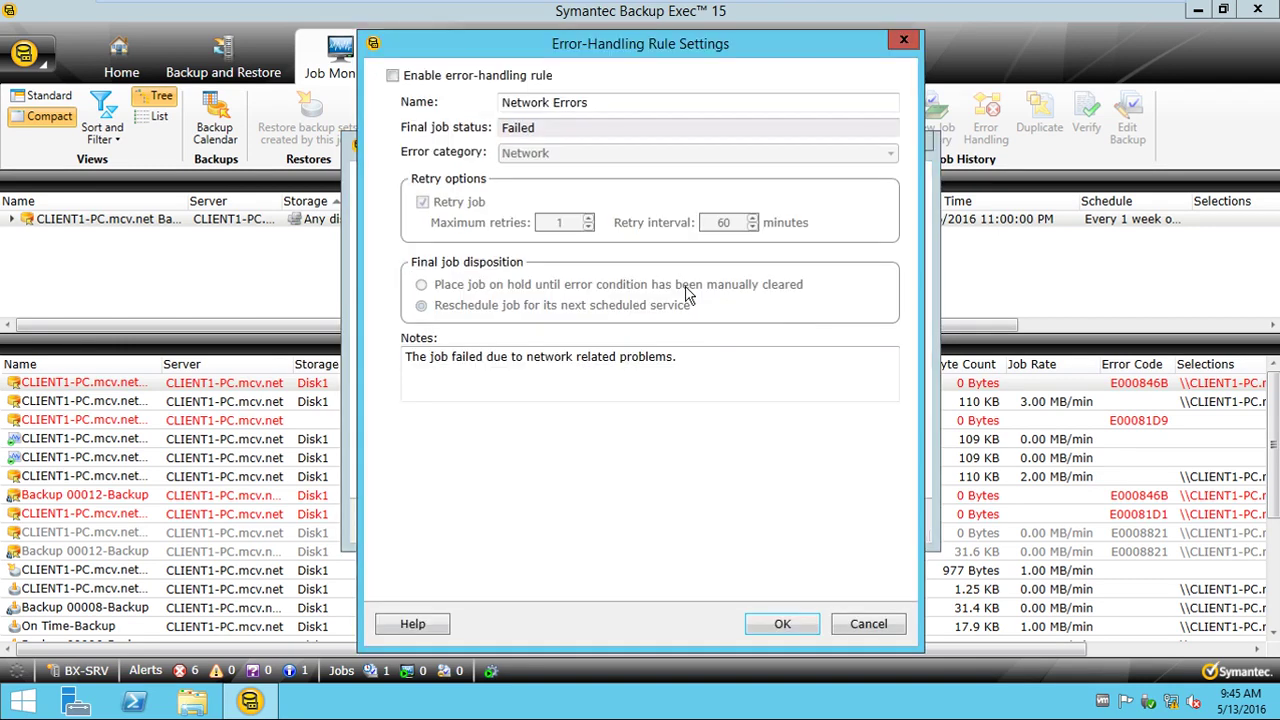
left_click(433, 77)
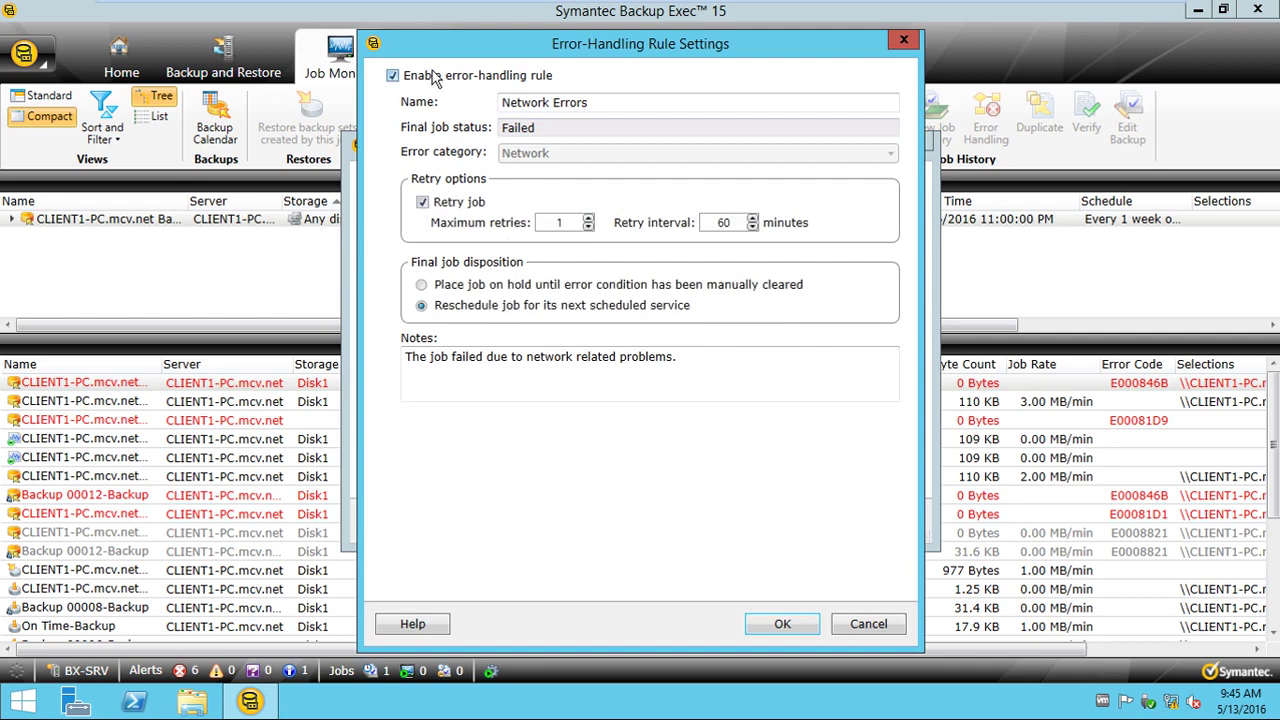
left_click(433, 77)
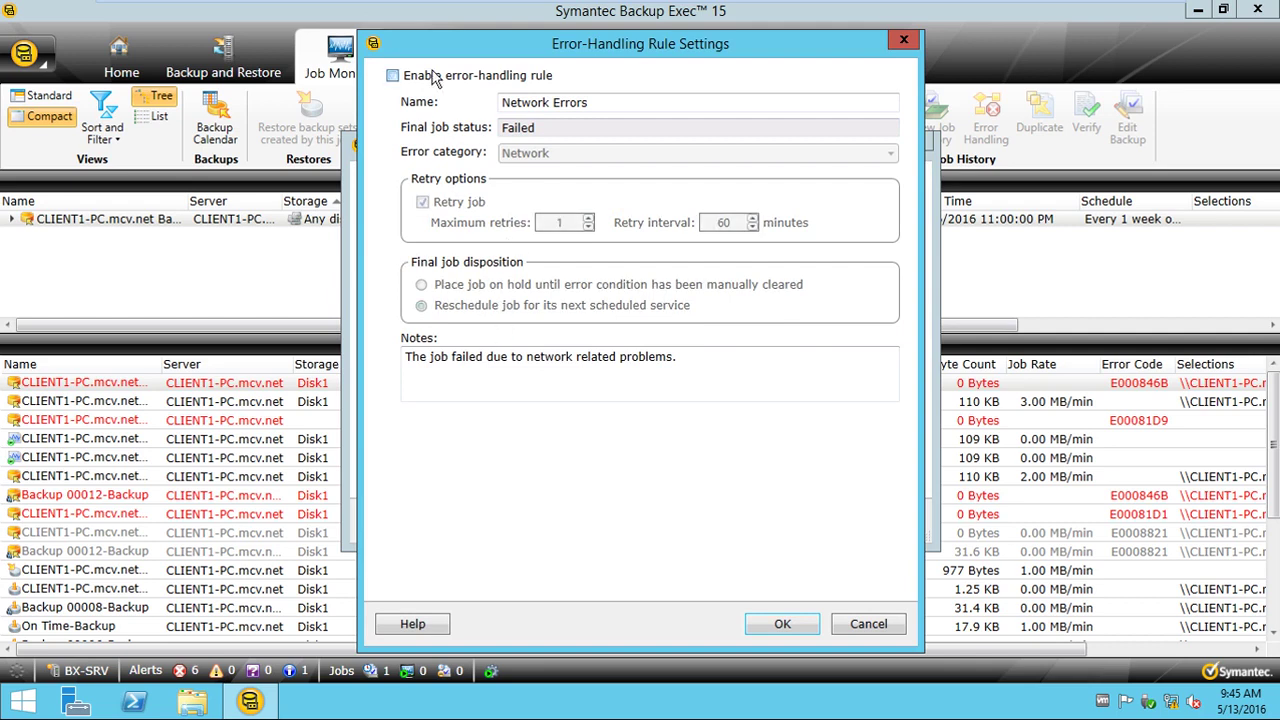
left_click(869, 627)
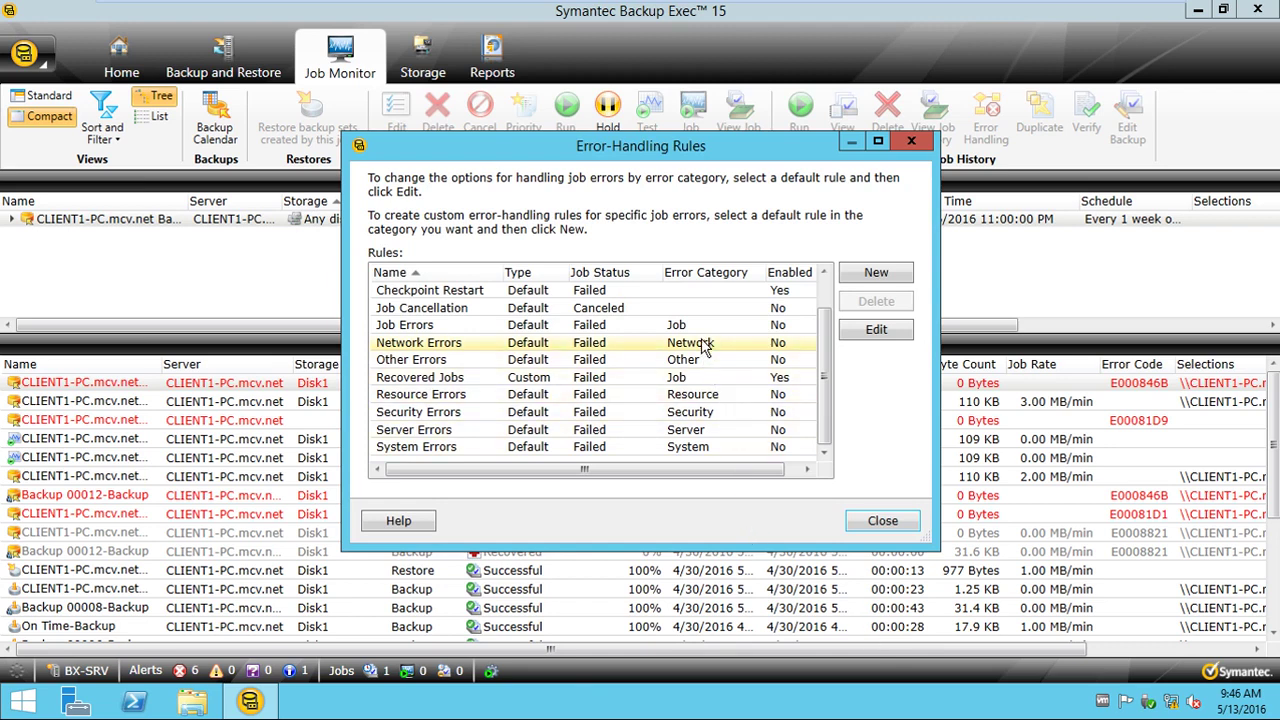
Compare the Checkpoint Restart, Recovered Jobs and Network Errors entries in the rules list, then close the error-handling rules
scroll(706, 345, "up", 1)
left_click(752, 342)
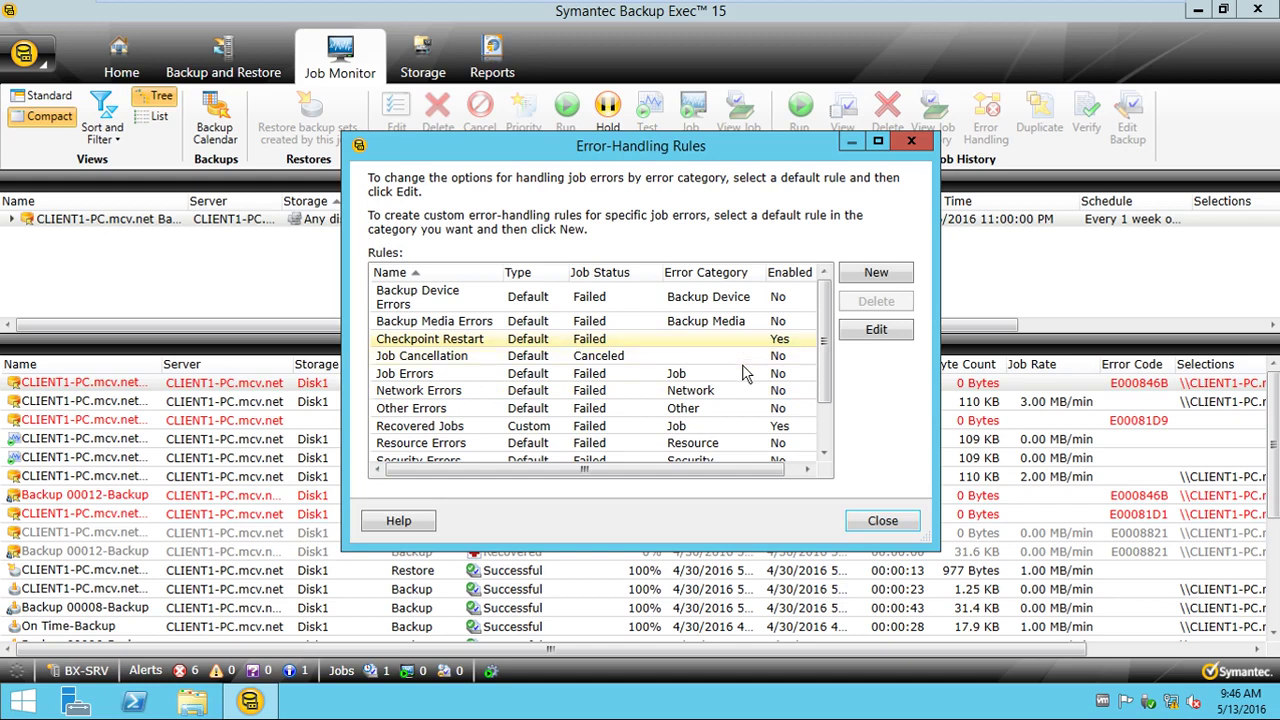
scroll(743, 374, "down", 1)
left_click(733, 379)
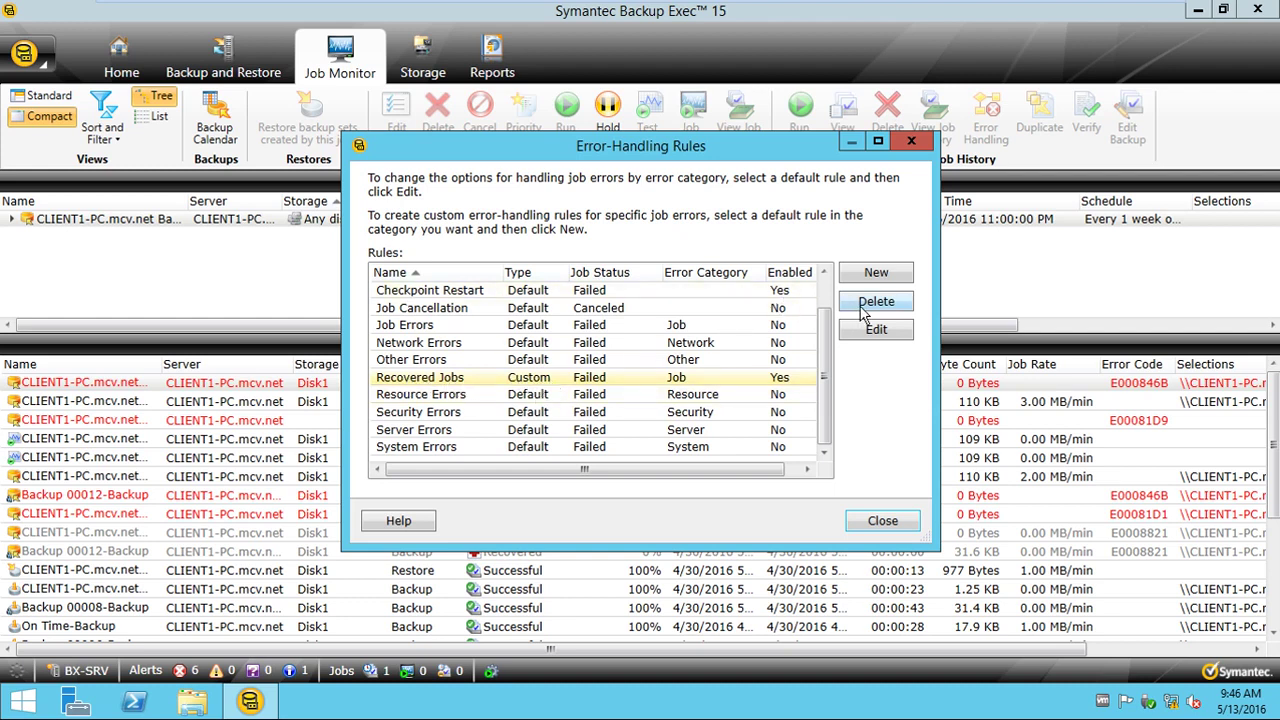
scroll(556, 352, "up", 1)
left_click(553, 343)
left_click(557, 376)
left_click(620, 396)
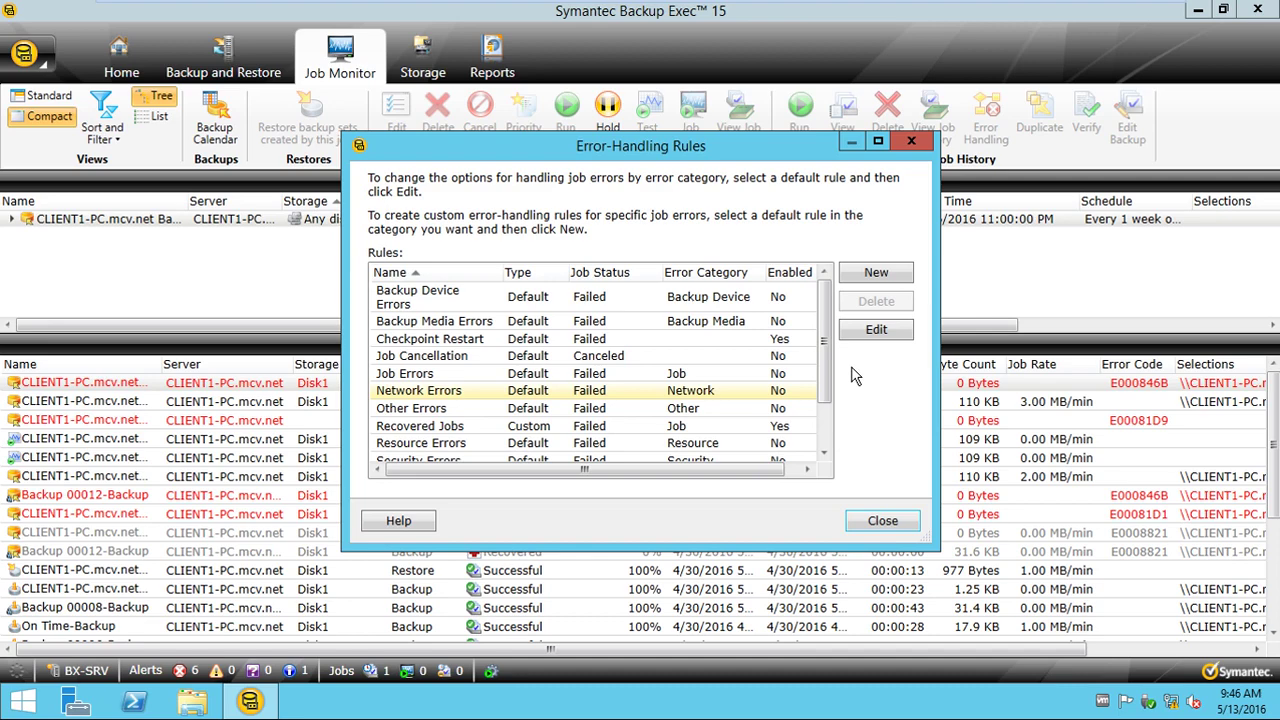
left_click(882, 521)
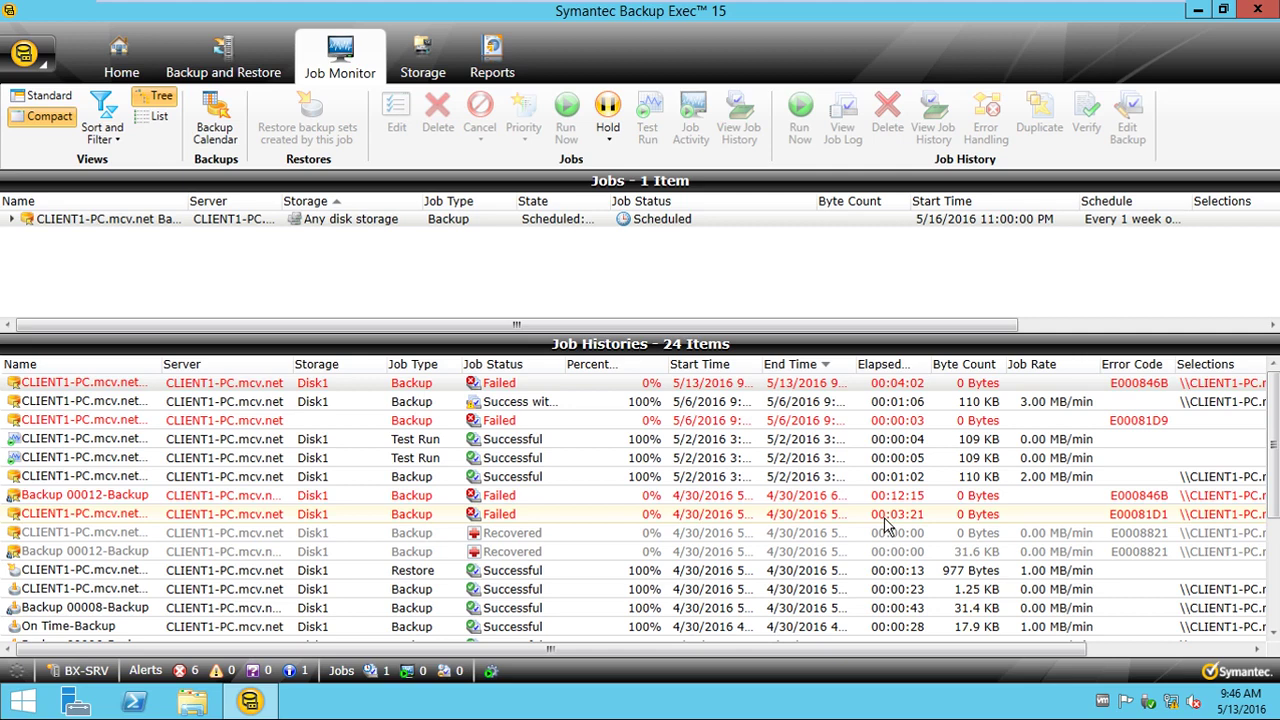
Reopen the error-handling rules and display the settings of the custom Recovered Jobs rule
left_click(40, 60)
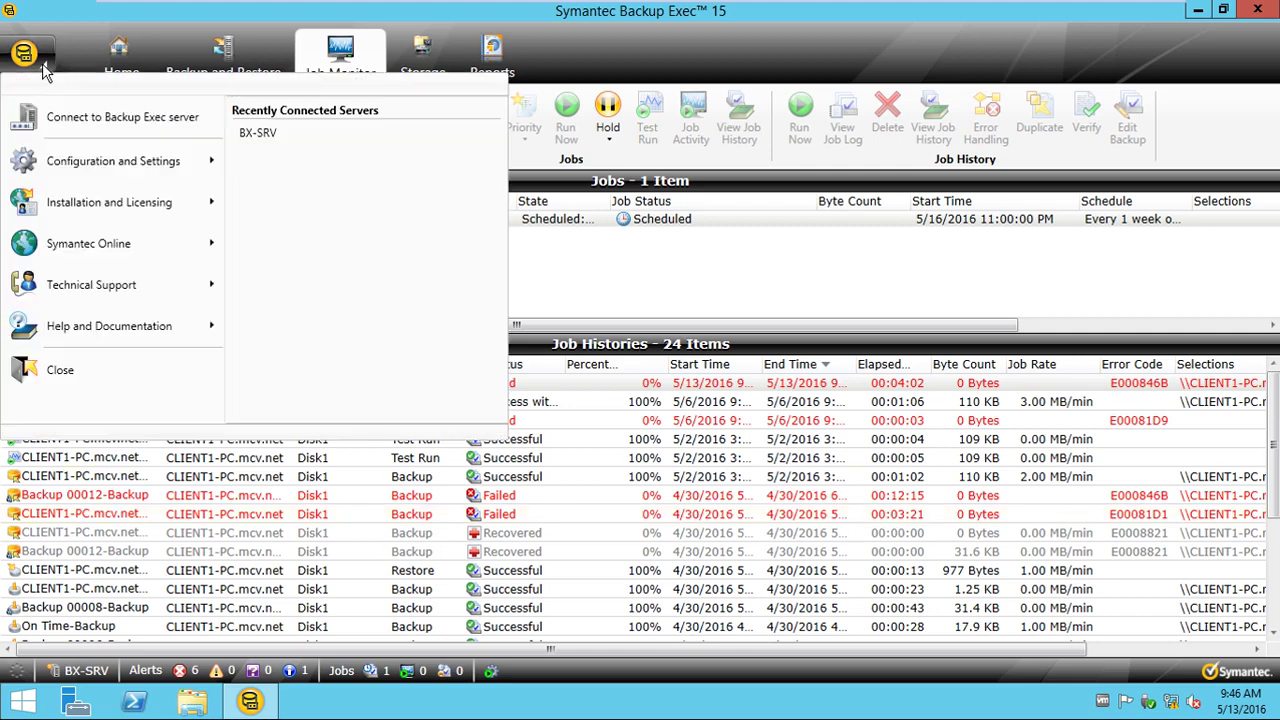
mouse_move(130, 162)
left_click(366, 314)
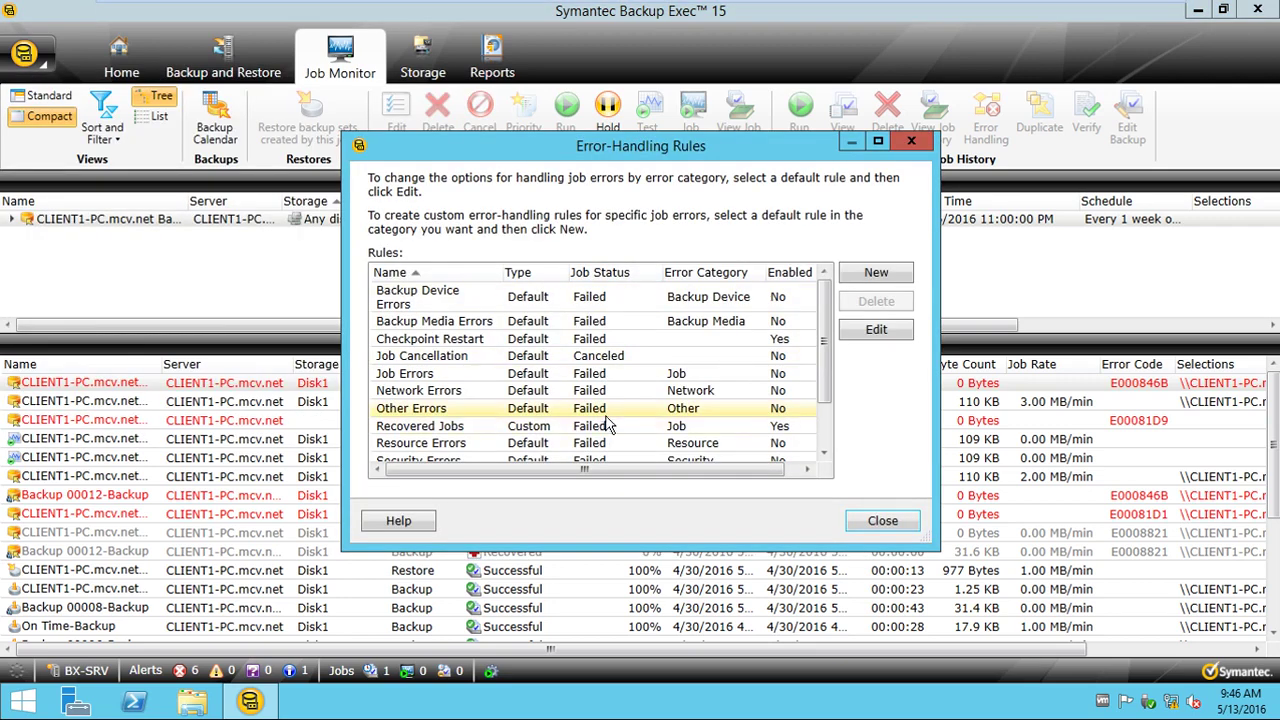
left_click(560, 428)
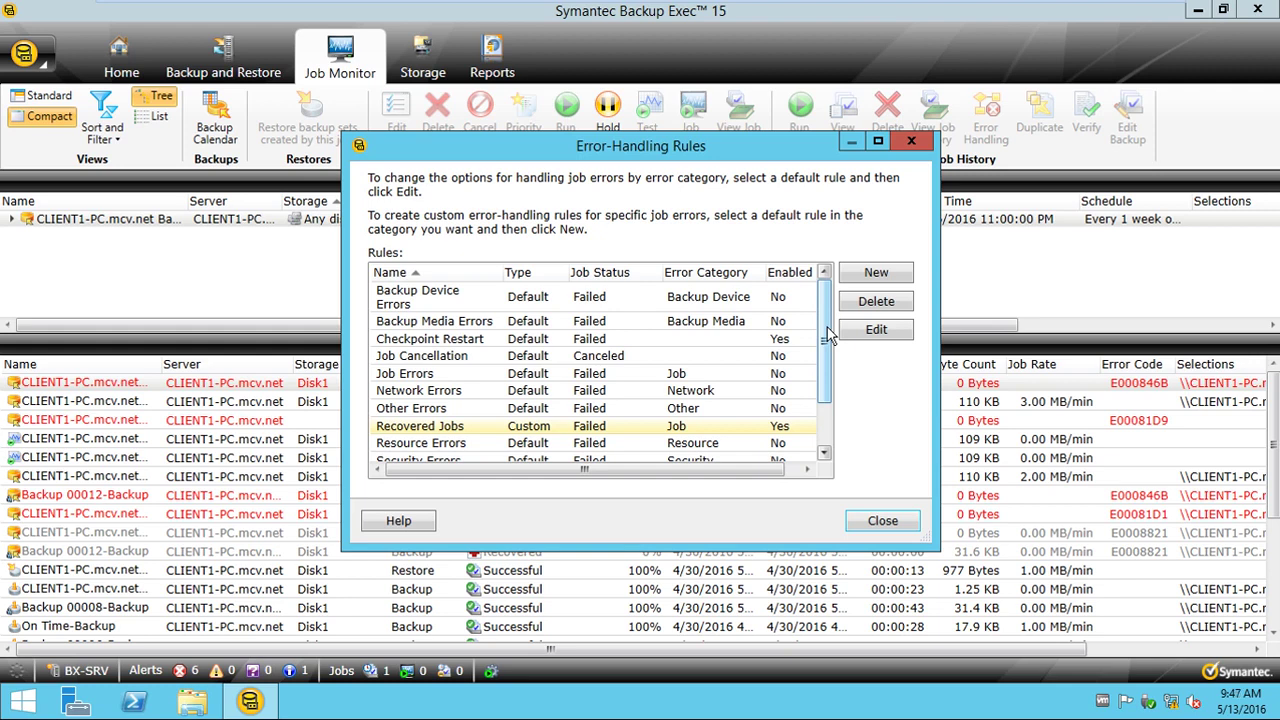
left_click(886, 334)
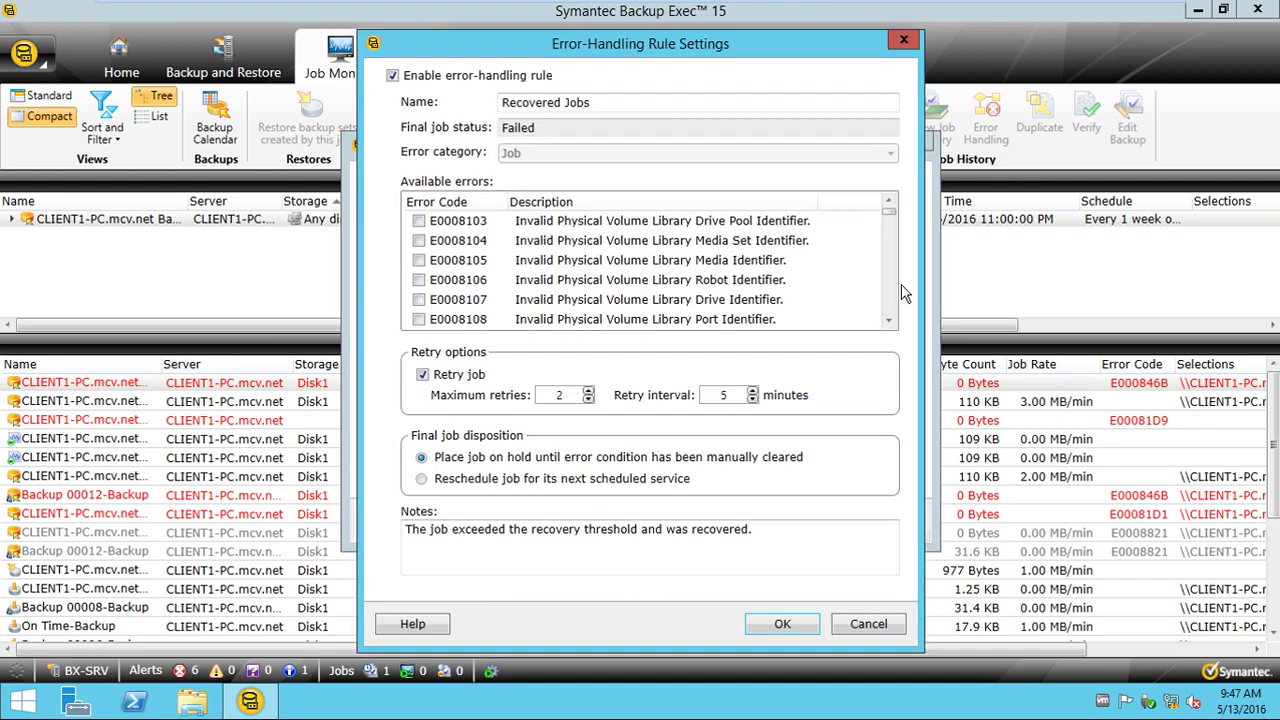
Find error code E00081D9 among the available errors of the Recovered Jobs rule and select its entry
left_click(889, 321)
left_click_drag(889, 321, 889, 321)
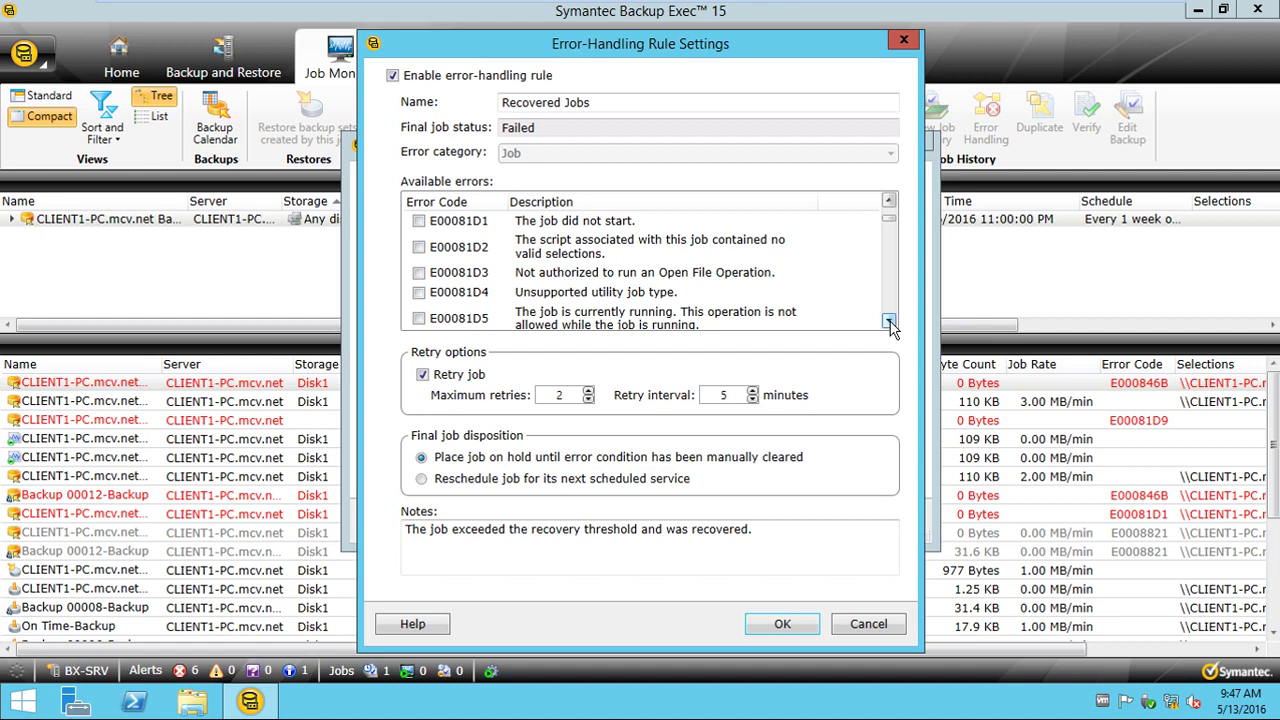
left_click_drag(889, 321, 889, 321)
left_click_drag(890, 202, 890, 202)
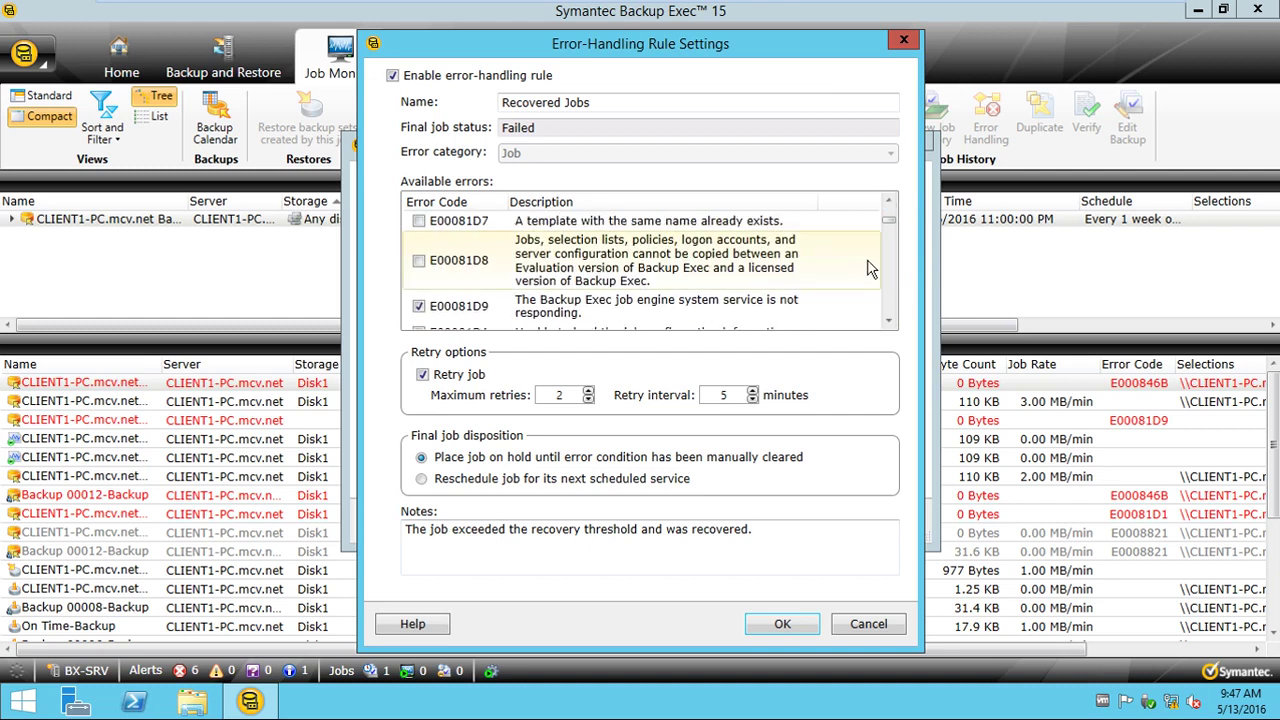
left_click(779, 317)
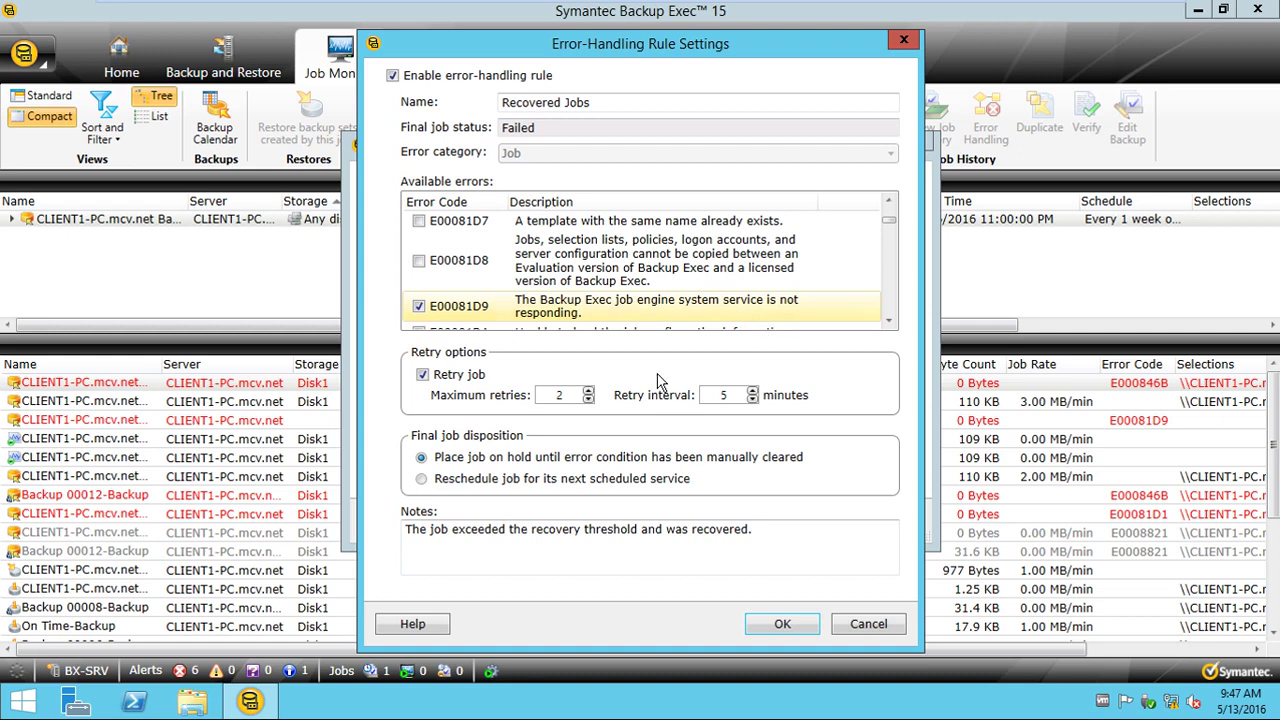
Inspect the maximum retries and retry interval settings of the Recovered Jobs rule
double_click(557, 395)
left_click(557, 395)
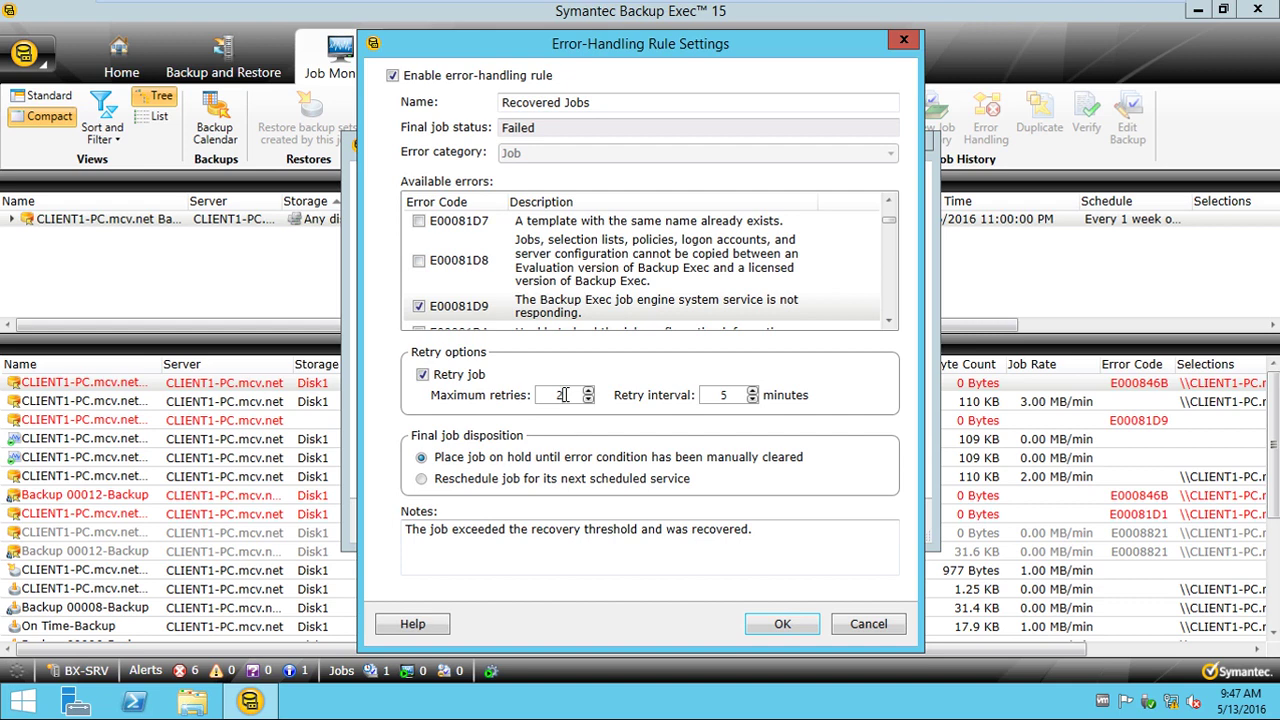
double_click(722, 393)
left_click(565, 396)
key("Tab")
Look through the rule's available errors for further enabled codes and select the E000881B entry
scroll(670, 270, "down", 10)
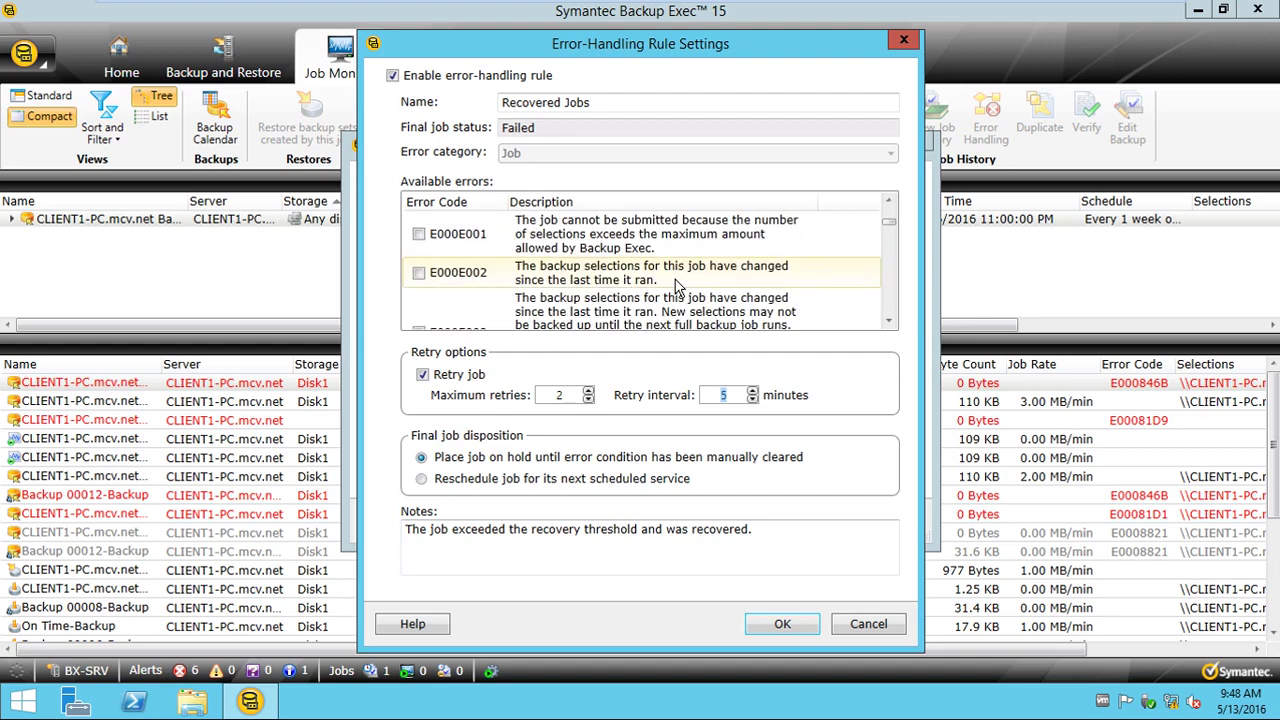
scroll(675, 285, "down", 10)
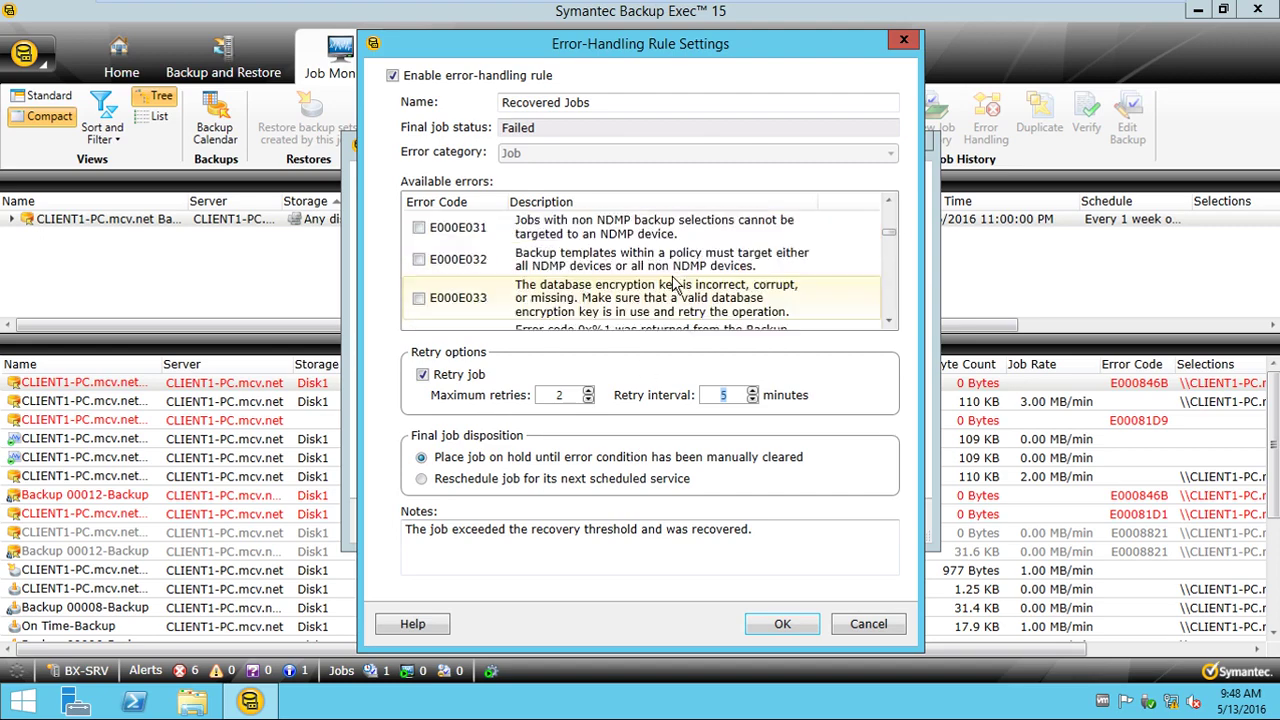
scroll(675, 285, "down", 10)
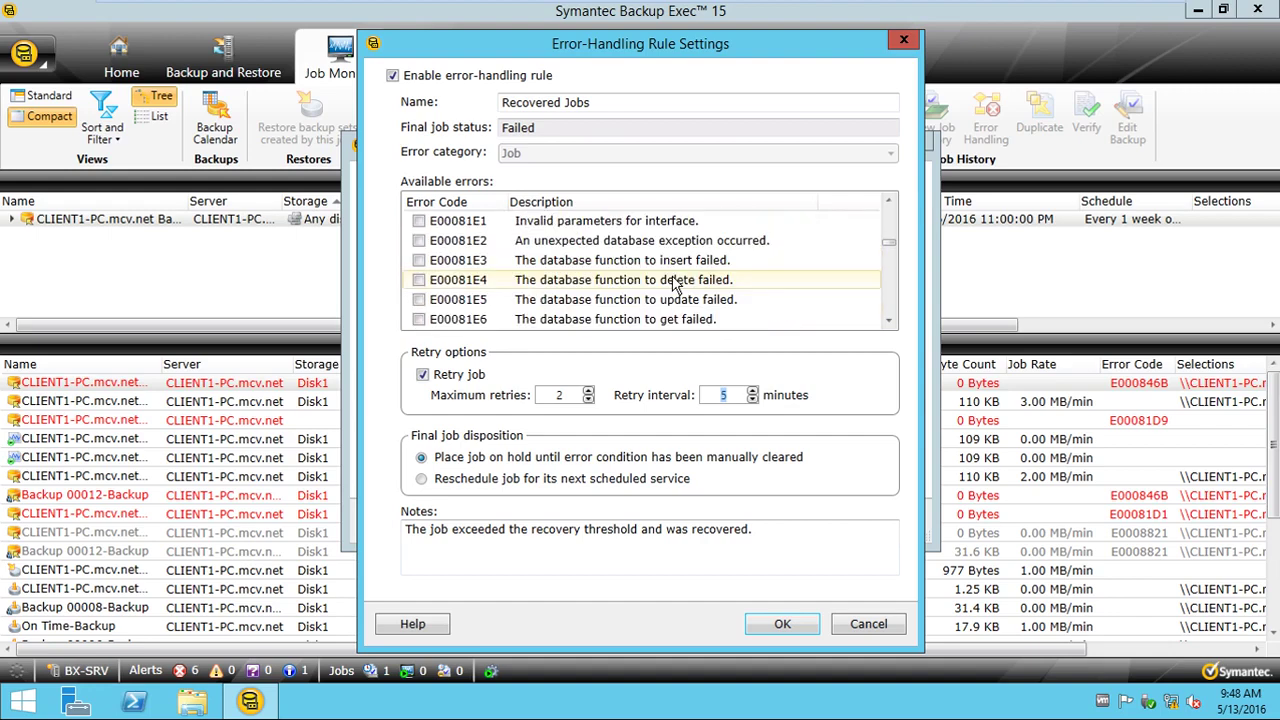
scroll(675, 285, "down", 10)
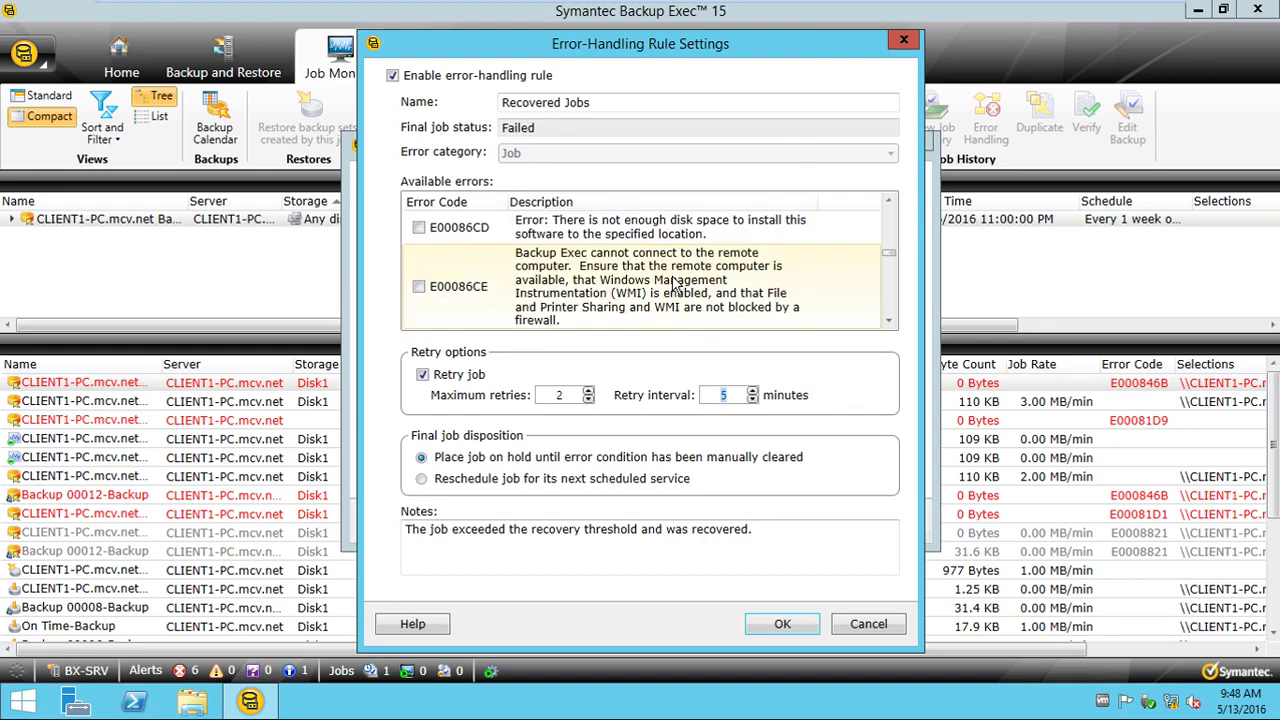
scroll(675, 285, "down", 8)
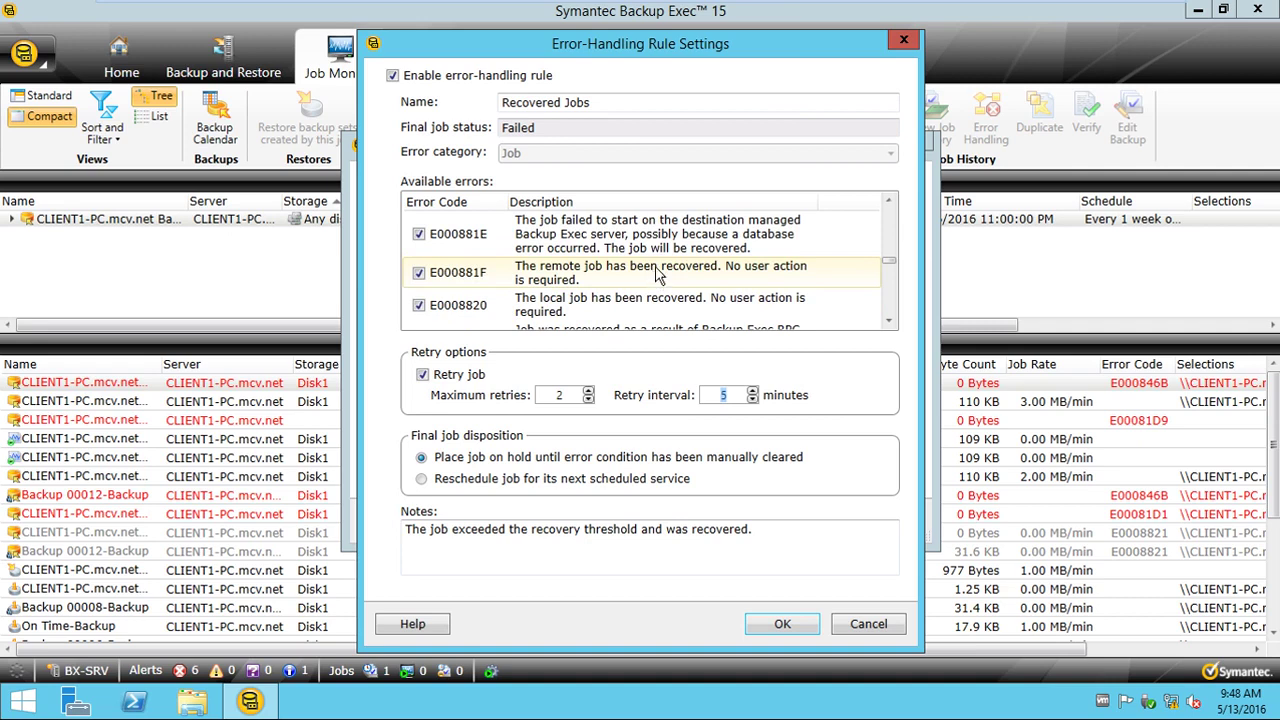
left_click(889, 203)
left_click(889, 203)
left_click(889, 203)
left_click(889, 203)
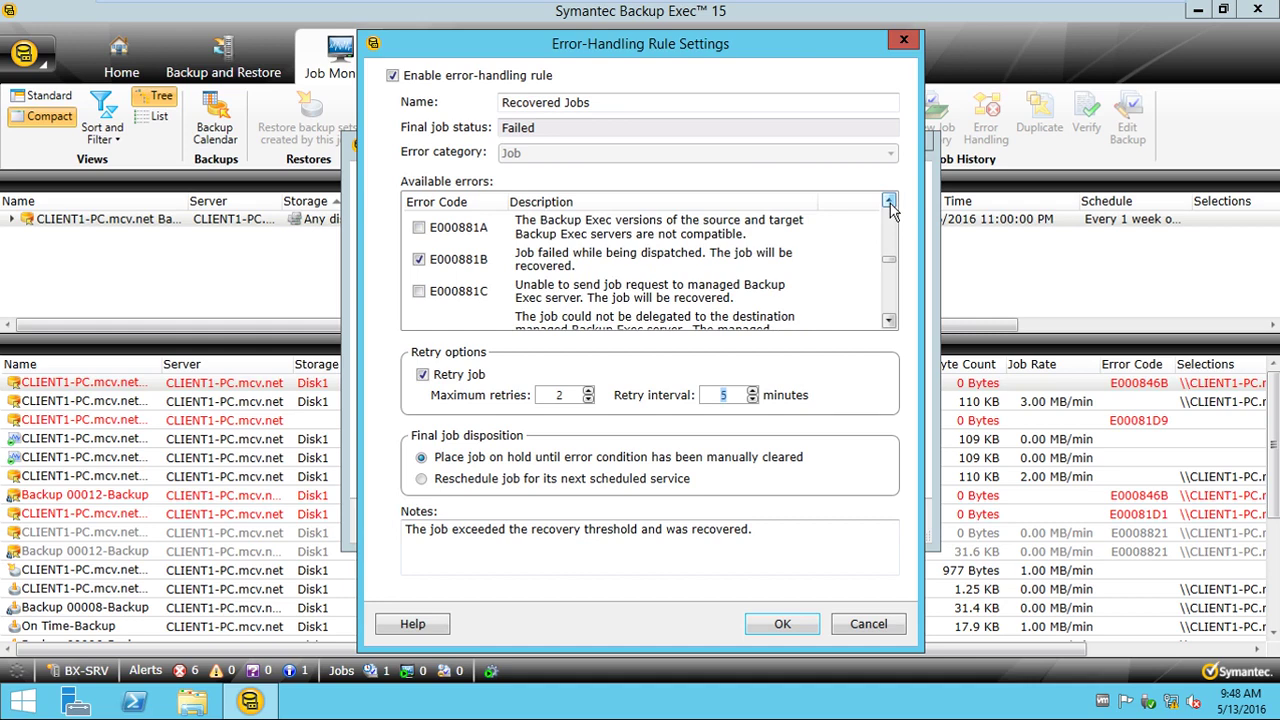
left_click(699, 271)
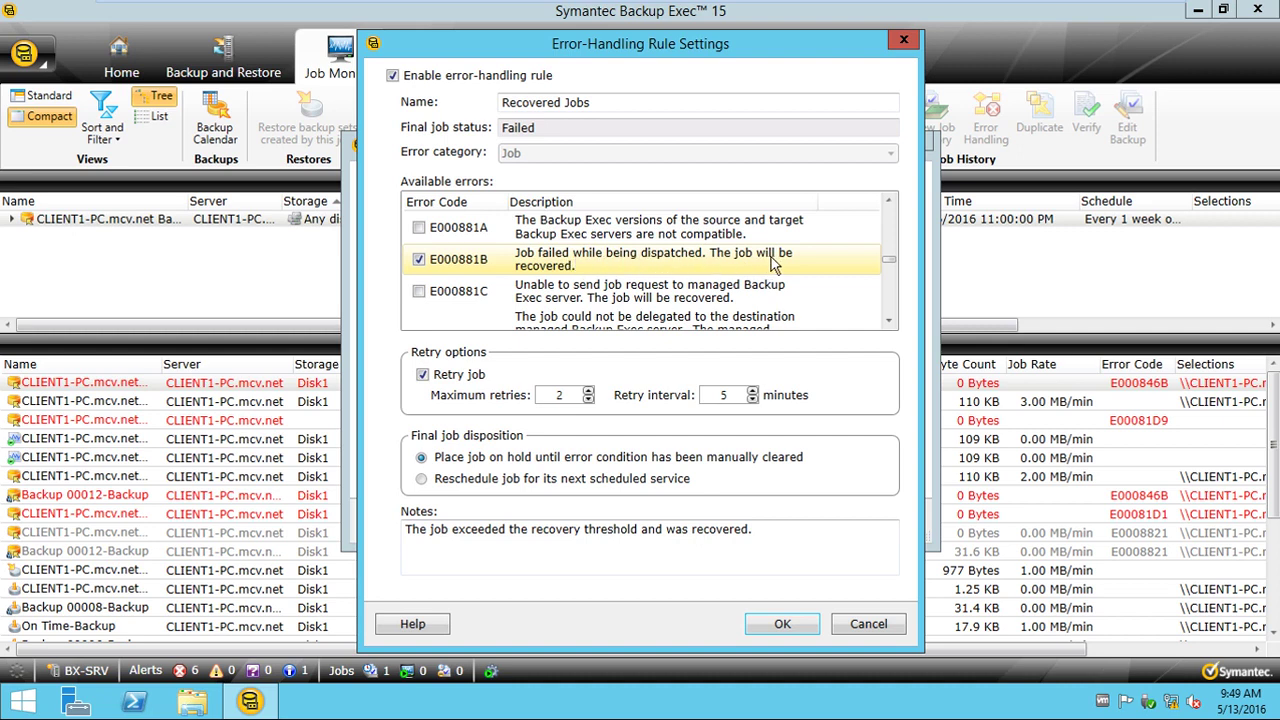
Examine the enabled errors from E000881D onward, then cancel the rule settings and close the error-handling rules
scroll(704, 276, "down", 1)
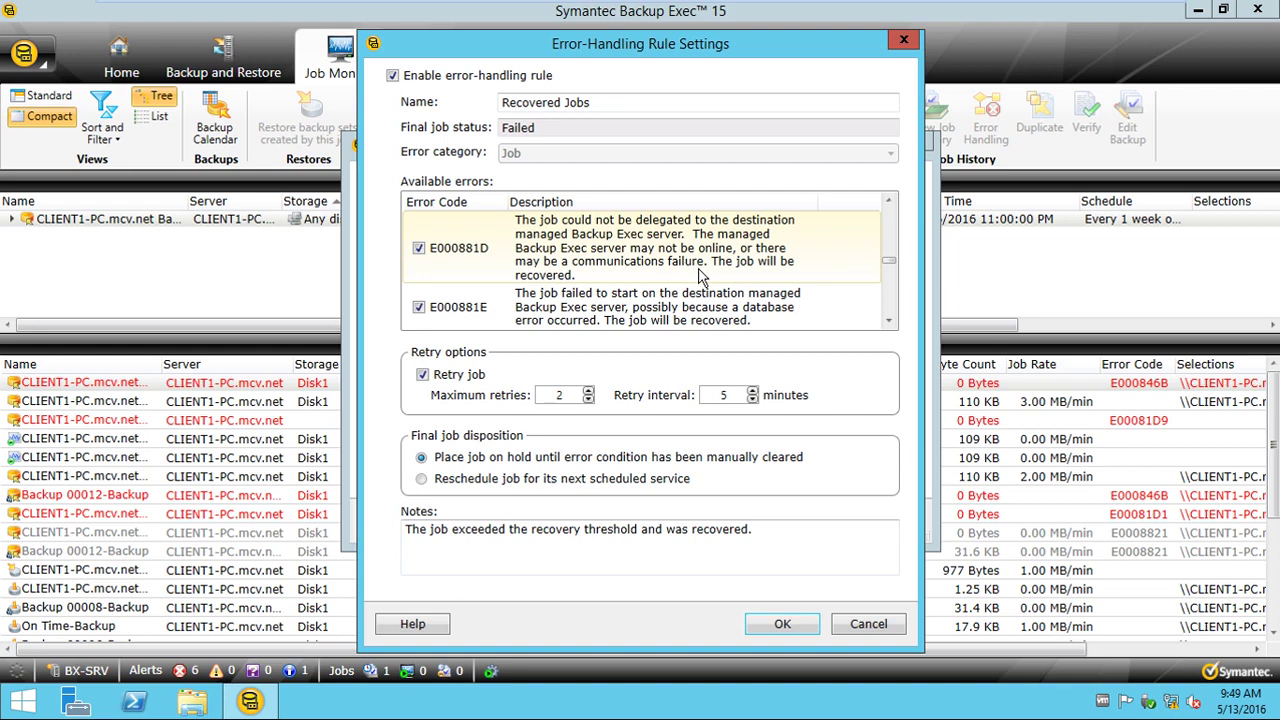
scroll(626, 304, "down", 1)
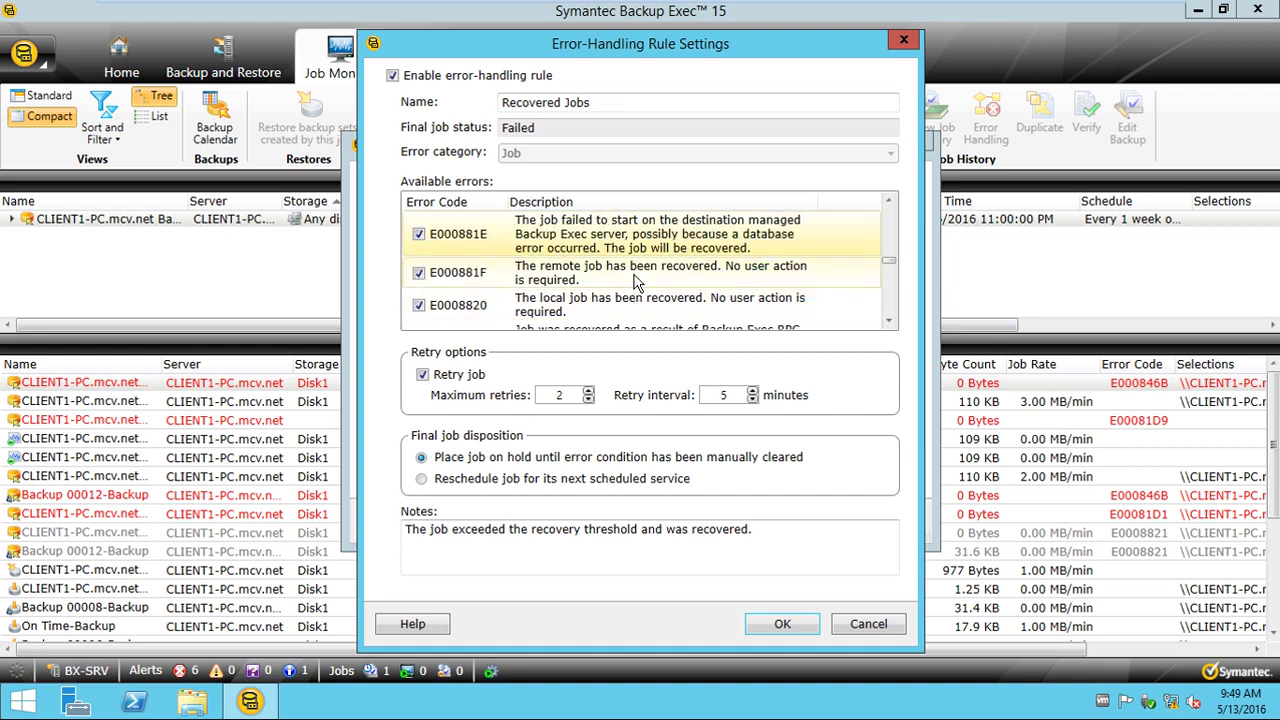
left_click(638, 283)
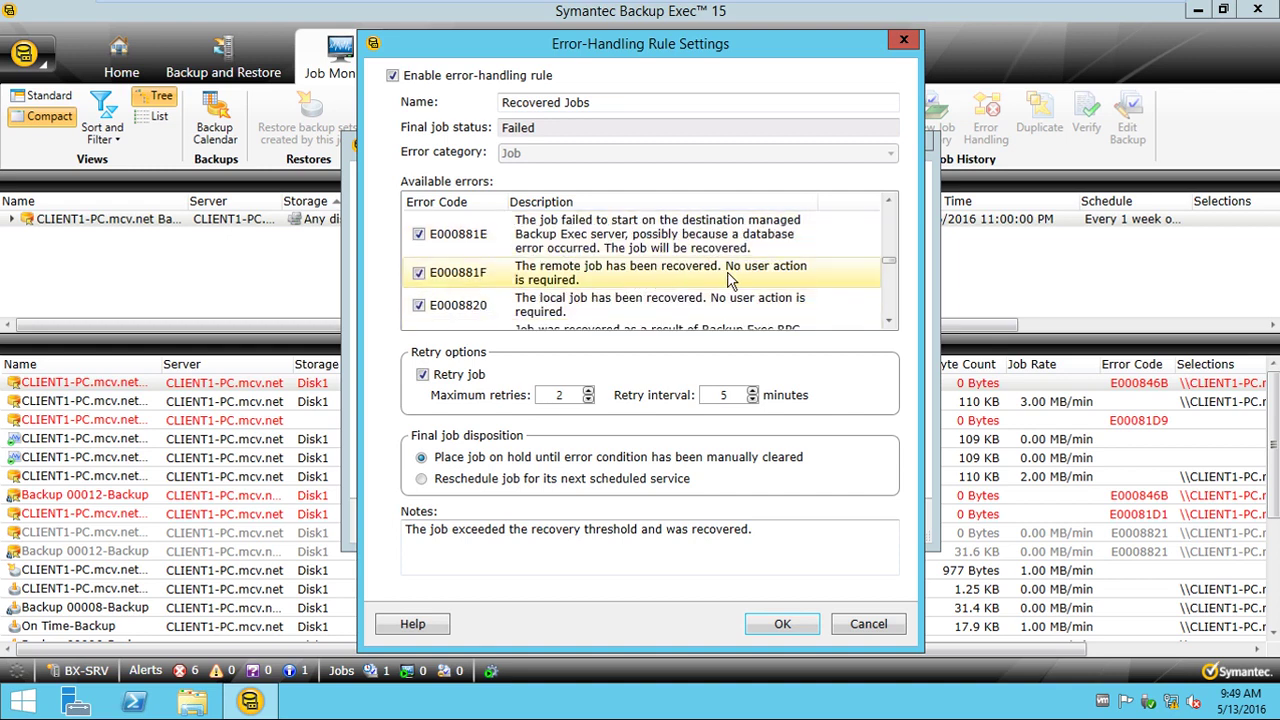
left_click(650, 318)
scroll(630, 318, "down", 10)
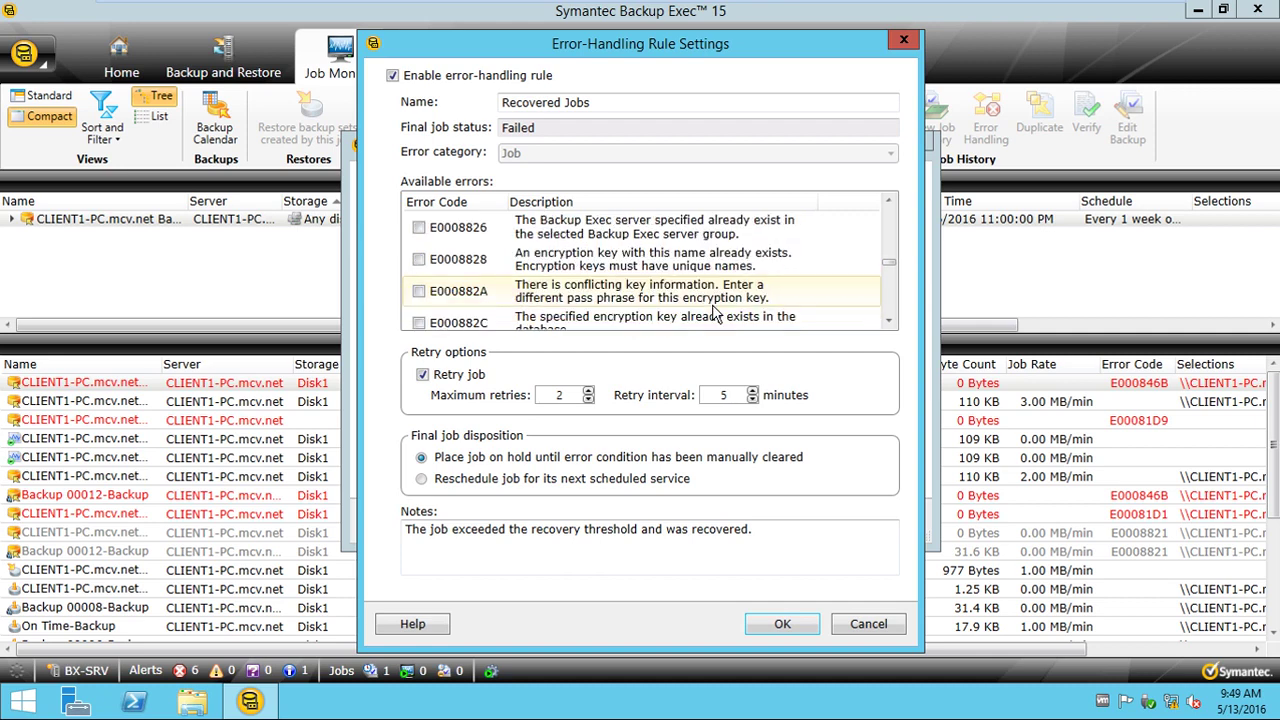
scroll(668, 302, "down", 3)
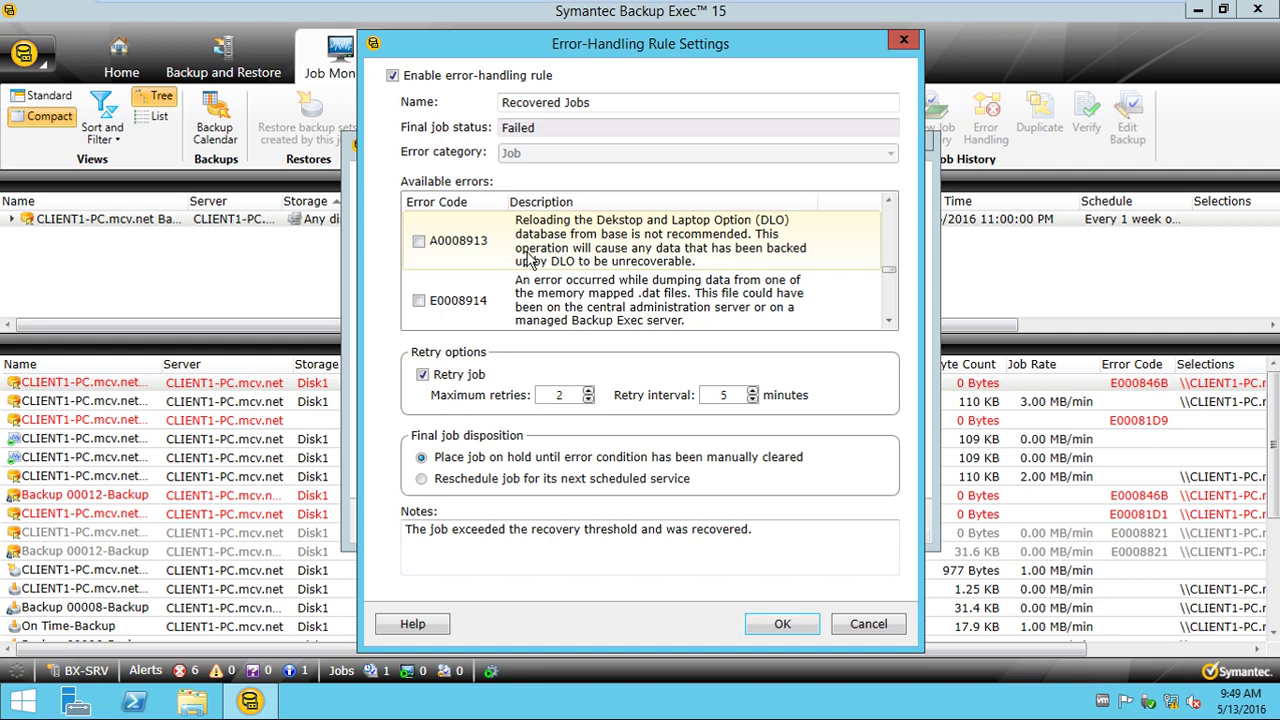
left_click(868, 625)
left_click(890, 521)
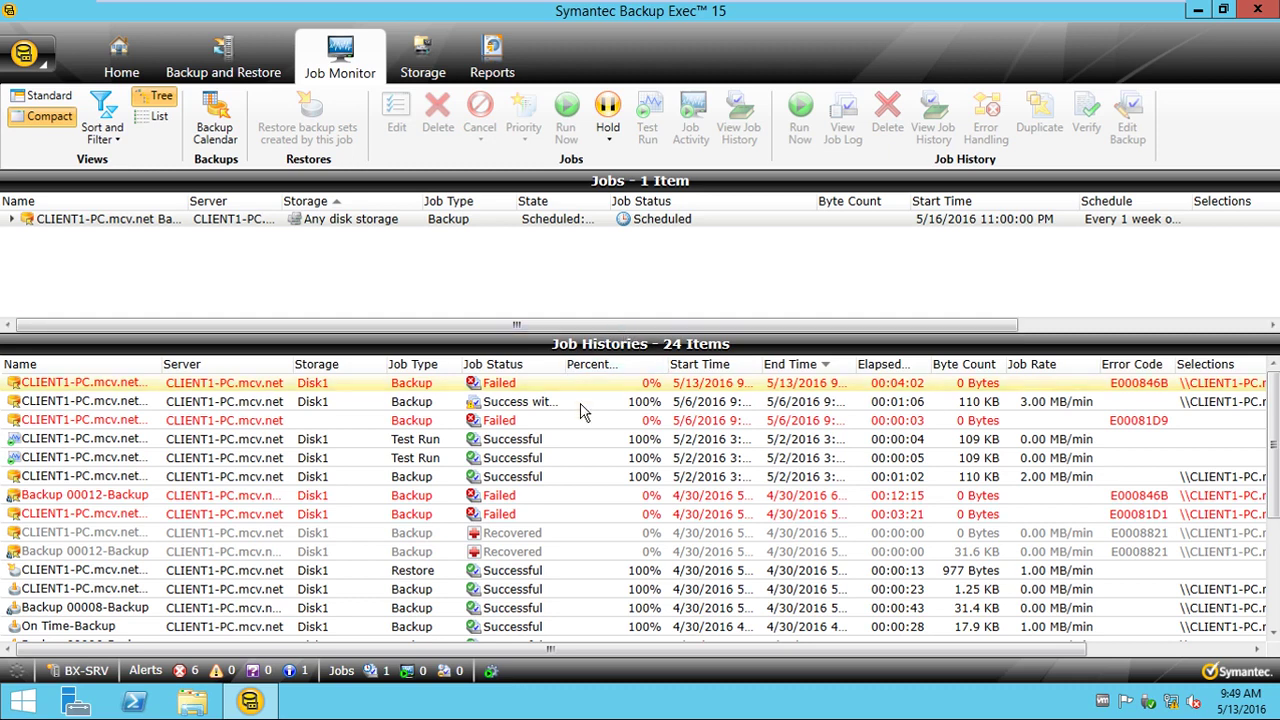
Run the scheduled CLIENT1-PC.mcv.net backup job immediately and review the actions available while it is active
right_click(590, 225)
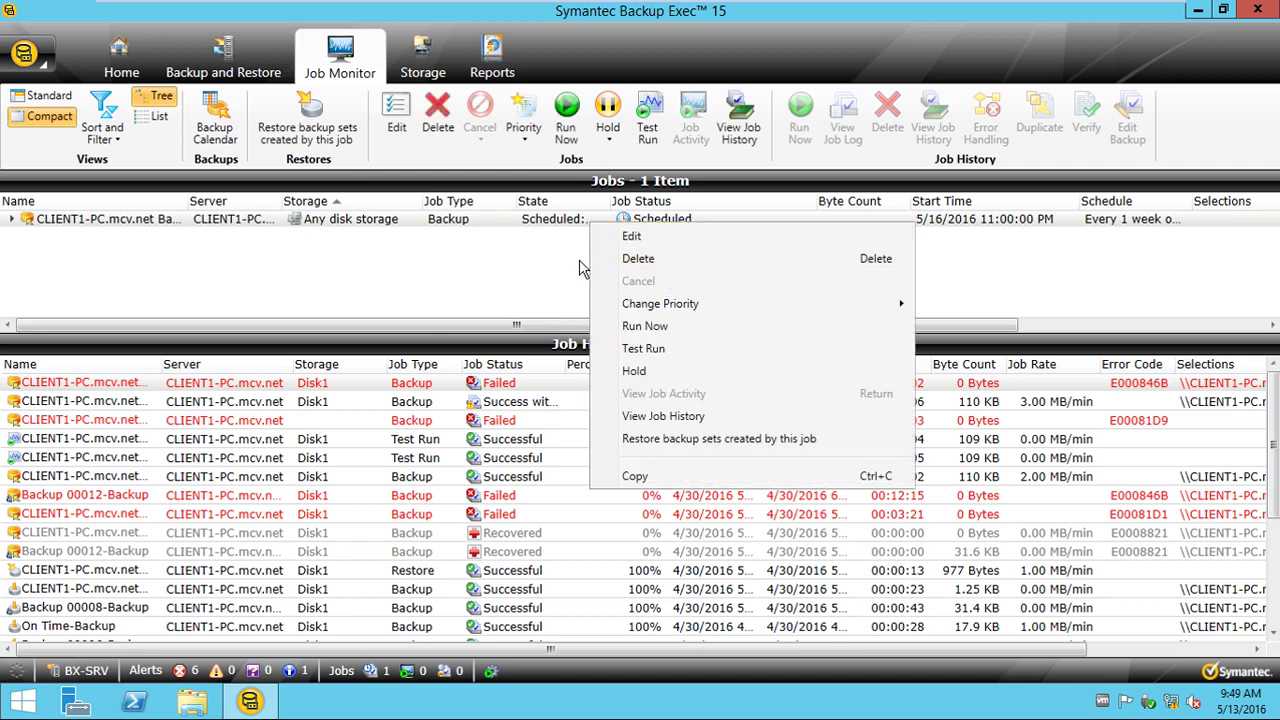
left_click(644, 327)
left_click(645, 410)
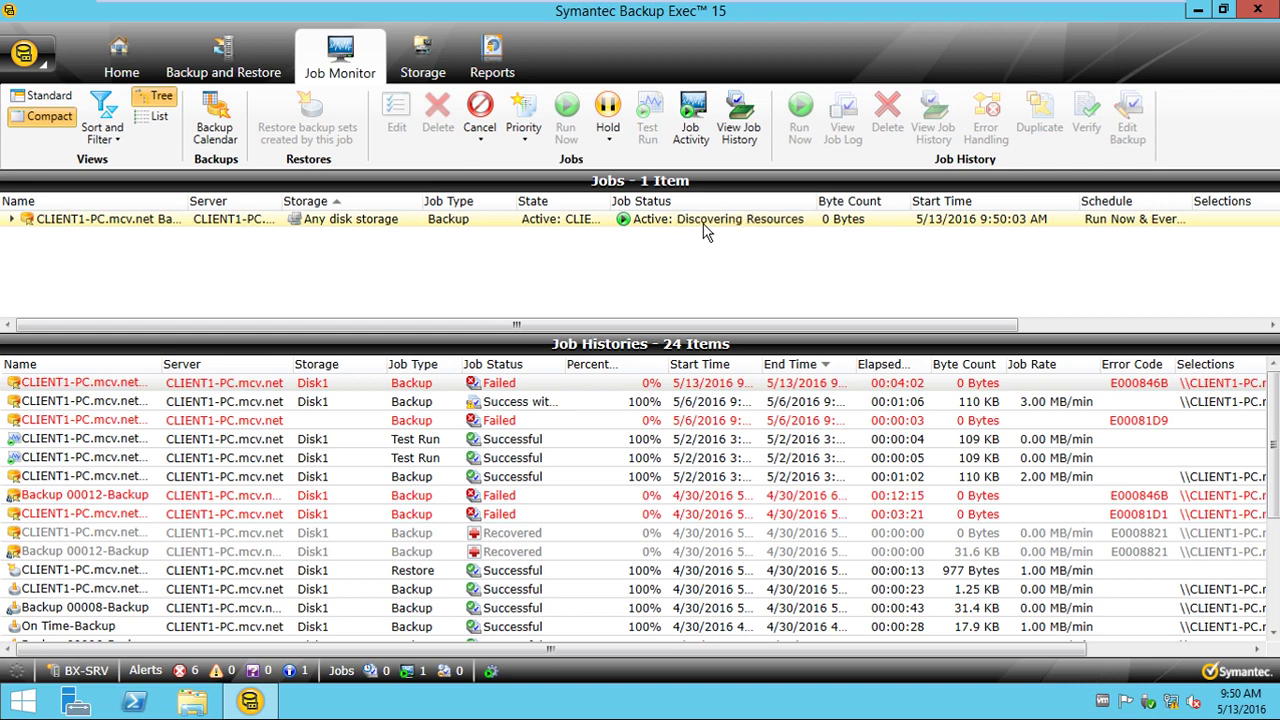
right_click(704, 232)
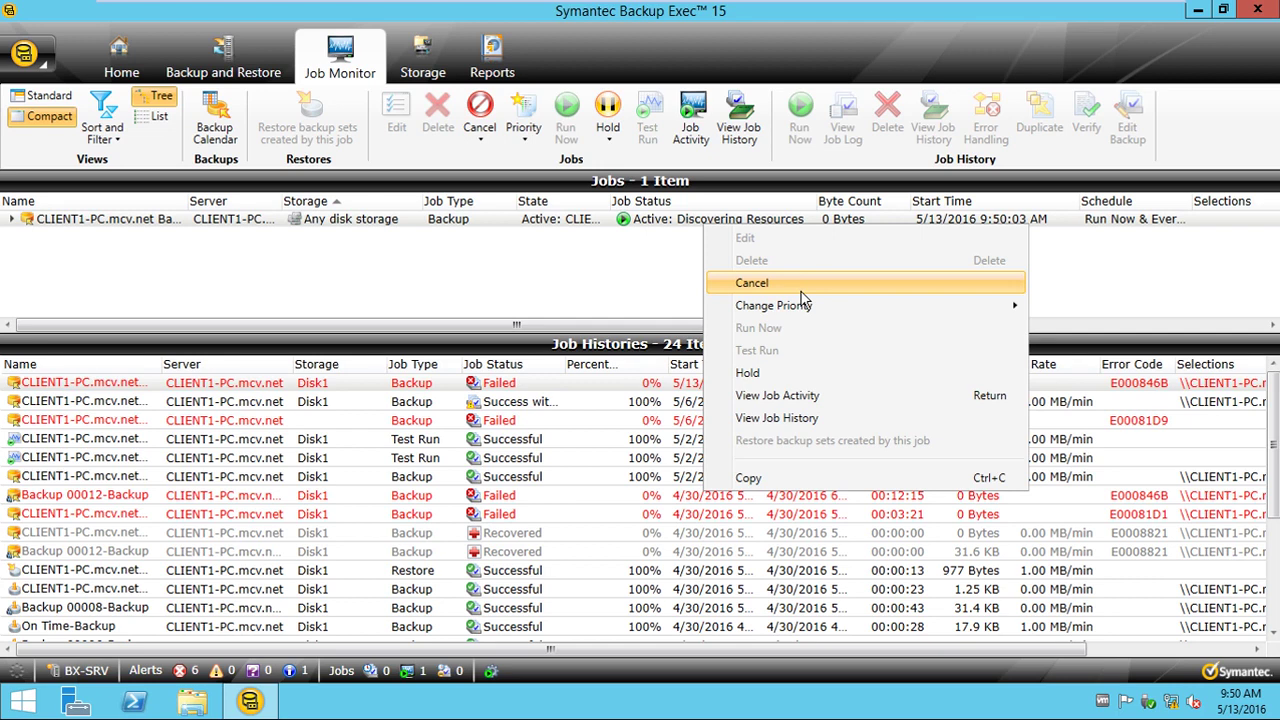
left_click(697, 268)
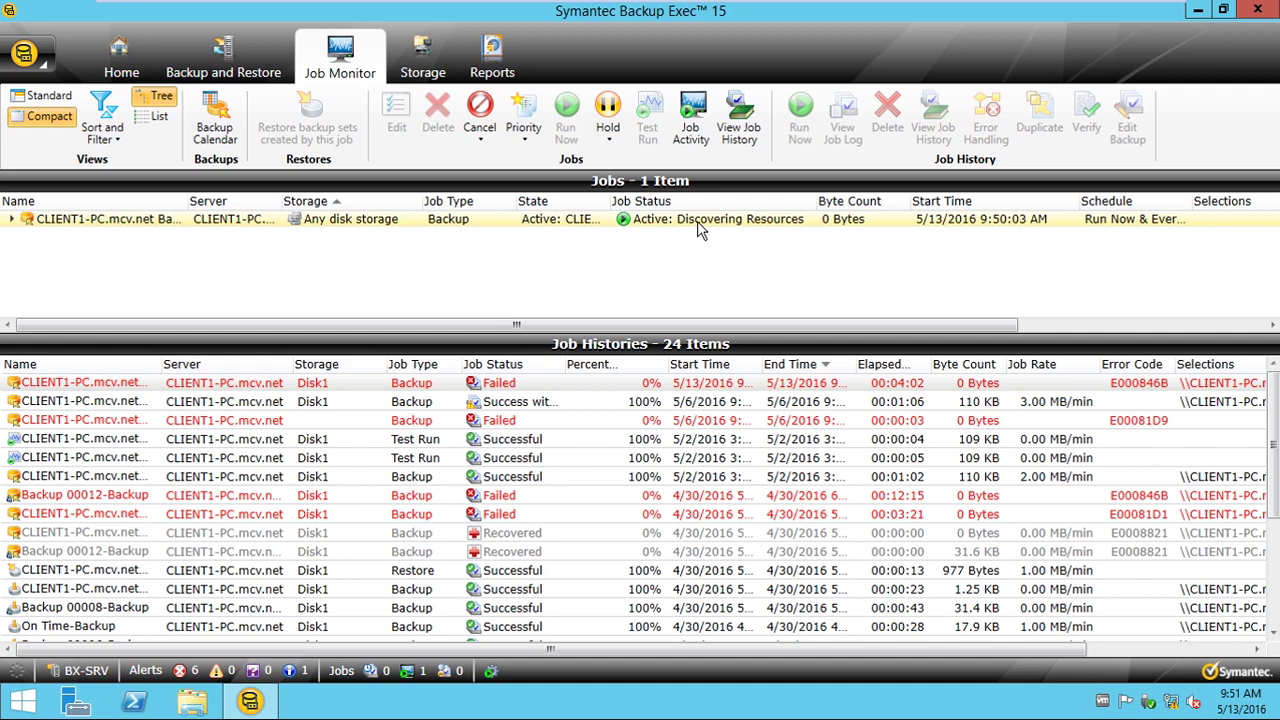
Show all storage and review the actions available for Disk1 without applying any
left_click(422, 60)
left_click(87, 184)
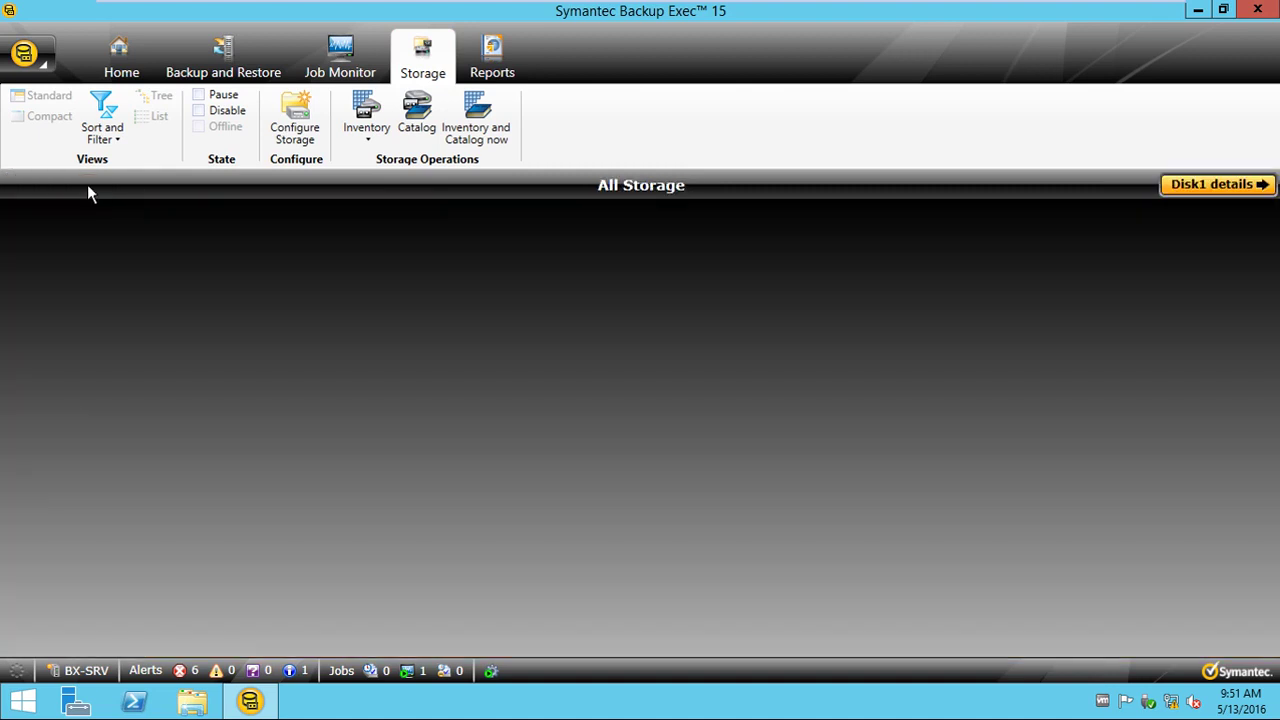
right_click(282, 245)
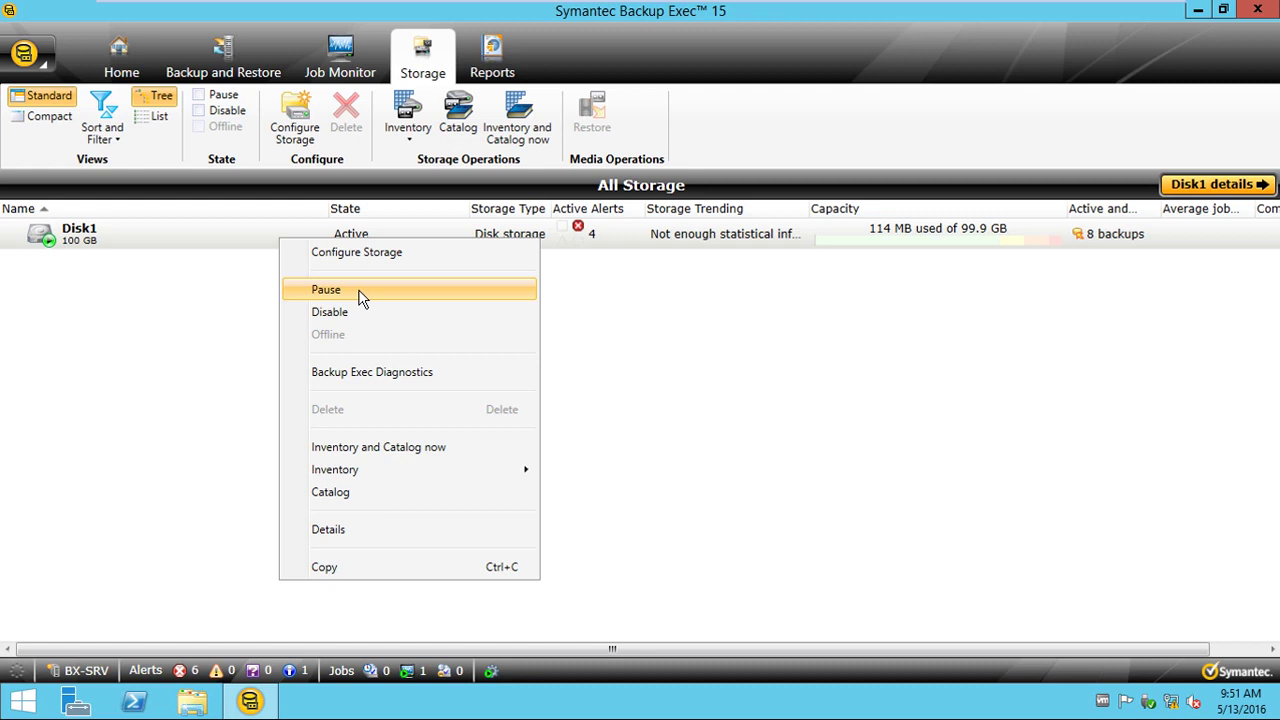
left_click(210, 300)
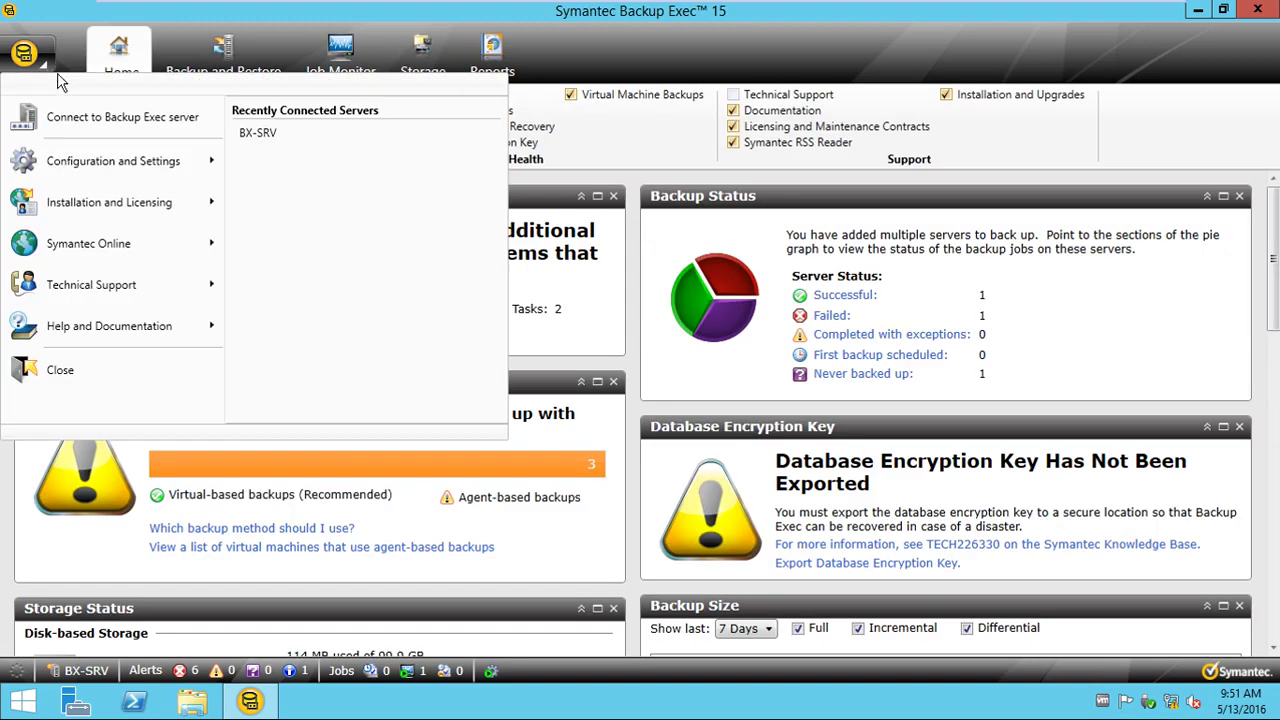
Look over the Home page's status, licensing and alert sections, then view the CLIENT1-PC.mcv.net jobs in Backup and Restore
left_click(719, 54)
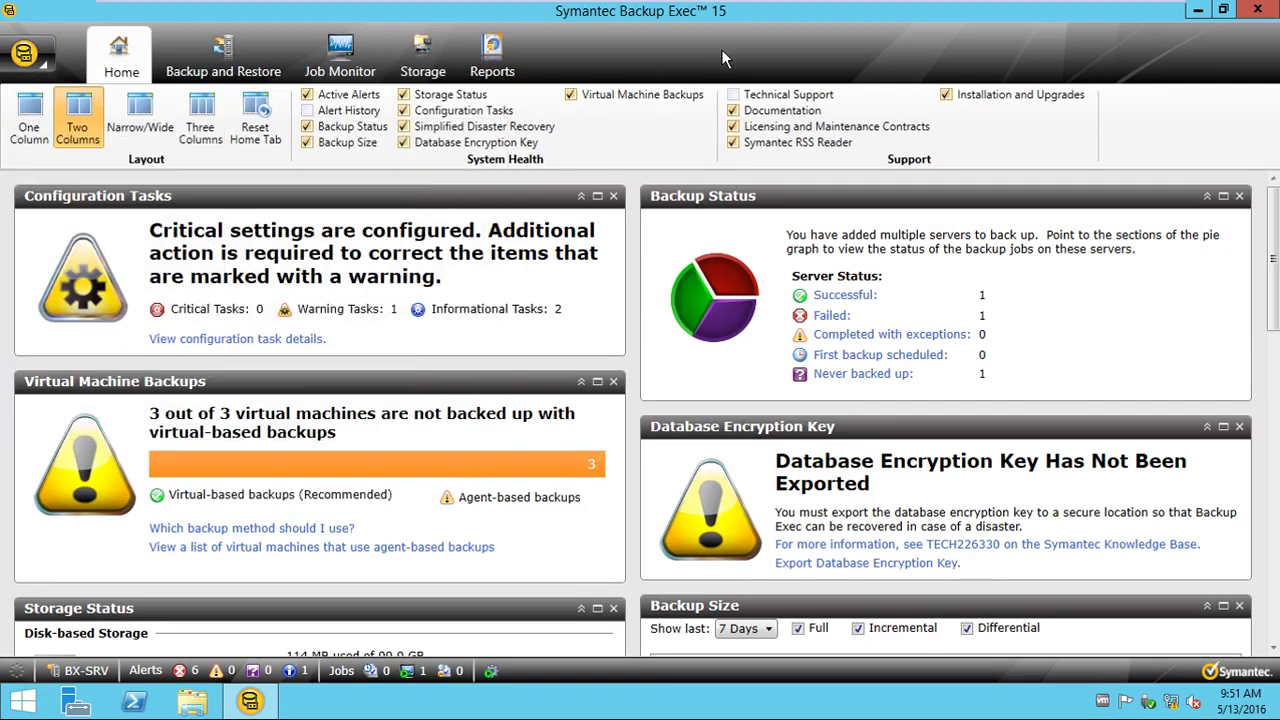
scroll(560, 330, "down", 5)
scroll(583, 345, "down", 3)
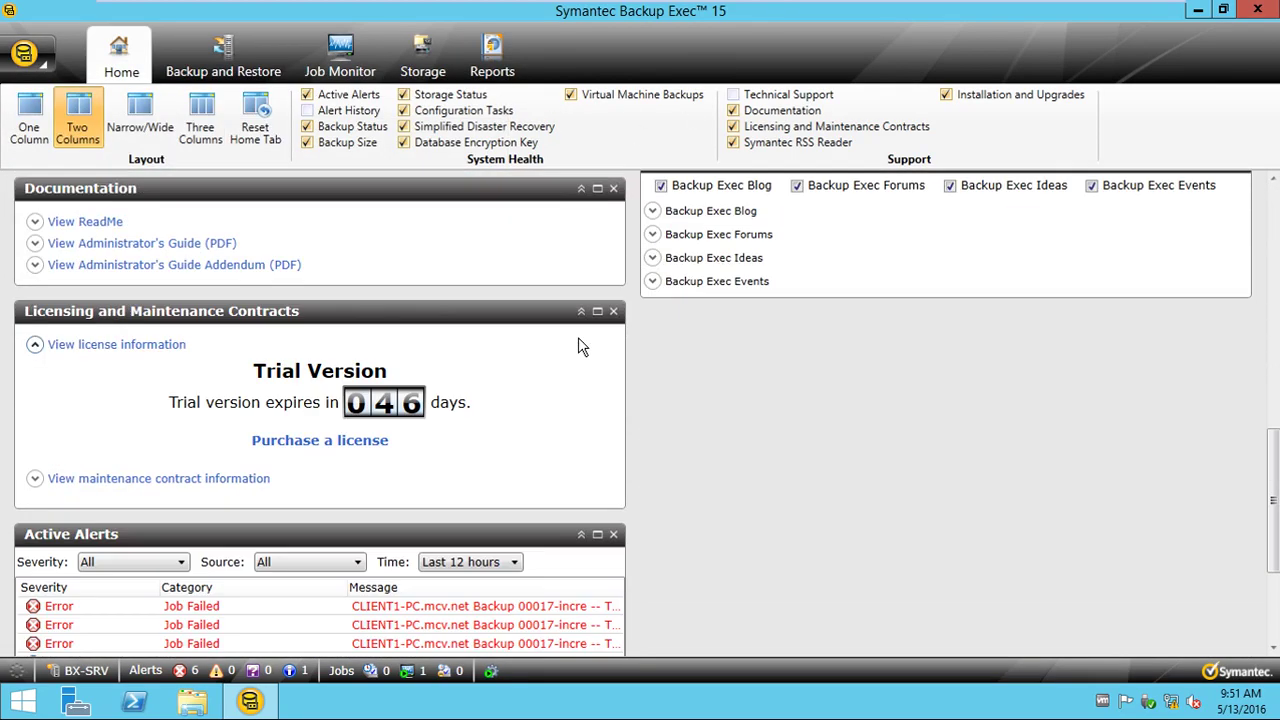
left_click(224, 56)
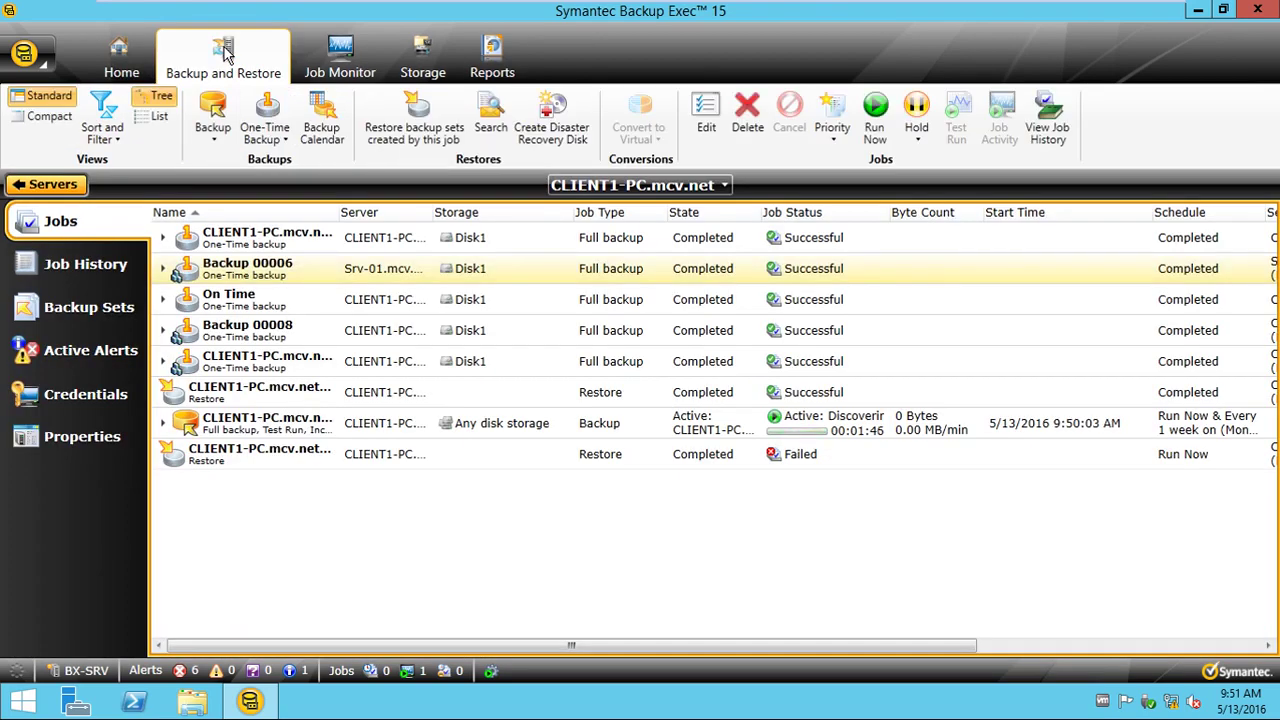
Return to Job Monitor and examine the test run, failed and recovered entries in the job histories
left_click(340, 60)
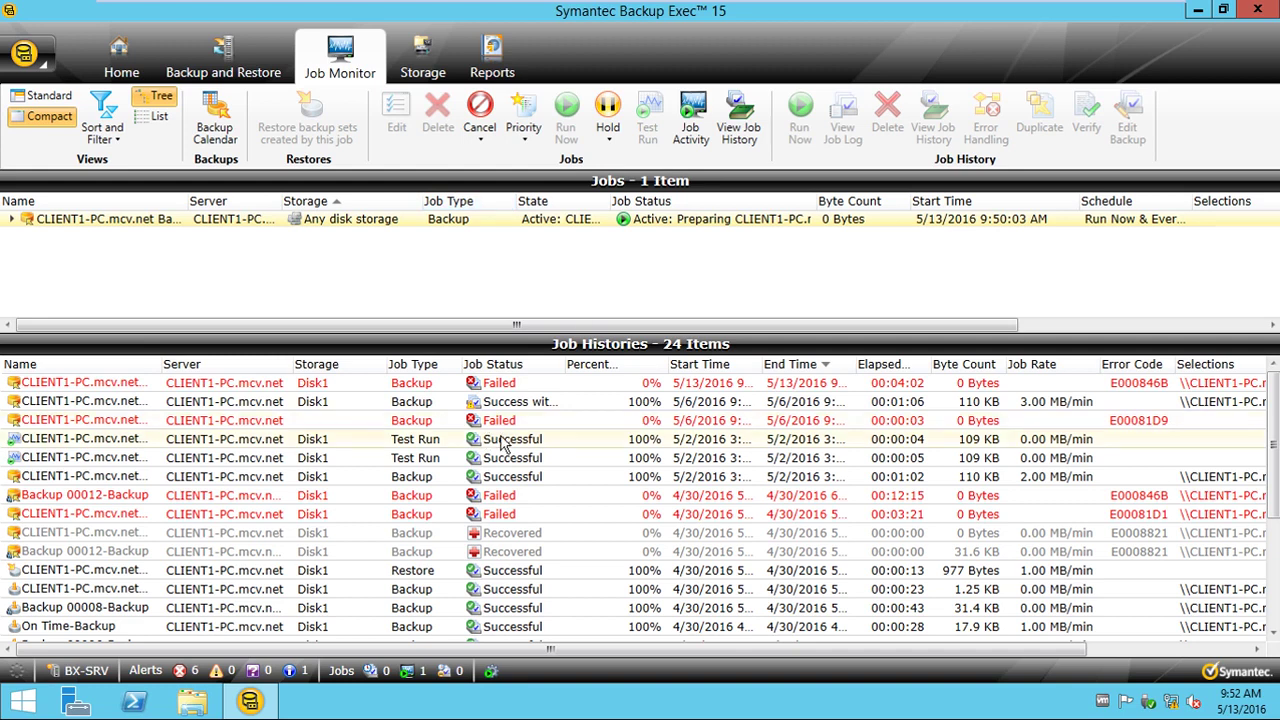
left_click(540, 441)
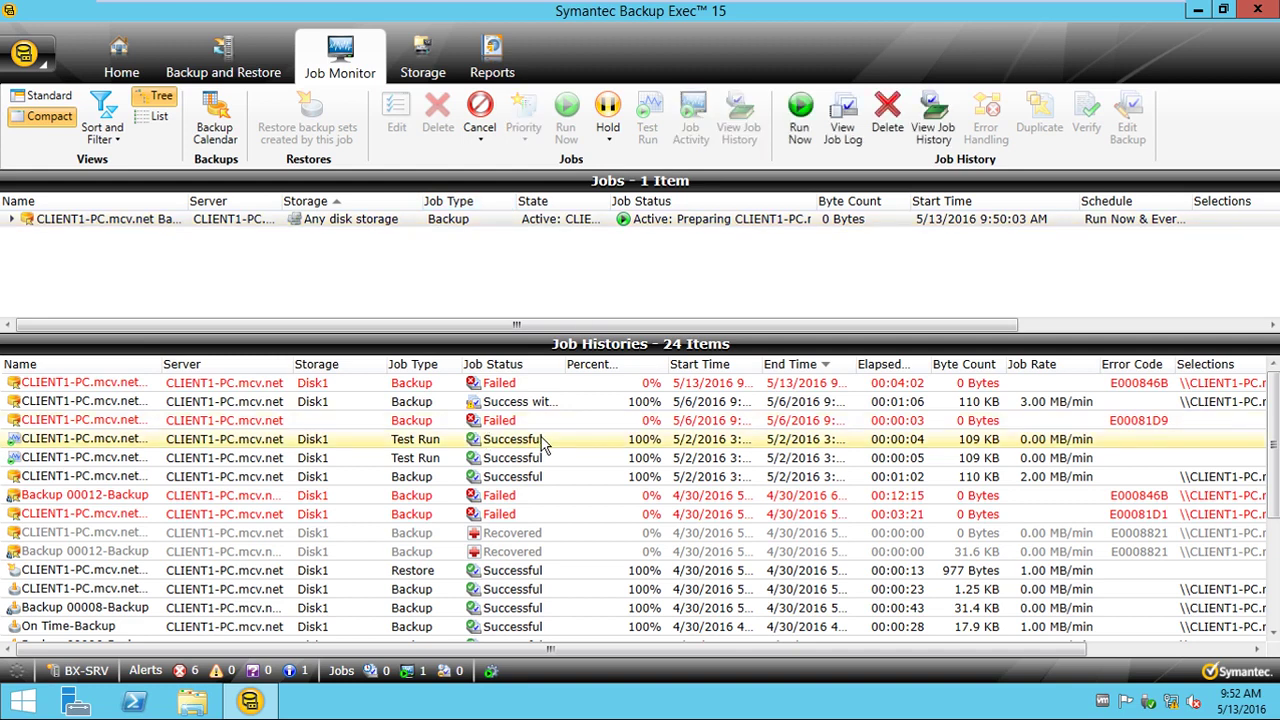
left_click(533, 500)
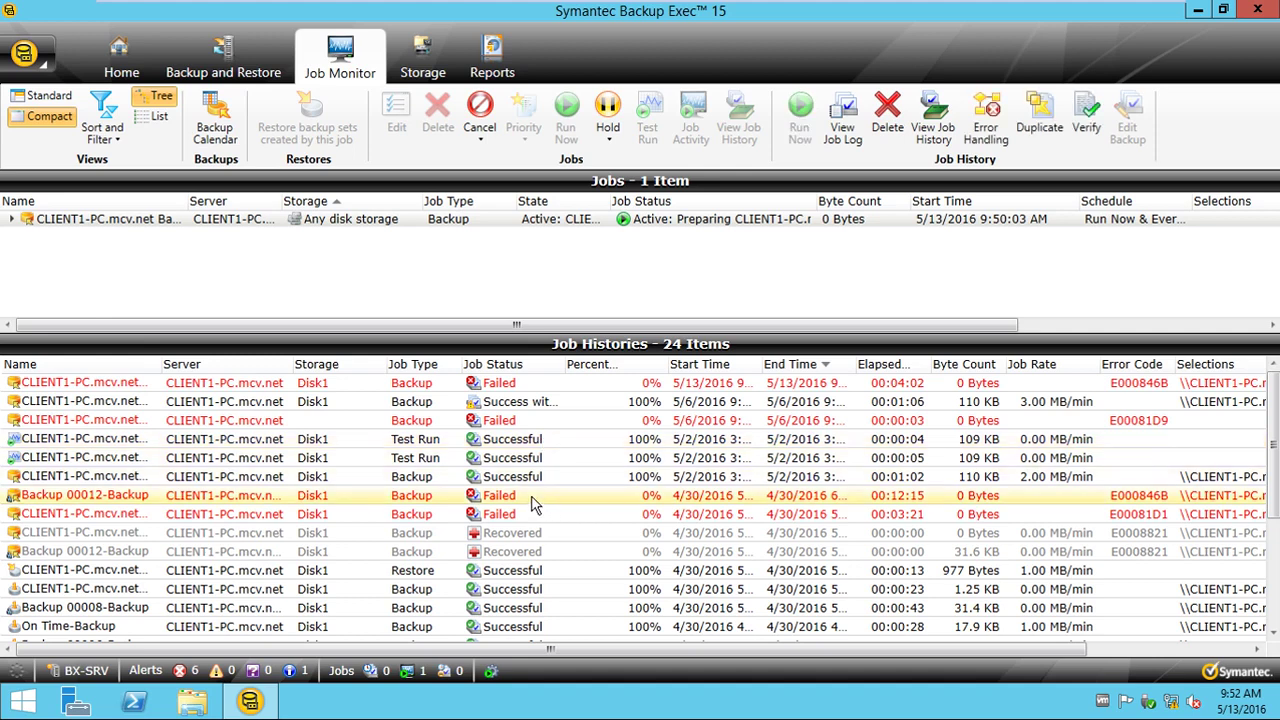
scroll(552, 500, "down", 1)
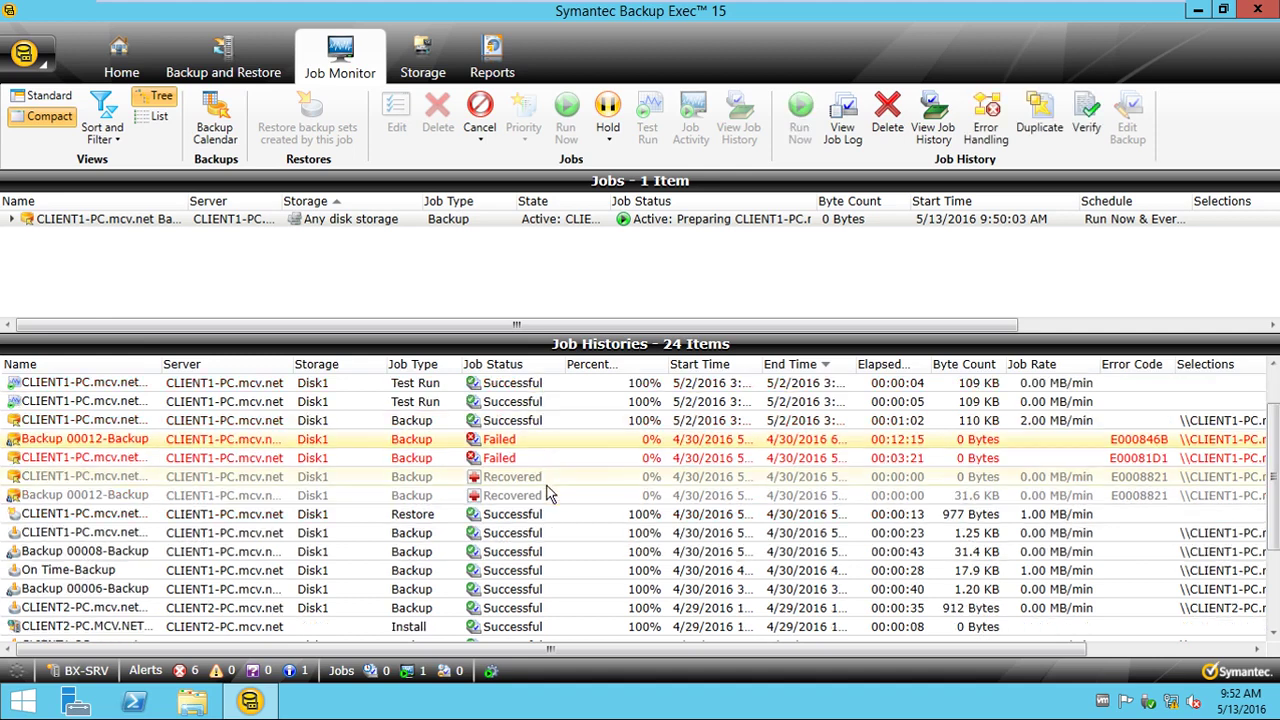
Select the recovered CLIENT1-PC.mcv.net backup entry and examine the remaining job histories down to the oldest and back
left_click(530, 480)
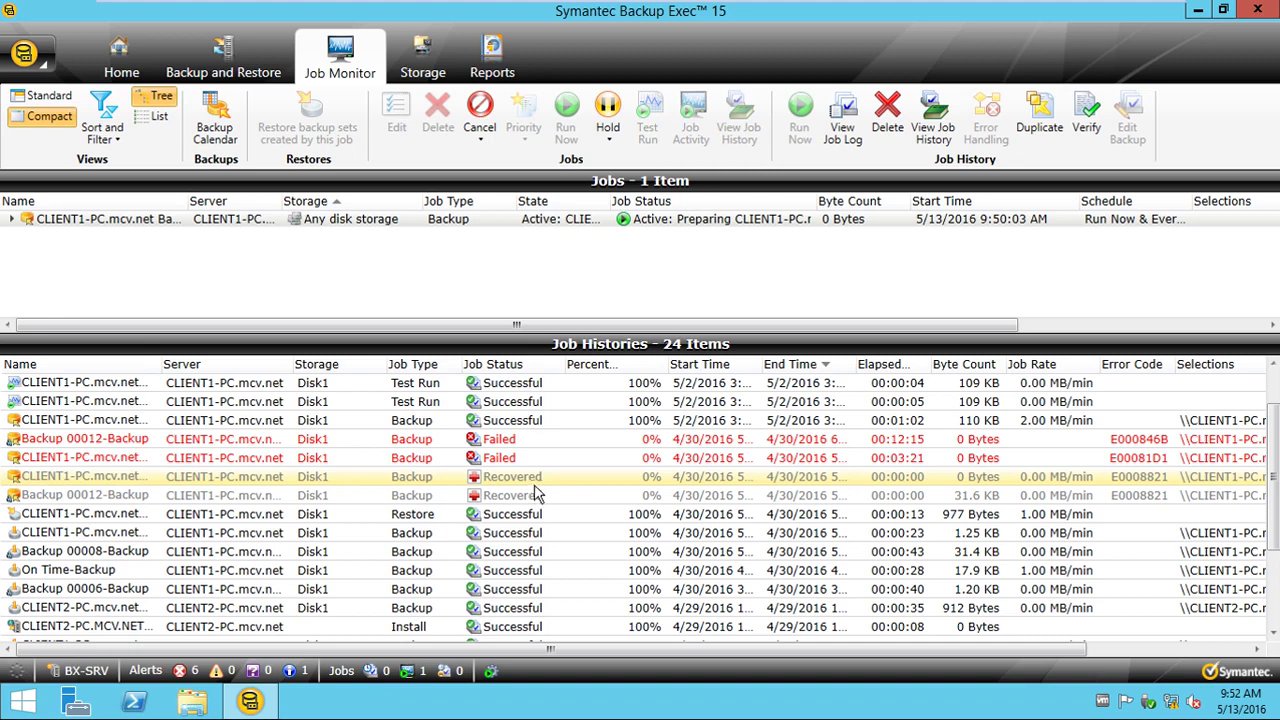
scroll(545, 490, "down", 3)
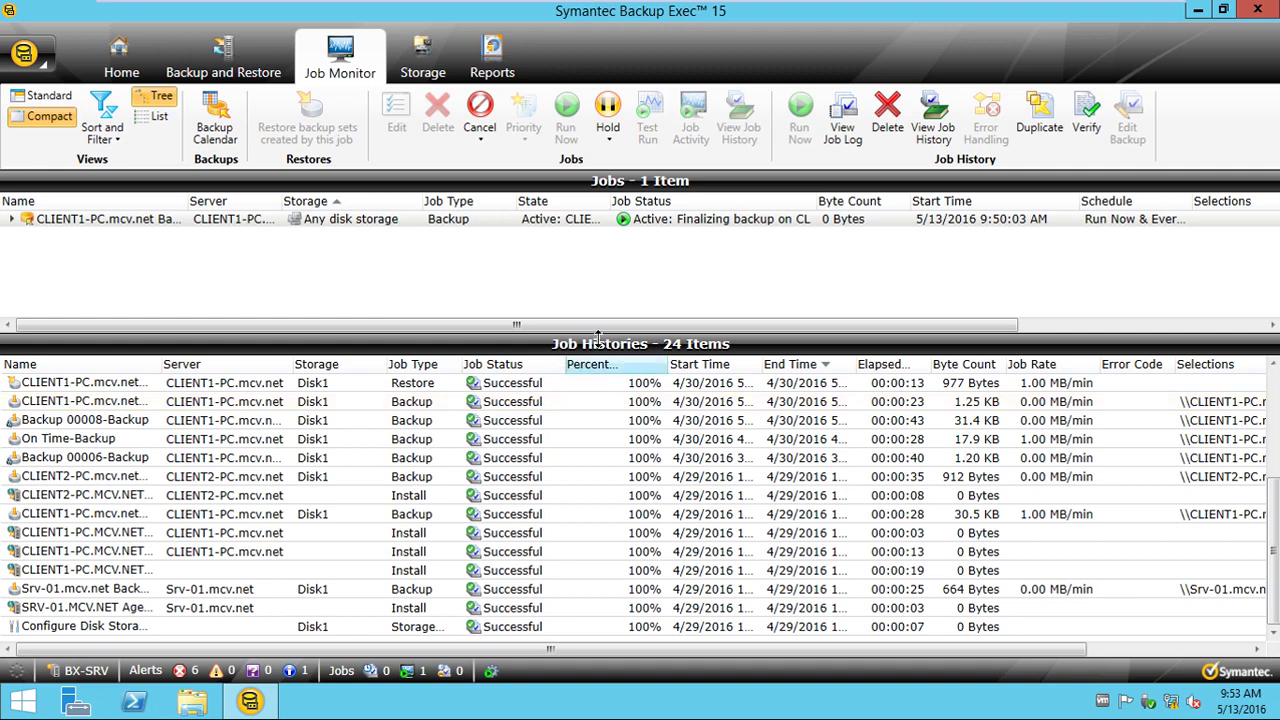
scroll(610, 392, "up", 4)
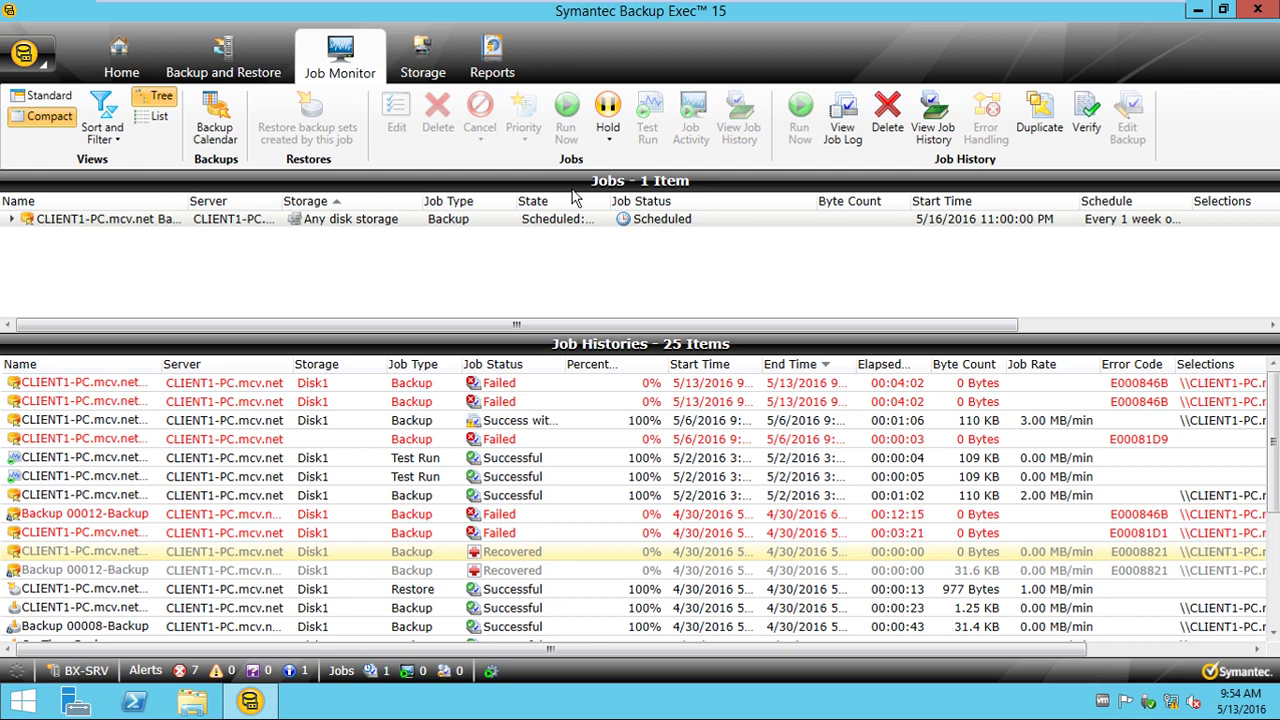
left_click(24, 54)
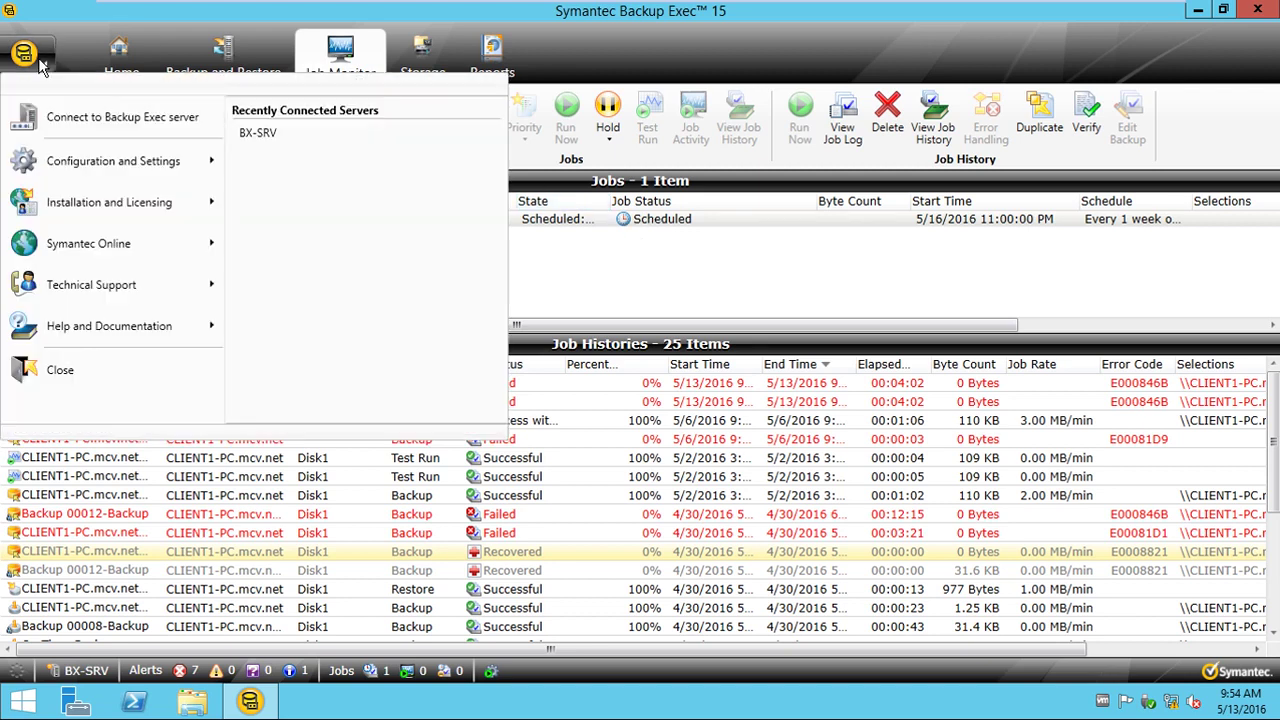
mouse_move(128, 175)
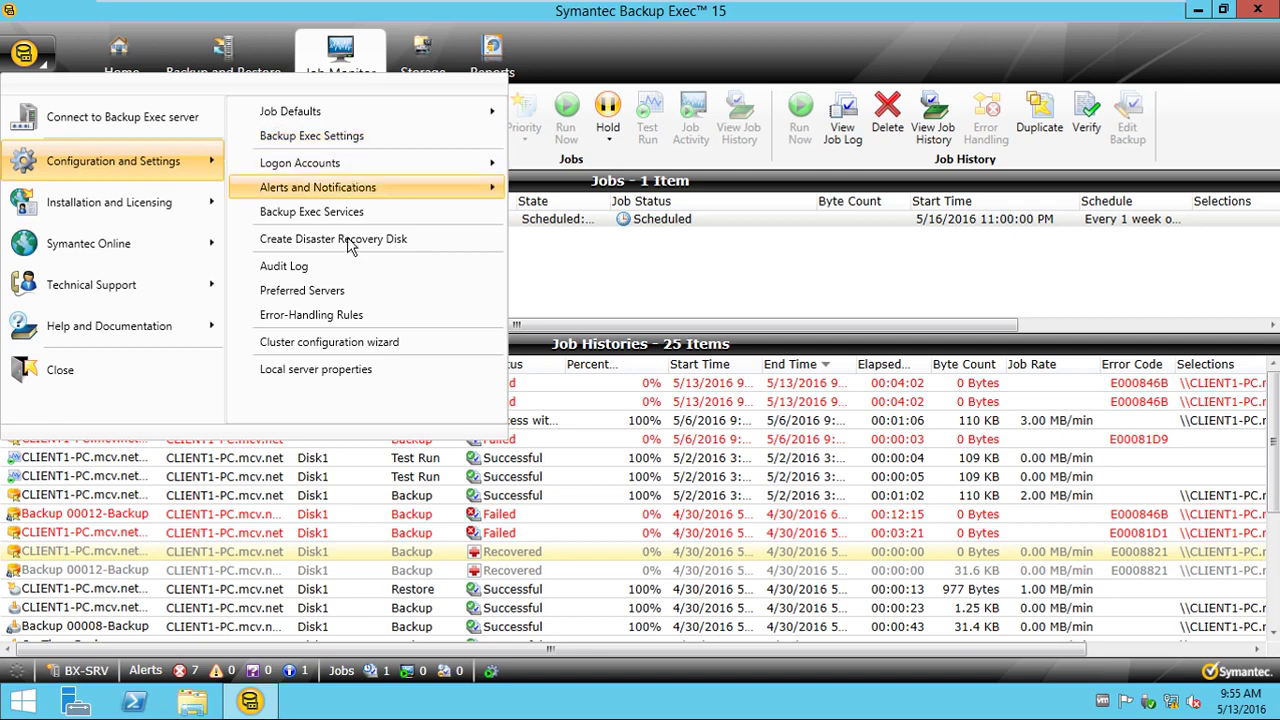
left_click(352, 212)
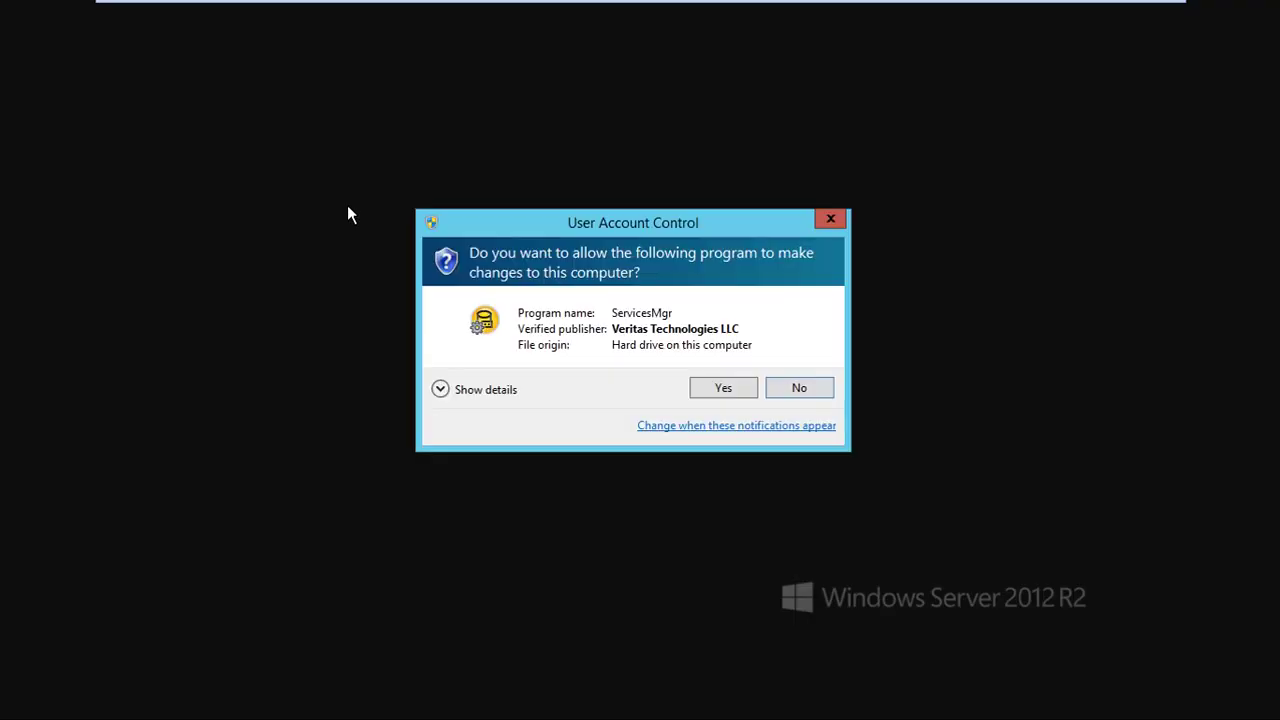
left_click(800, 387)
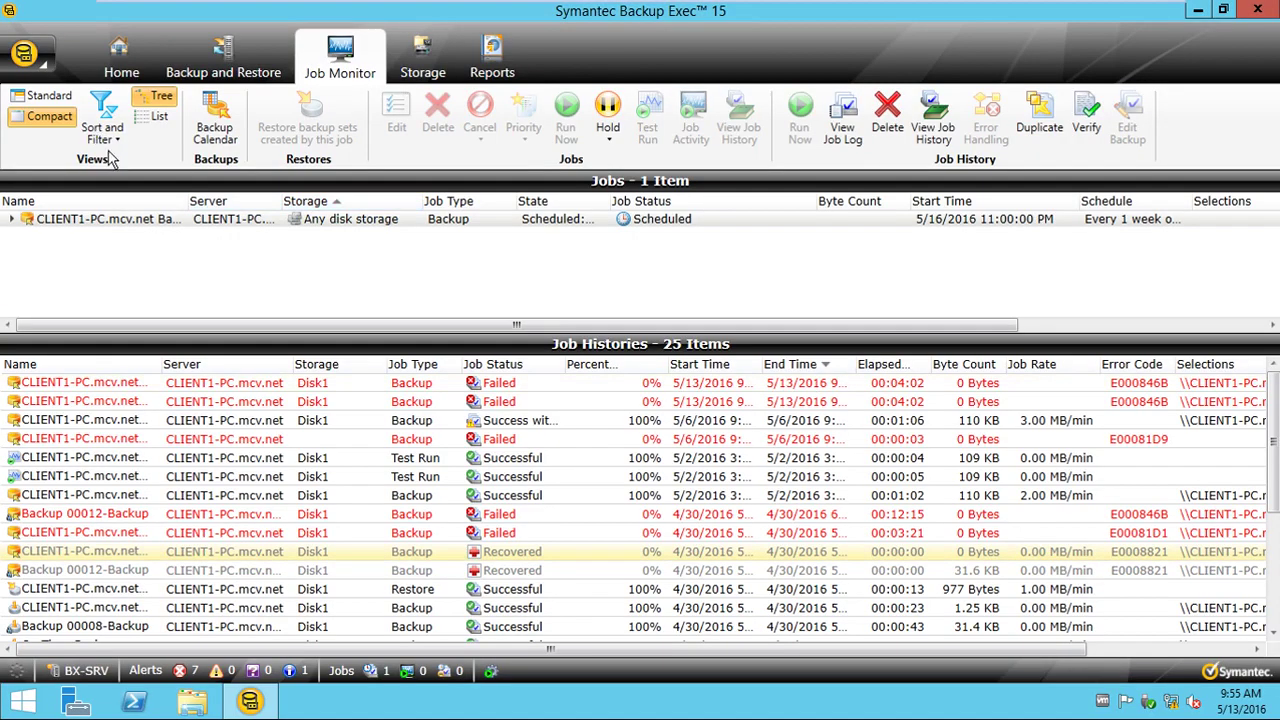
Review the Job Status and Recovery thresholds for stalled and recovered jobs and their time units in Backup Exec Settings, keeping the existing values
left_click(46, 64)
mouse_move(176, 166)
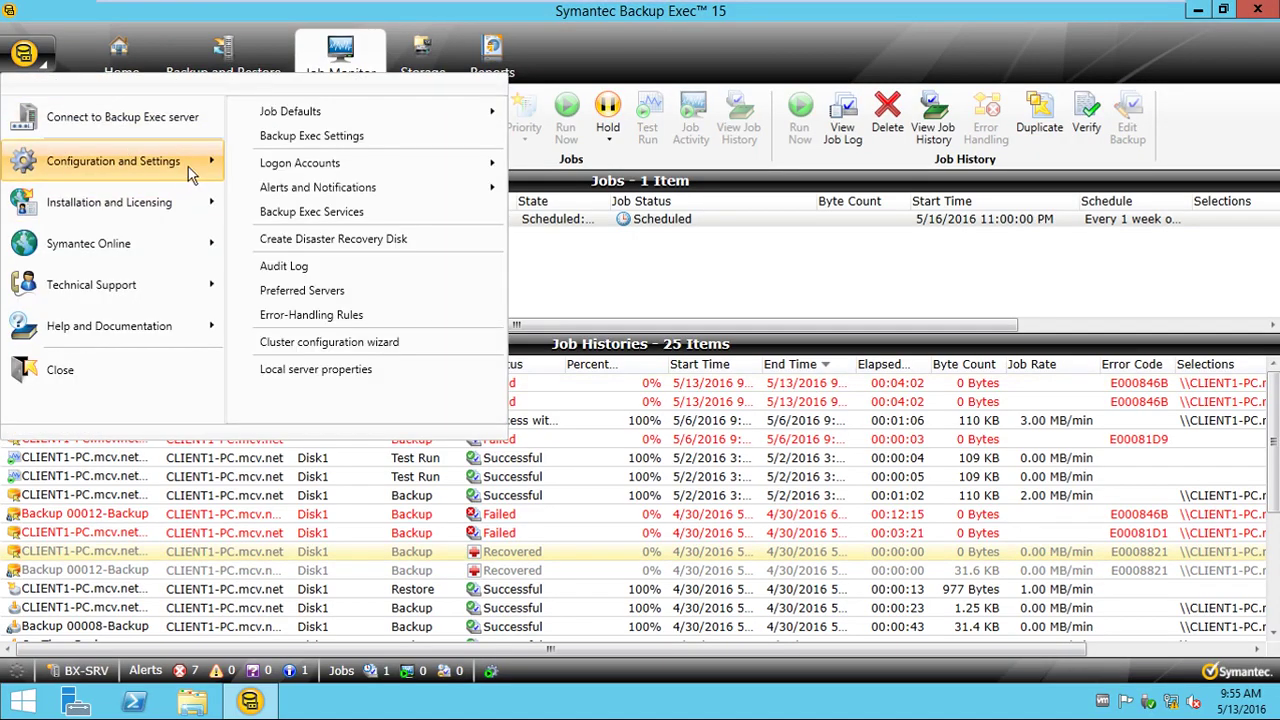
left_click(325, 132)
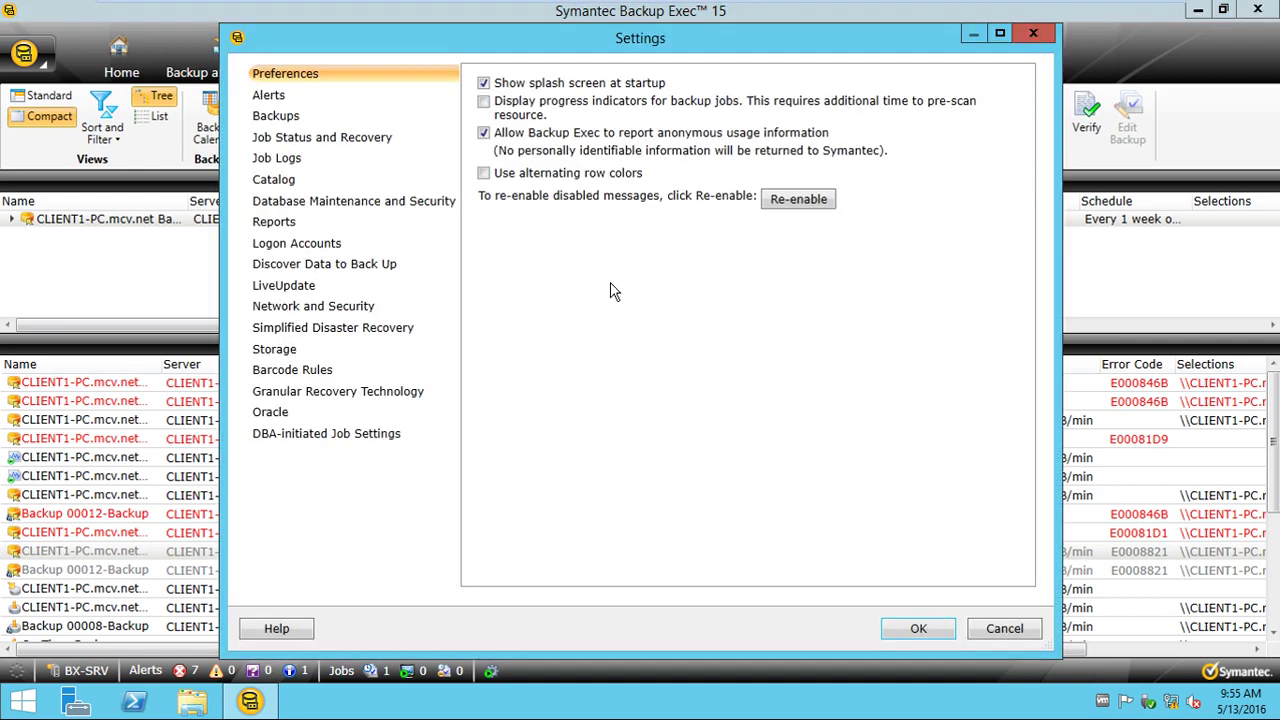
left_click(358, 142)
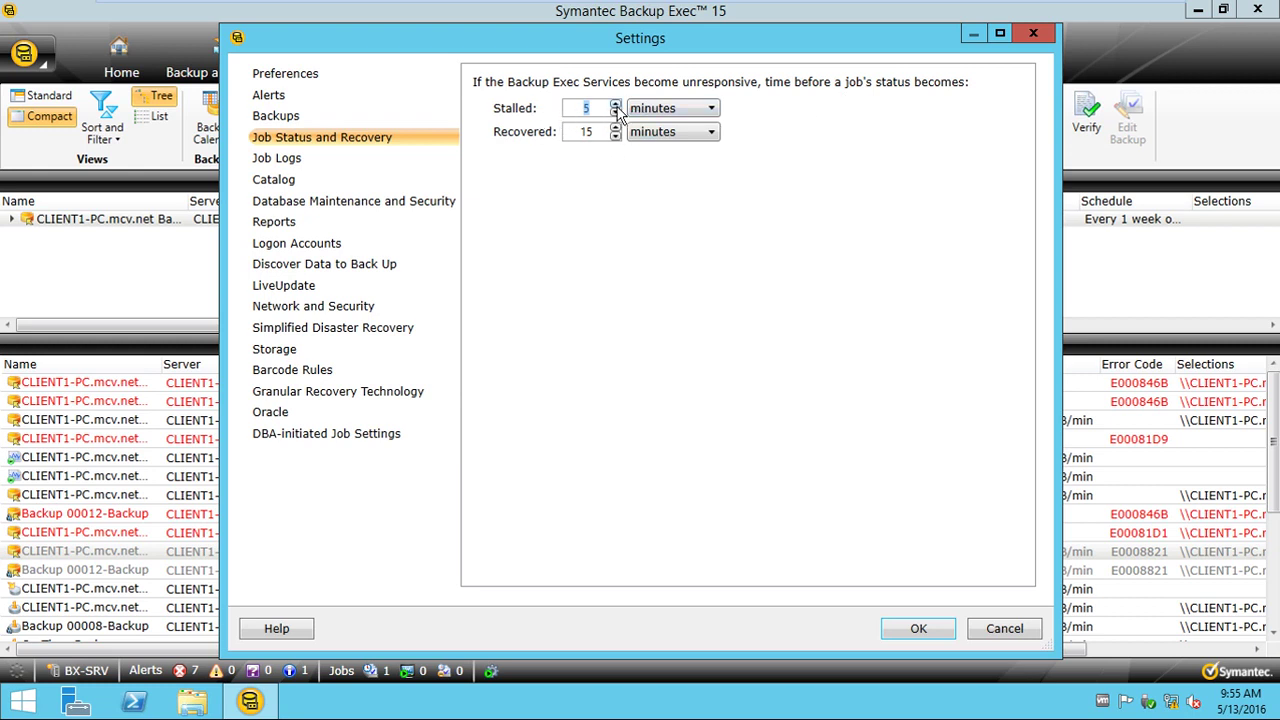
left_click(580, 132)
left_click(680, 132)
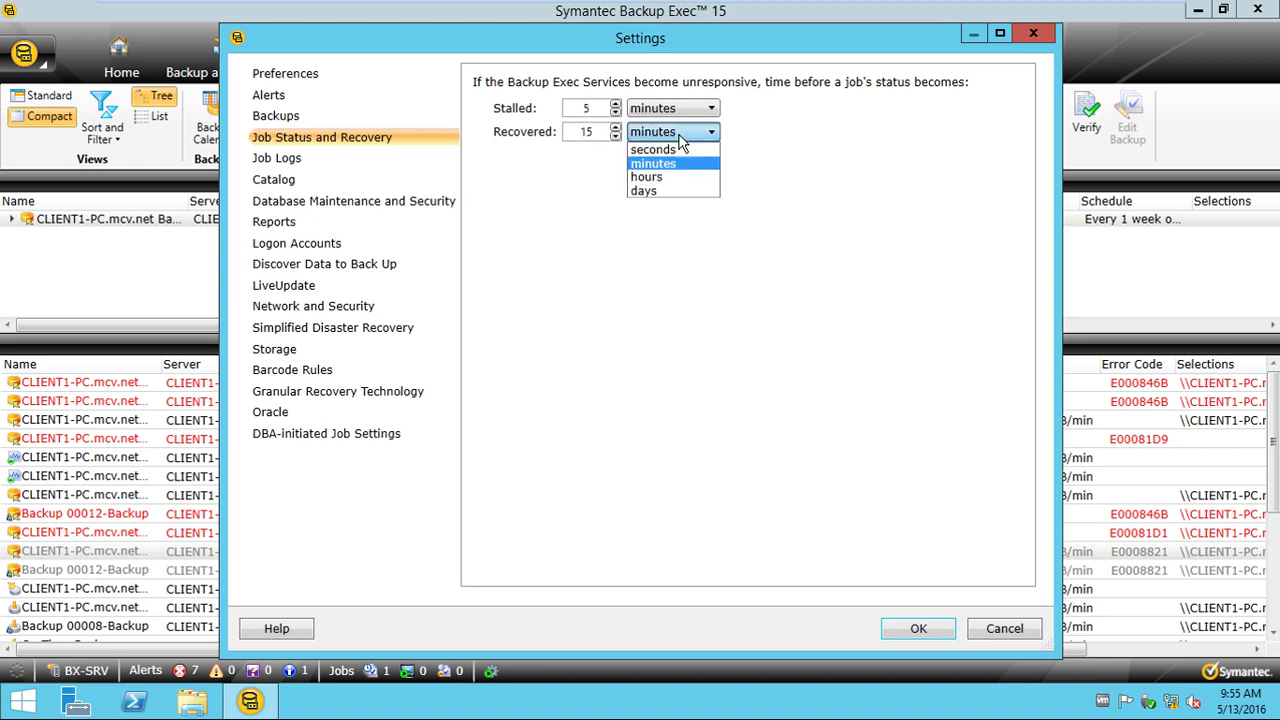
left_click(679, 137)
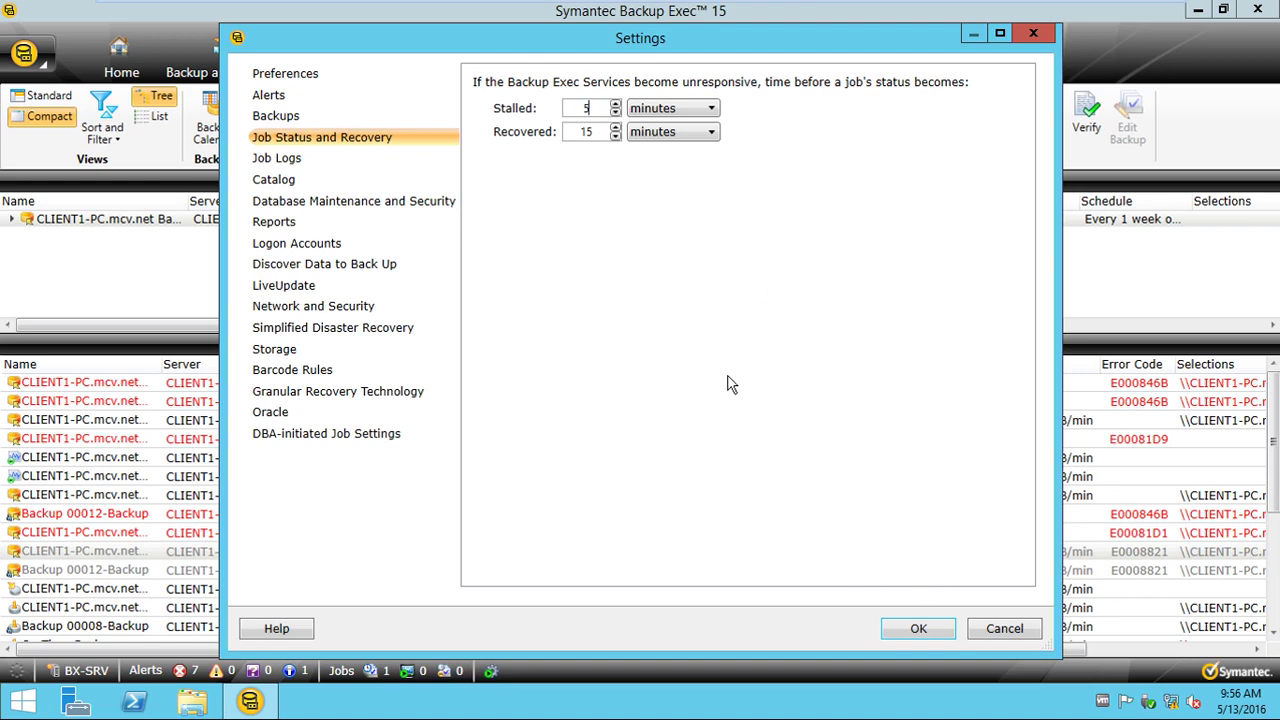
left_click(902, 636)
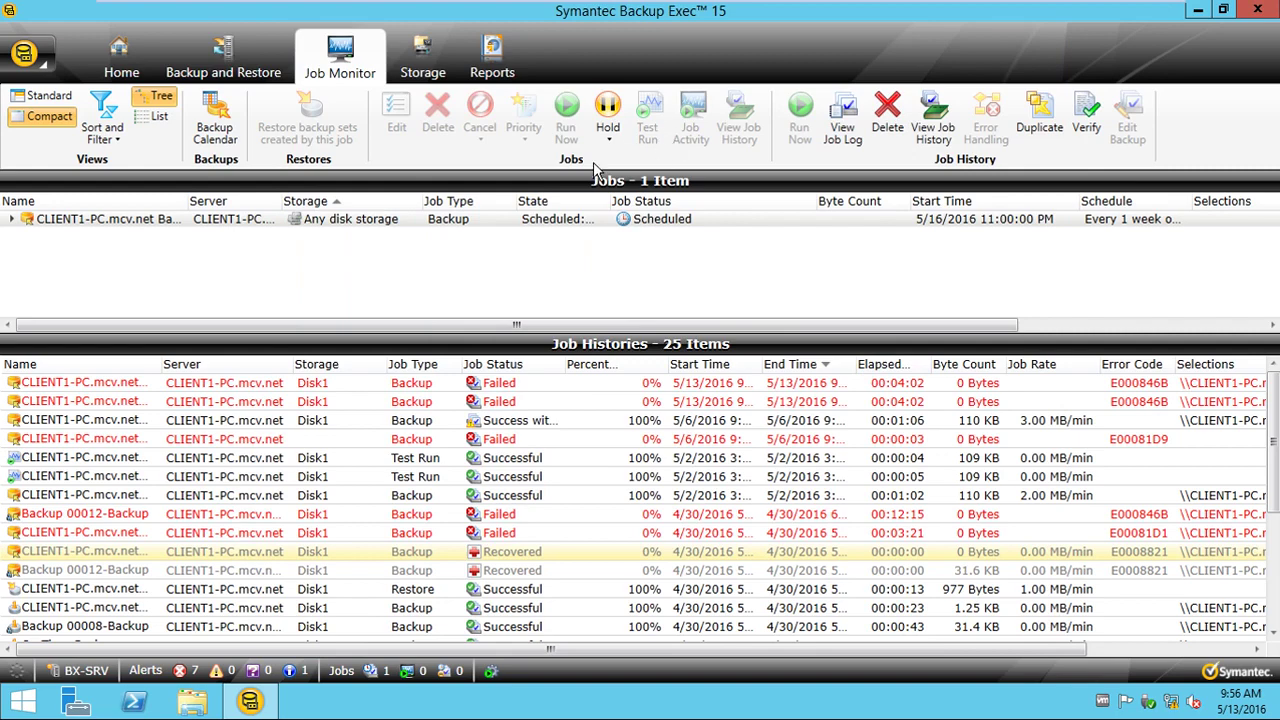
Compare the CLIENT1-PC.mcv.net job list in Backup and Restore with the jobs and histories in Job Monitor
left_click(264, 52)
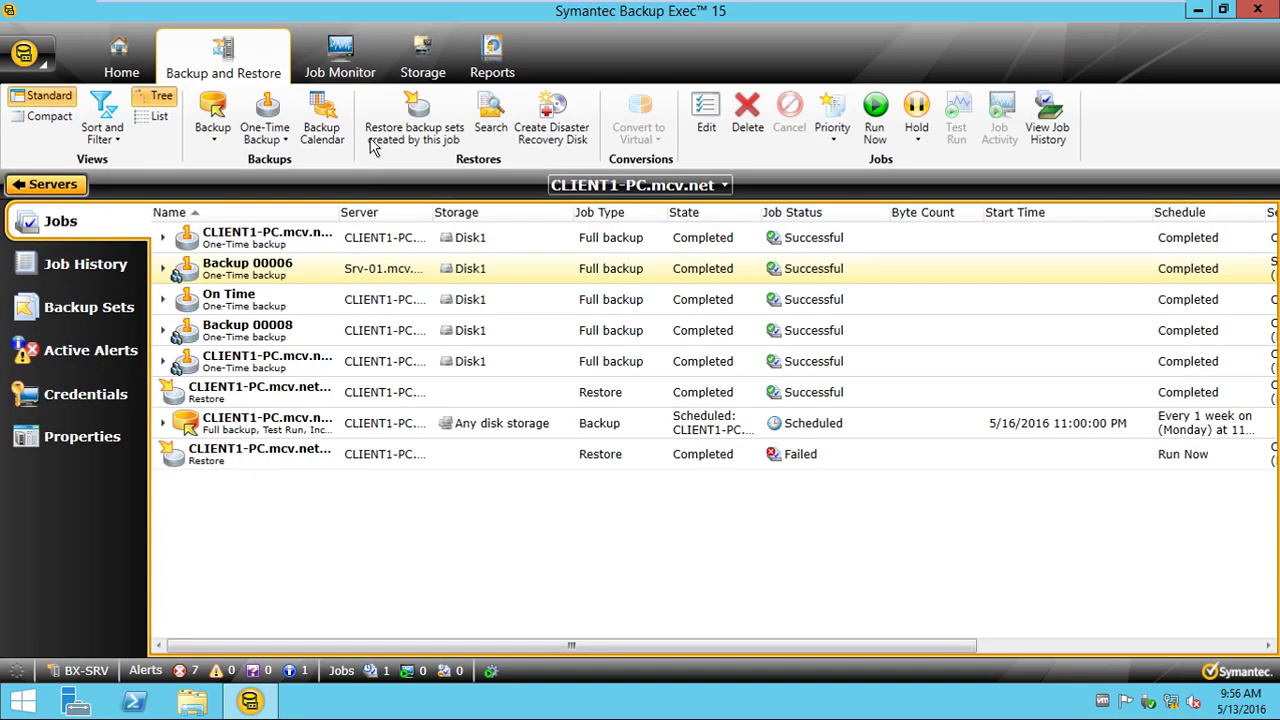
left_click(345, 60)
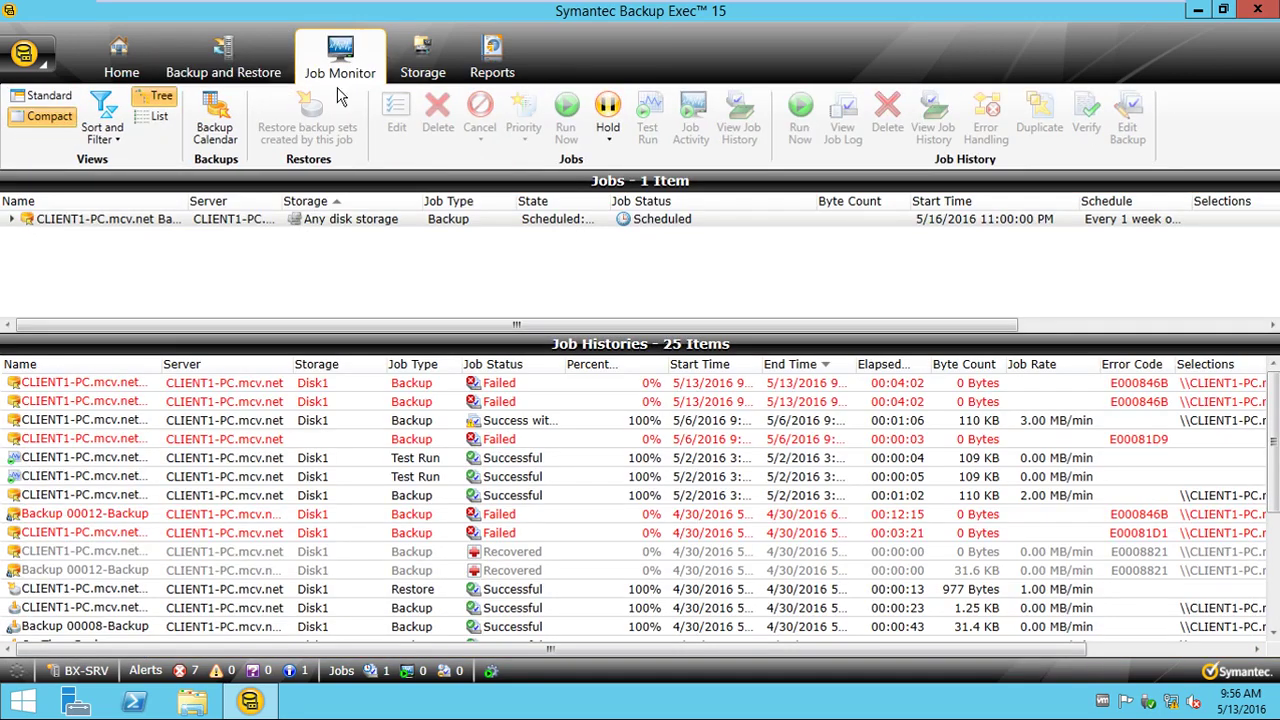
left_click(248, 66)
left_click(338, 65)
mouse_move(520, 8)
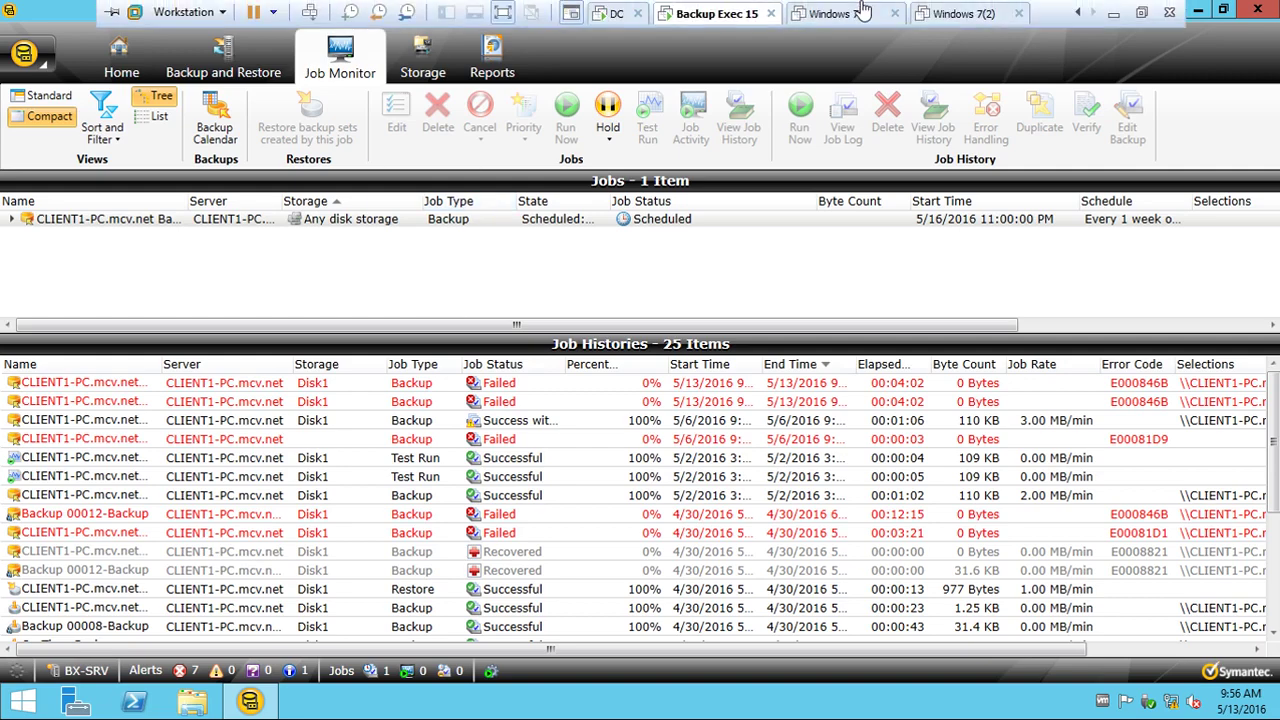
left_click(1113, 14)
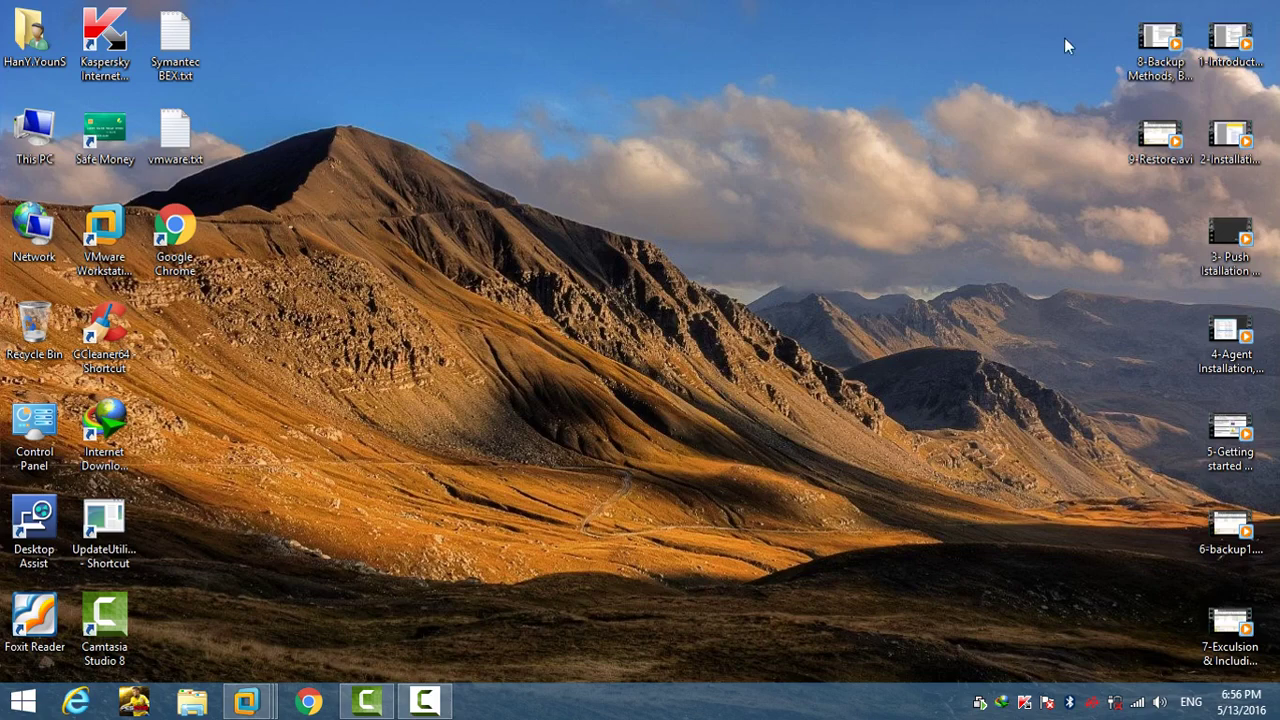
left_click(425, 701)
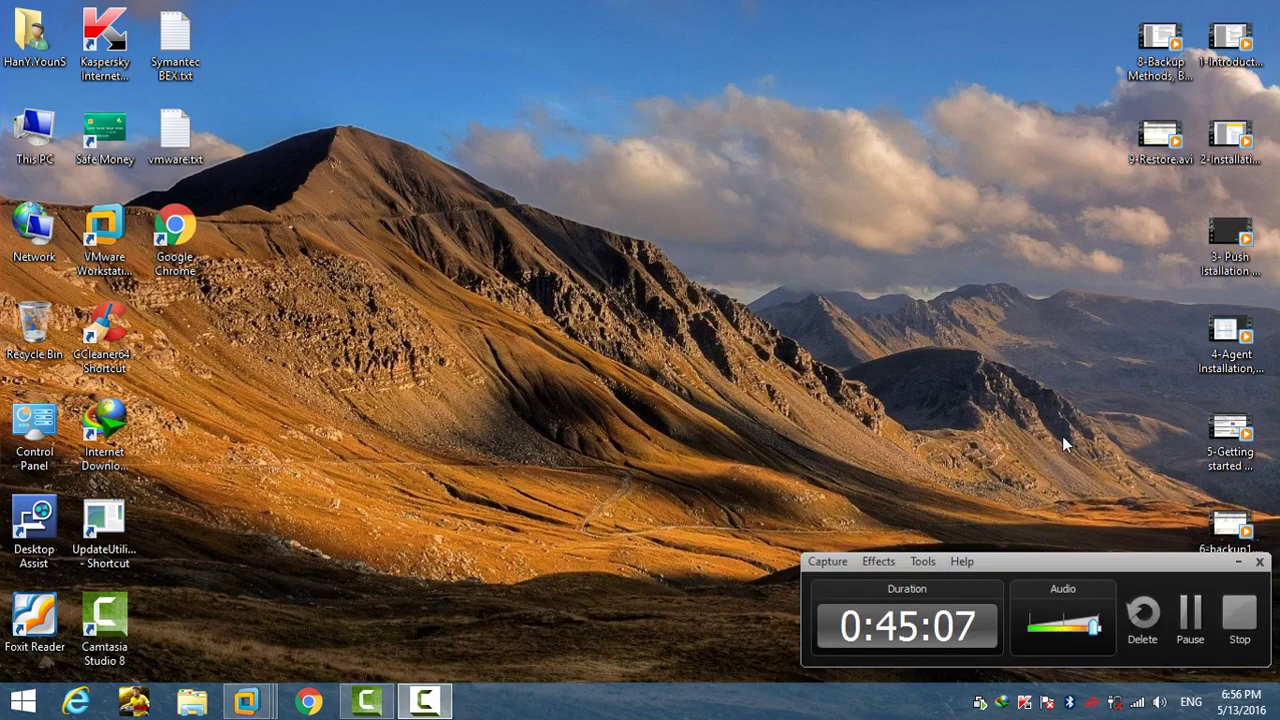